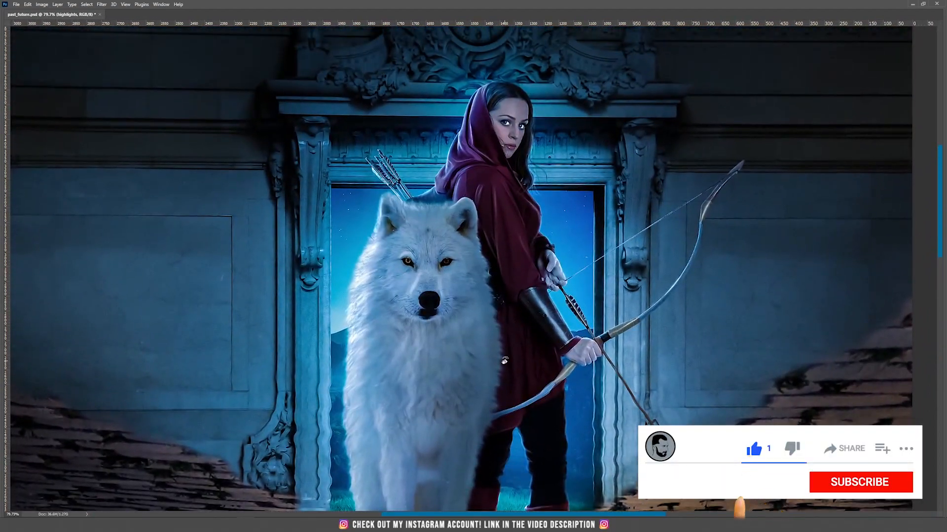
drag(557, 306, 351, 217)
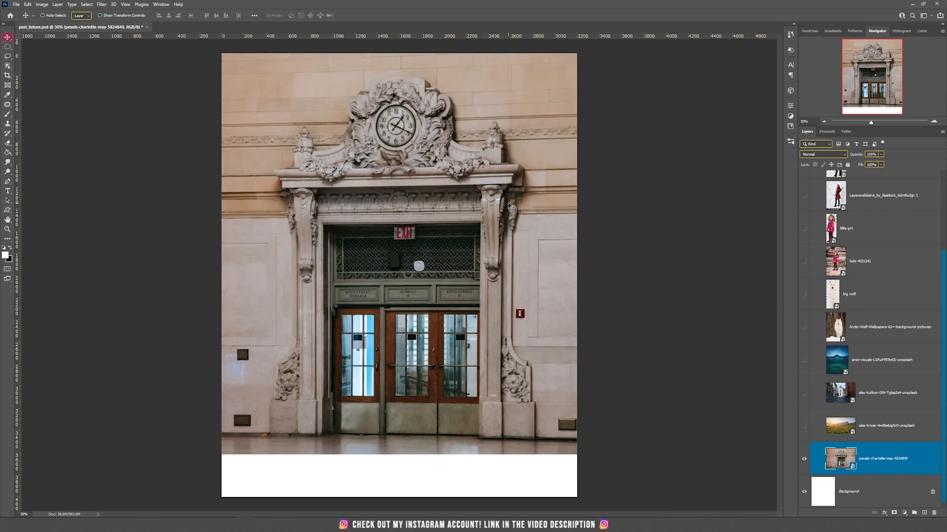
Free Transform the doorway photo: scale it to about 66.1%, move it to the upper part of the canvas and skew its lower-left corner slightly
key(ctrl+t)
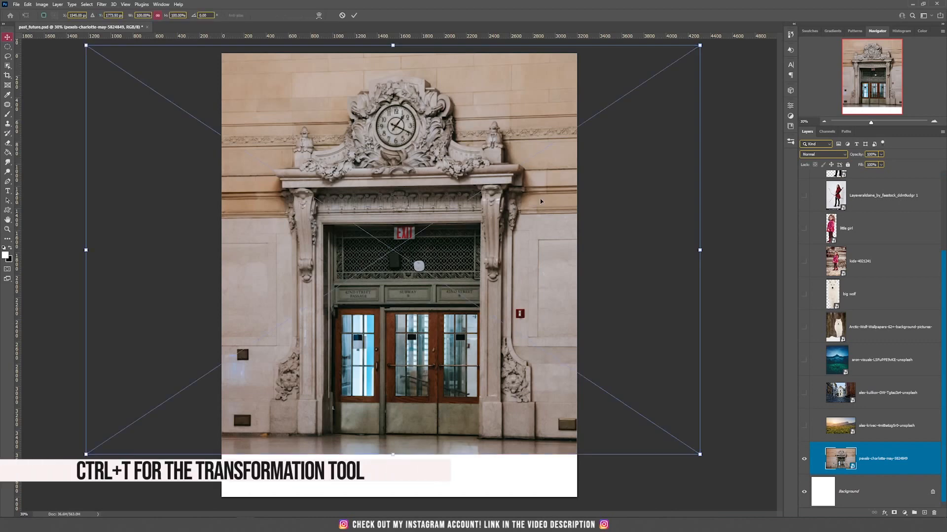
drag(700, 455, 417, 202)
drag(324, 171, 470, 165)
drag(557, 138, 583, 115)
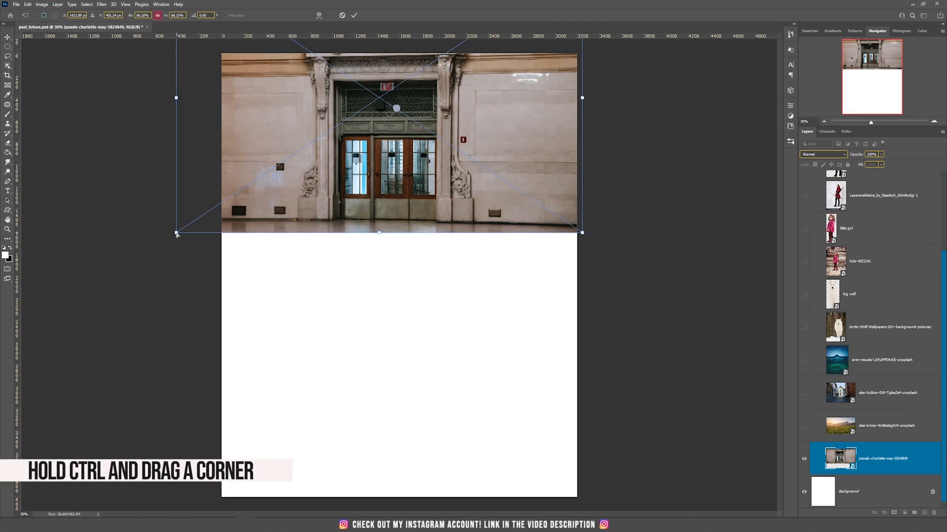
drag(176, 233, 180, 233)
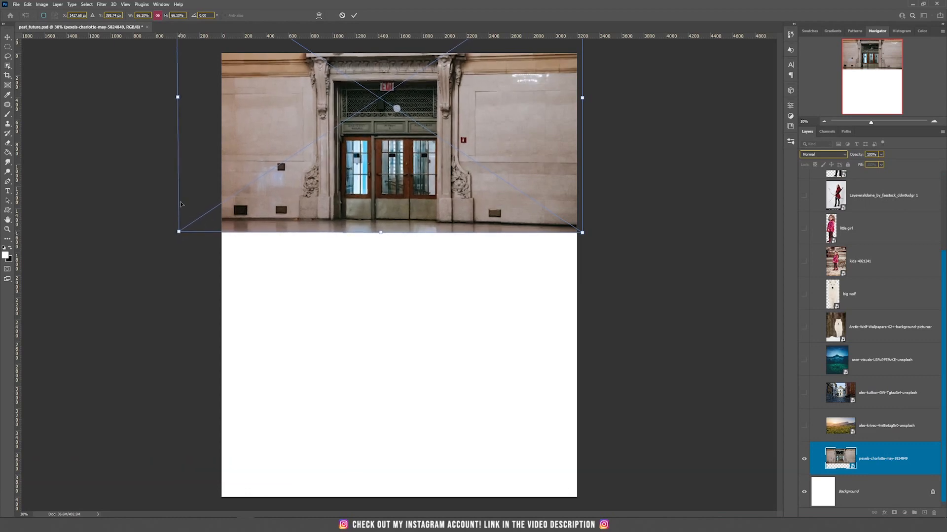
Place guides along the left edge of the door frame, its upper edge and the floor line, and nudge the photo's lower-left corner
mouse_move(18, 197)
mouse_down()
mouse_move(29, 193)
mouse_move(19, 197)
mouse_up()
key(ctrl+r)
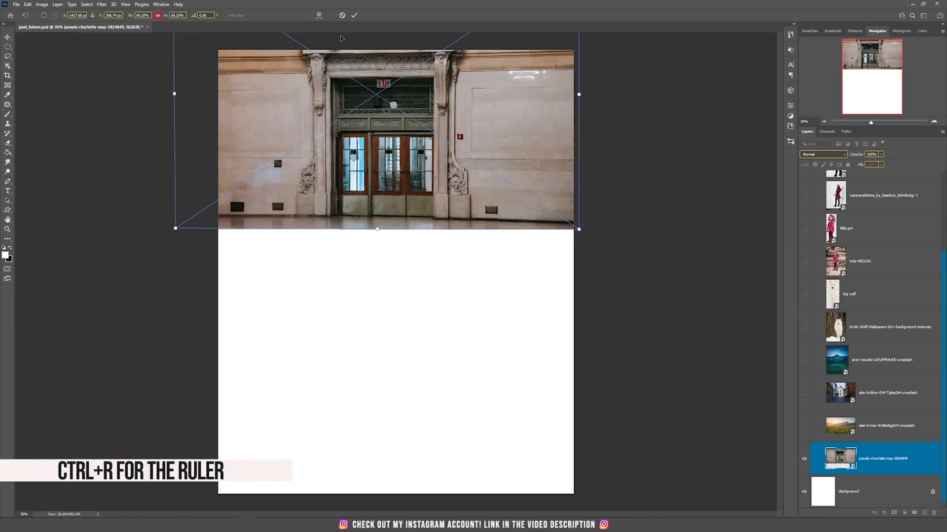
key(ctrl+r)
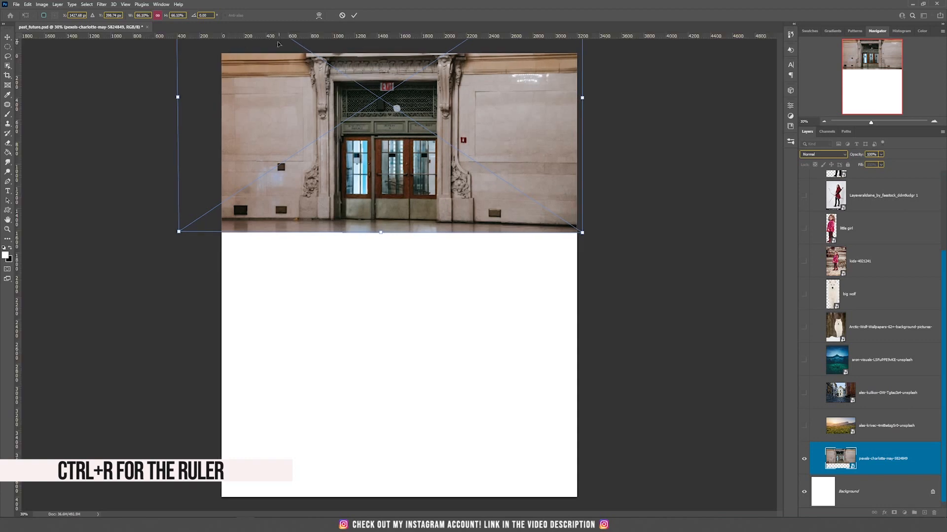
drag(19, 224, 333, 200)
drag(418, 33, 411, 79)
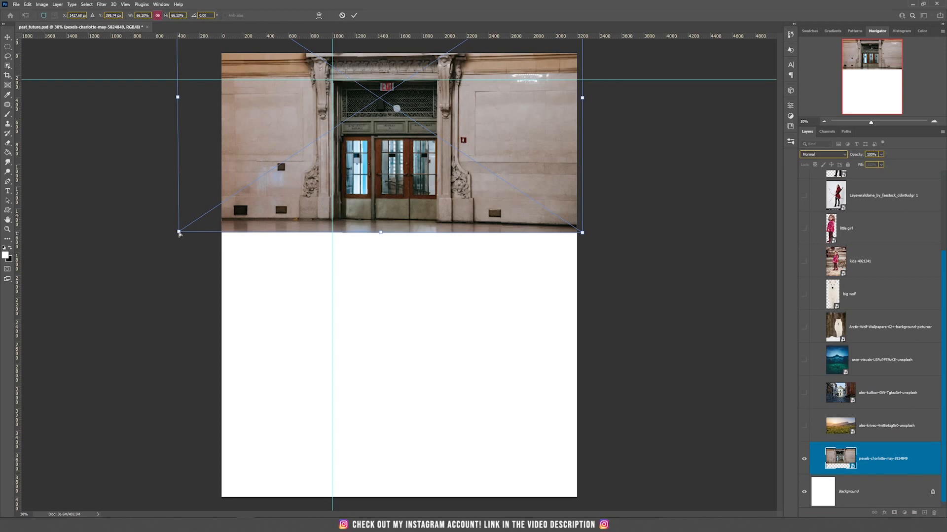
drag(180, 233, 184, 234)
drag(405, 36, 405, 222)
Distort the photo's corners to align the doorway with the guides, add a vertical guide at the doorway's right edge and apply the transformation
scroll(404, 223, down, 3)
drag(232, 40, 234, 38)
scroll(533, 229, down, 2)
drag(264, 79, 262, 76)
drag(266, 250, 264, 248)
drag(513, 81, 512, 77)
drag(263, 77, 262, 74)
drag(264, 248, 262, 250)
drag(513, 77, 511, 79)
drag(19, 199, 425, 199)
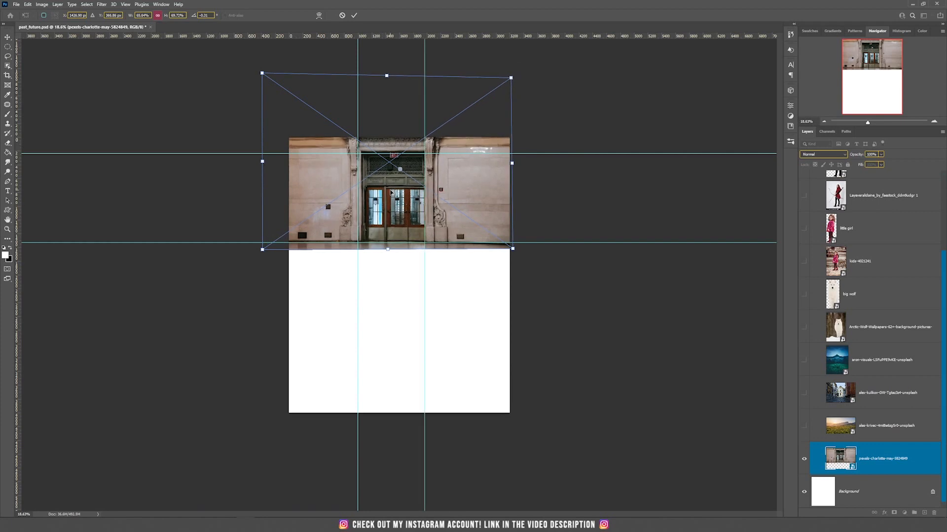
scroll(391, 192, up, 3)
key(alt+space)
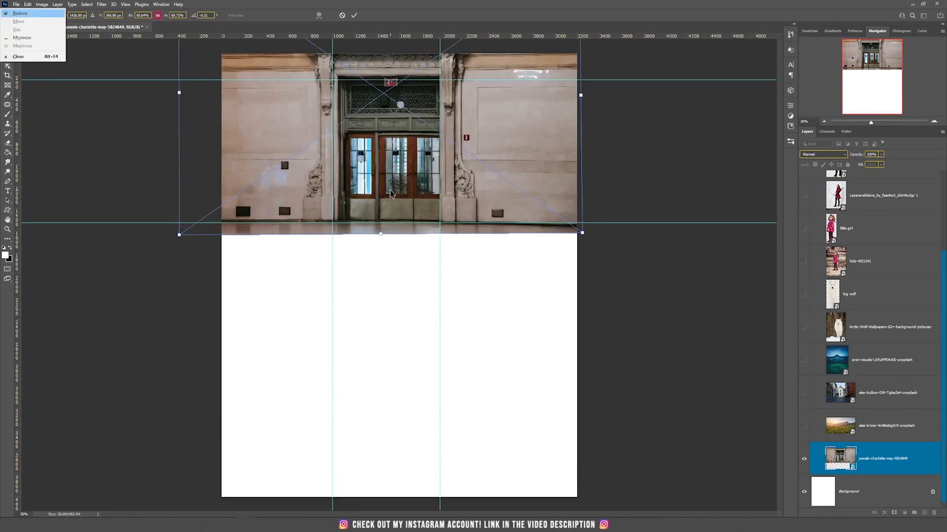
click(398, 190)
key(Return)
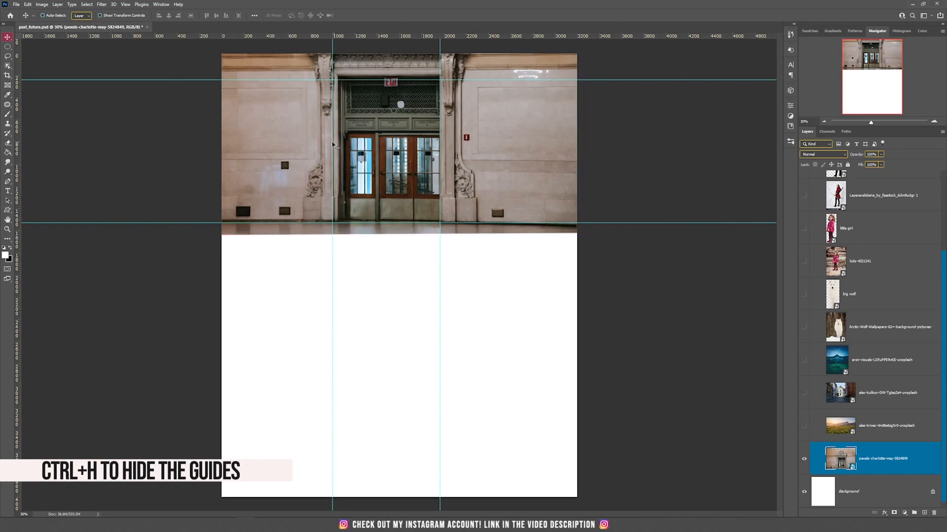
Remove the vertical guide at the doorway's left edge and hide the remaining guides
drag(64, 142, 18, 142)
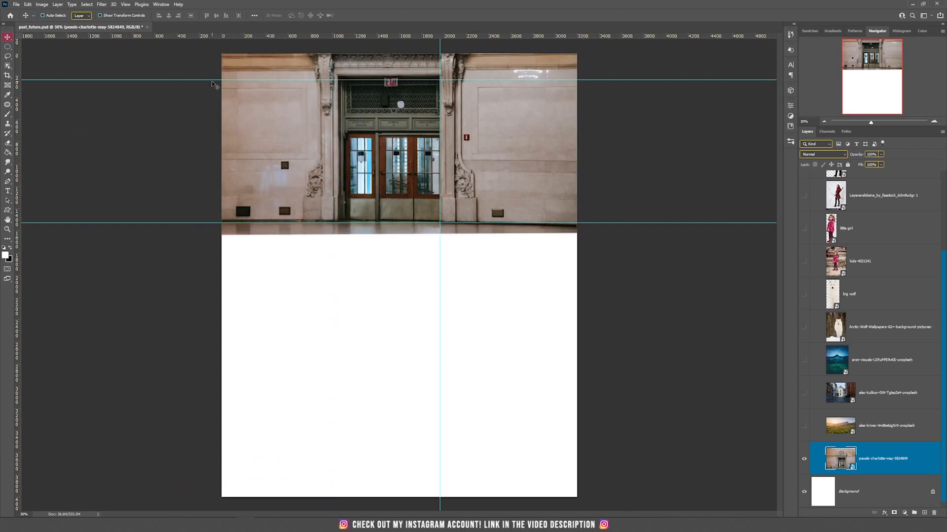
key(ctrl+h)
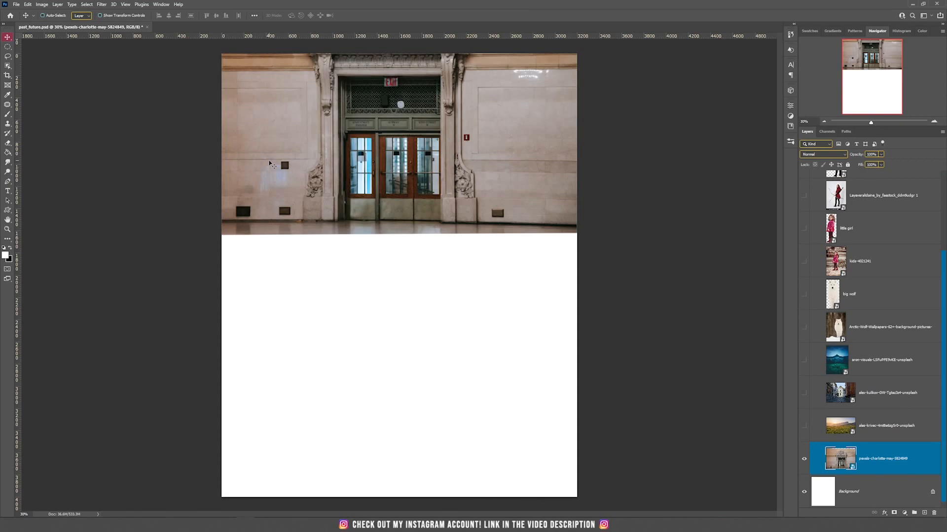
Move the doorway photo layer above the stock group and collapse the group
scroll(271, 142, up, 10)
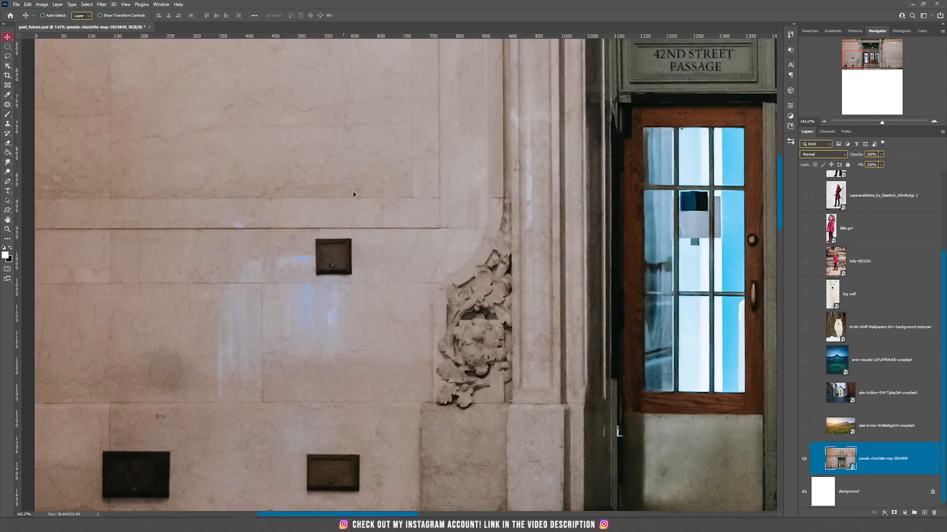
drag(400, 314, 398, 248)
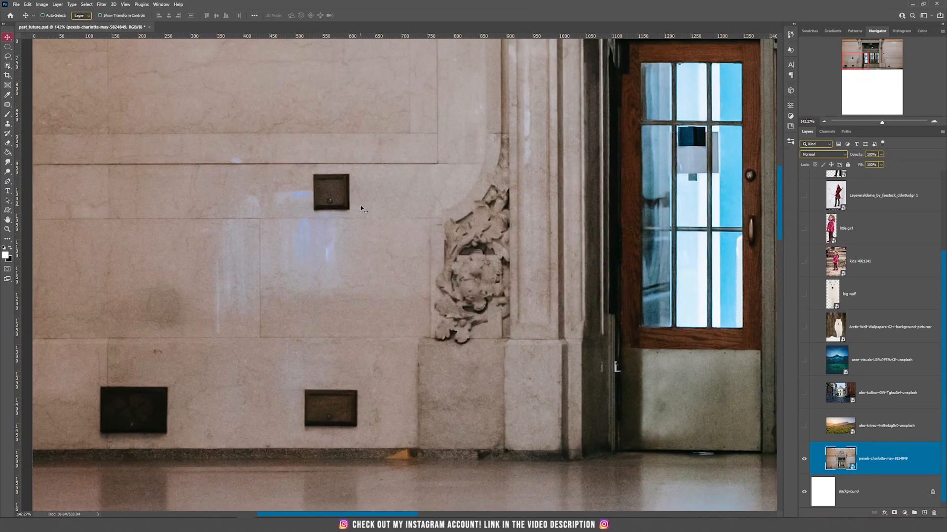
drag(401, 290, 397, 169)
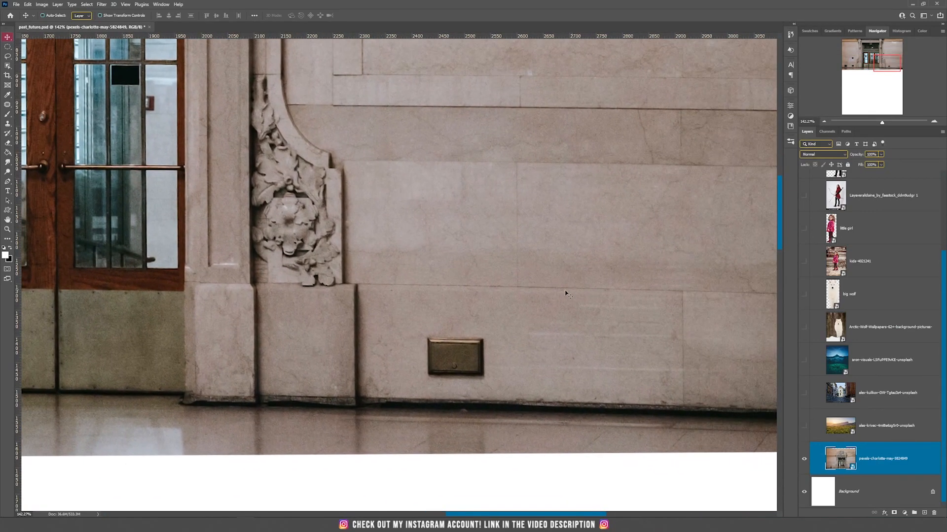
drag(892, 453, 840, 191)
click(813, 208)
key(ctrl+0)
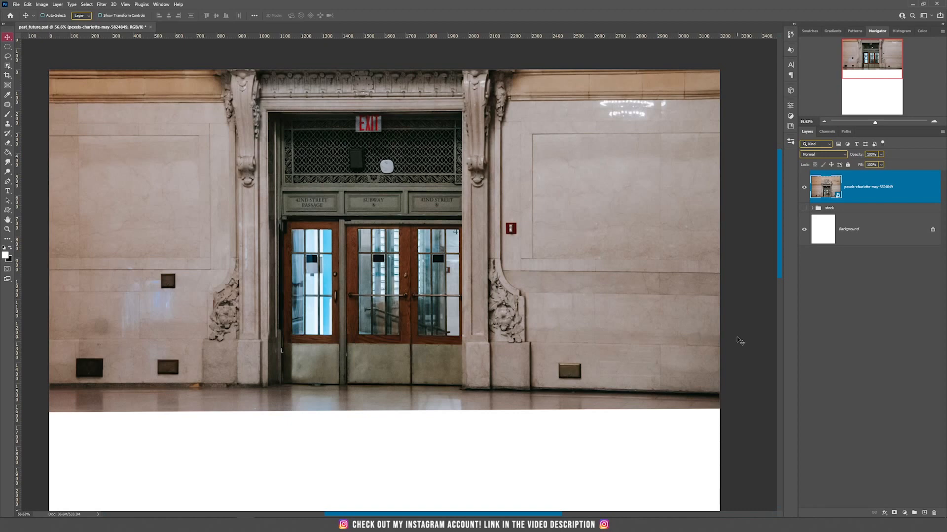
Duplicate the doorway photo layer and rasterize the copy
key(ctrl+j)
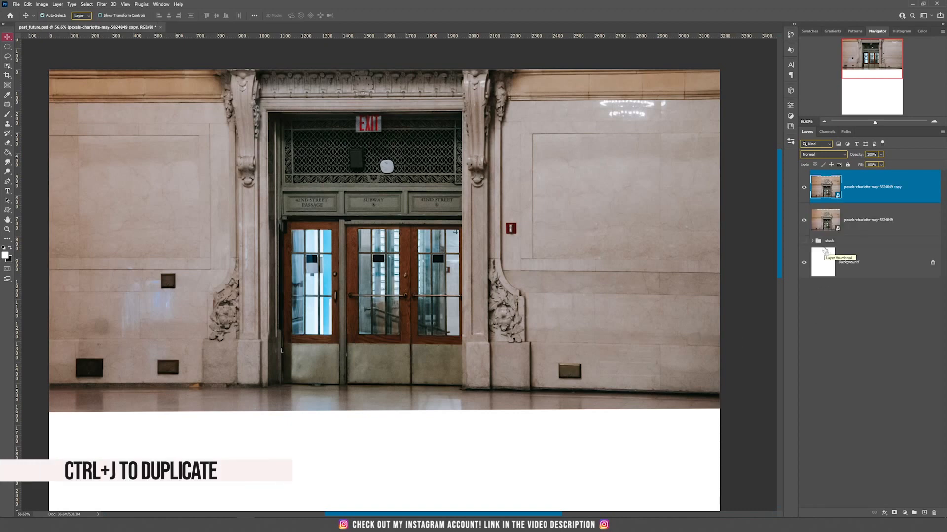
right_click(881, 203)
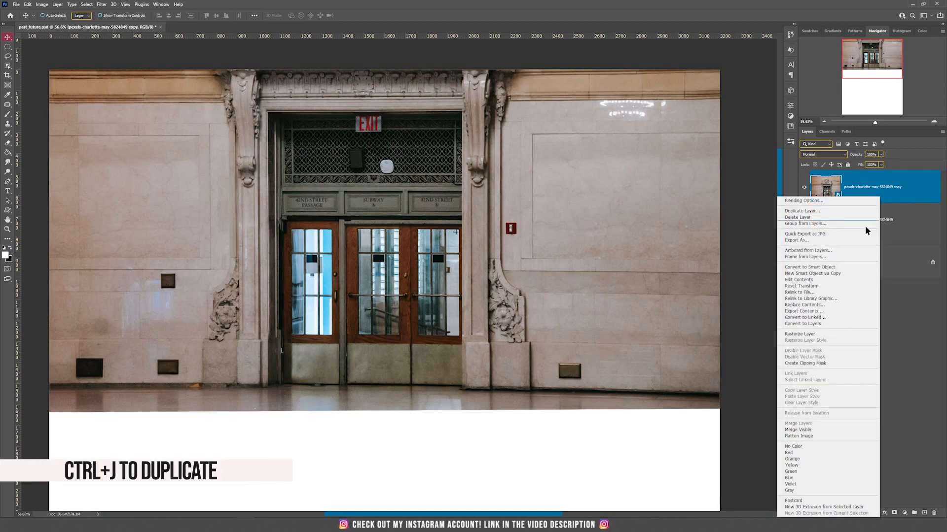
click(818, 336)
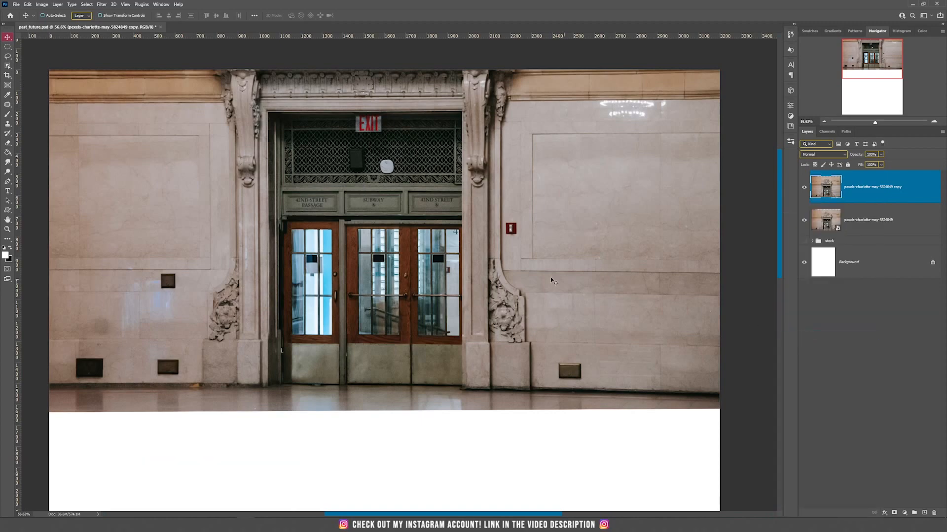
Remove the small dark box beside the carved ornament on the left wall with the Patch tool, using clean marble
scroll(114, 320, up, 5)
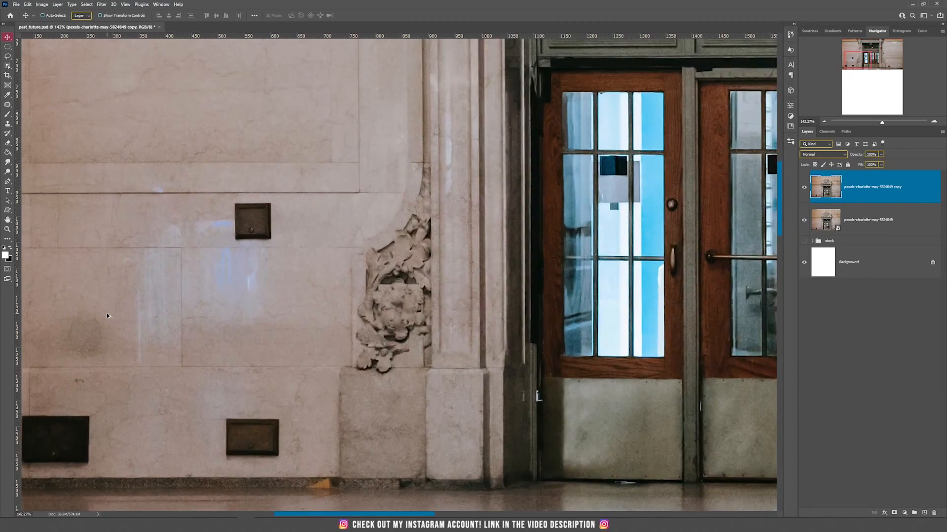
click(8, 105)
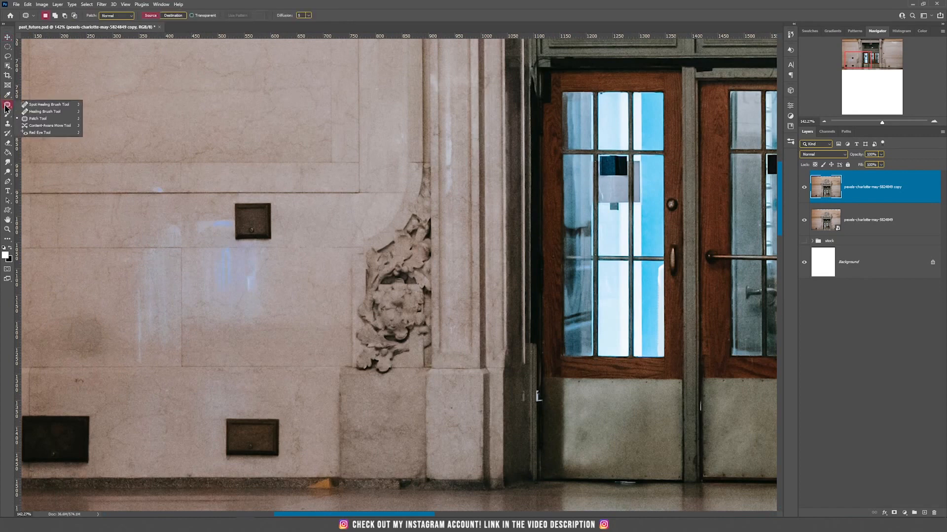
scroll(247, 207, up, 3)
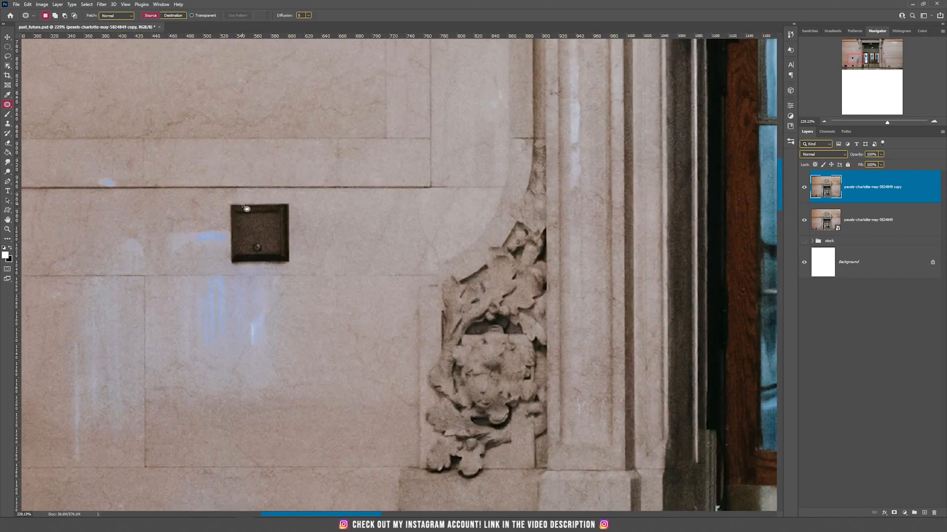
mouse_move(235, 201)
mouse_down()
mouse_move(225, 206)
mouse_move(226, 256)
mouse_move(251, 268)
mouse_move(288, 266)
mouse_move(300, 234)
mouse_move(296, 200)
mouse_move(234, 200)
mouse_up()
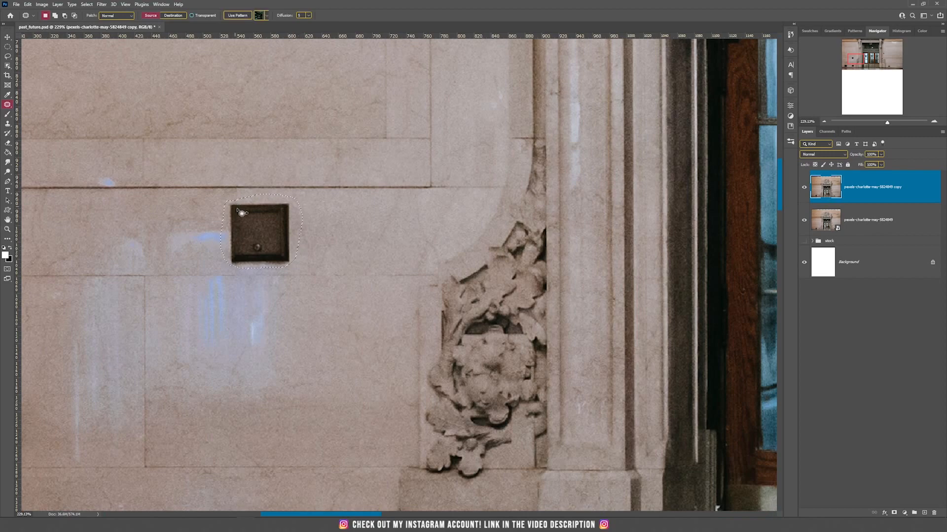
drag(278, 227, 352, 225)
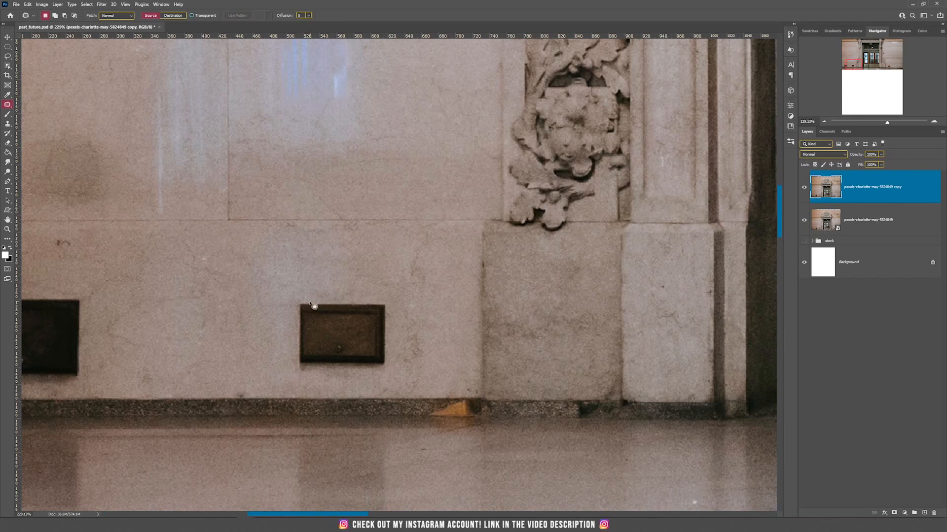
Patch out the two dark vents above the floor line on the left wall with clean marble
mouse_move(308, 300)
mouse_down()
mouse_move(284, 307)
mouse_move(266, 347)
mouse_move(277, 366)
mouse_move(301, 376)
mouse_move(397, 371)
mouse_move(410, 320)
mouse_move(350, 288)
mouse_move(221, 328)
mouse_move(184, 327)
mouse_move(351, 242)
mouse_move(475, 240)
mouse_up()
key(ctrl+d)
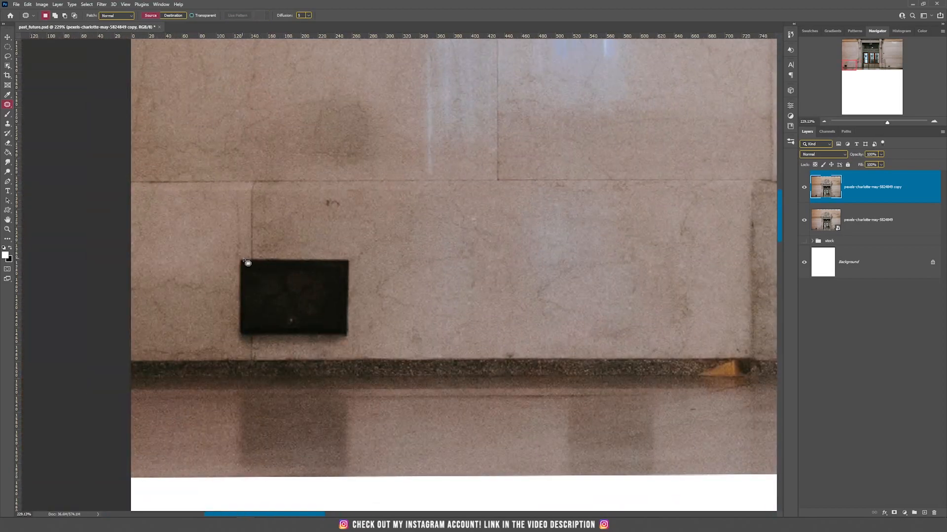
mouse_move(268, 254)
mouse_down()
mouse_move(232, 257)
mouse_move(205, 314)
mouse_move(236, 346)
mouse_move(323, 353)
mouse_move(388, 313)
mouse_move(337, 247)
mouse_move(267, 255)
mouse_move(310, 285)
mouse_move(484, 281)
mouse_up()
key(ctrl+d)
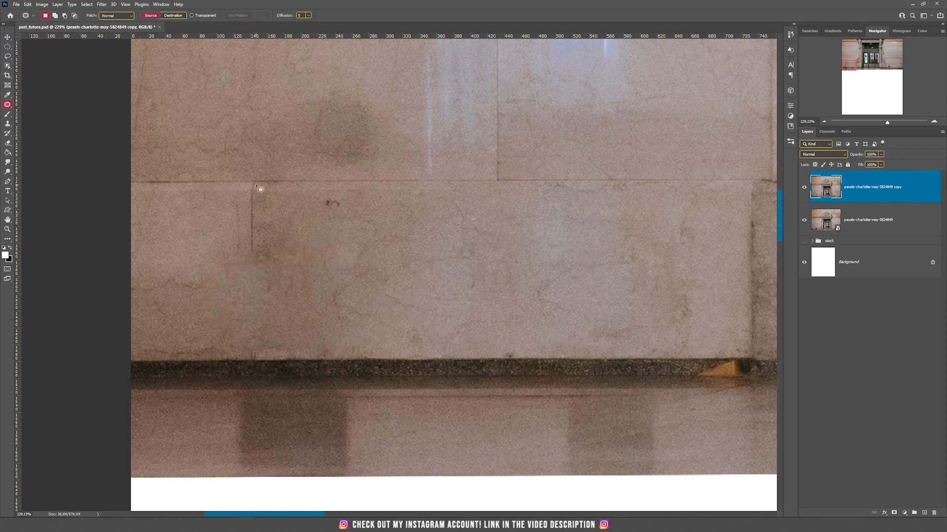
Rebuild the missing lower part of the vertical marble seam on the left wall with an enlarged Clone Stamp brush
right_click(8, 106)
click(8, 107)
right_click(8, 125)
click(40, 124)
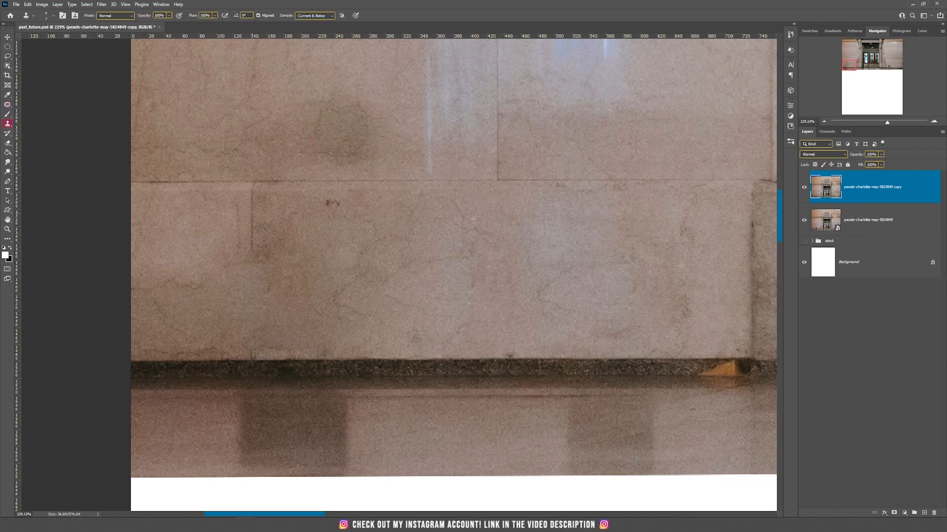
key(bracketright)
key(bracketright)
key(bracketright)
key(bracketright)
key(bracketright)
key(bracketright)
key(bracketright)
key(bracketright)
alt+click(251, 226)
drag(251, 254, 251, 285)
alt+click(251, 235)
drag(251, 279, 252, 284)
mouse_move(250, 287)
mouse_down()
mouse_move(250, 325)
mouse_move(245, 273)
mouse_up()
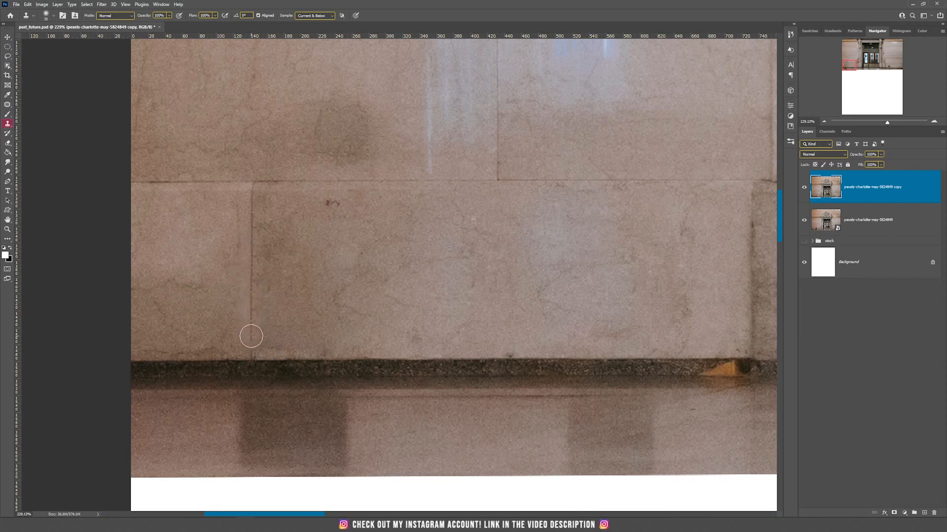
Clone clean marble over the main rows of white light reflections on the upper right wall
drag(399, 245, 243, 317)
drag(690, 212, 133, 360)
drag(730, 99, 148, 291)
drag(576, 247, 207, 275)
drag(438, 215, 580, 348)
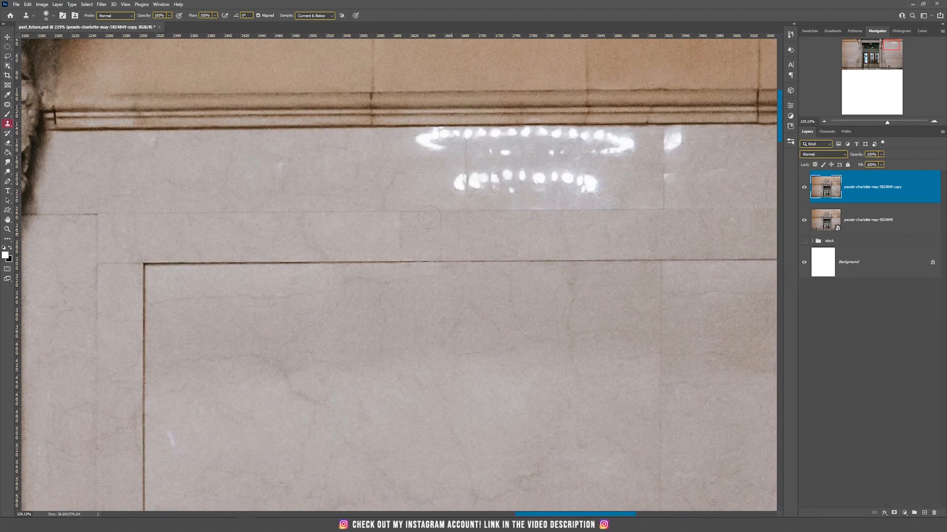
click(474, 154)
key(ctrl+z)
click(426, 142)
mouse_move(437, 142)
mouse_down()
mouse_move(416, 144)
mouse_move(451, 147)
mouse_up()
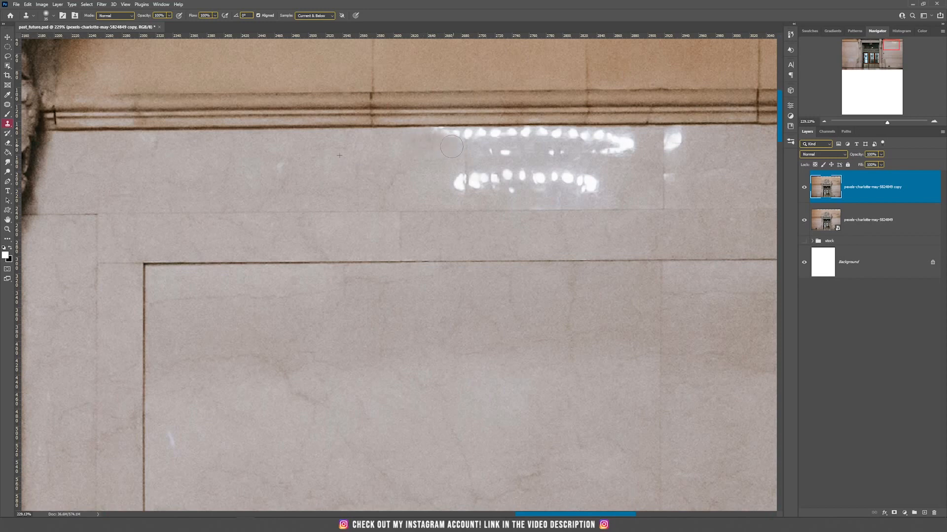
drag(446, 180, 486, 178)
alt+click(370, 168)
drag(555, 174, 586, 185)
alt+click(439, 156)
drag(463, 144, 594, 155)
drag(525, 194, 550, 195)
drag(450, 136, 615, 134)
Clone out the rightmost light reflection, then reduce the brush size and clean the marble edge beneath the moulding
alt+click(716, 143)
drag(676, 134, 669, 178)
drag(631, 135, 584, 134)
key(ctrl+z)
key(bracketleft)
key(bracketleft)
key(bracketleft)
alt+click(538, 134)
drag(526, 130, 432, 129)
Patch out the red alarm box on the wall to the right of the doorway with clean marble
mouse_move(94, 503)
mouse_down()
mouse_move(471, 205)
mouse_move(457, 196)
mouse_up()
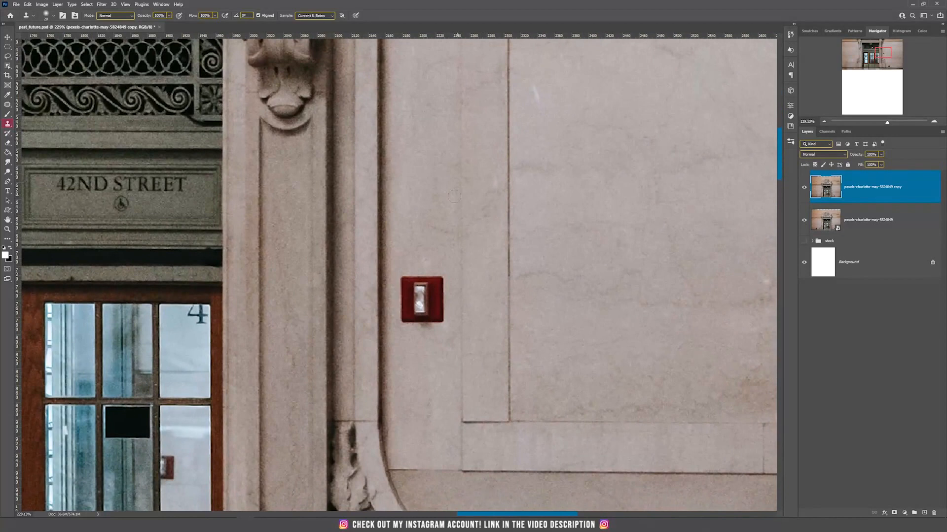
key(j)
mouse_move(401, 274)
mouse_down()
mouse_move(394, 330)
mouse_move(414, 337)
mouse_move(439, 337)
mouse_move(453, 283)
mouse_up()
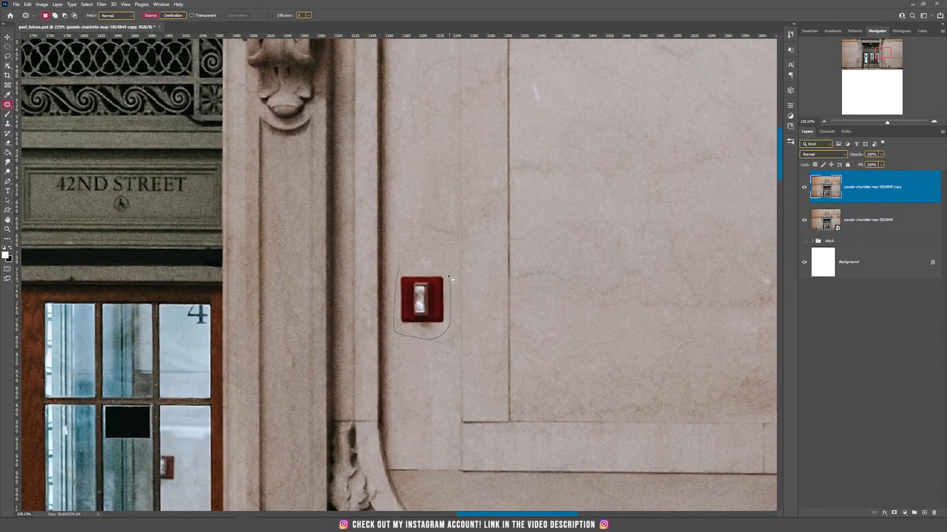
drag(399, 270, 415, 208)
key(ctrl+d)
Patch out the brass vent near the floor on the right wall with clean marble
scroll(490, 285, down, 5)
scroll(494, 289, down, 2)
scroll(560, 413, up, 8)
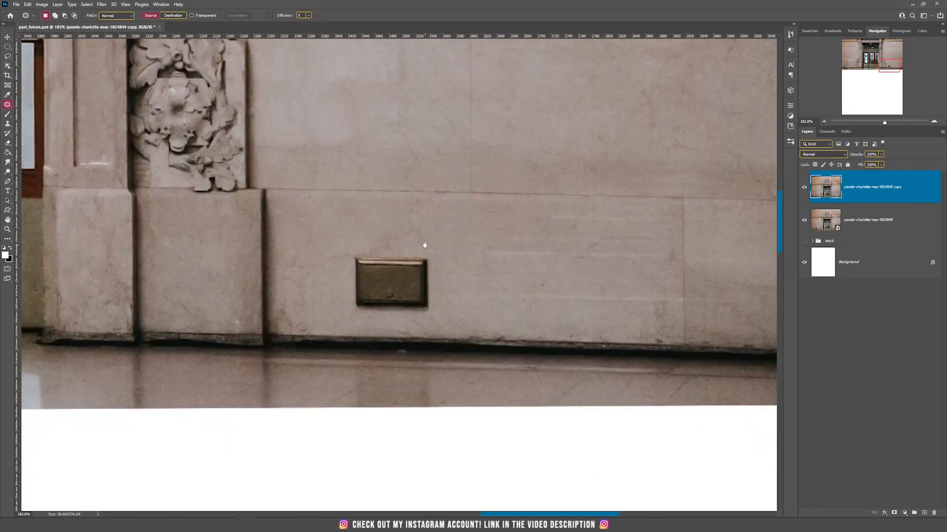
mouse_move(363, 247)
mouse_down()
mouse_move(336, 270)
mouse_move(335, 307)
mouse_move(369, 319)
mouse_move(437, 307)
mouse_move(448, 270)
mouse_move(365, 244)
mouse_up()
mouse_move(389, 277)
mouse_down()
mouse_move(534, 277)
mouse_move(532, 269)
mouse_up()
key(ctrl+d)
Clone clean marble over the blue light reflections along the upper band of the left wall, using a smaller brush for the spot on the moulding
drag(233, 191, 577, 267)
mouse_move(113, 123)
mouse_down()
mouse_move(501, 258)
mouse_move(661, 220)
mouse_up()
mouse_move(99, 171)
mouse_down()
mouse_move(465, 213)
mouse_move(408, 181)
mouse_up()
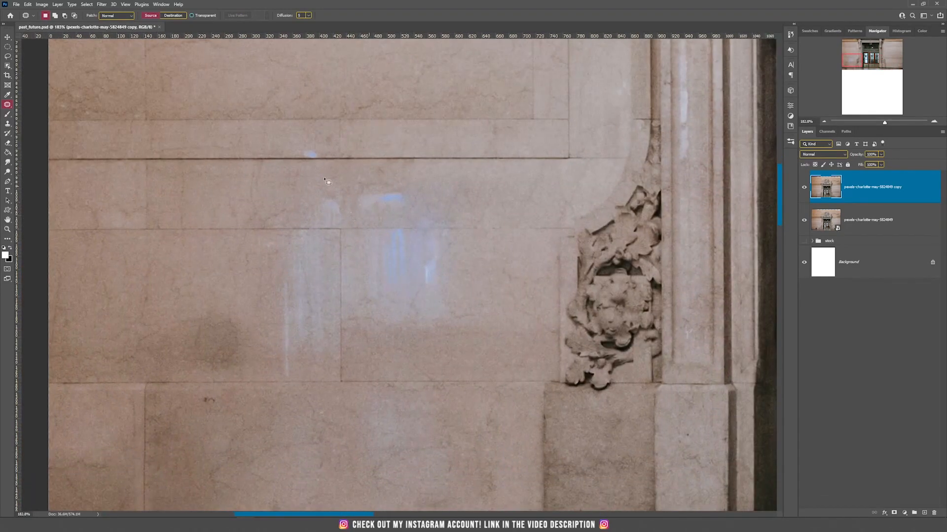
click(5, 126)
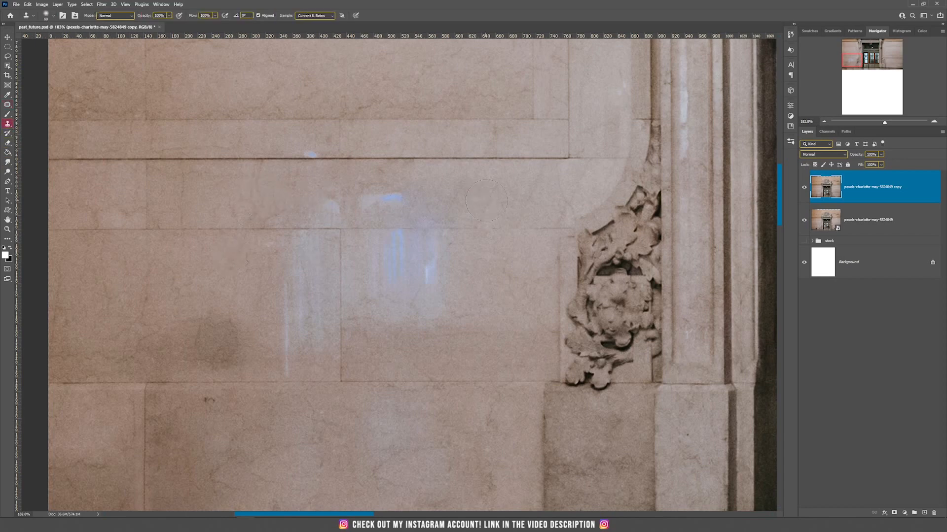
alt+click(470, 198)
mouse_move(390, 203)
mouse_down()
mouse_move(372, 197)
mouse_move(326, 213)
mouse_up()
key(bracketleft)
drag(307, 154, 315, 154)
With a larger clone brush, cover the bright blue light streaks on the left wall's marble block nearest the doorway
key(bracketright)
key(bracketright)
alt+click(498, 222)
drag(434, 246, 392, 251)
key(bracketright)
alt+click(430, 348)
drag(415, 328, 383, 317)
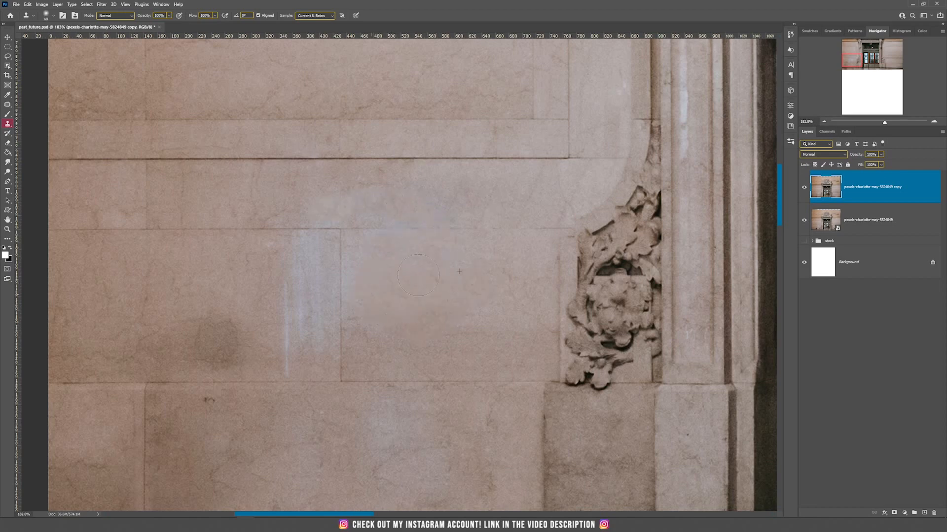
drag(502, 277, 424, 271)
Clone clean marble over the vertical light streaks just left of the joint between the left wall's marble blocks
alt+click(232, 276)
mouse_move(314, 249)
mouse_down()
mouse_move(296, 299)
mouse_move(314, 324)
mouse_up()
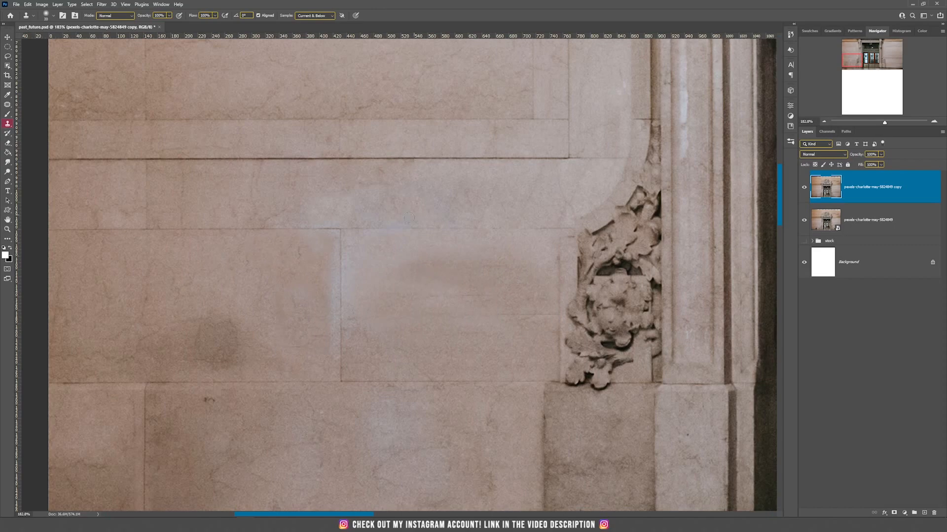
alt+scroll(464, 276, down, 8)
drag(610, 205, 463, 227)
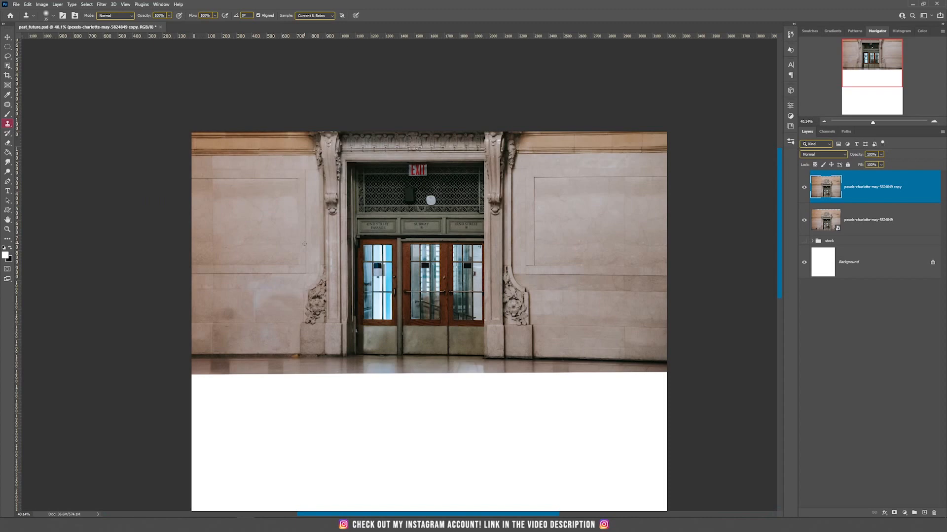
alt+scroll(384, 227, up, 5)
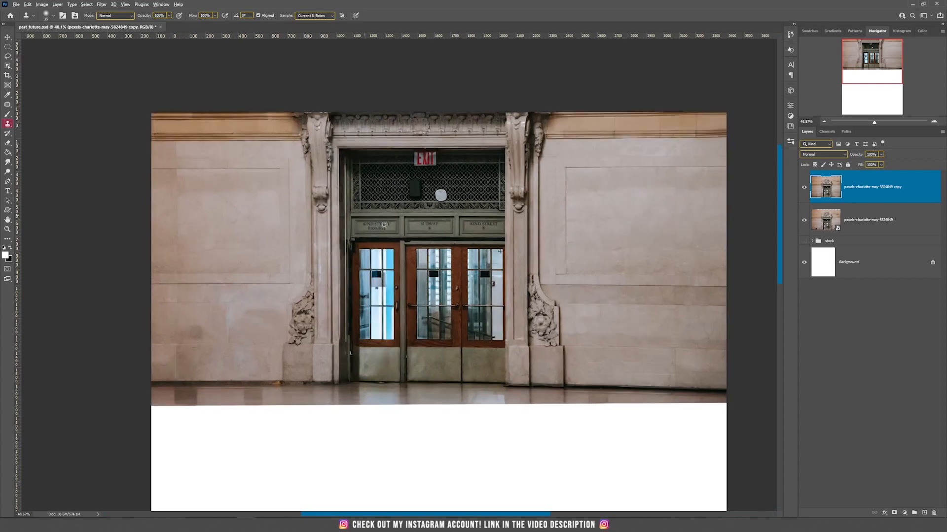
Convert the retouched doorway copy to a smart object, and move the original doorway layer into the stock group
key(v)
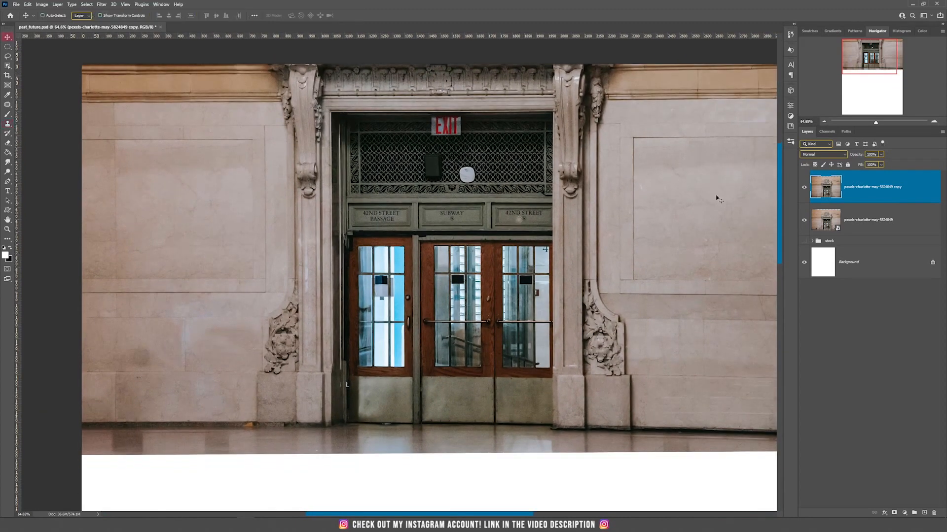
right_click(895, 195)
click(891, 289)
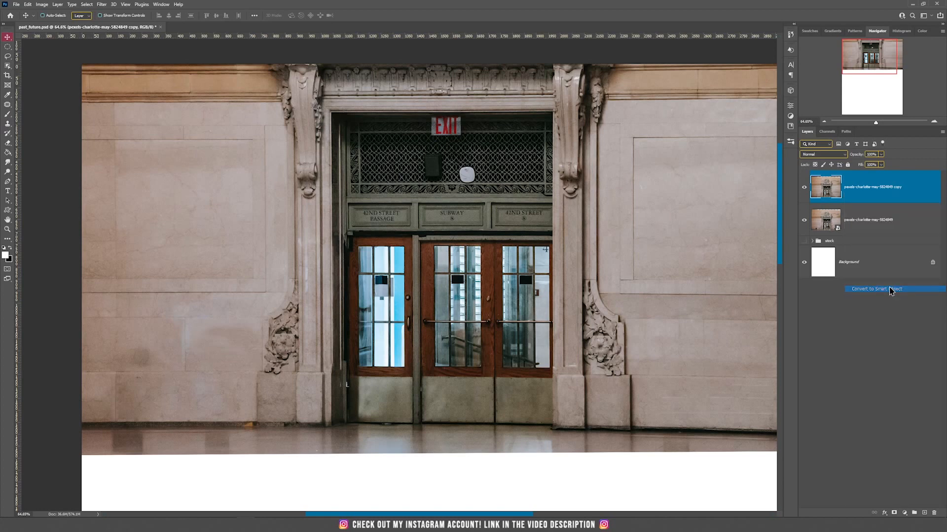
click(865, 222)
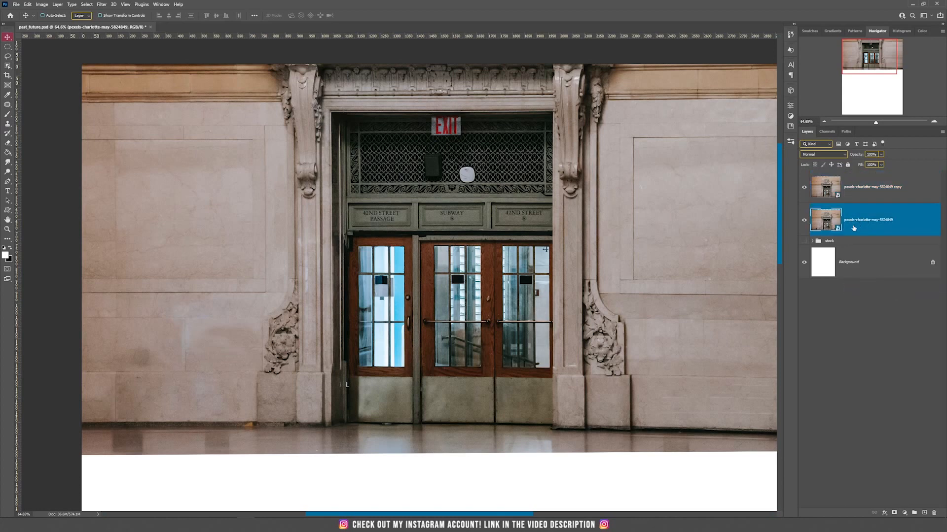
drag(873, 227, 827, 241)
click(854, 193)
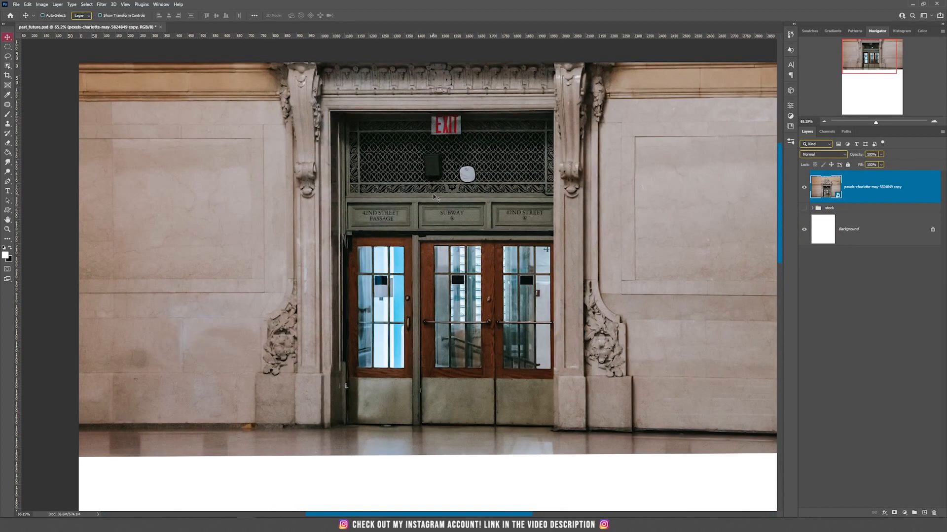
Outline the door opening down past the floor with the Polygonal Lasso and hide that area with a layer mask on the doorway layer
drag(540, 170, 493, 178)
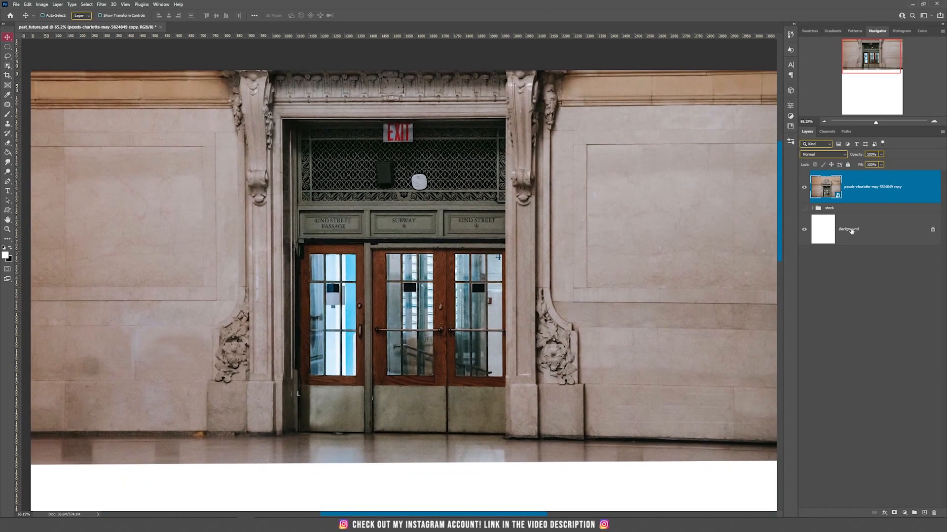
click(7, 55)
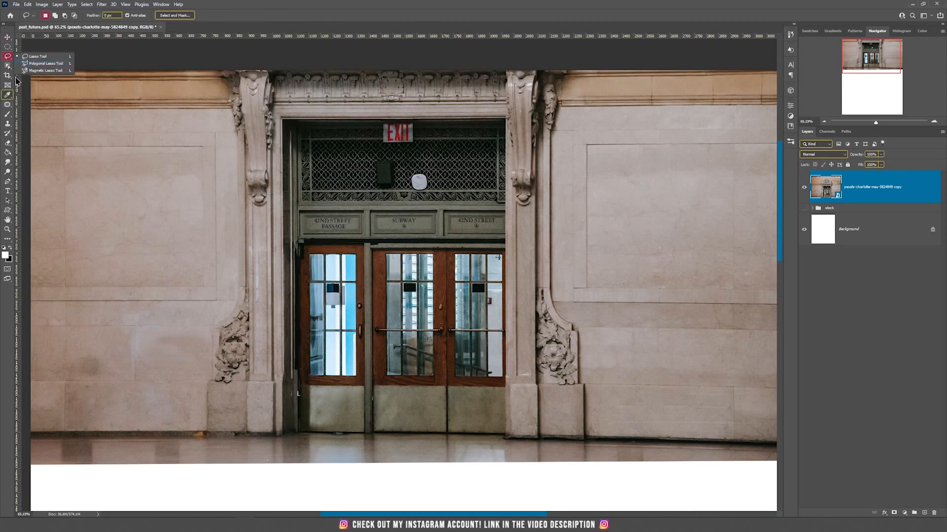
click(37, 64)
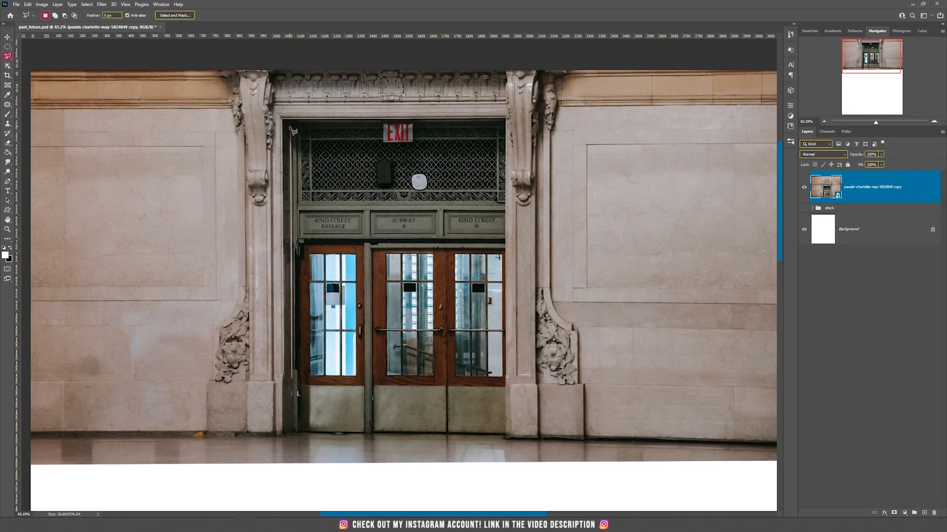
click(291, 126)
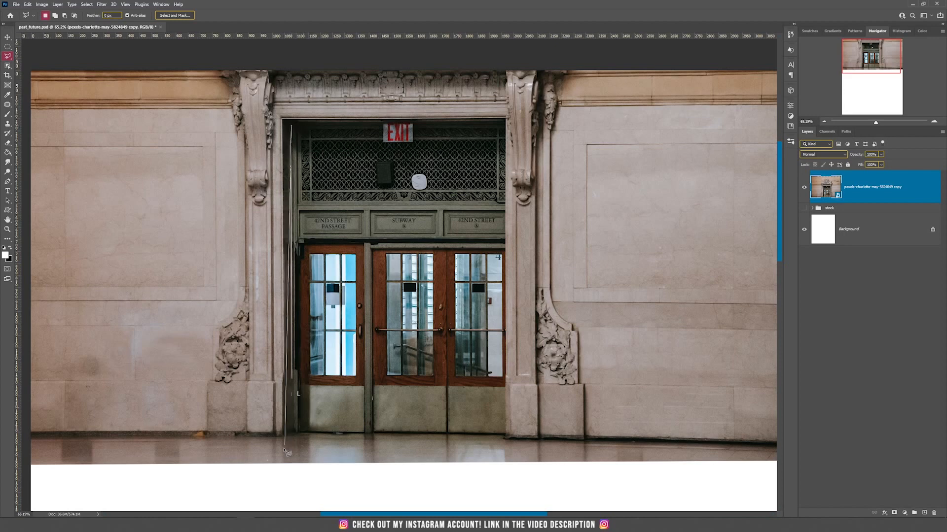
click(291, 489)
click(514, 489)
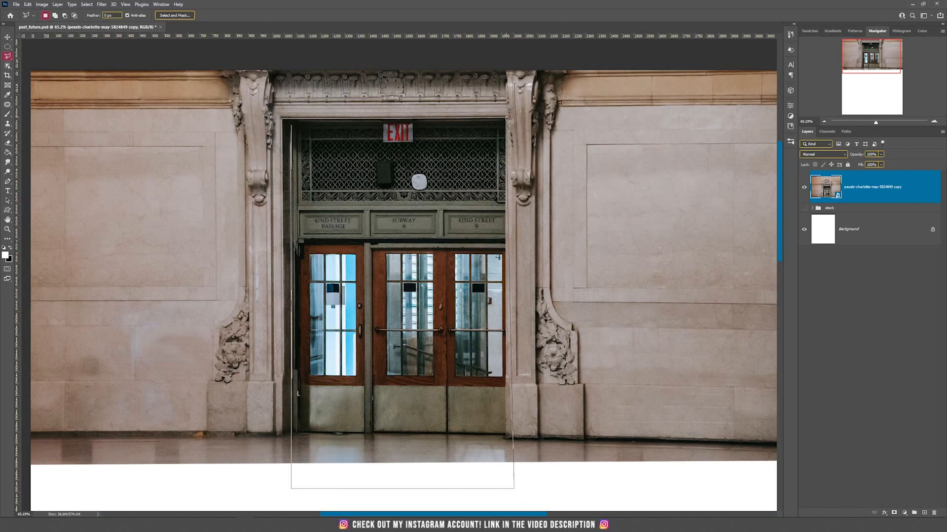
double_click(507, 470)
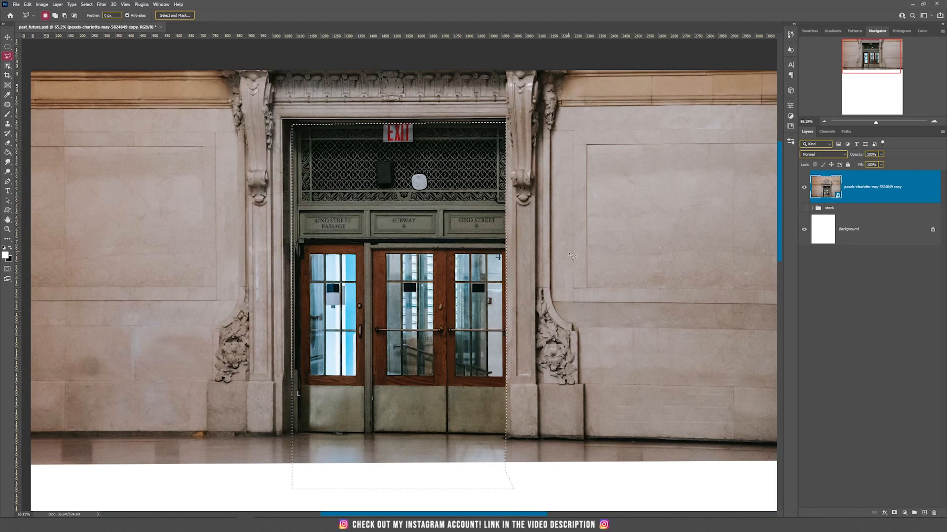
alt+click(893, 513)
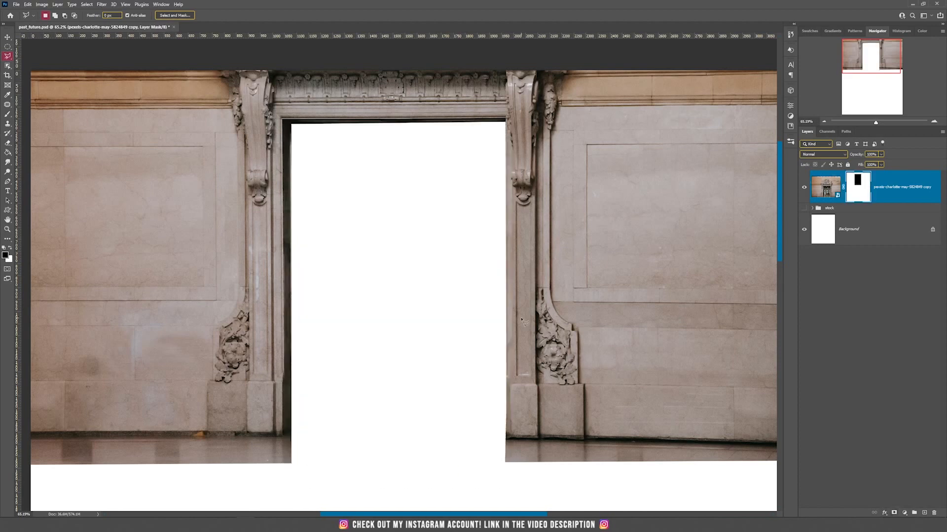
Show the cobblestone street photo from the stock group, move it directly below the doorway layer, and hide the collapsed stock group
scroll(524, 321, down, 1)
scroll(521, 318, down, 3)
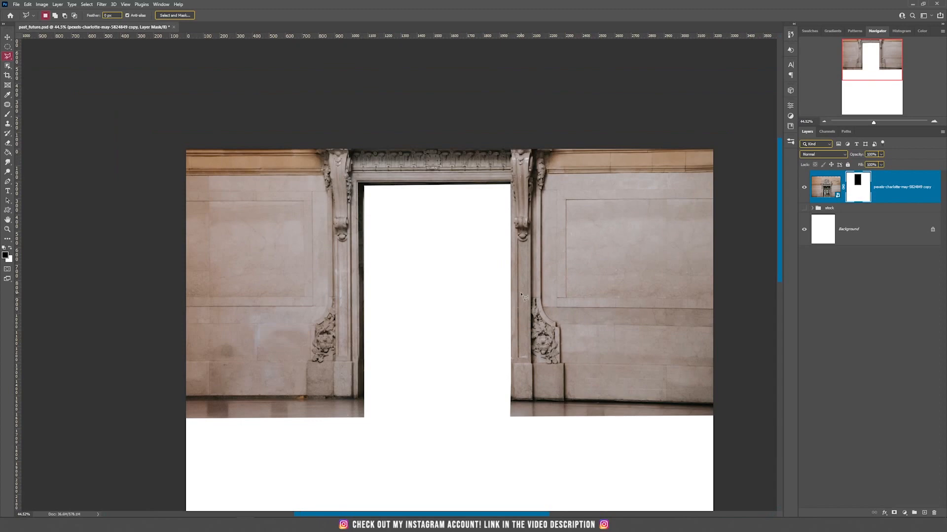
scroll(521, 293, down, 3)
key(v)
scroll(465, 279, down, 2)
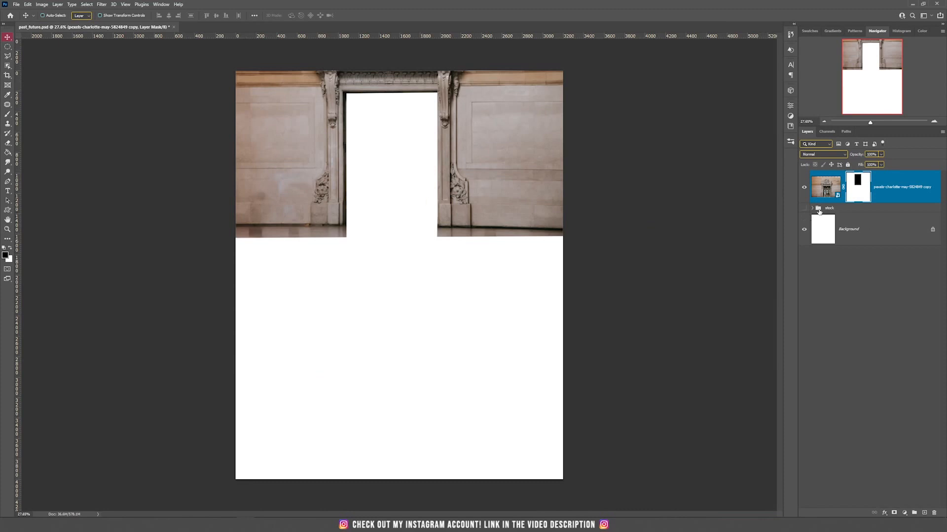
click(812, 208)
scroll(897, 262, down, 4)
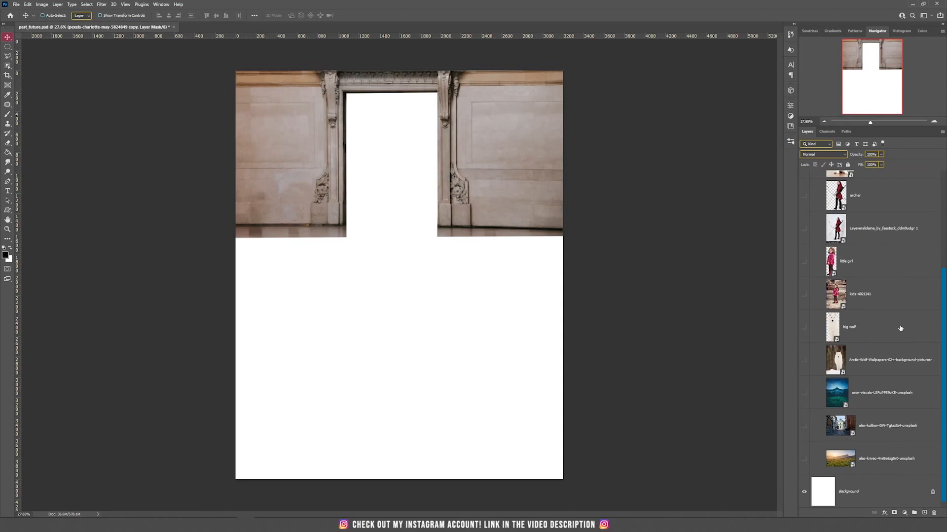
click(892, 428)
click(804, 427)
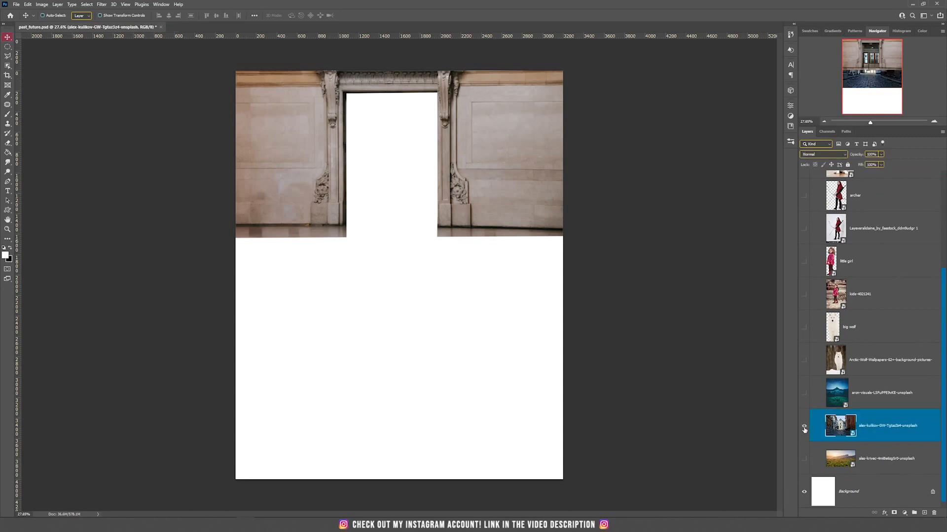
drag(894, 433, 814, 222)
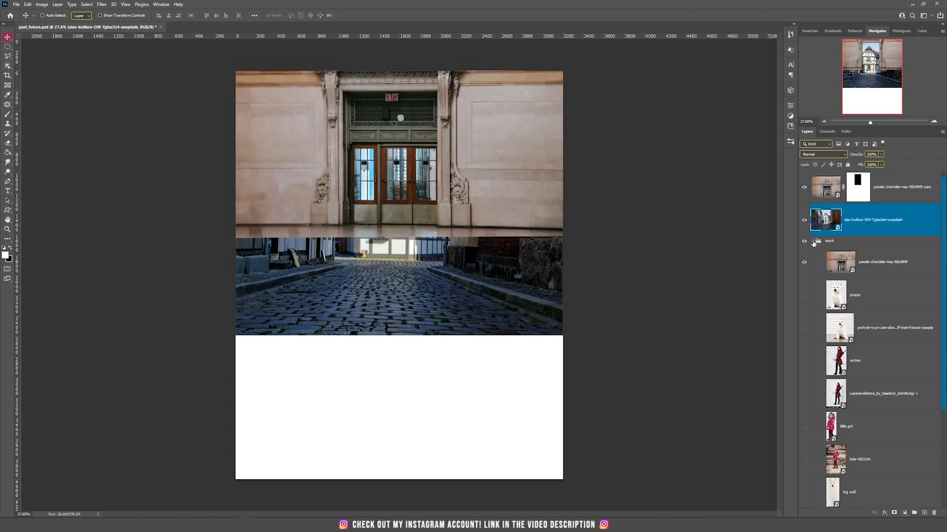
click(813, 242)
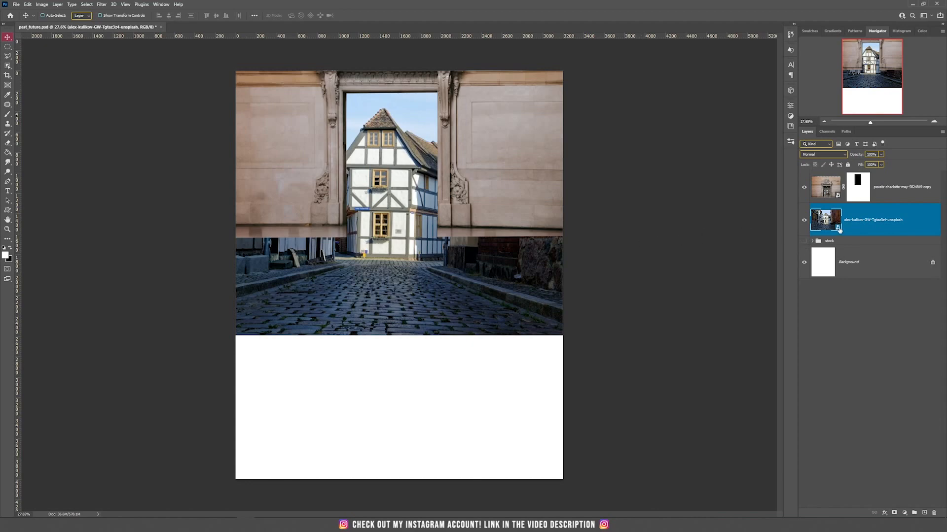
Scale the street photo to about 127%, place the house behind the door opening, and rotate the photo to about -0.86 degrees
mouse_move(485, 296)
mouse_down()
mouse_move(484, 339)
mouse_move(478, 270)
mouse_move(496, 274)
mouse_move(499, 258)
mouse_move(505, 306)
mouse_move(500, 291)
mouse_up()
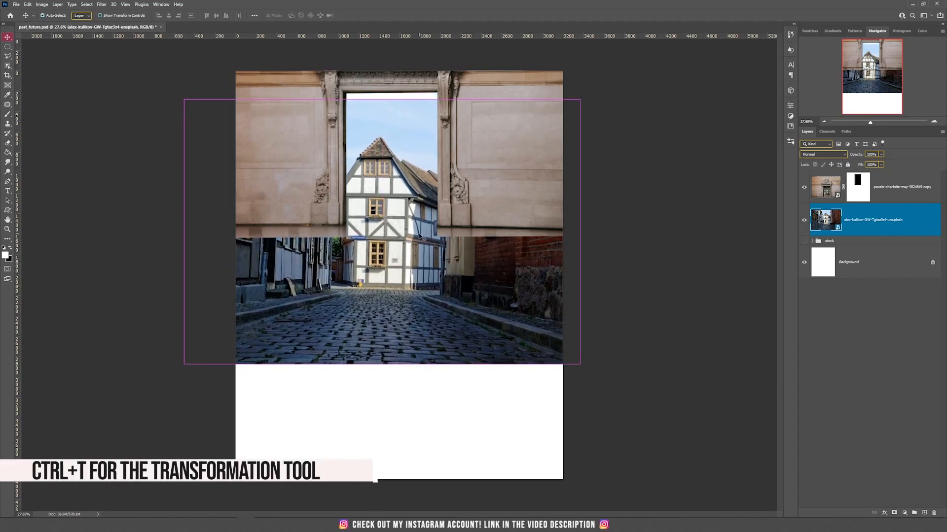
key(ctrl+t)
drag(581, 364, 689, 437)
drag(587, 290, 541, 190)
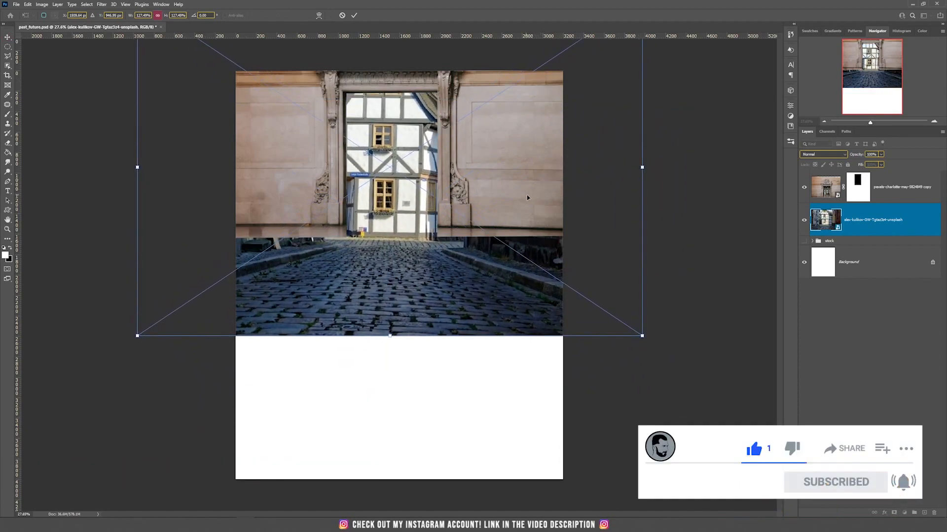
drag(641, 346, 651, 349)
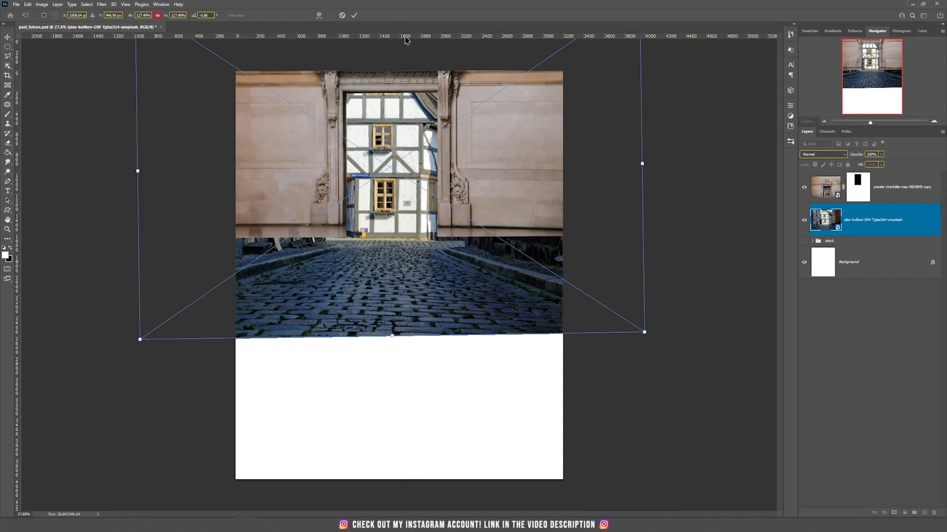
Place a horizontal guide along the doorway photo's lower edge and enlarge the street photo to about 175%, aligning the start of the cobblestones to the guide
drag(407, 37, 425, 271)
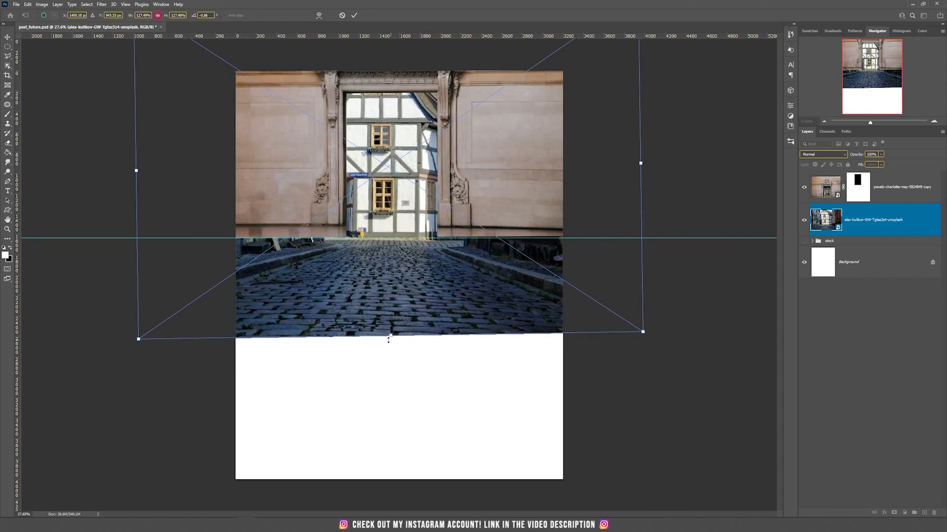
drag(389, 337, 396, 461)
drag(416, 347, 414, 260)
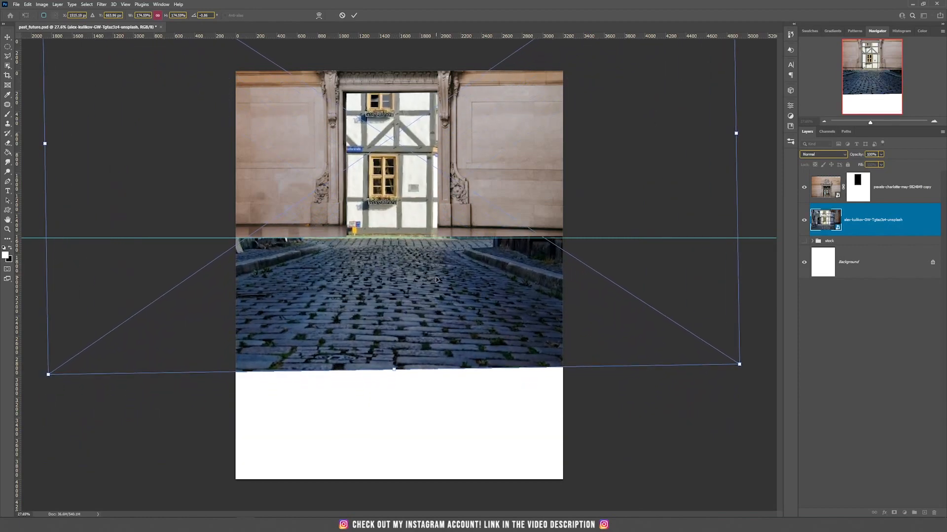
Widen the base of the street photo with a Perspective transform, reposition it lower on the canvas, and apply the transform
right_click(380, 261)
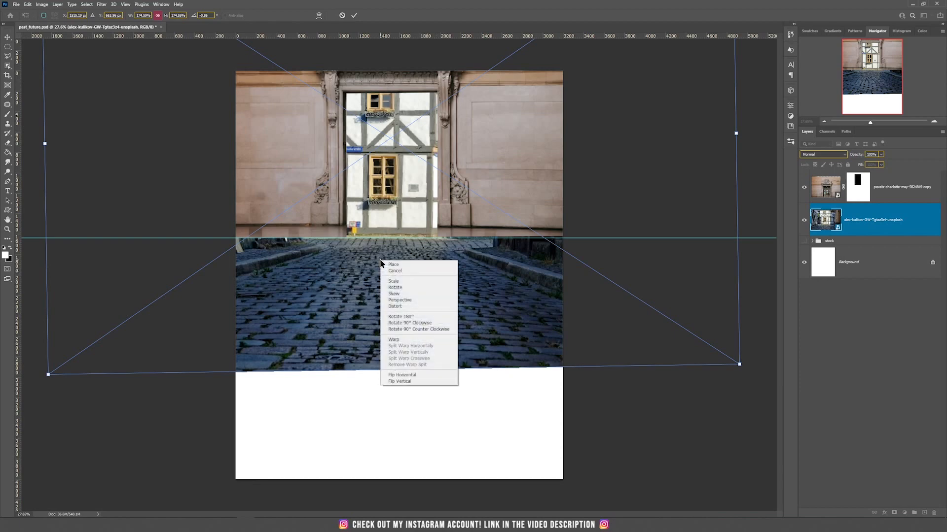
click(399, 300)
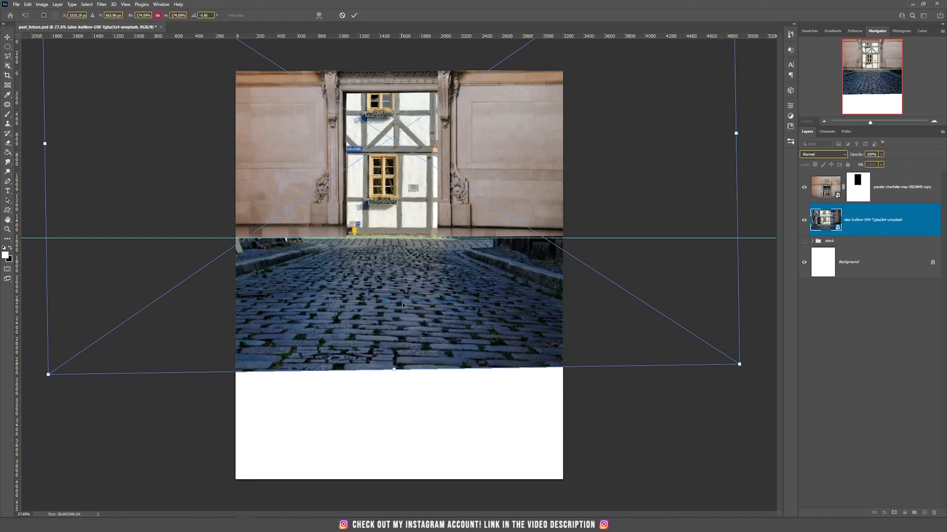
drag(739, 366, 911, 360)
drag(493, 256, 493, 325)
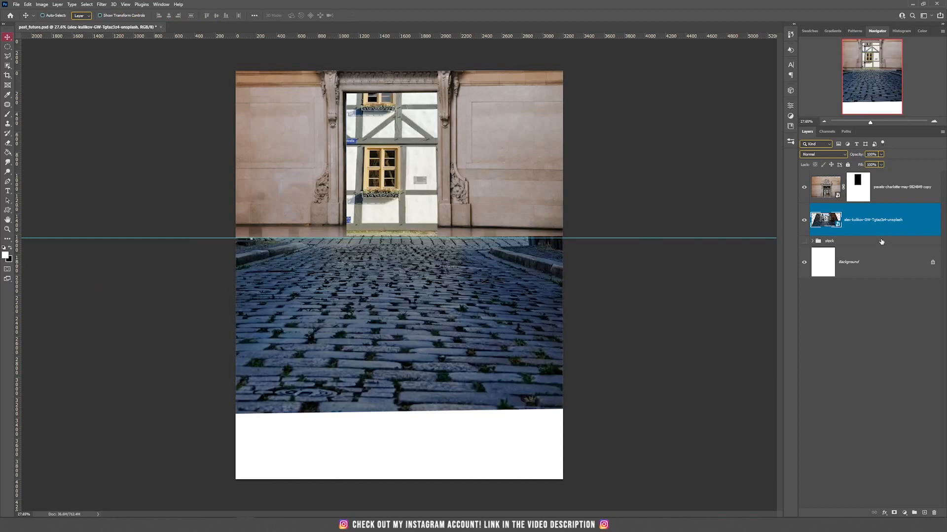
Mask out the street photo above the start of the cobblestones using a rectangular selection filled with black, and remove the horizontal guide
click(893, 512)
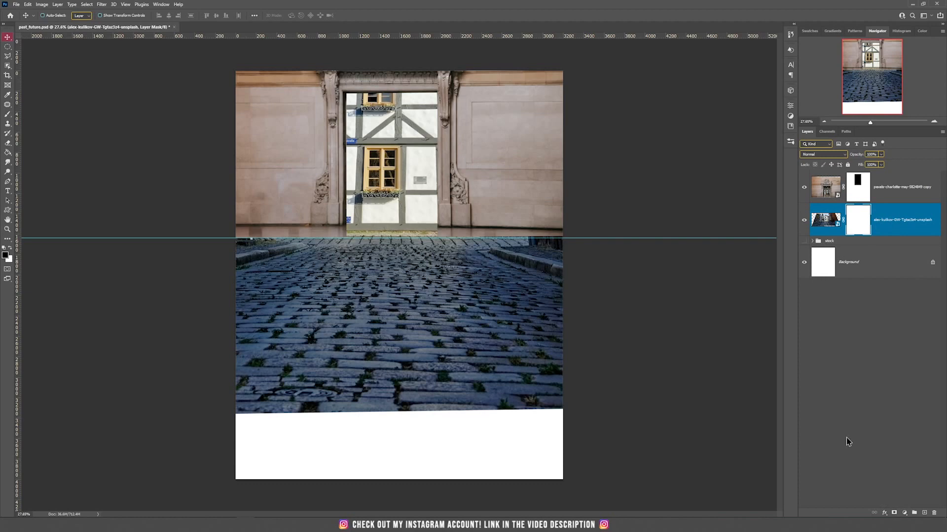
key(m)
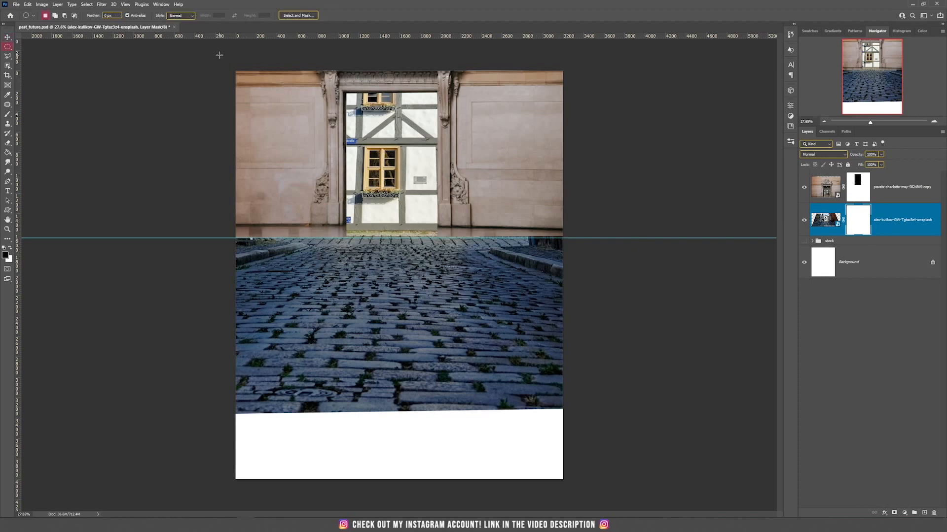
right_click(7, 48)
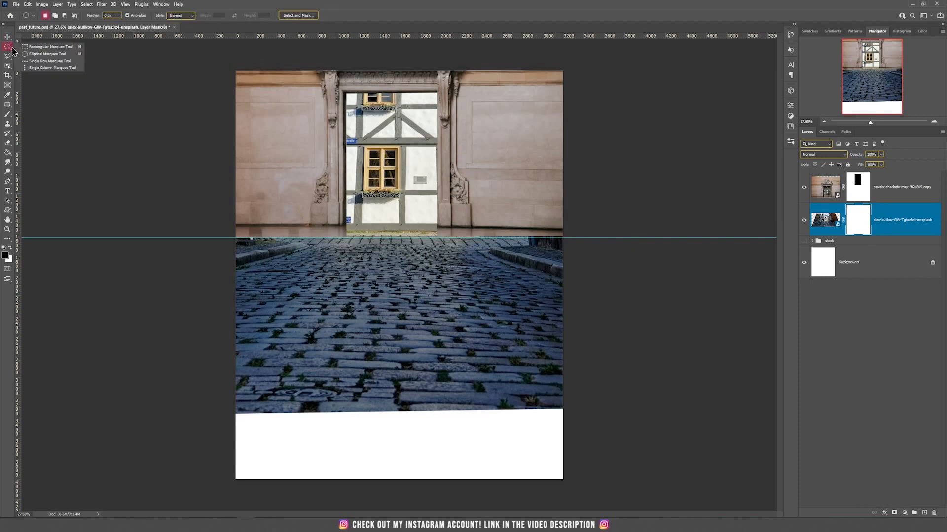
click(53, 53)
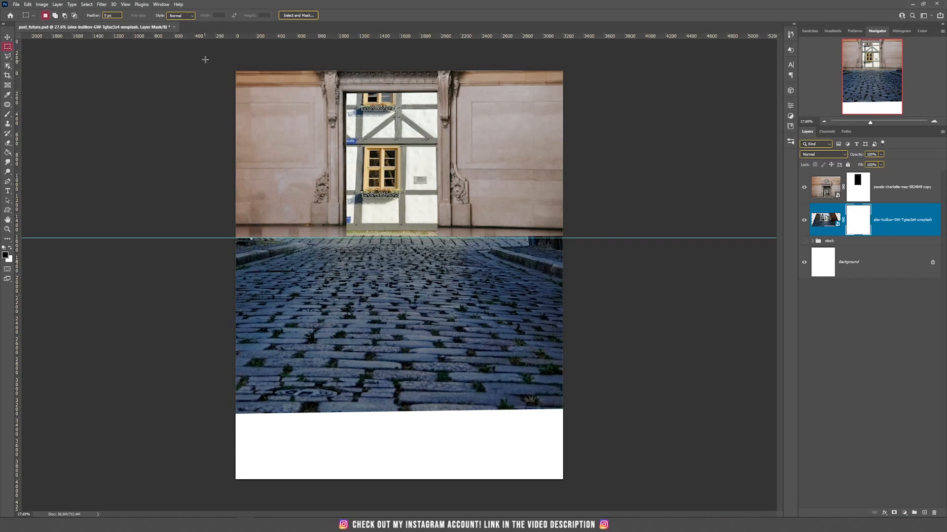
drag(235, 70, 565, 235)
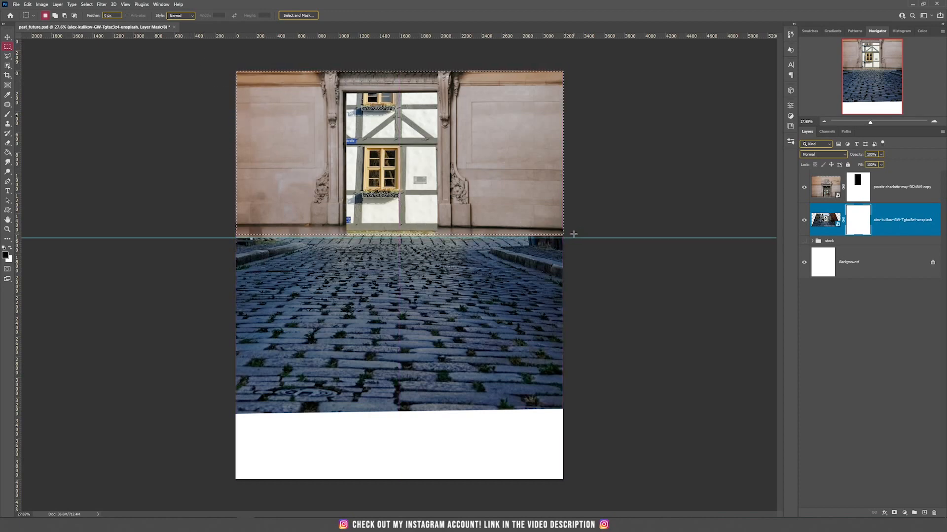
key(alt+BackSpace)
key(ctrl+d)
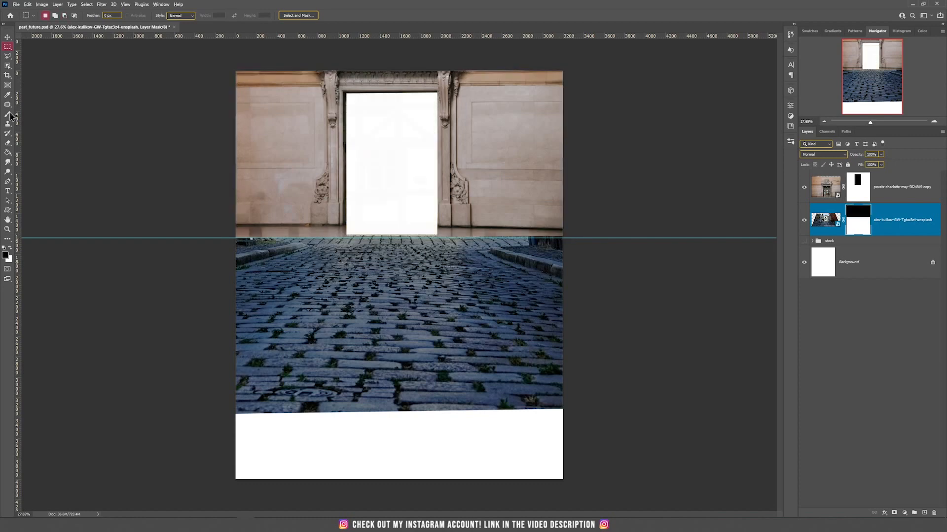
click(7, 37)
drag(333, 239, 358, 12)
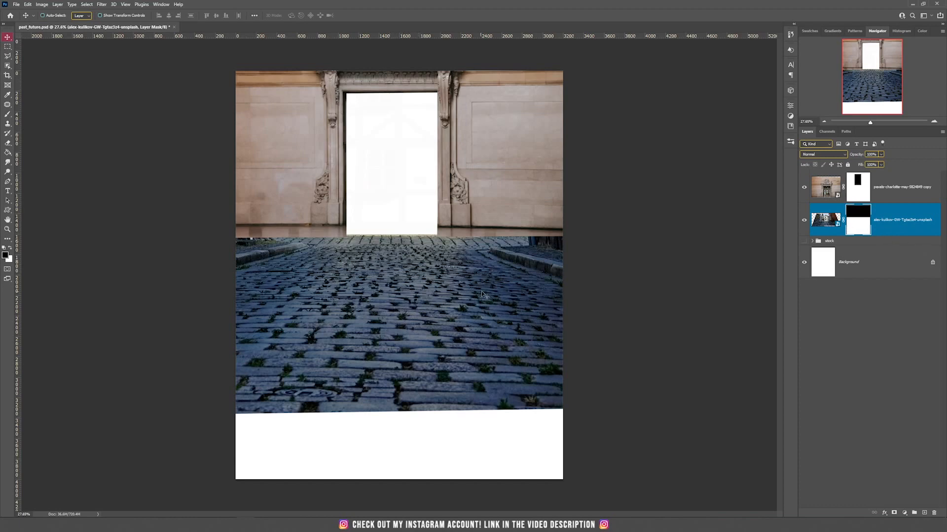
Paint black on the street mask to hide the lower middle of the cobblestones below a wavy, roof-shaped outline peaking near the doorway
key(b)
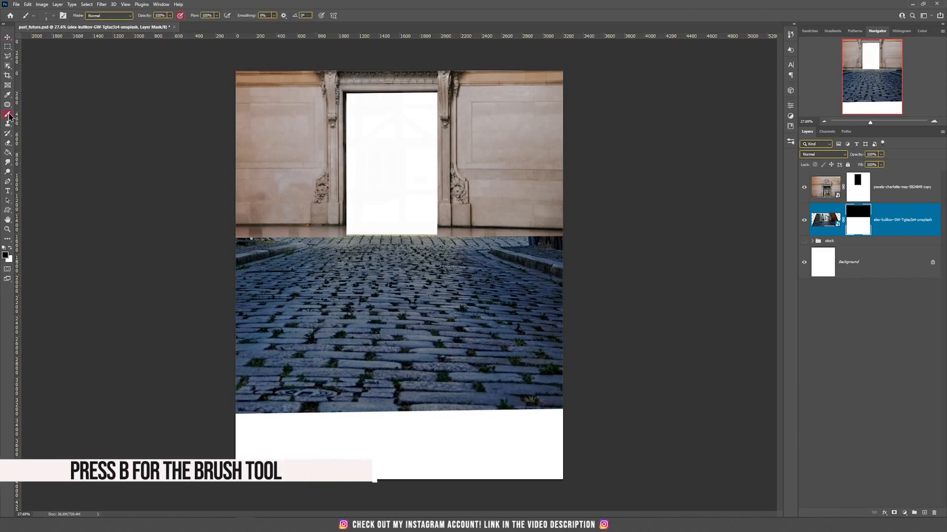
right_click(388, 302)
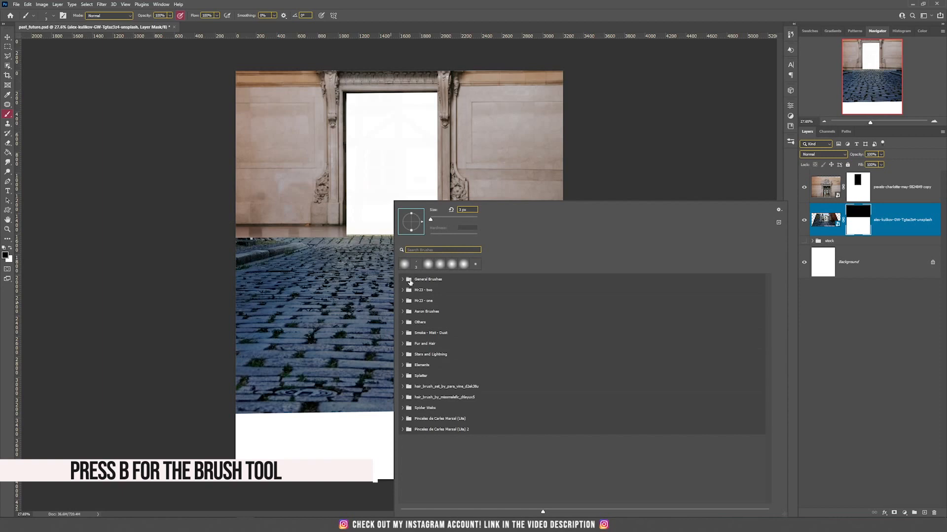
double_click(413, 267)
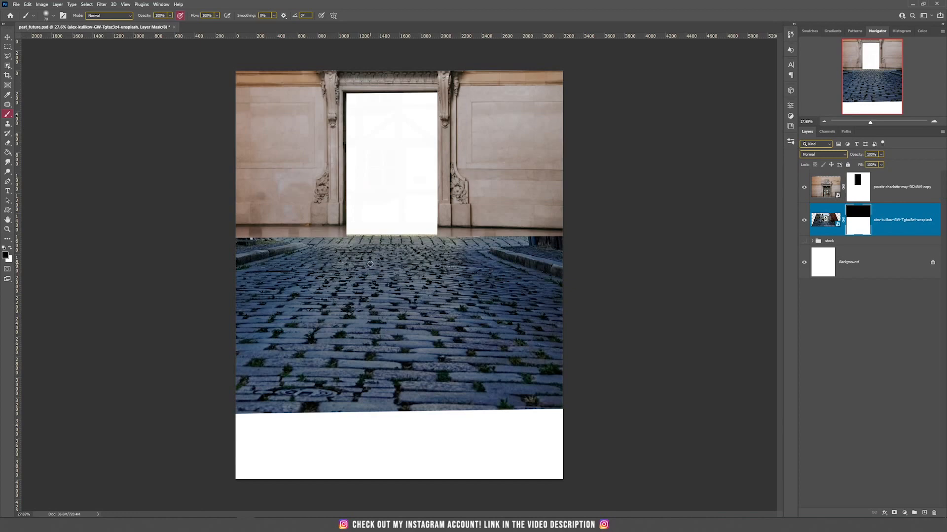
drag(368, 264, 207, 376)
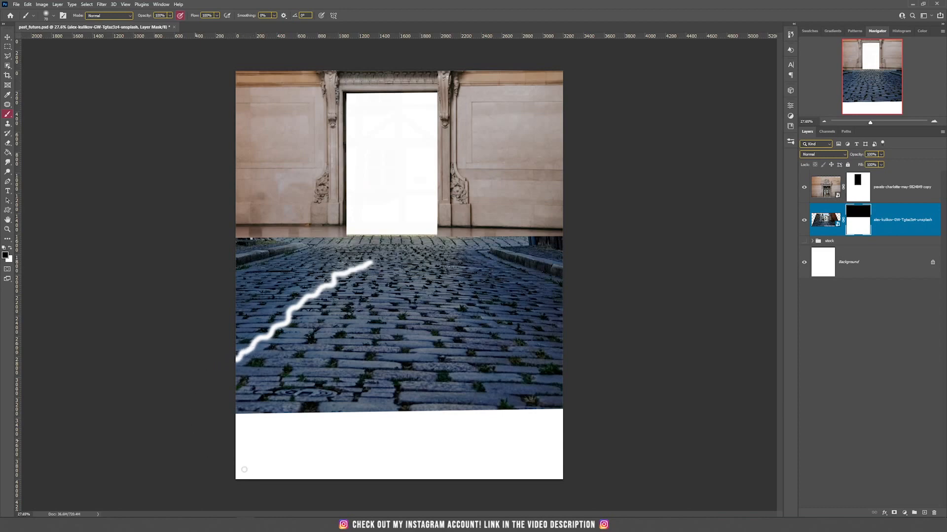
mouse_move(564, 340)
mouse_down()
mouse_move(373, 261)
mouse_move(395, 271)
mouse_move(352, 318)
mouse_up()
key(bracketright)
key(bracketright)
key(bracketright)
key(bracketright)
key(bracketright)
key(bracketright)
key(bracketright)
key(bracketright)
key(bracketright)
mouse_move(352, 318)
mouse_down()
mouse_move(453, 393)
mouse_move(267, 355)
mouse_move(325, 303)
mouse_move(450, 363)
mouse_move(575, 387)
mouse_move(513, 330)
mouse_move(480, 321)
mouse_up()
Refine the street mask with a smaller black brush along the slope from the peak down to the right side of the cobblestones
right_click(367, 335)
click(408, 292)
scroll(480, 321, up, 3)
key(bracketleft)
key(bracketleft)
key(bracketleft)
key(bracketleft)
key(bracketleft)
mouse_move(360, 253)
mouse_down()
mouse_move(516, 325)
mouse_move(510, 338)
mouse_up()
scroll(342, 303, down, 3)
Paint white on the street mask with a smaller brush to restore and smooth the cobblestones along the left slope
key(v)
key(b)
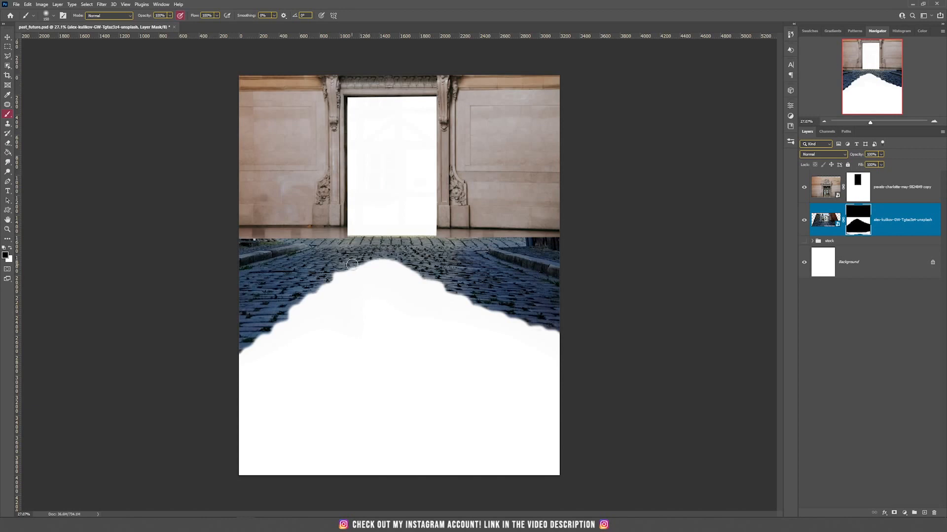
click(10, 247)
key(bracketleft)
key(bracketleft)
key(bracketleft)
mouse_move(307, 293)
mouse_down()
mouse_move(302, 299)
mouse_move(383, 254)
mouse_move(326, 284)
mouse_move(245, 348)
mouse_up()
key(ctrl+minus)
Show the sunset meadow photo from the stock group, place it directly below the doorway layer, and hide the stock group
key(v)
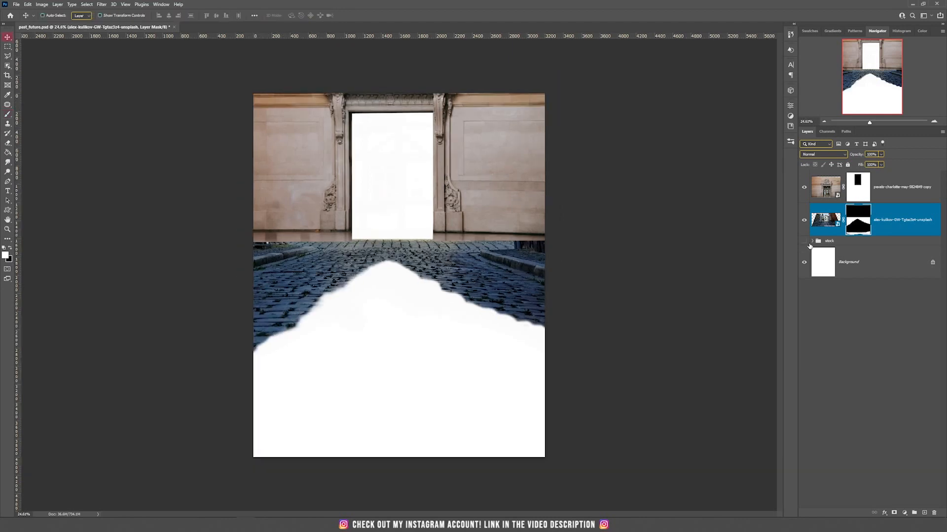
click(812, 240)
scroll(865, 316, down, 4)
click(828, 466)
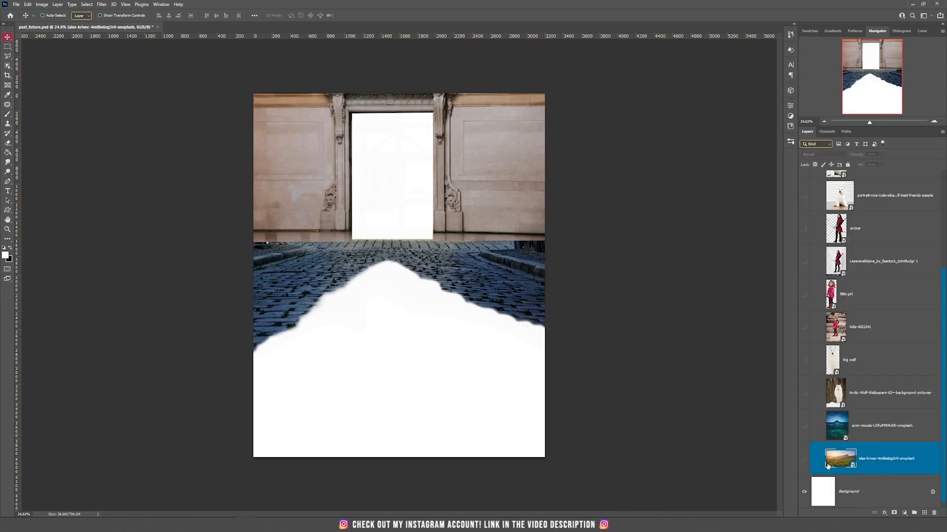
click(805, 460)
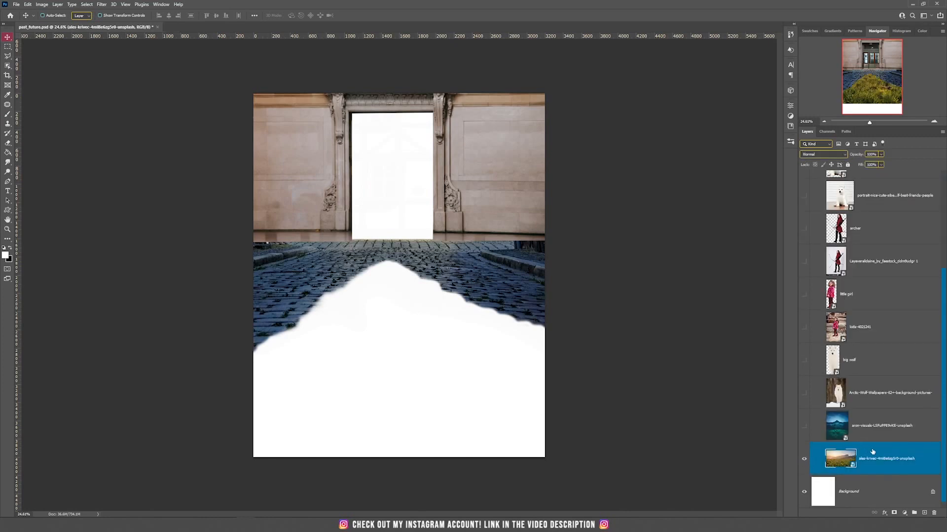
drag(895, 465, 867, 175)
drag(453, 221, 454, 191)
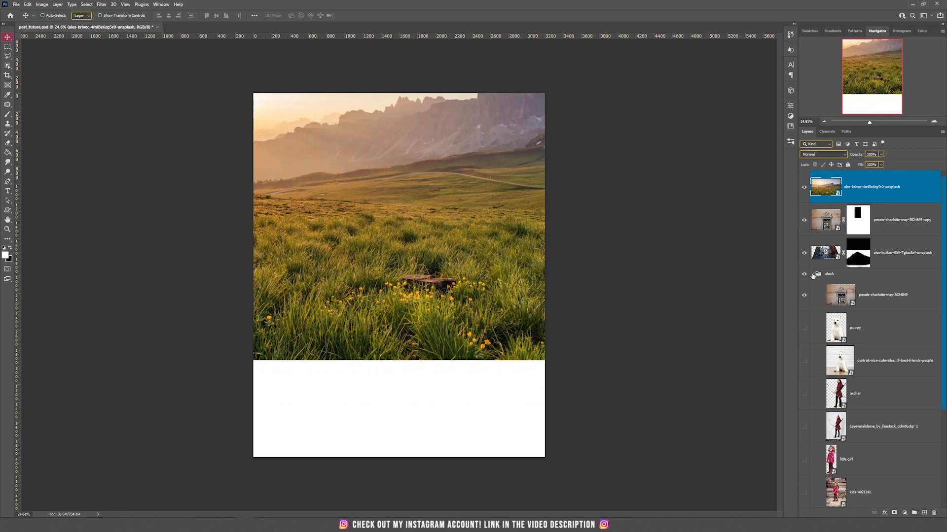
drag(908, 196, 910, 220)
Scale the meadow photo down to about 51% and position it so the mountain landscape sits behind the door opening
mouse_move(501, 279)
mouse_down()
mouse_move(638, 285)
mouse_move(626, 317)
mouse_move(623, 285)
mouse_move(499, 293)
mouse_up()
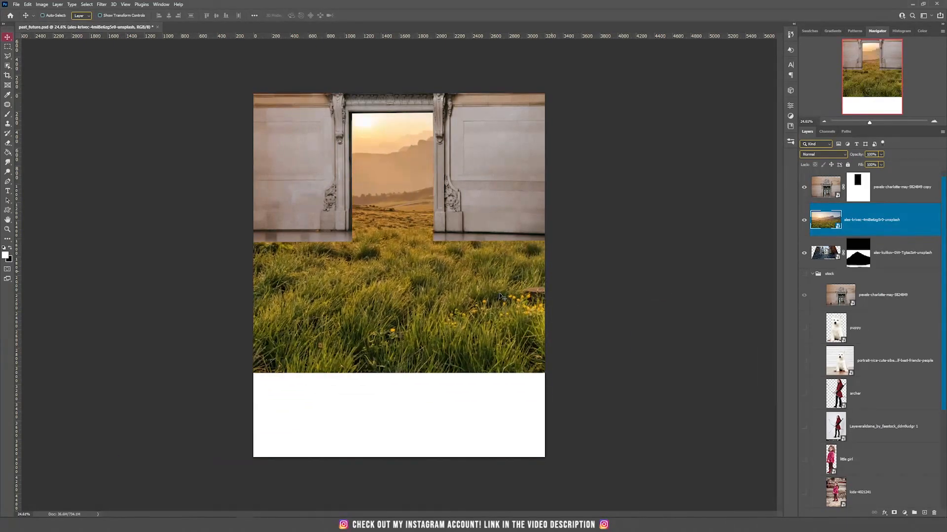
drag(370, 212, 431, 255)
drag(431, 254, 414, 222)
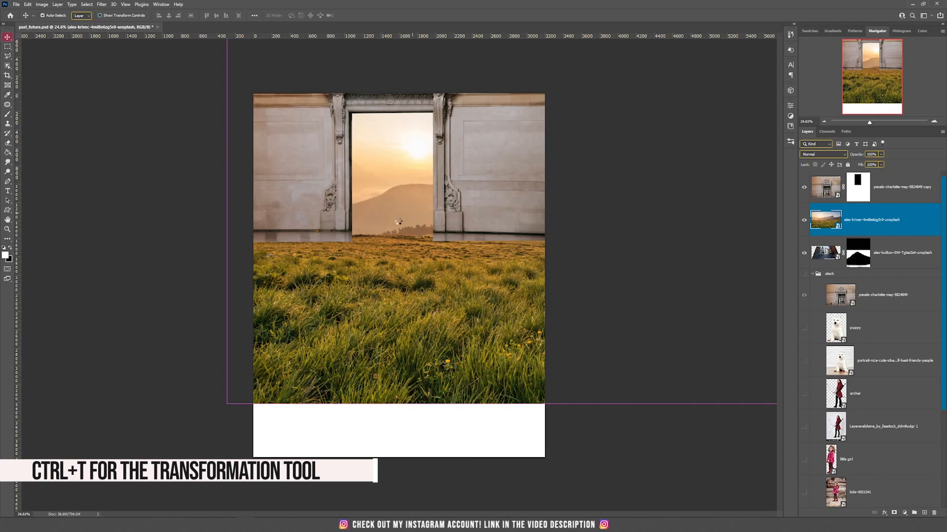
key(ctrl+t)
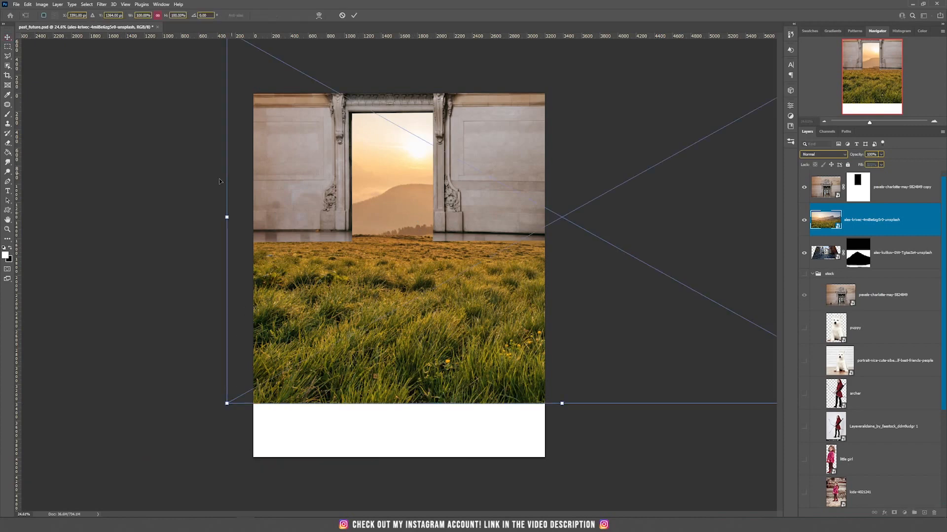
drag(227, 216, 554, 216)
drag(622, 220, 326, 192)
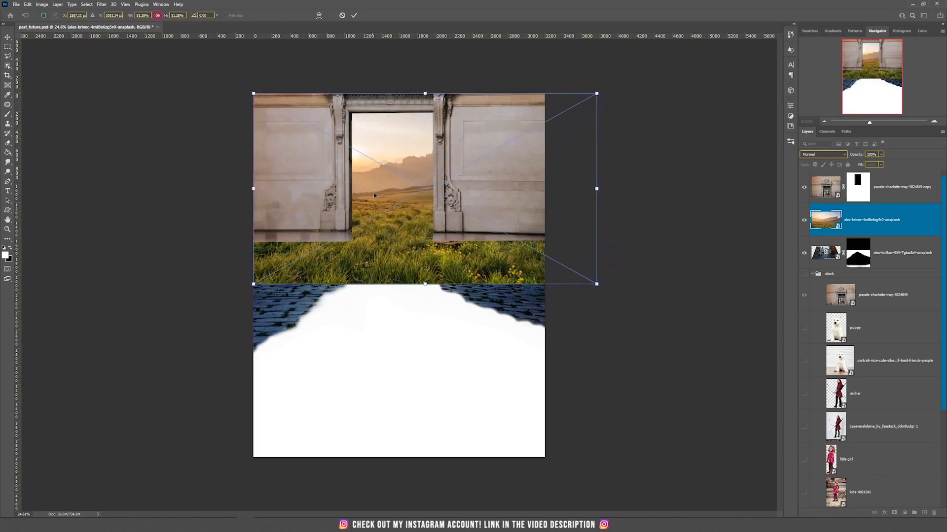
Flip the meadow photo horizontally, enlarge it to about 63% with the sun inside the door opening, and apply the transform
right_click(414, 161)
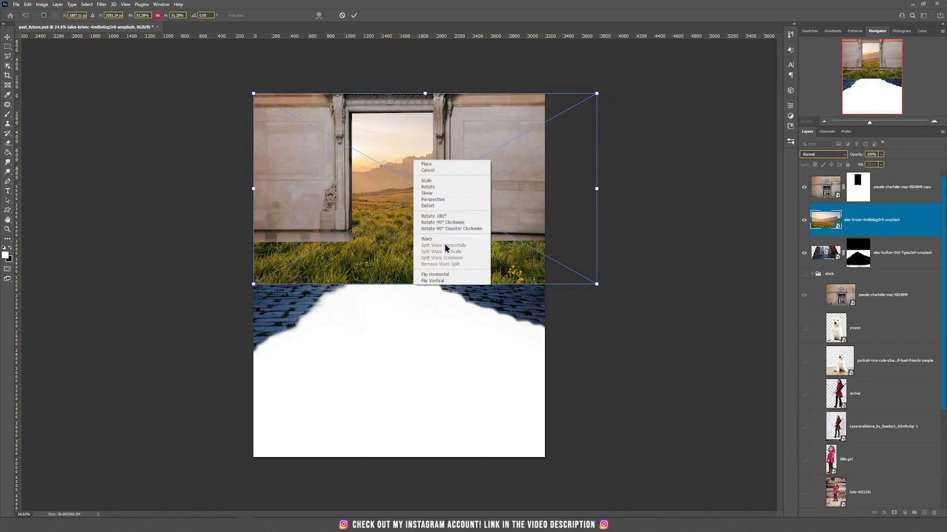
click(433, 274)
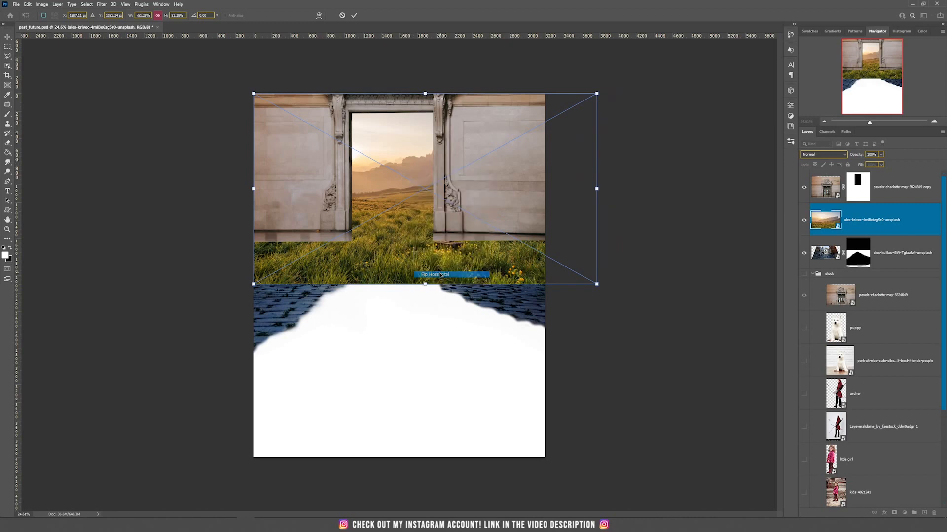
drag(493, 199, 404, 197)
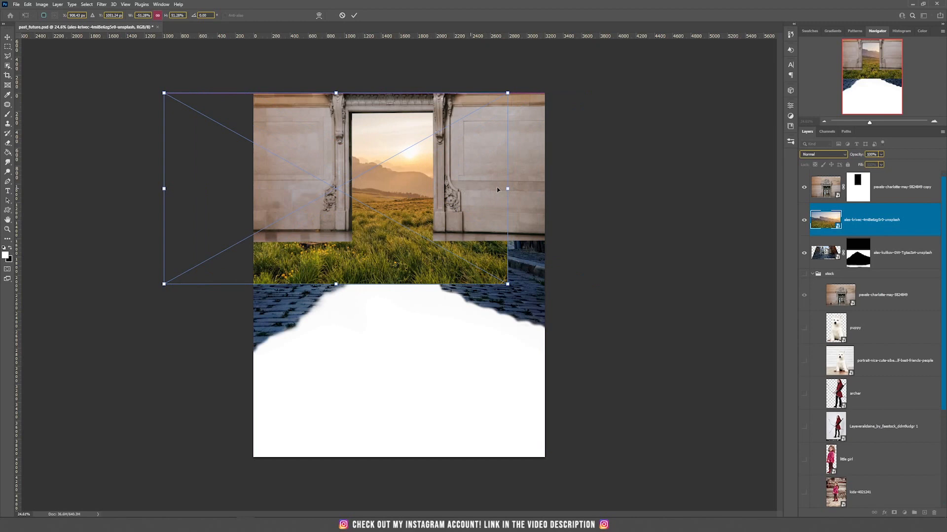
drag(507, 189, 453, 174)
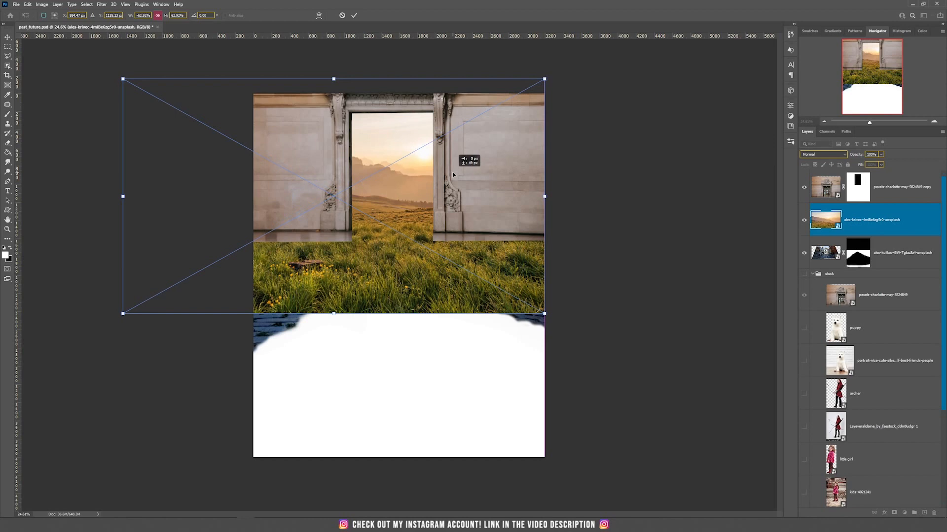
drag(453, 174, 453, 178)
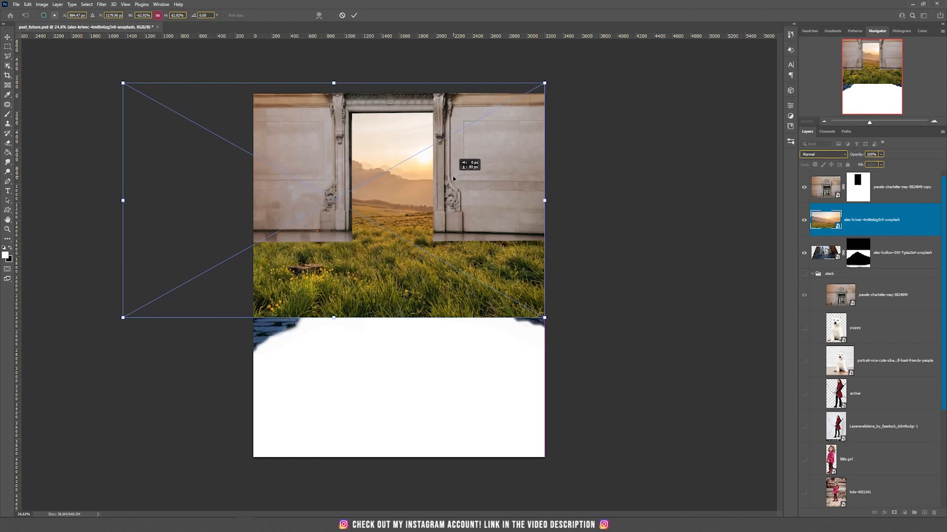
drag(453, 179, 454, 179)
key(Return)
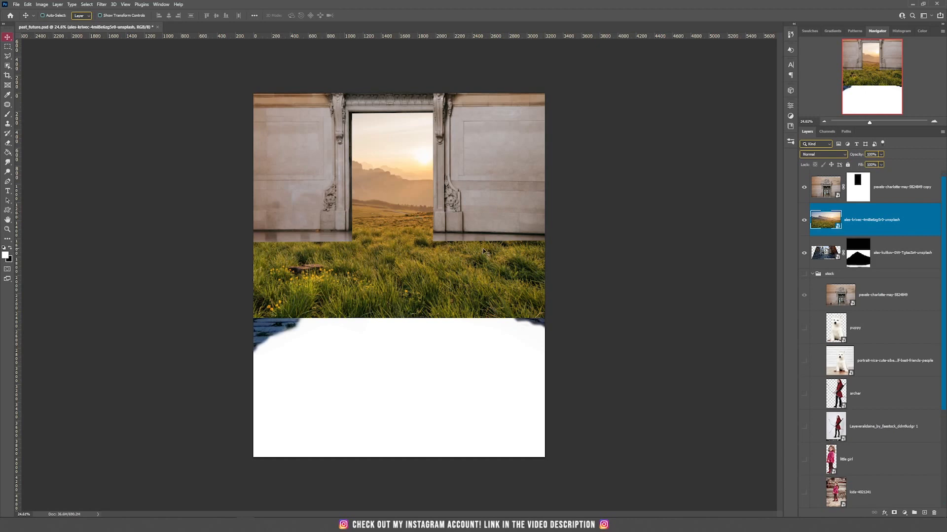
Target the doorway layer's mask and set up an enlarged grass-shaped brush from General Brushes with black as the foreground colour
key(alt+bracketright)
key(b)
right_click(453, 199)
click(552, 290)
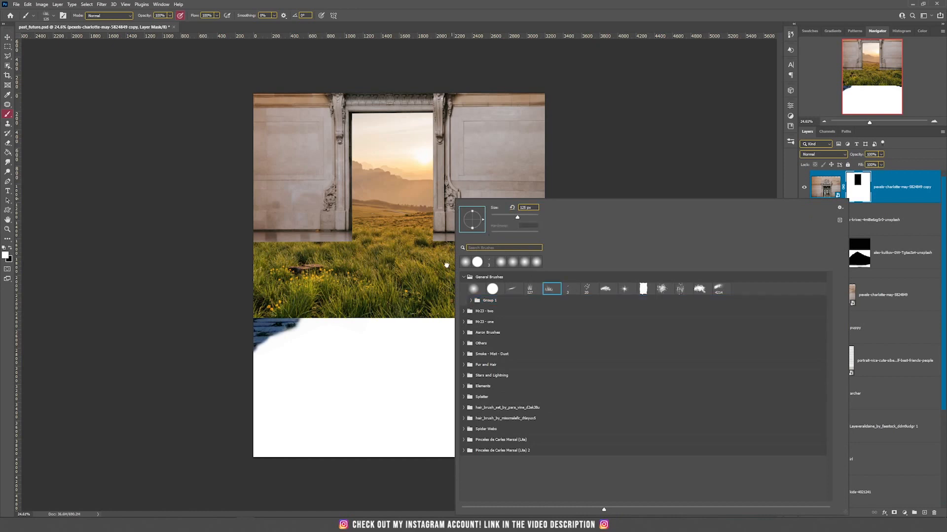
click(424, 262)
key(bracketright)
key(bracketright)
key(bracketright)
key(bracketright)
key(bracketright)
key(bracketright)
key(bracketright)
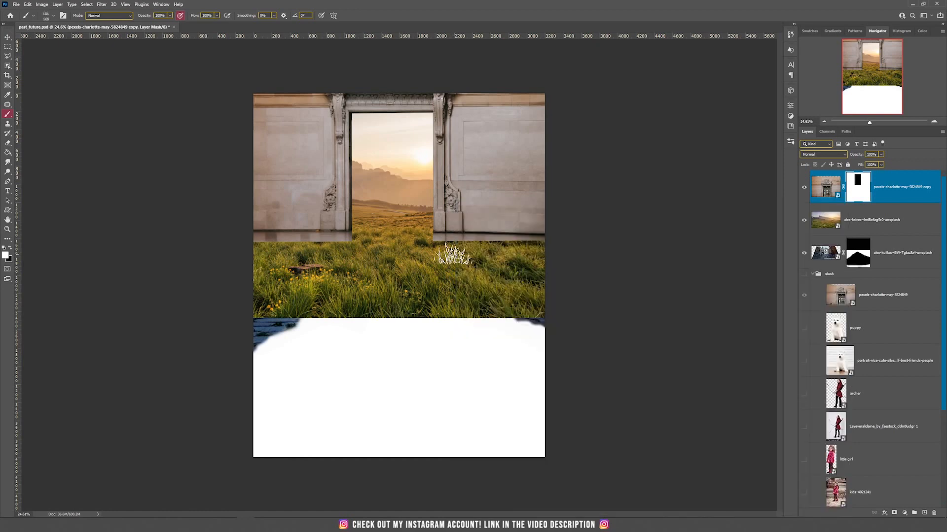
click(11, 248)
Paint black grass-shaped strokes on the doorway mask along the base of both wall sections to blend them into the meadow
scroll(467, 260, up, 3)
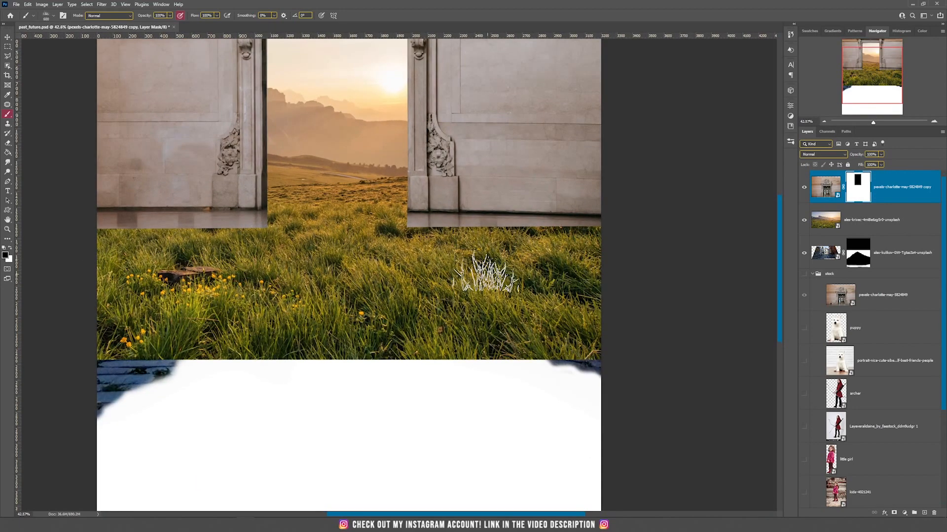
drag(460, 348, 577, 347)
key(ctrl+z)
key(bracketleft)
key(bracketleft)
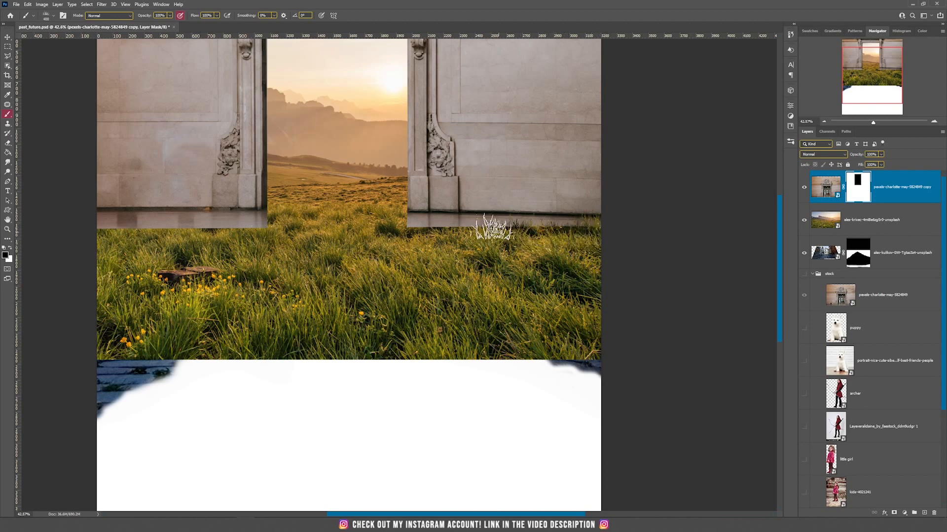
drag(566, 231, 394, 237)
key(bracketright)
key(bracketright)
key(bracketright)
key(bracketright)
key(bracketright)
key(bracketleft)
key(bracketleft)
key(bracketleft)
mouse_move(237, 230)
mouse_down()
mouse_move(537, 234)
mouse_move(409, 231)
mouse_up()
drag(735, 227, 521, 183)
scroll(477, 225, down, 2)
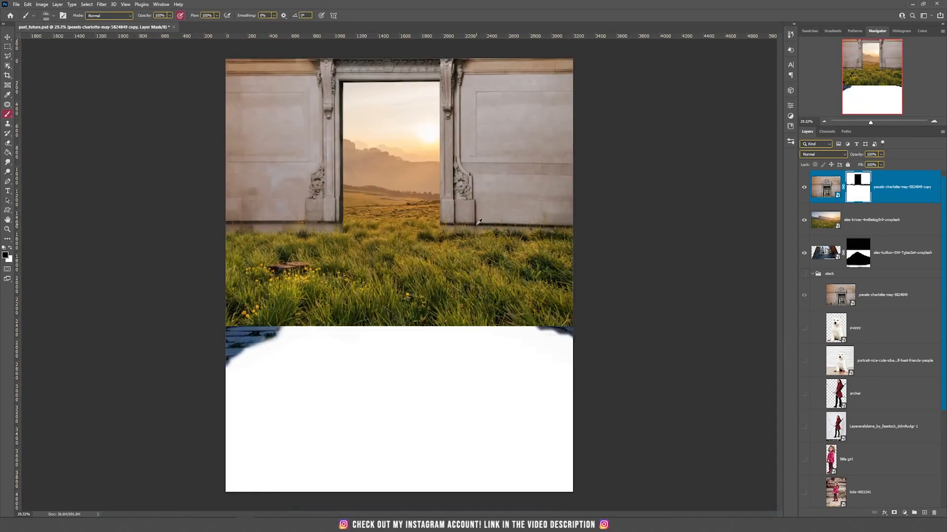
Add a mask to the meadow layer and paint out the lower grass with the grass brush to reveal the cobblestones
scroll(380, 221, down, 1)
scroll(381, 222, up, 2)
click(868, 224)
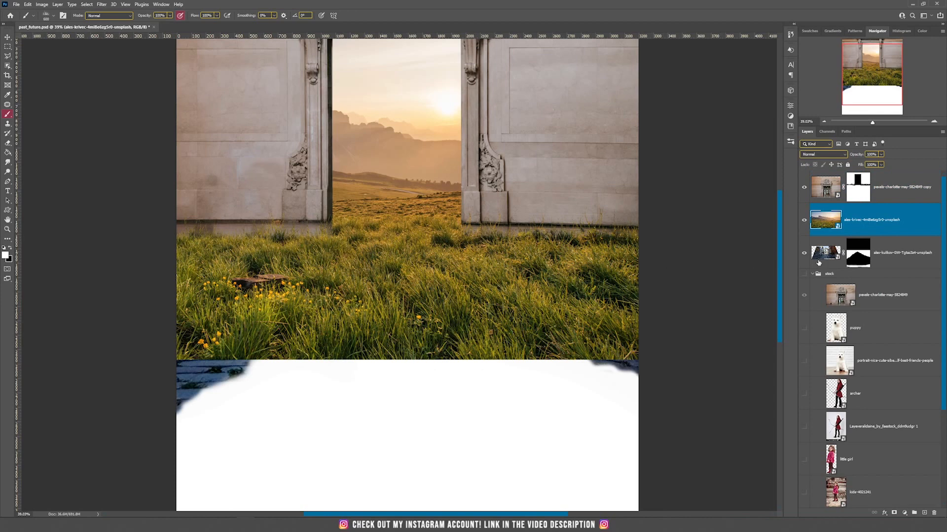
click(893, 513)
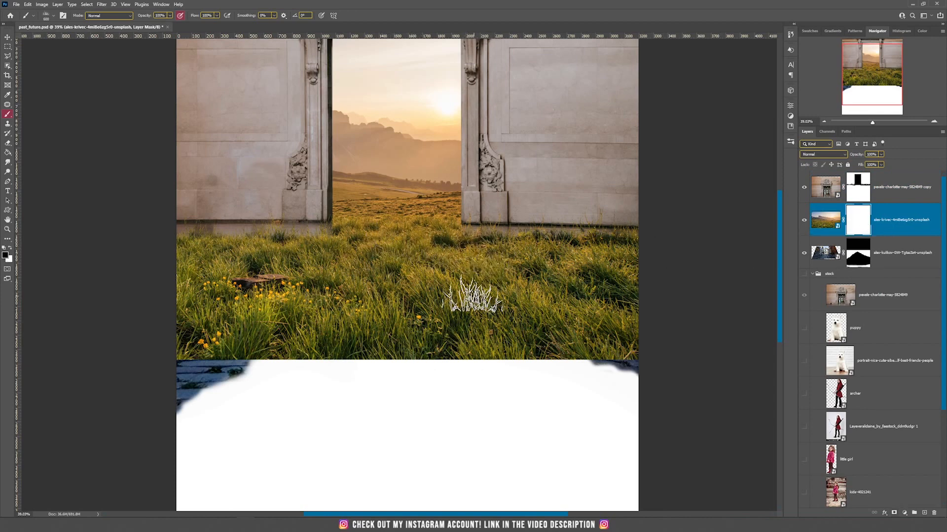
mouse_move(203, 350)
mouse_down()
mouse_move(254, 353)
mouse_move(167, 358)
mouse_move(387, 355)
mouse_move(192, 367)
mouse_move(401, 358)
mouse_move(181, 347)
mouse_move(230, 305)
mouse_move(184, 285)
mouse_move(653, 272)
mouse_up()
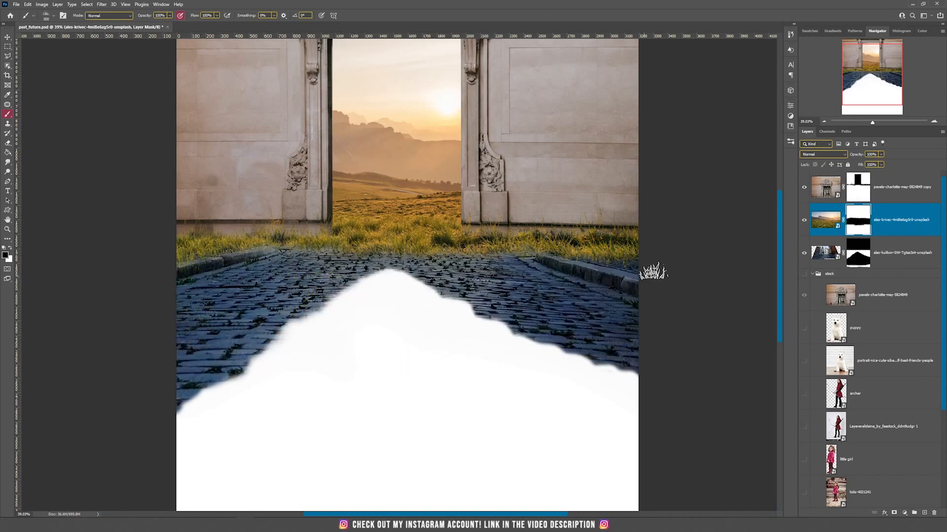
scroll(490, 312, down, 8)
scroll(494, 315, up, 2)
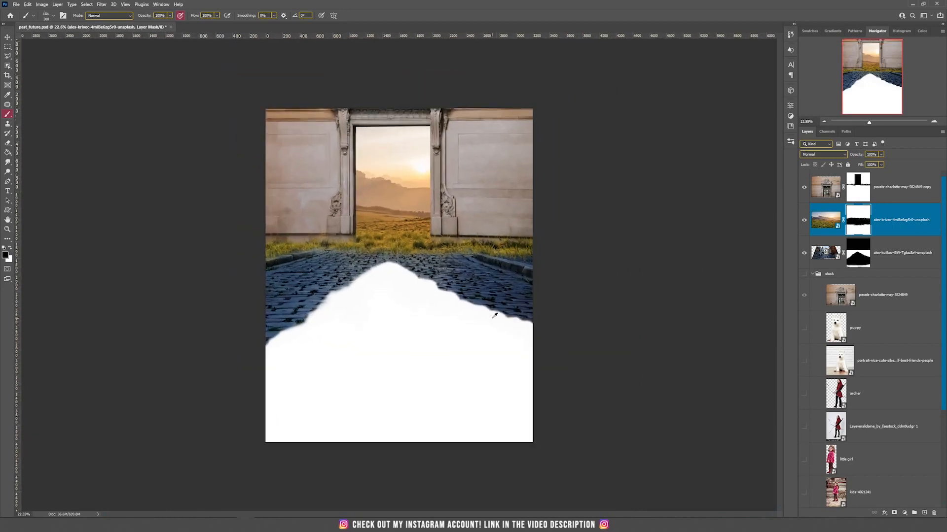
Bring the kids-4021241 source photo to the front of the layer stack and centre it over the scene
scroll(494, 315, up, 2)
key(v)
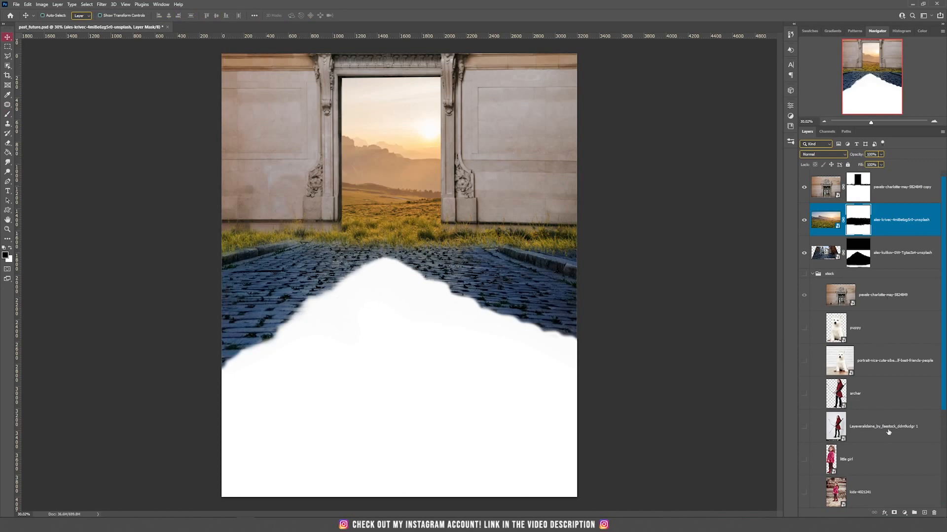
click(820, 504)
key(ctrl+shift+bracketright)
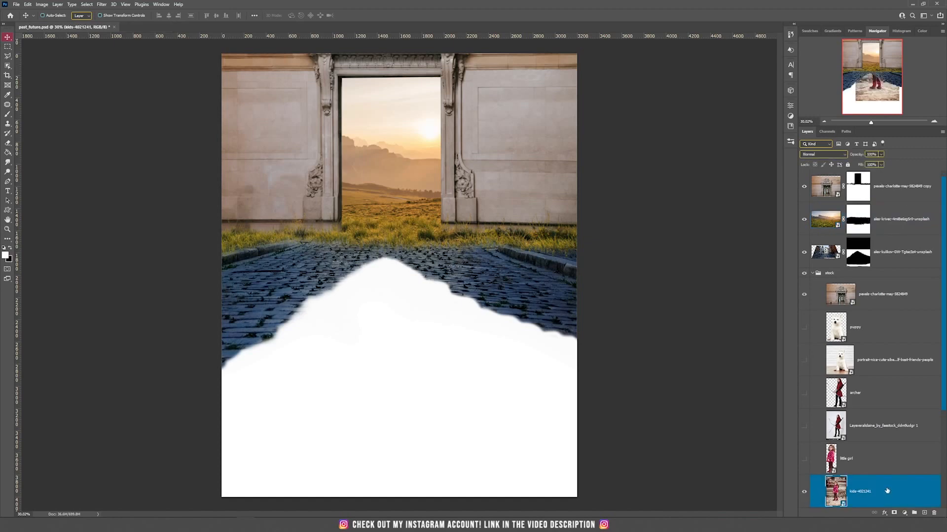
drag(483, 211, 448, 229)
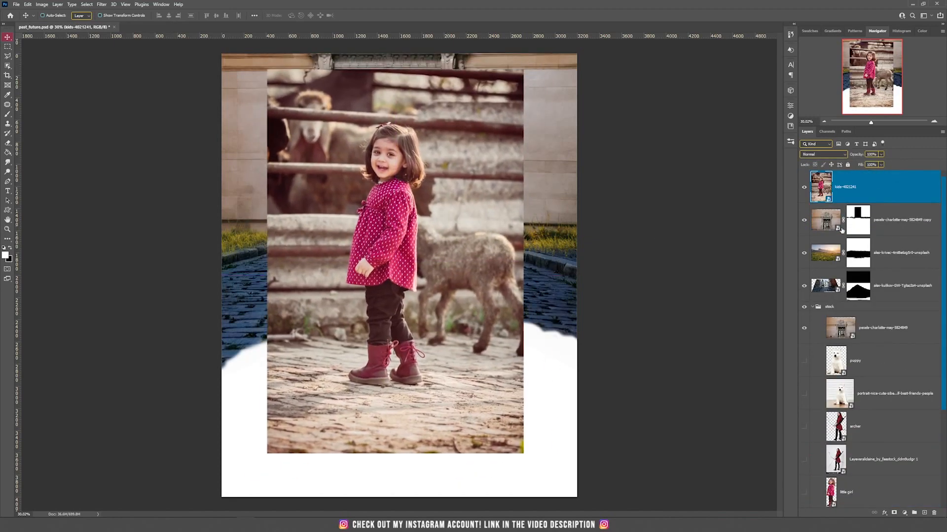
Move the little girl cutout above the doorway layer, hide the kids photo, and stand the girl in the door opening at the cobblestones' peak
drag(858, 478, 813, 196)
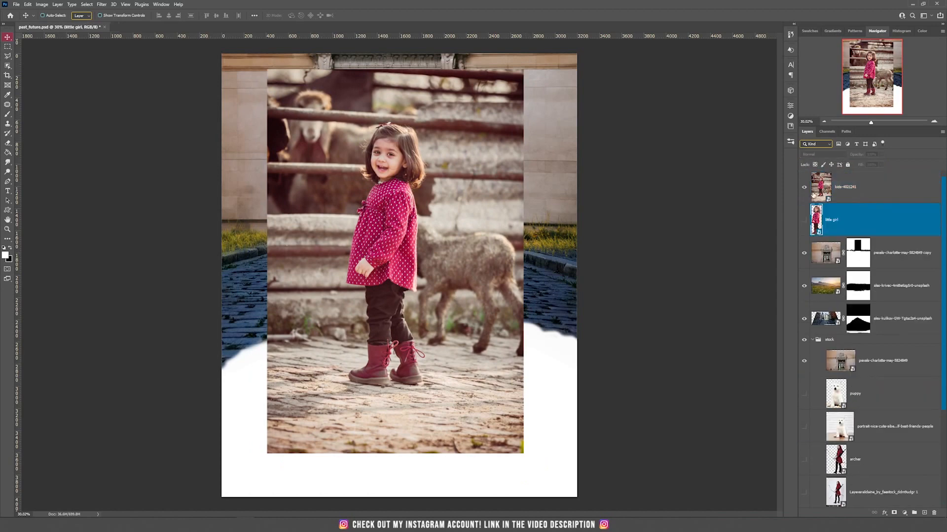
click(804, 188)
click(804, 220)
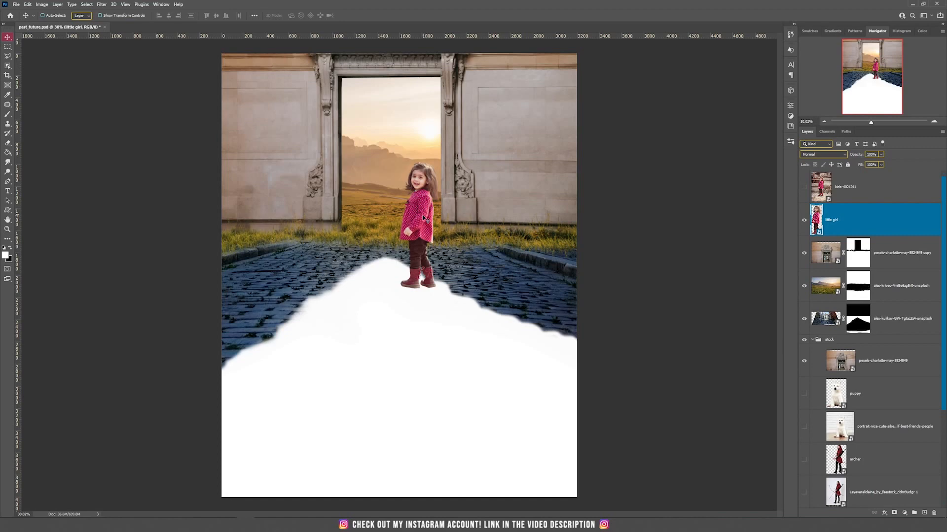
drag(435, 223, 396, 196)
key(ctrl+minus)
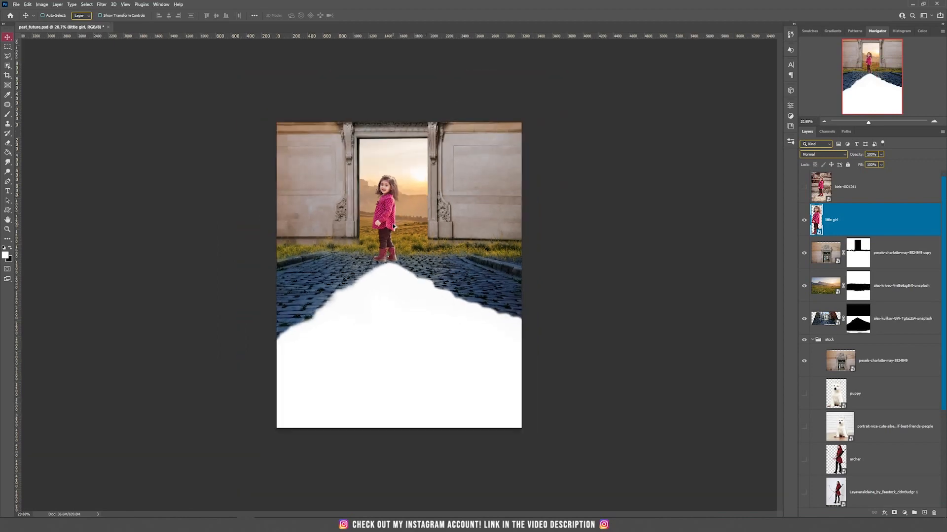
key(ctrl+plus)
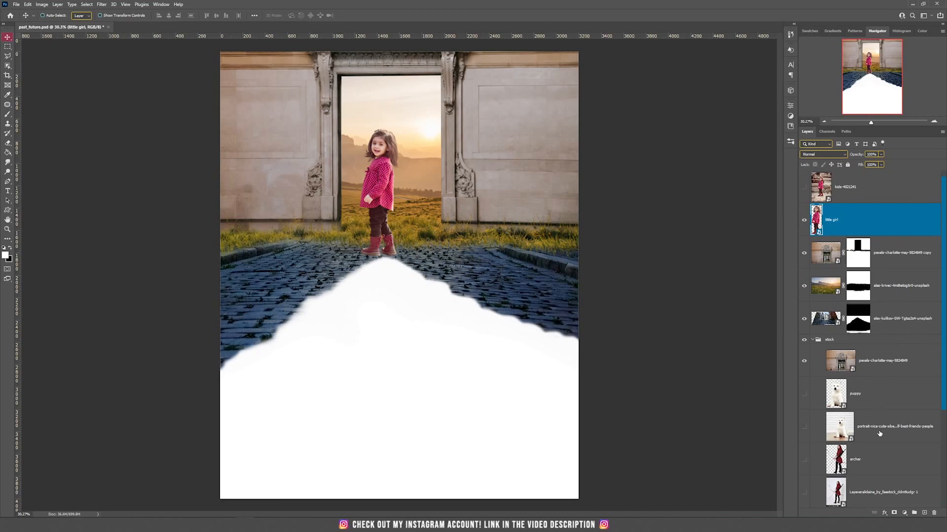
Bring the husky source photo to the front of the layer stack, place it over the scene, and hide it again
click(804, 427)
drag(895, 427, 871, 179)
drag(417, 244, 433, 187)
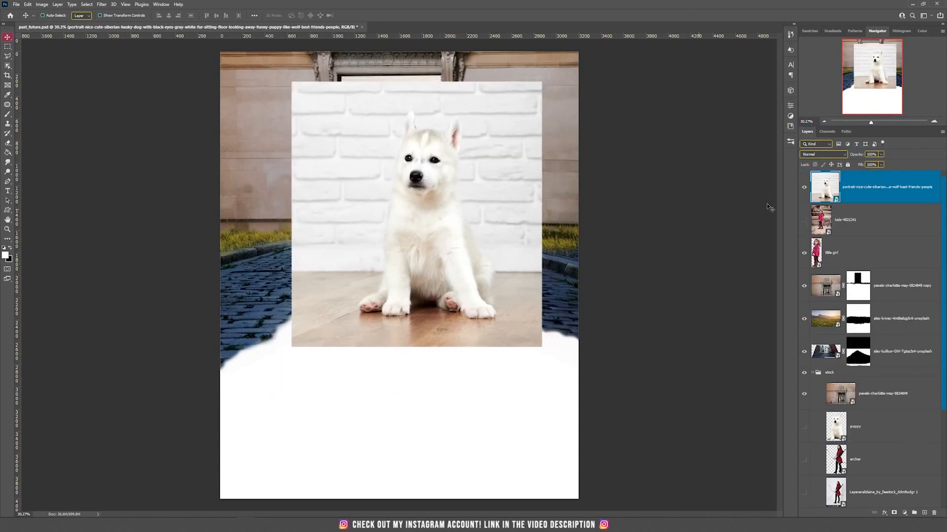
click(803, 187)
Show the puppy cutout above the little girl layer and return the husky and kids source photos to the stock group
click(804, 426)
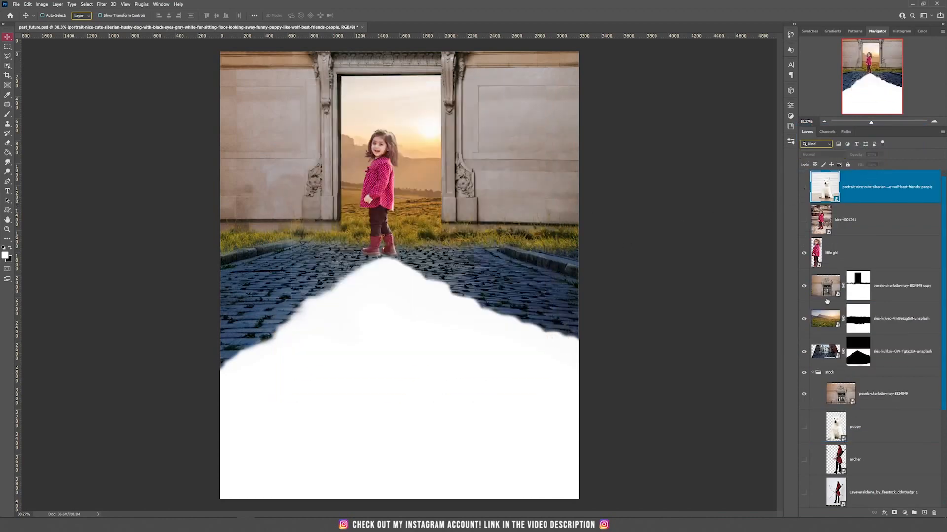
drag(874, 427, 850, 242)
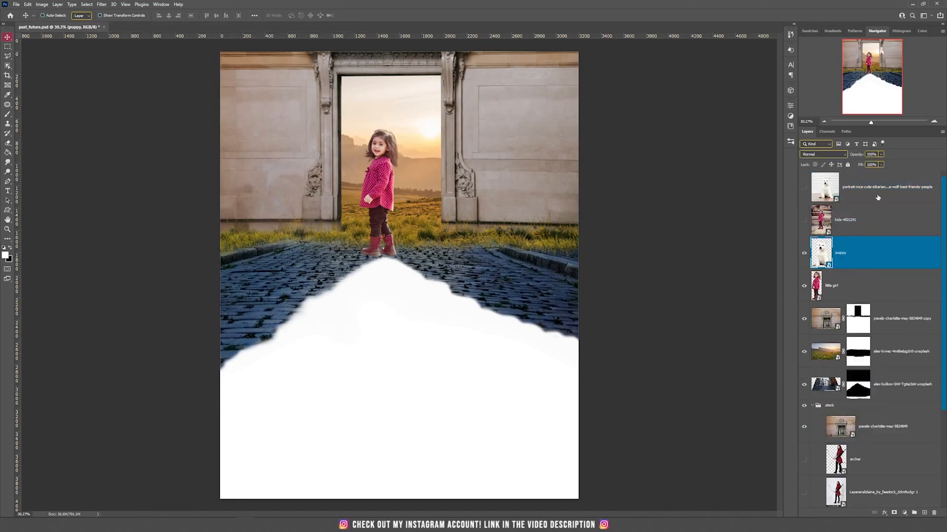
shift+click(877, 198)
ctrl+click(889, 240)
drag(881, 219, 813, 410)
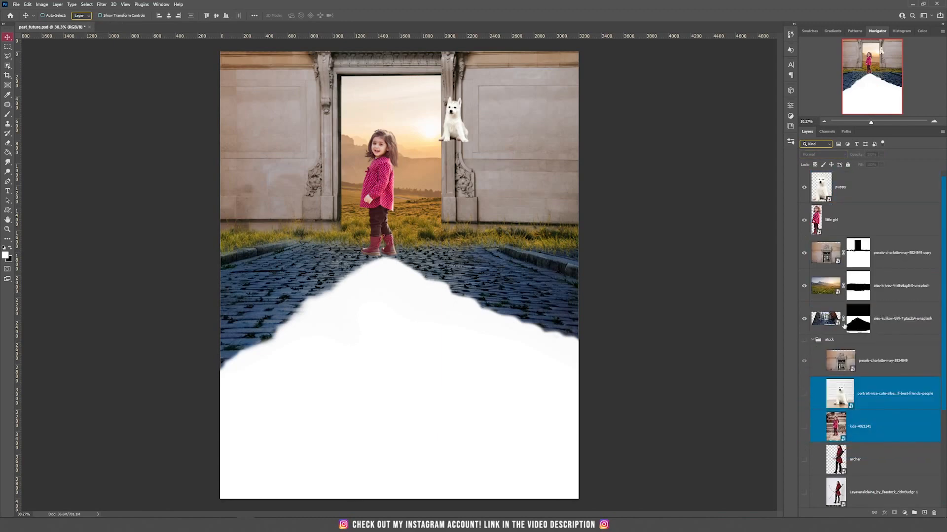
Seat the puppy on the cobblestones beside the girl's boots and check the pair's placement
click(848, 196)
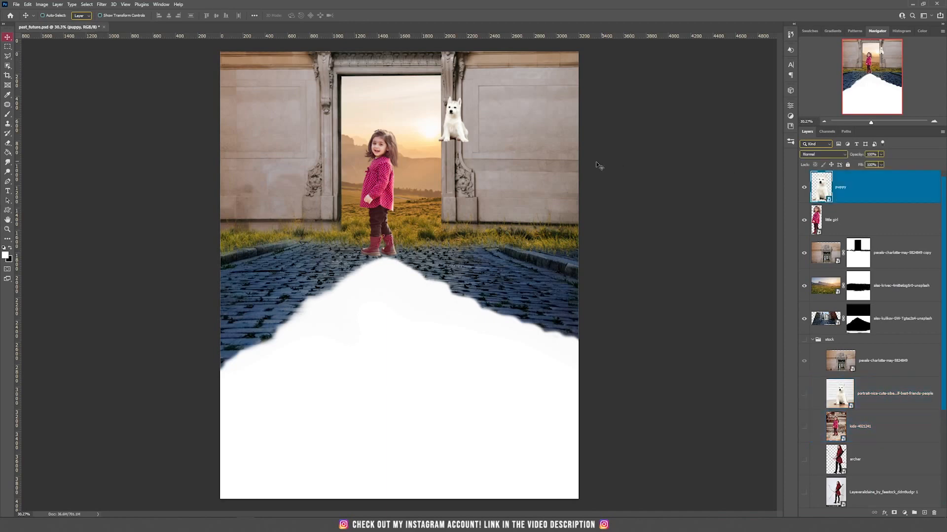
drag(461, 149, 412, 267)
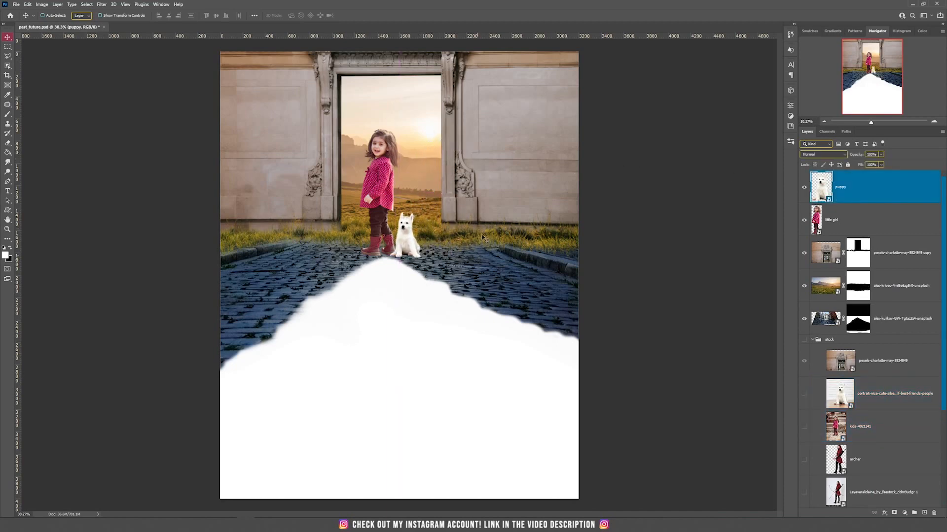
scroll(476, 233, down, 2)
scroll(476, 233, down, 1)
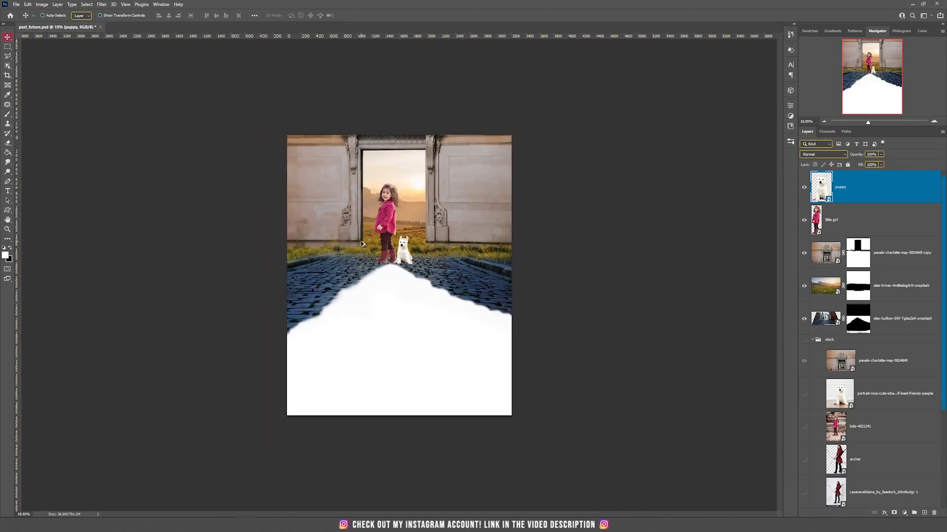
scroll(361, 244, up, 3)
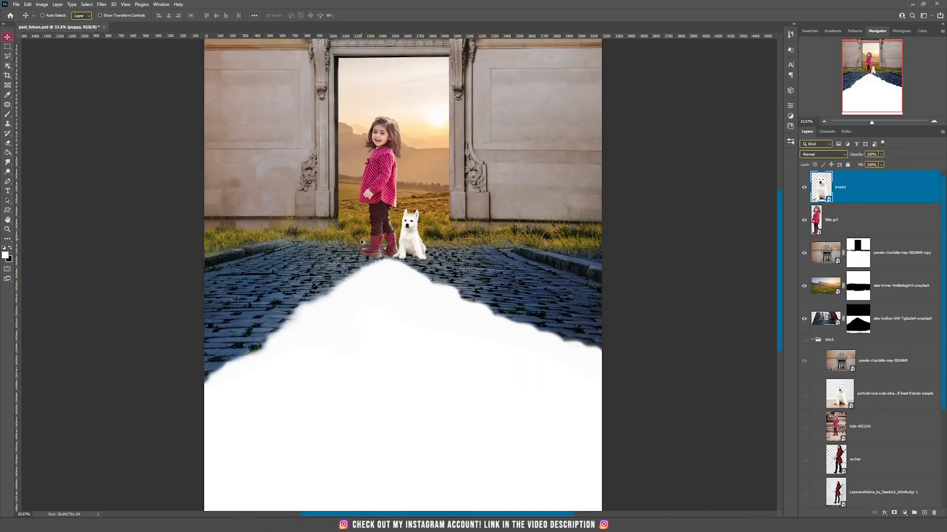
scroll(362, 242, up, 1)
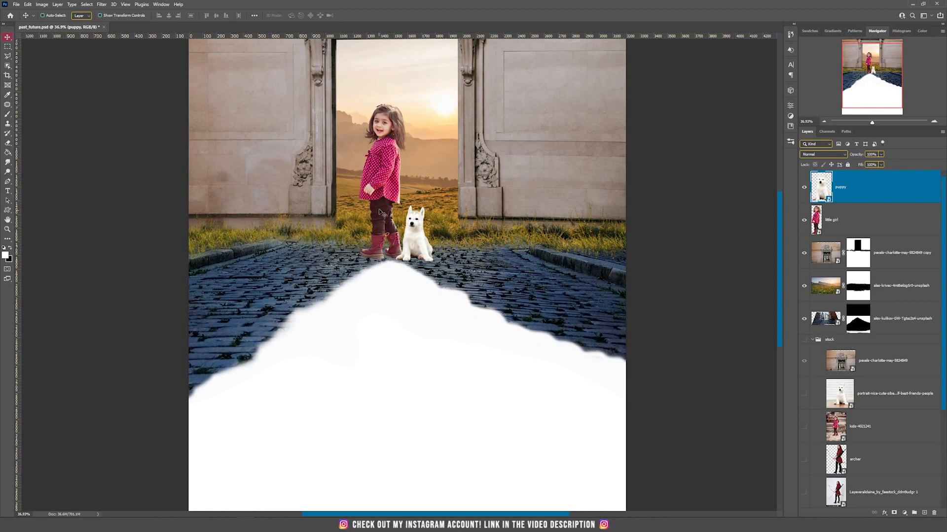
scroll(381, 213, down, 2)
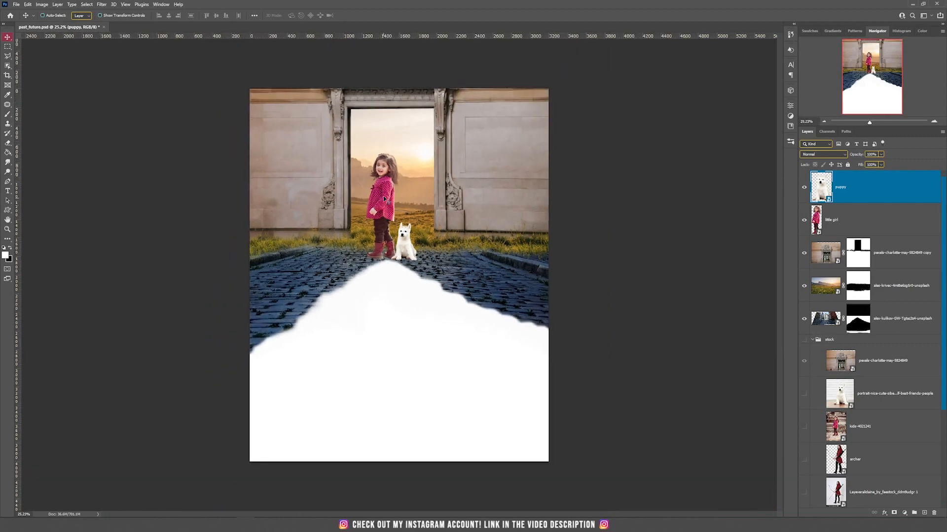
Scale the little girl down slightly, keeping her feet beside the puppy, and apply the transform
click(855, 221)
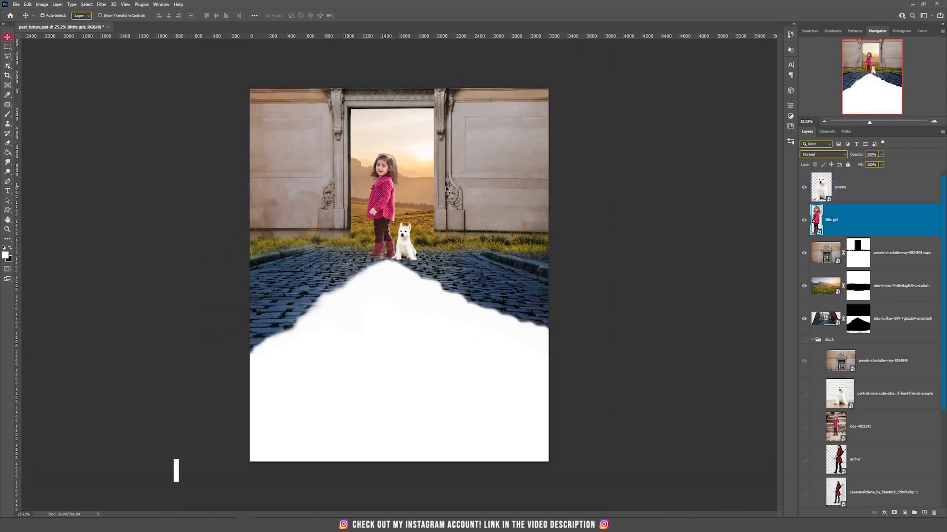
key(ctrl+t)
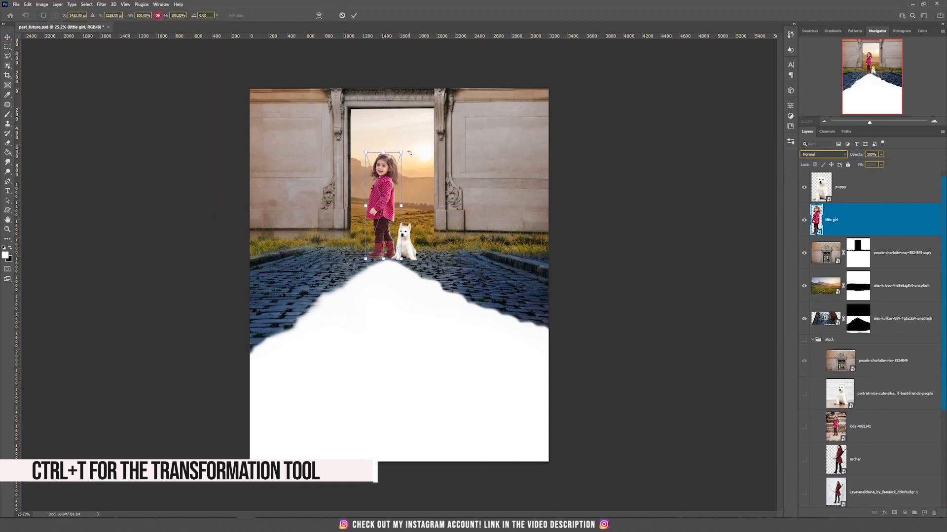
drag(366, 153, 368, 159)
key(Return)
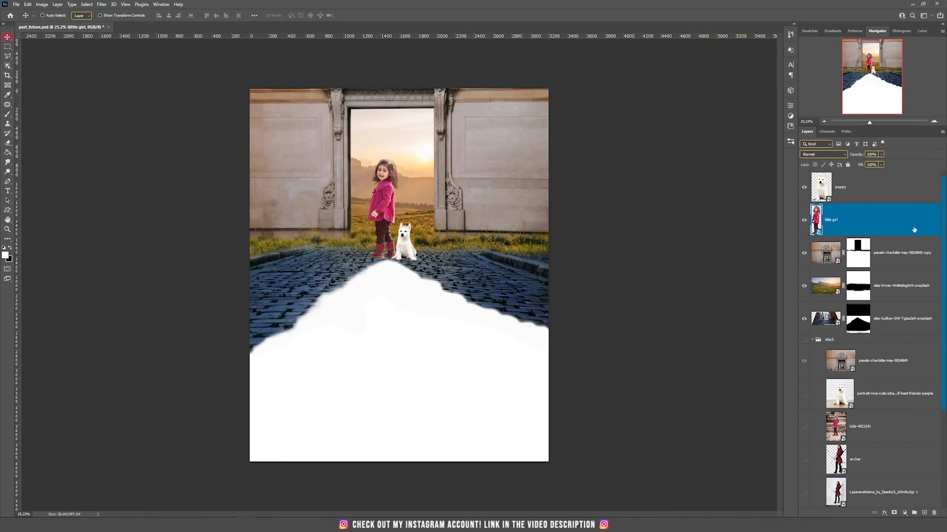
scroll(357, 170, up, 6)
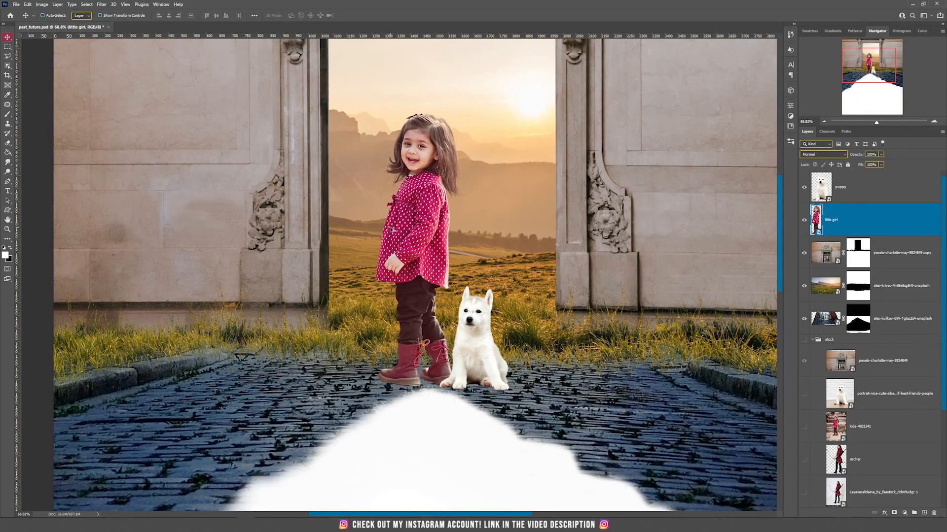
scroll(389, 229, down, 5)
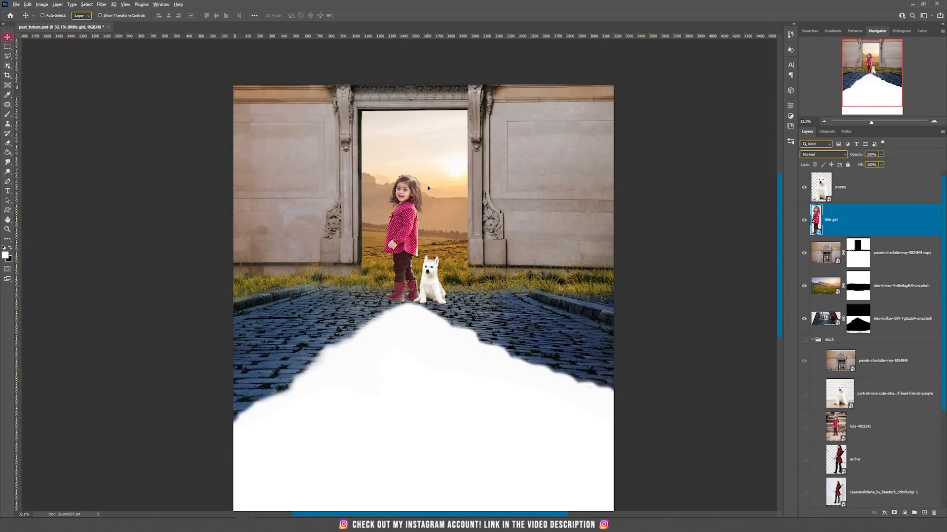
scroll(427, 187, up, 5)
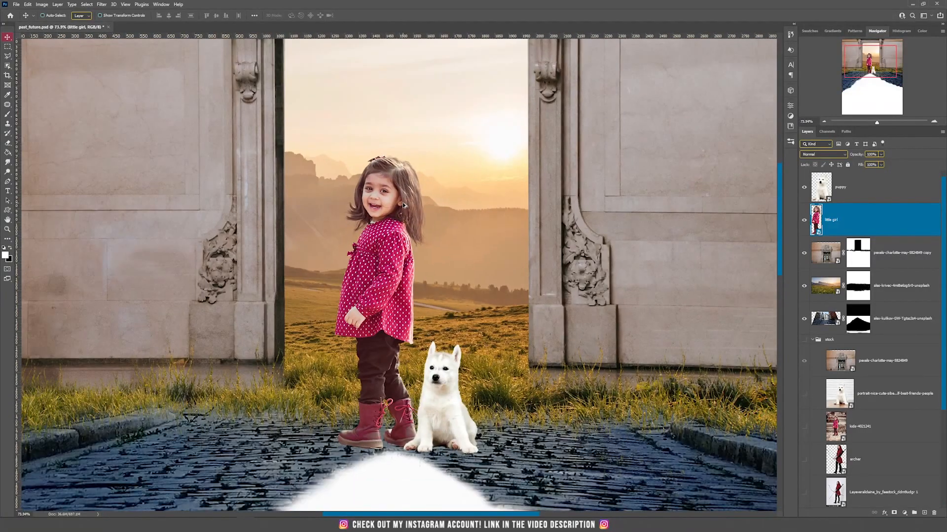
scroll(403, 205, down, 5)
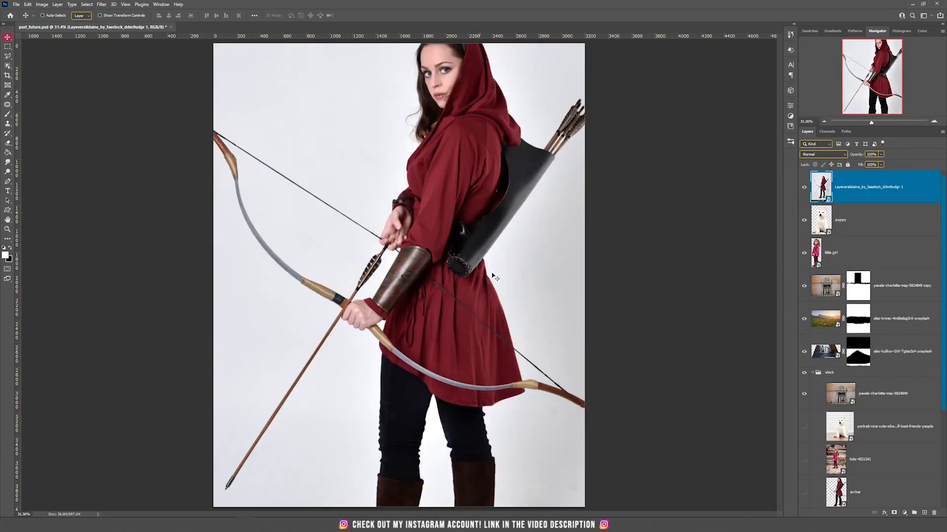
Bring the archer cutout to the front of the layer stack and return its hidden source photo to the stock group
drag(493, 276, 557, 158)
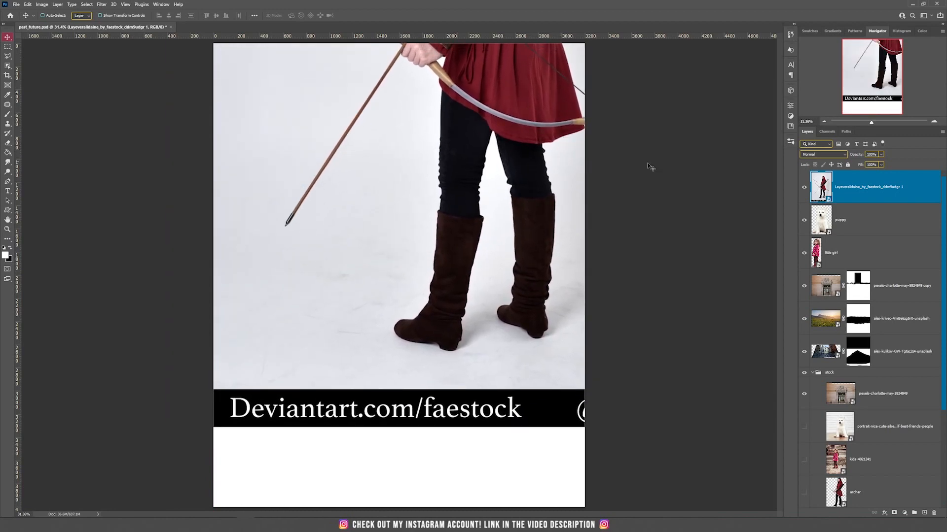
drag(869, 497, 843, 182)
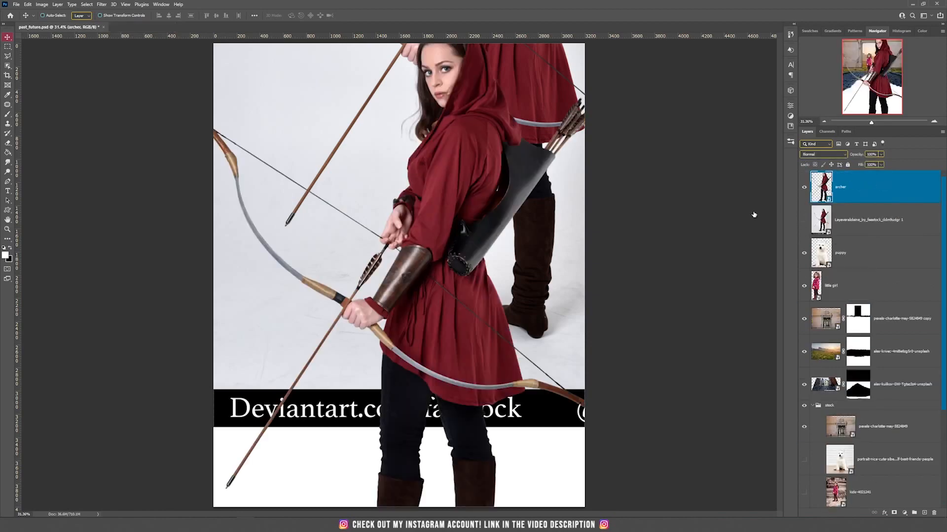
click(804, 220)
scroll(531, 246, down, 3)
drag(444, 207, 414, 238)
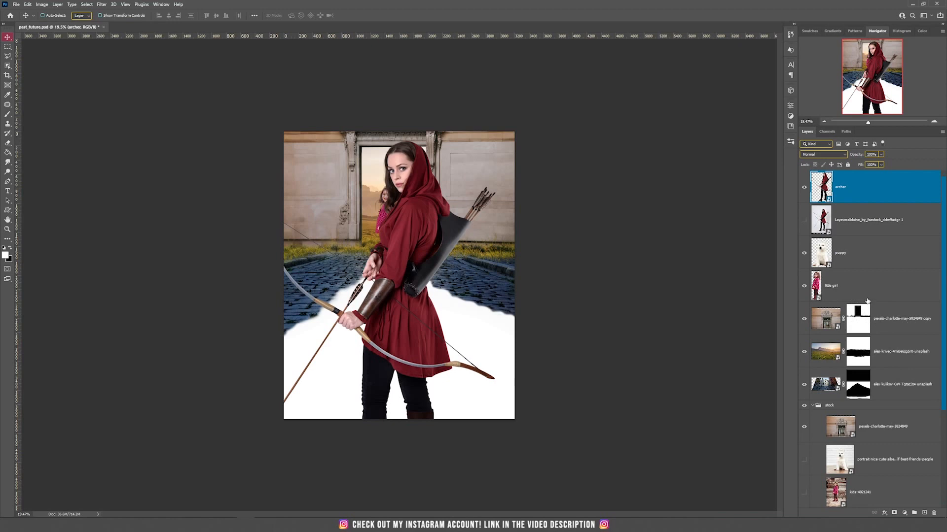
drag(861, 223, 804, 374)
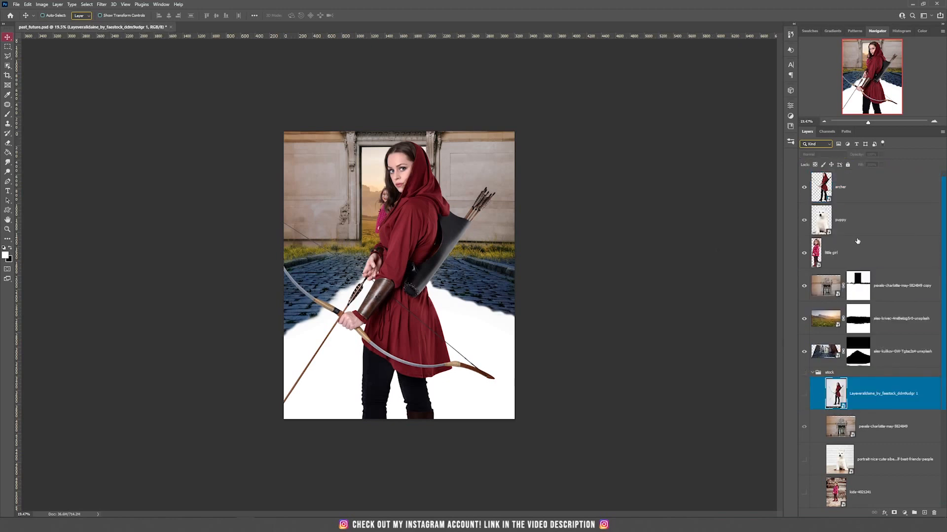
Scale the archer down to about 37% and position her over the girl in the door opening
click(830, 200)
key(ctrl+t)
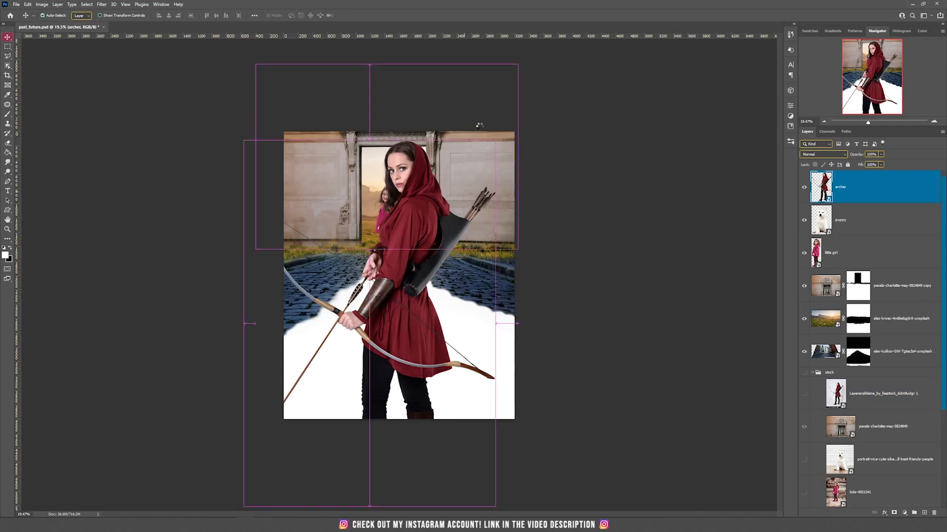
drag(494, 141, 355, 317)
drag(324, 390, 388, 260)
drag(391, 296, 396, 283)
drag(427, 367, 400, 331)
drag(377, 270, 370, 216)
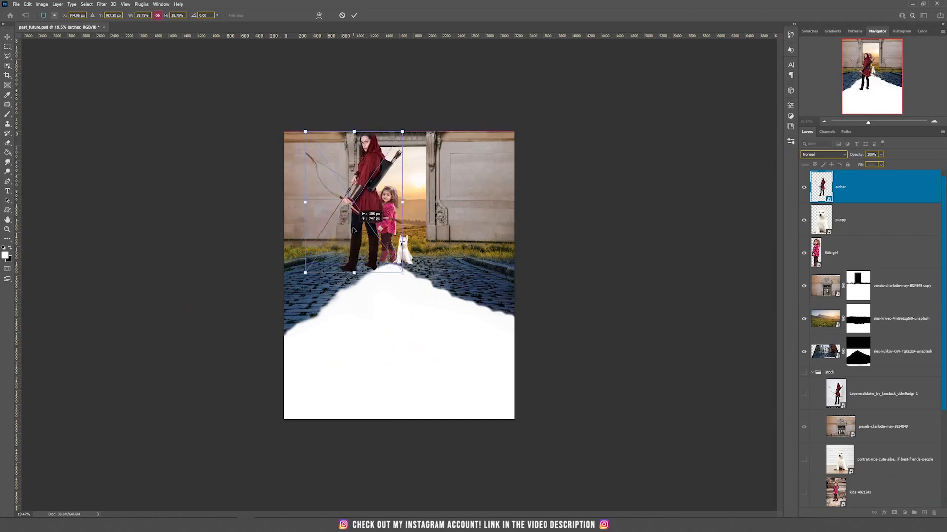
drag(356, 132, 355, 138)
key(Return)
drag(402, 195, 423, 197)
Flip the archer vertically, place her upside down beneath the girl's feet, and put her layer below the cobblestone layer
key(ctrl+t)
right_click(399, 184)
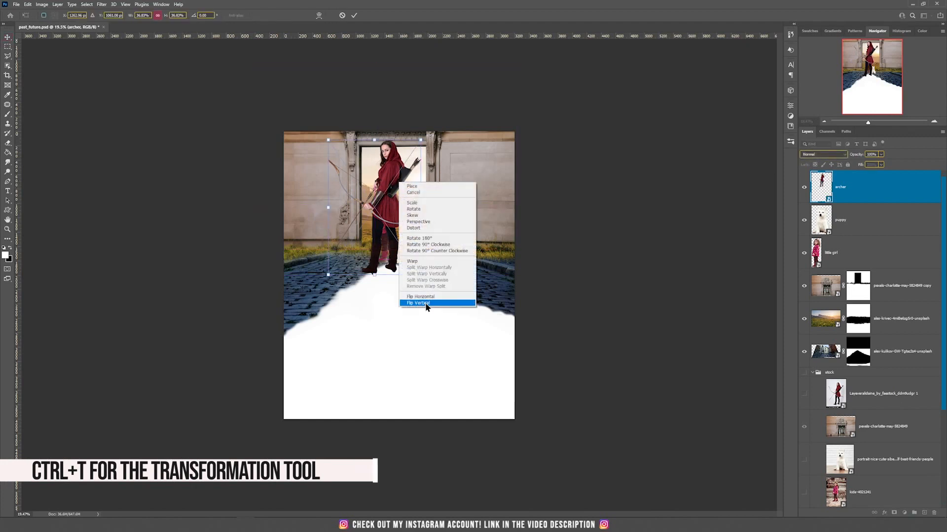
click(418, 303)
drag(390, 194, 392, 288)
key(Return)
drag(882, 366, 882, 369)
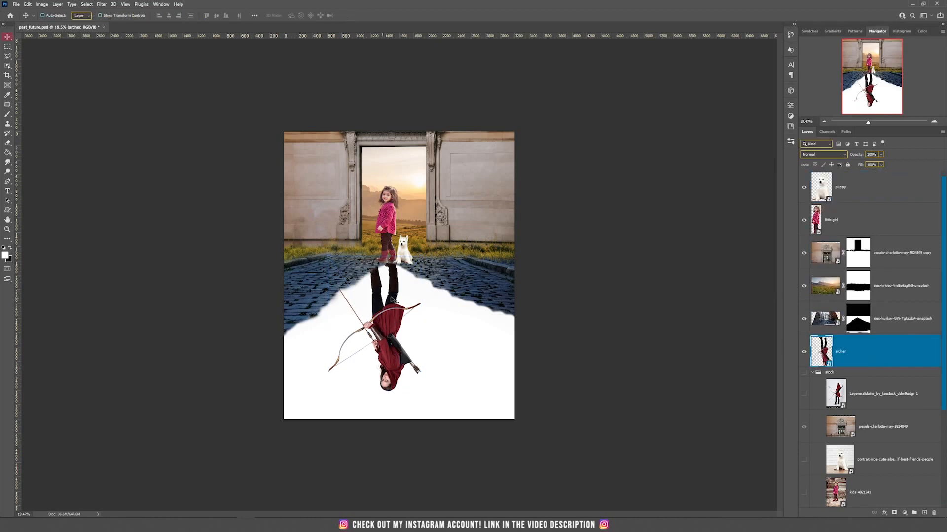
drag(423, 297, 420, 297)
Nudge the little girl slightly left to line her up with the upside-down archer's feet
ctrl+click(393, 228)
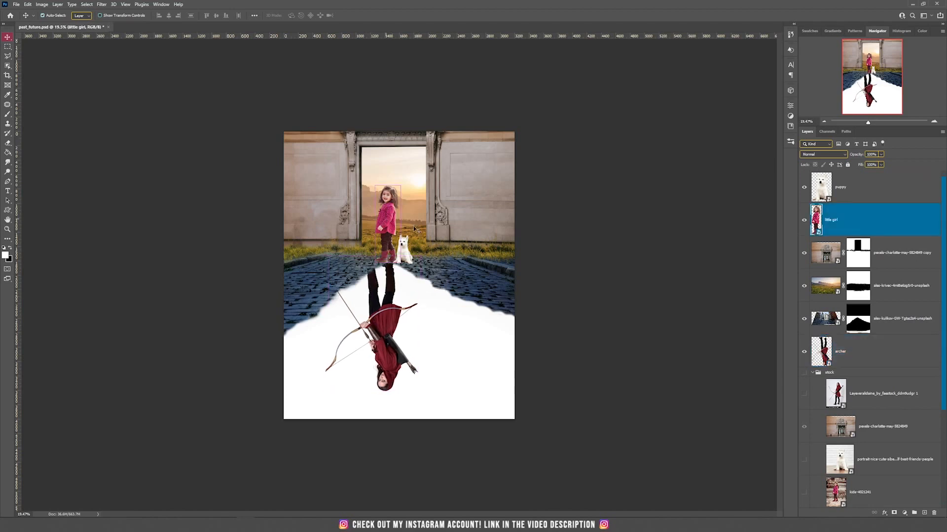
key(shift+Left)
key(shift+Left)
key(shift+Left)
key(shift+Left)
key(shift+Left)
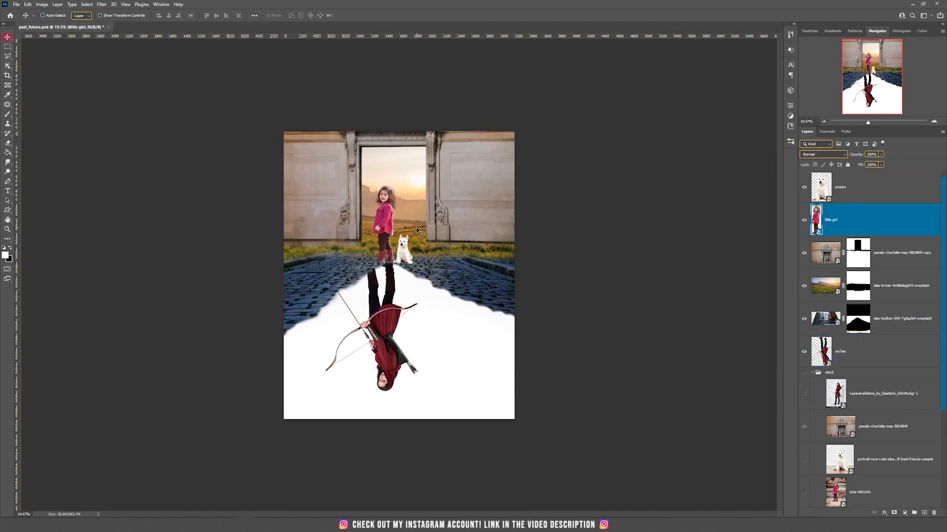
key(shift+Left)
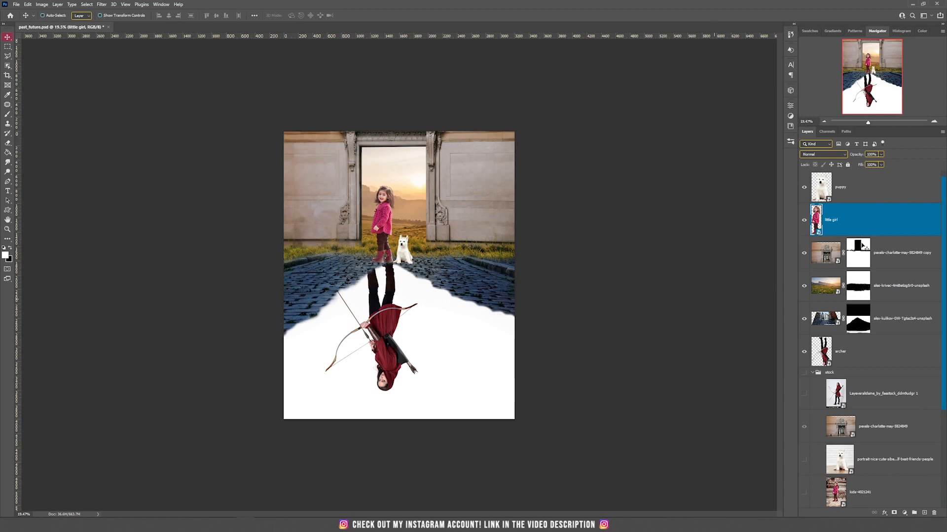
Nudge the upside-down archer slightly upward toward the little girl's feet
click(872, 362)
key(shift+Up)
key(shift+Up)
key(shift+Up)
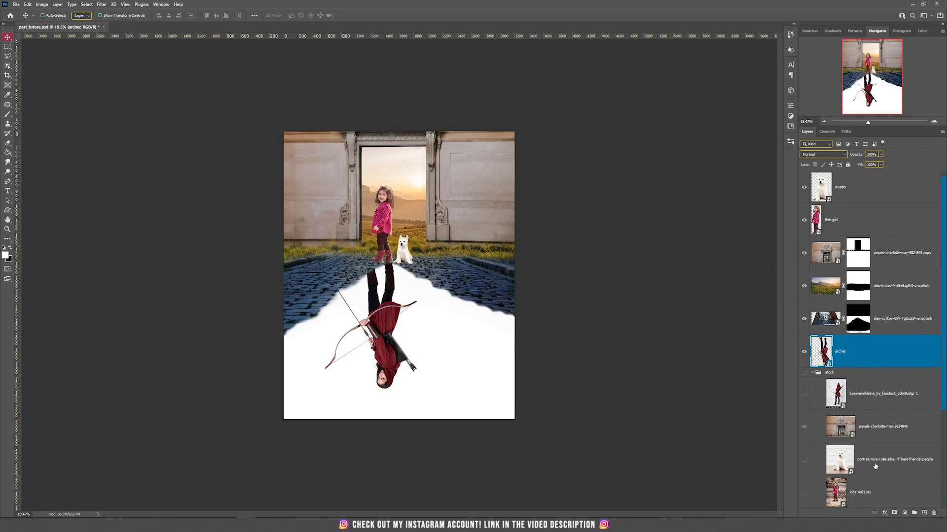
Move the arctic wolf photo out of the stock group to just below the puppy layer, shift it left, and hide it
scroll(875, 467, down, 4)
click(805, 427)
drag(867, 429, 873, 182)
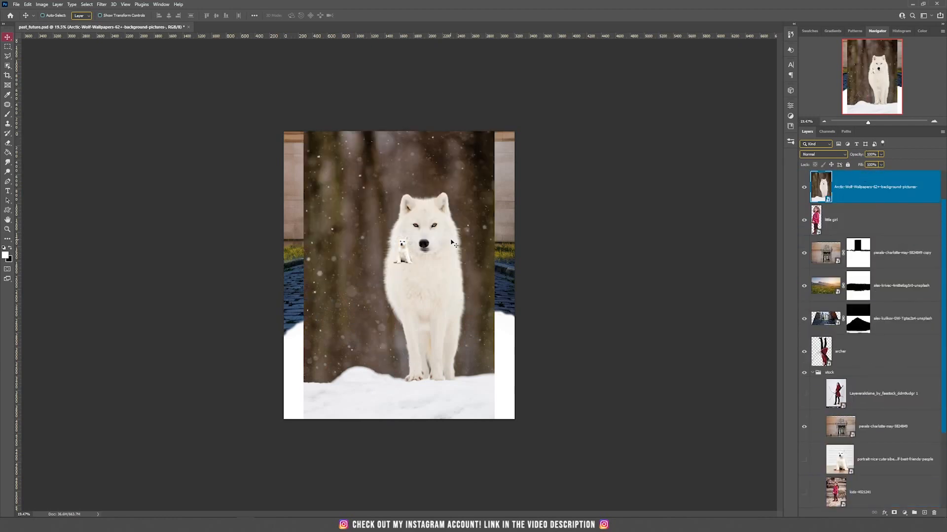
drag(452, 243, 379, 235)
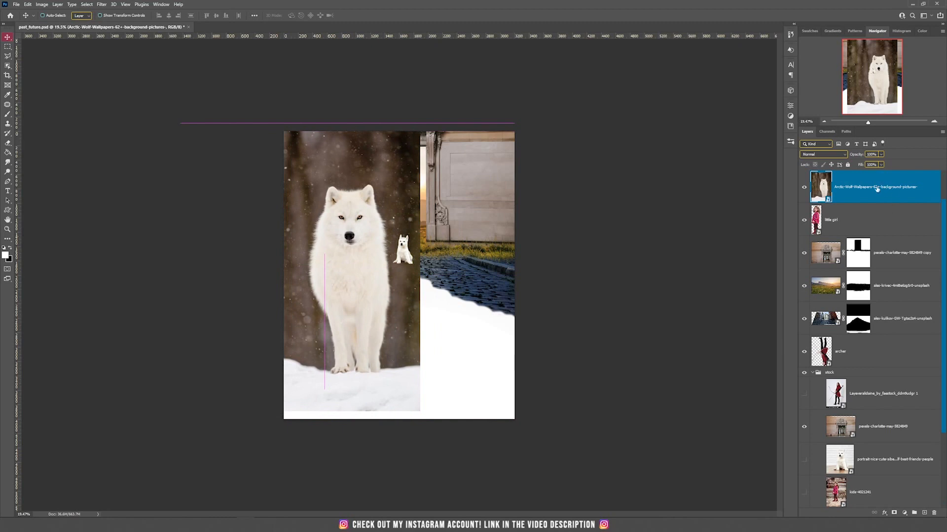
click(804, 187)
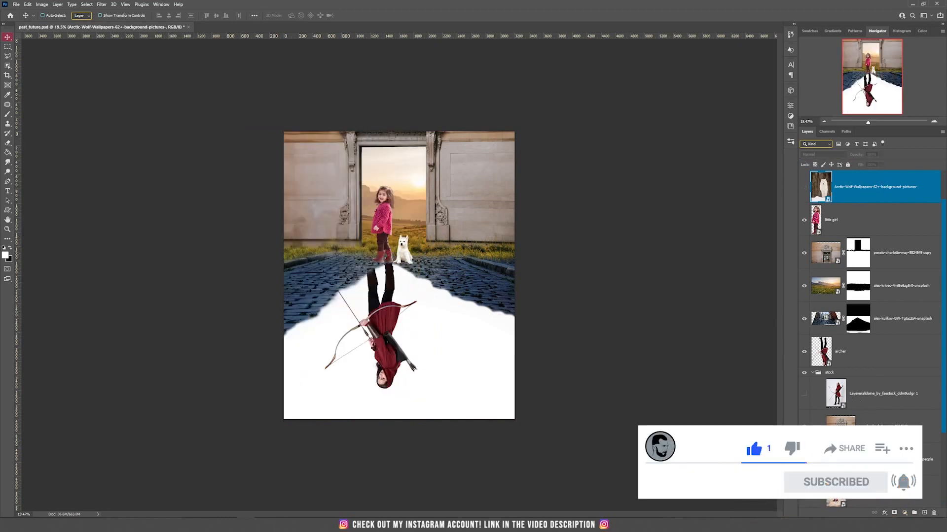
Bring the big wolf cutout to the front of the layer stack and place it over the puppy in the door opening
scroll(809, 462, down, 2)
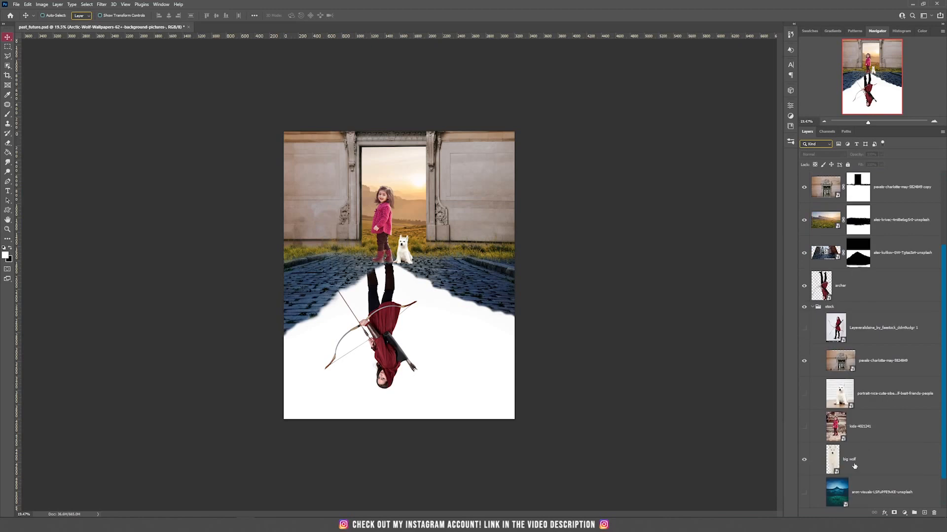
drag(865, 463, 860, 184)
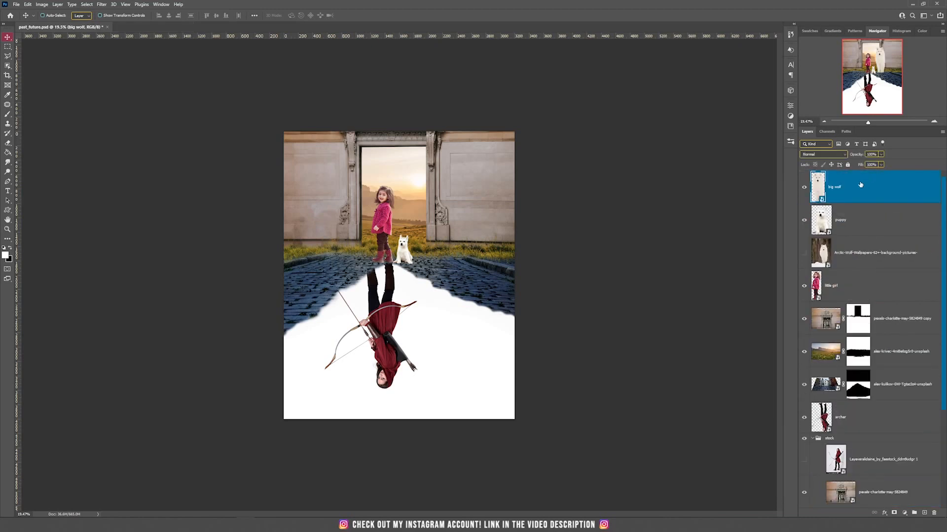
drag(483, 238, 450, 236)
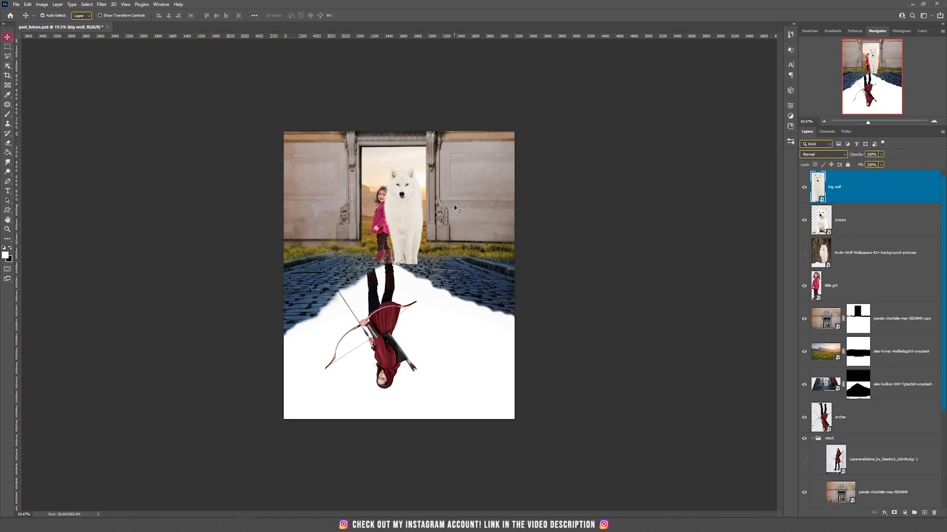
Flip the big wolf vertically, place it upside down beneath the puppy, and put its layer below the cobblestone layer
key(ctrl+t)
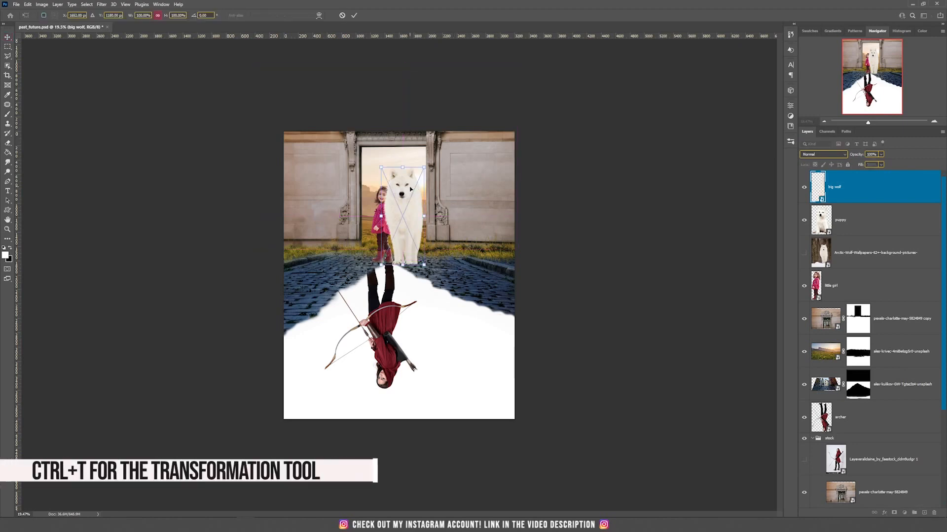
right_click(411, 191)
click(454, 307)
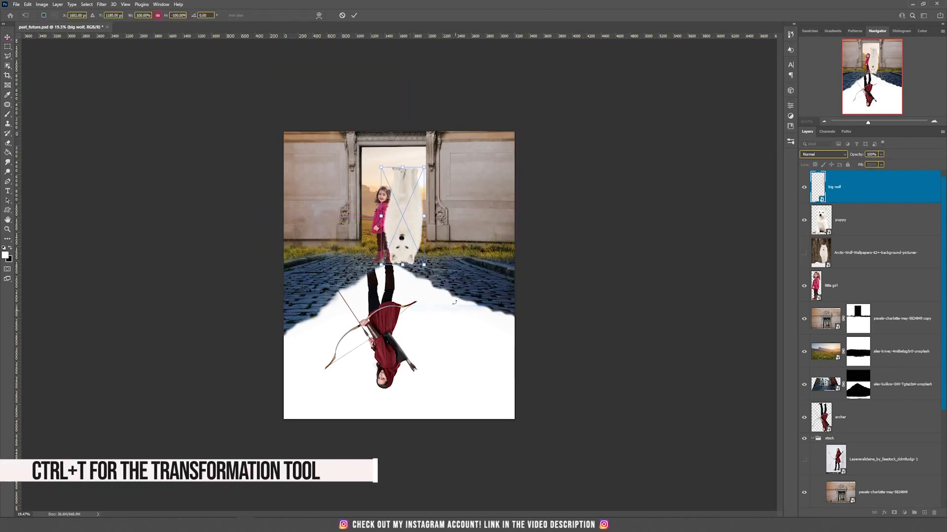
key(Return)
drag(411, 225, 409, 299)
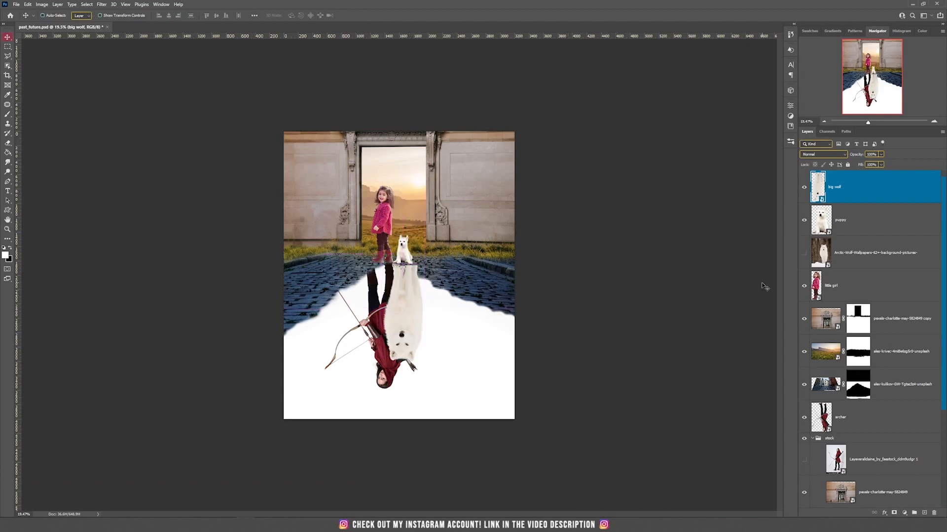
drag(885, 198, 882, 400)
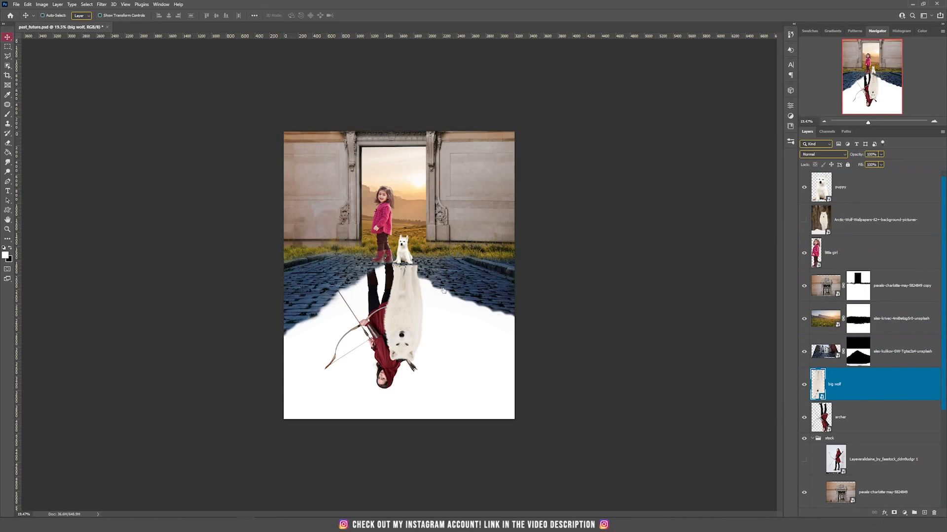
Duplicate the masked stone wall layer and flip the copy vertically
scroll(388, 278, up, 5)
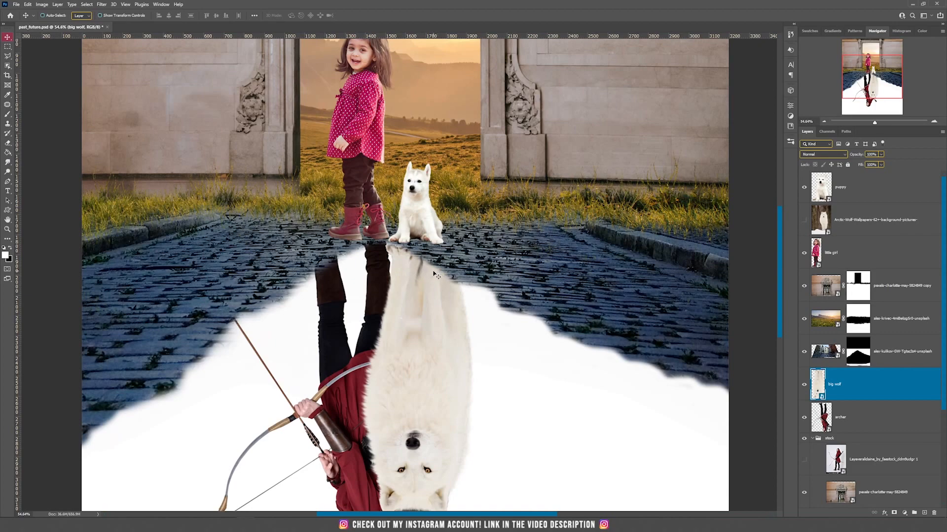
scroll(463, 309, down, 3)
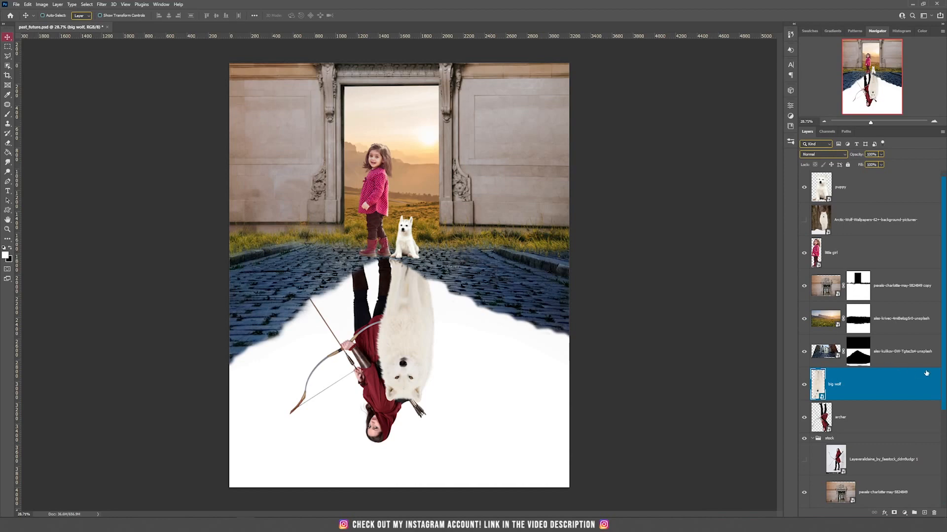
scroll(894, 373, down, 4)
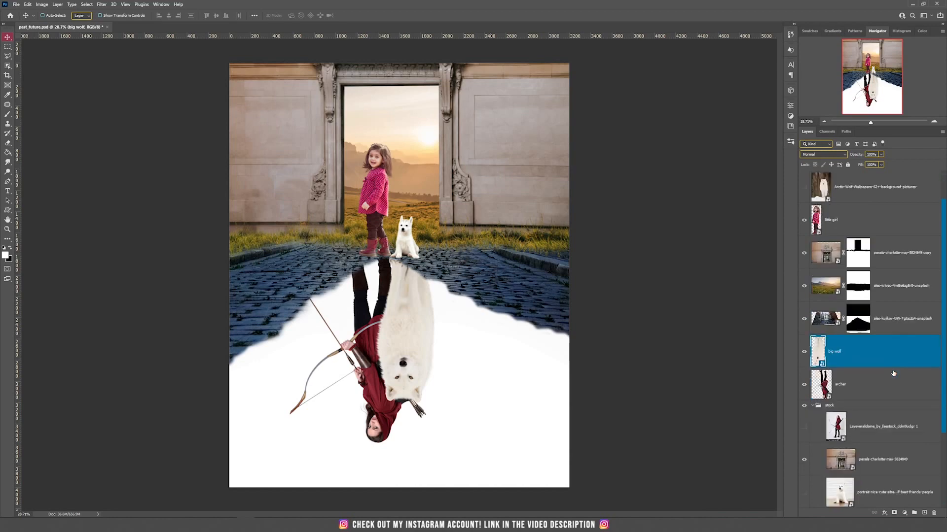
scroll(895, 367, up, 4)
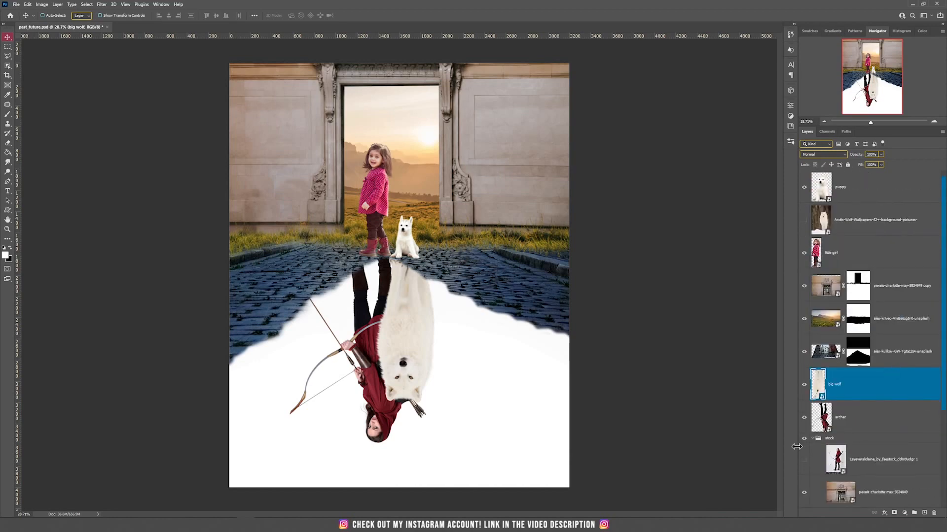
click(904, 287)
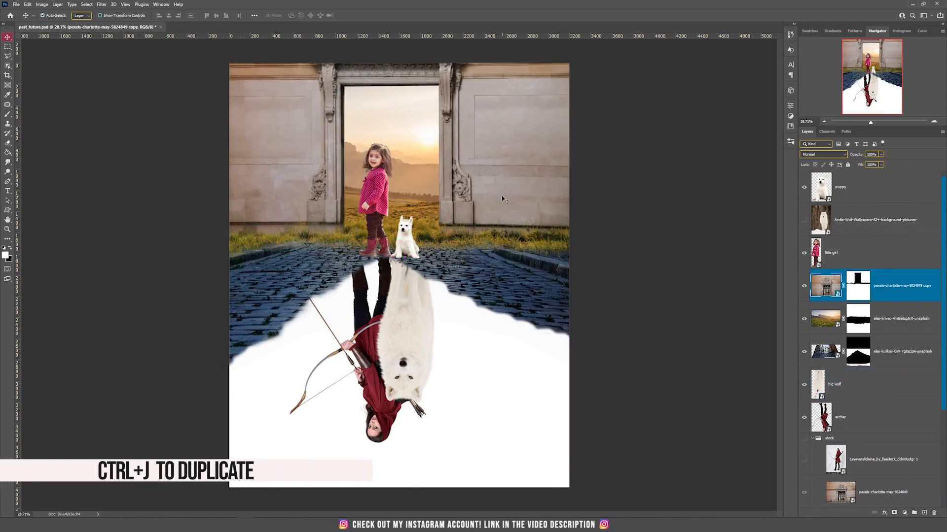
key(ctrl)
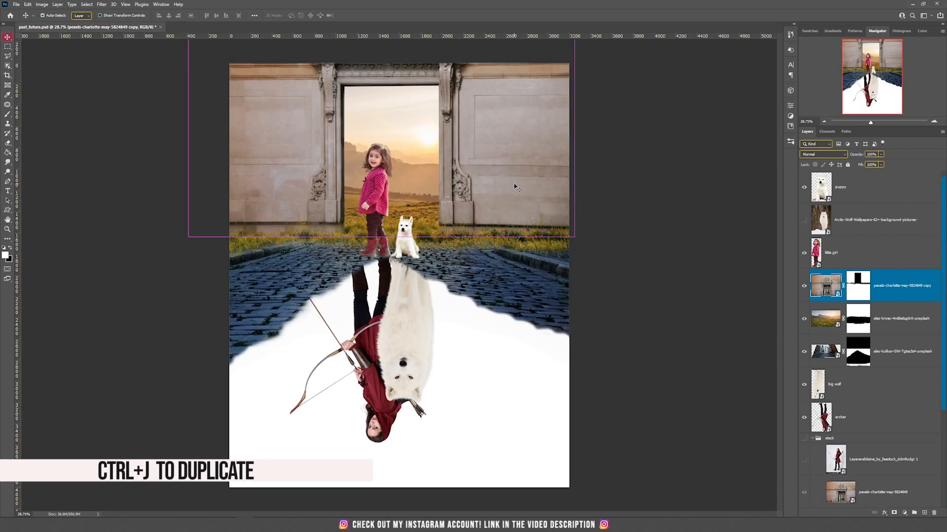
key(ctrl+j)
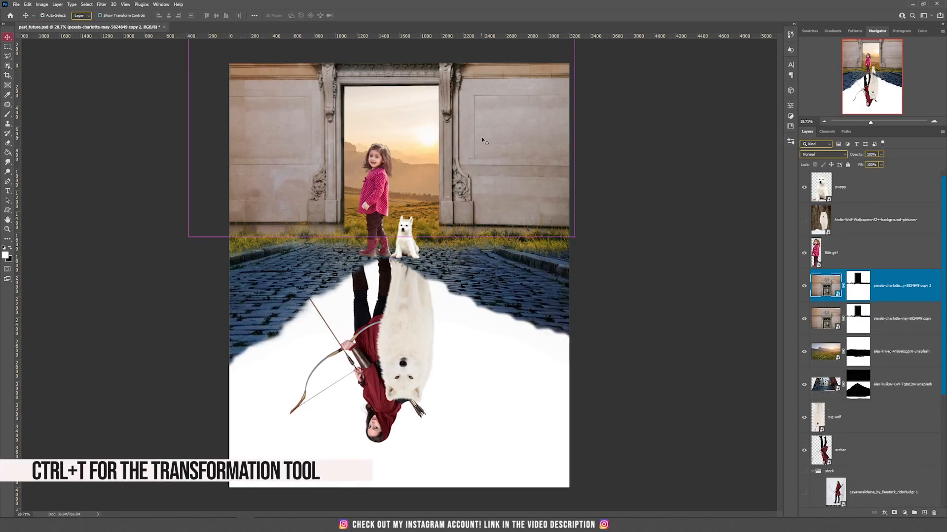
key(ctrl+t)
right_click(482, 140)
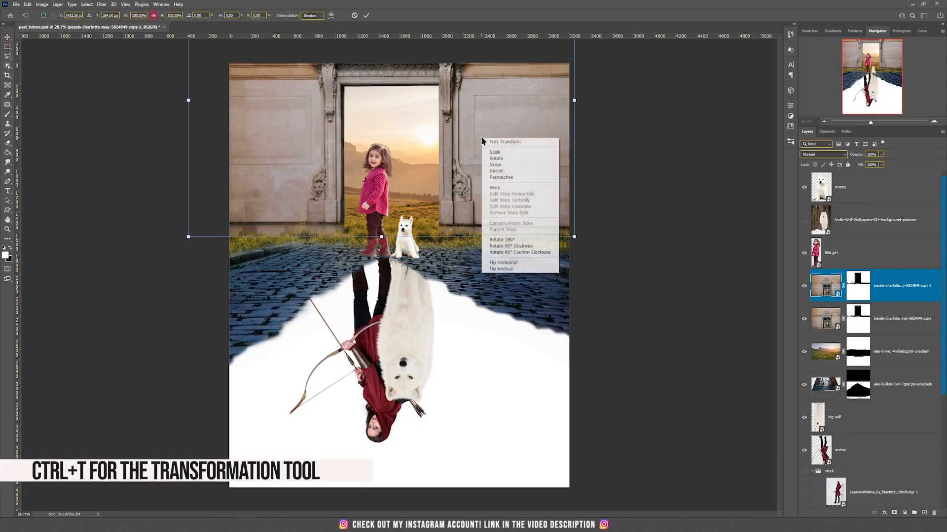
click(505, 269)
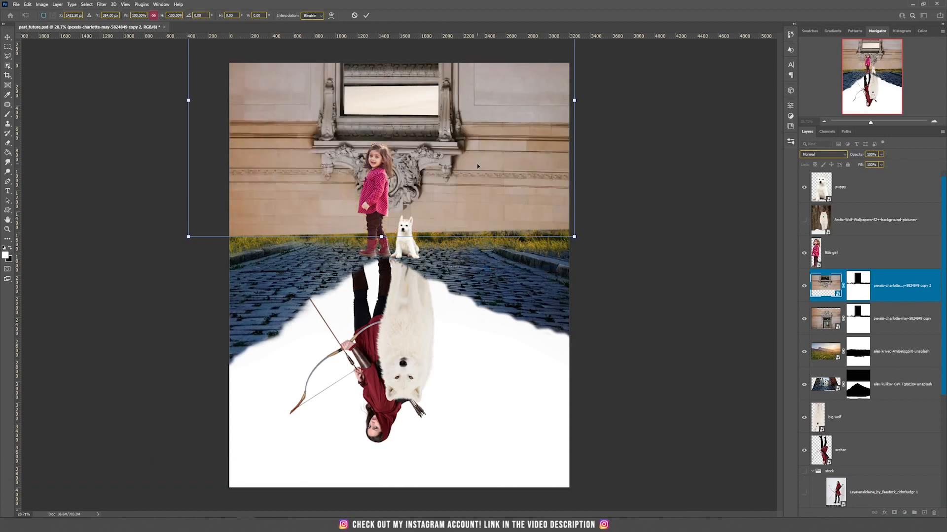
key(Return)
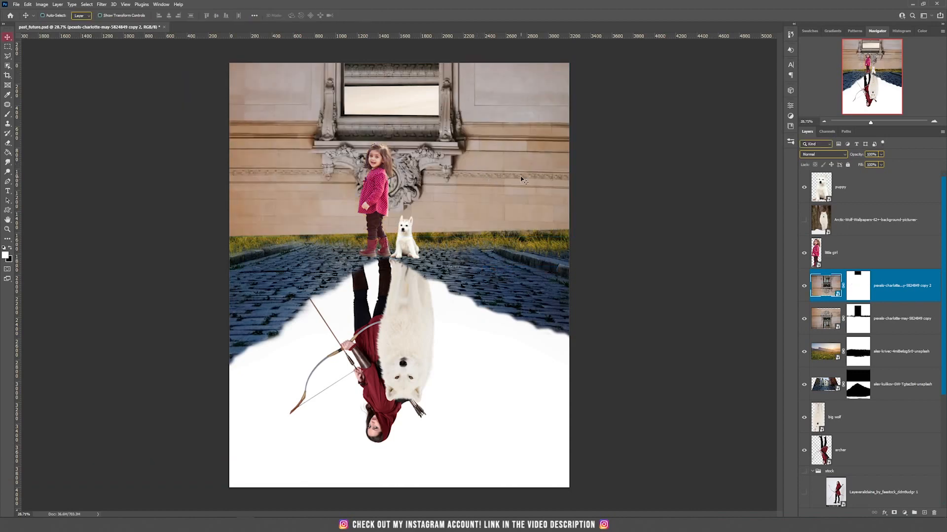
Put the flipped wall copy below the archer layer and move it down so its doorway frames the upside-down archer and wolf
drag(900, 361, 898, 393)
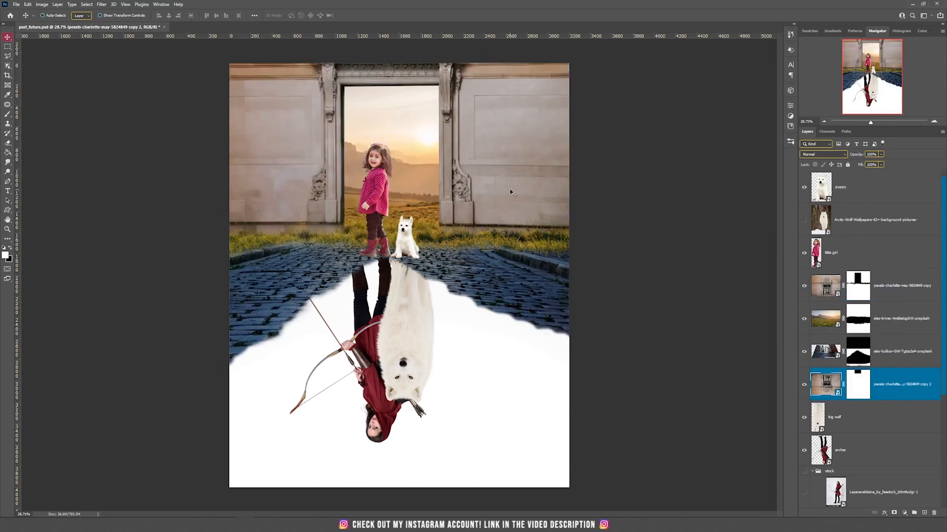
drag(500, 160, 503, 410)
drag(901, 395, 895, 463)
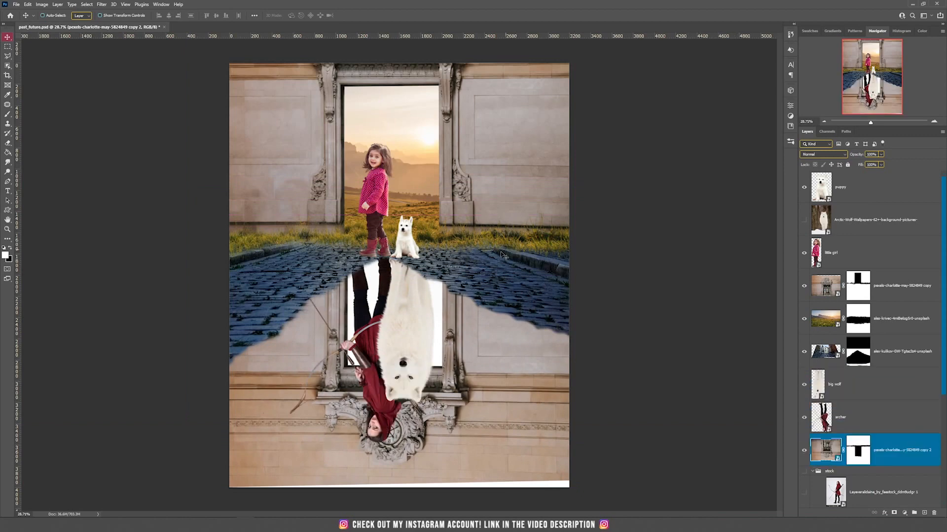
drag(493, 274, 490, 321)
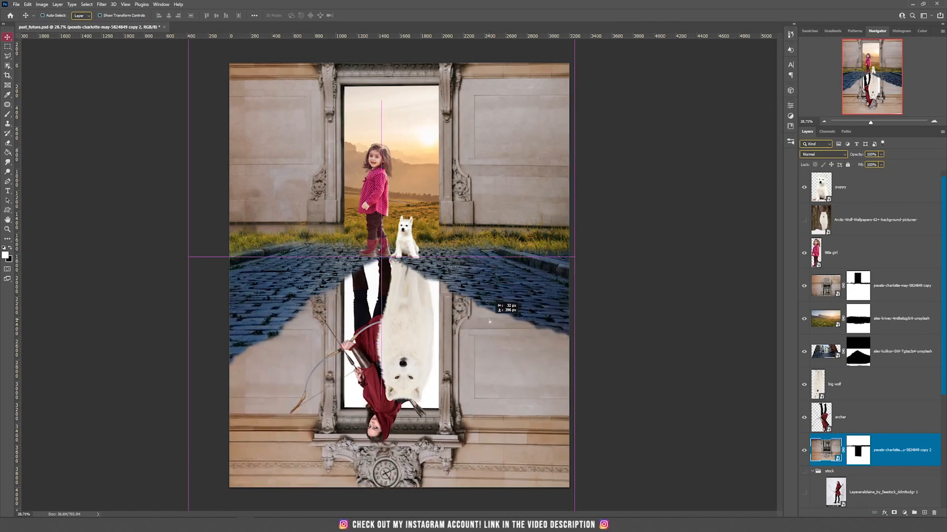
drag(478, 316, 480, 326)
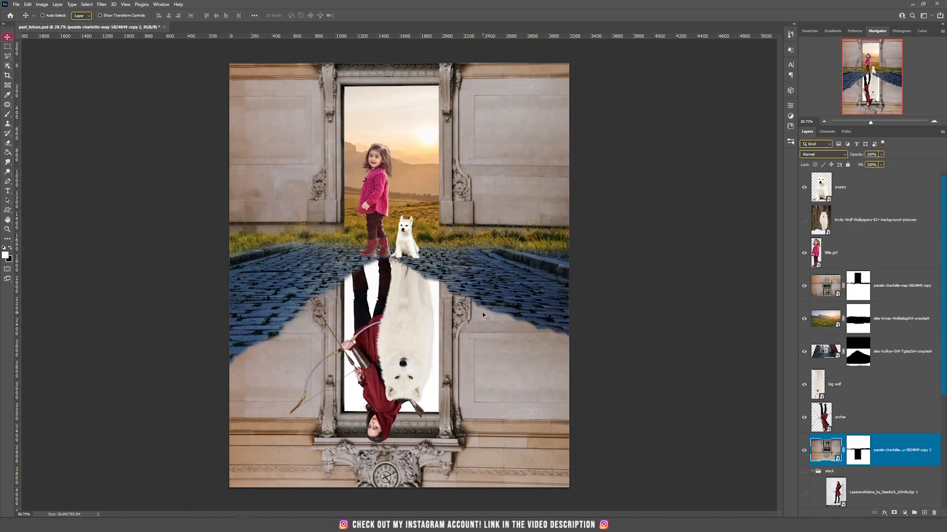
With a soft round brush, paint white on the cobblestone layer mask to extend the stones over the peak above the archer's and wolf's feet
scroll(379, 301, up, 1)
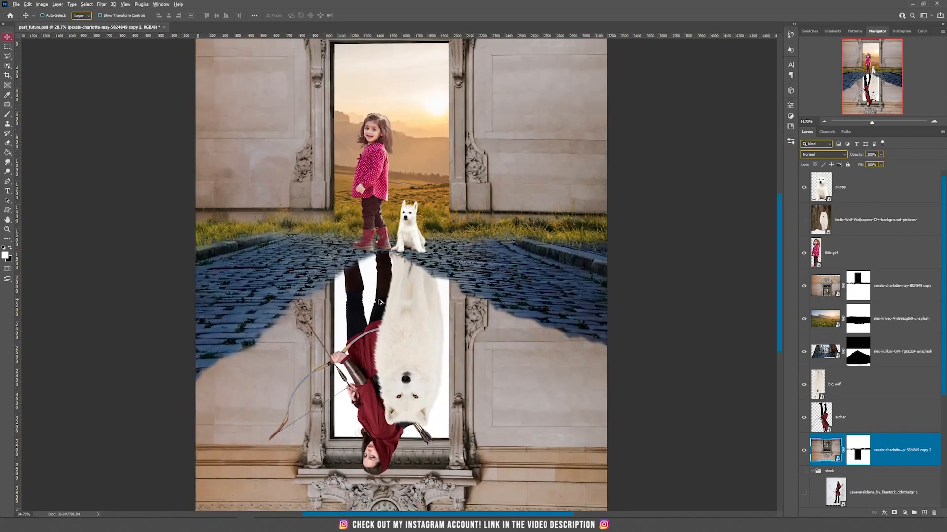
scroll(380, 302, up, 1)
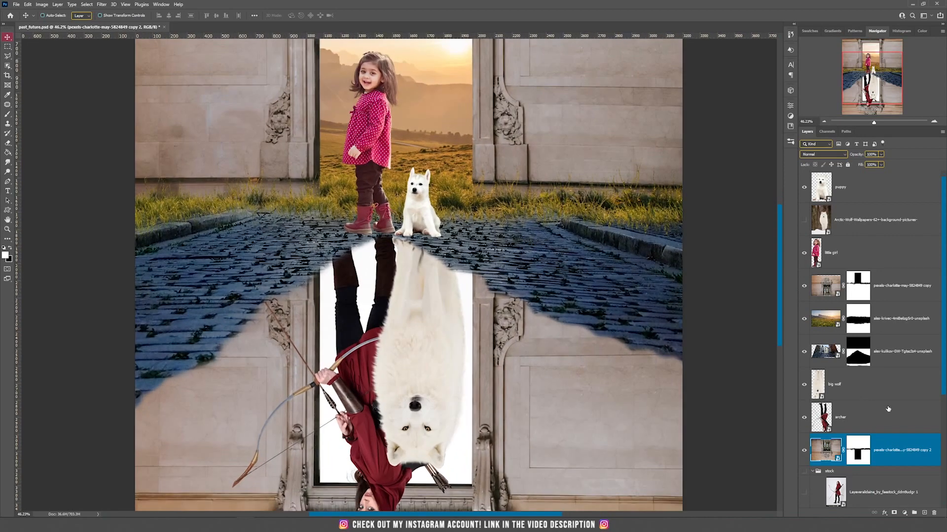
click(858, 355)
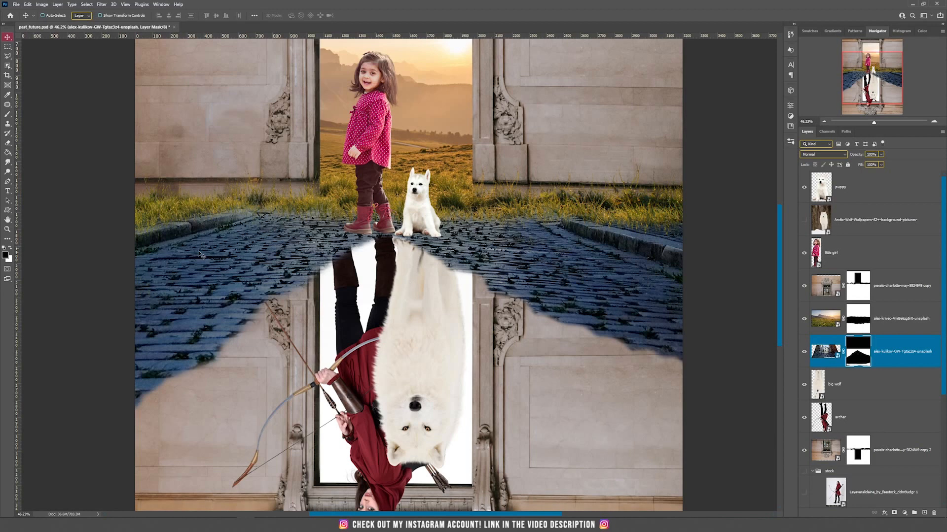
key(b)
right_click(182, 171)
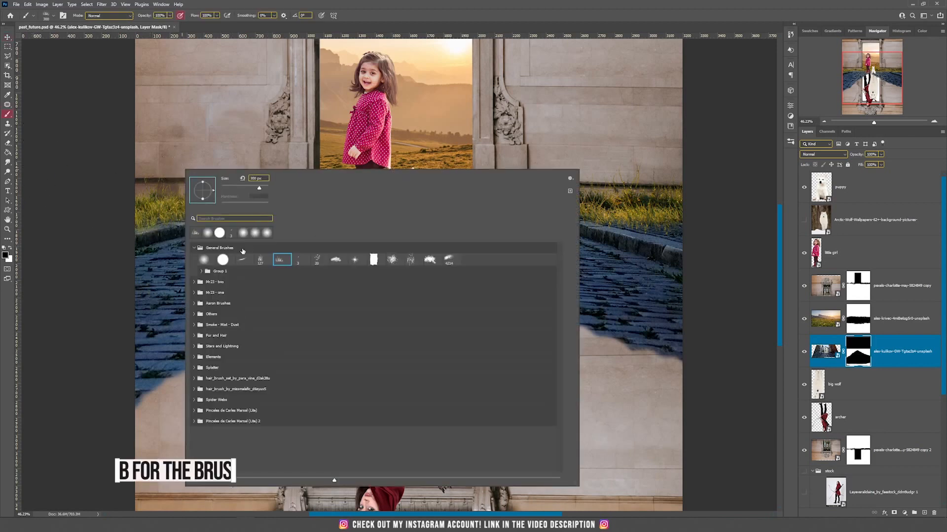
click(205, 260)
click(270, 3)
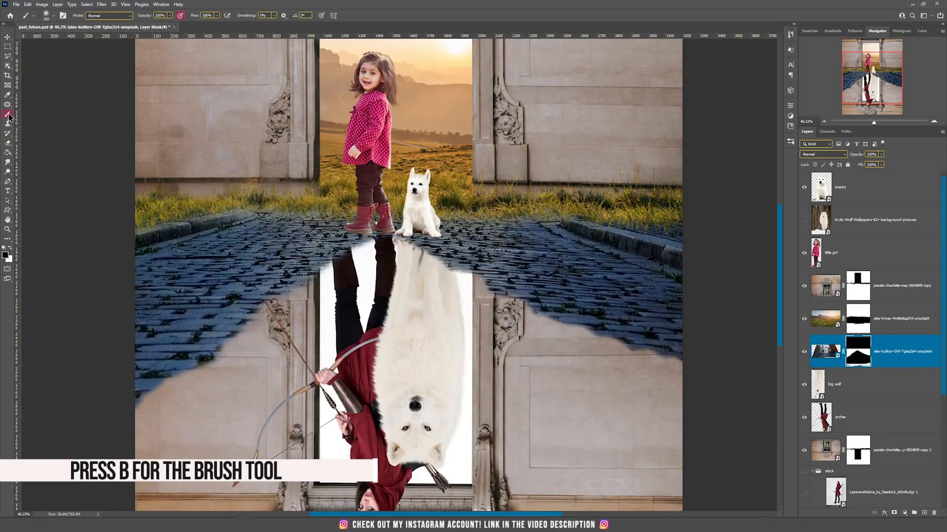
click(13, 250)
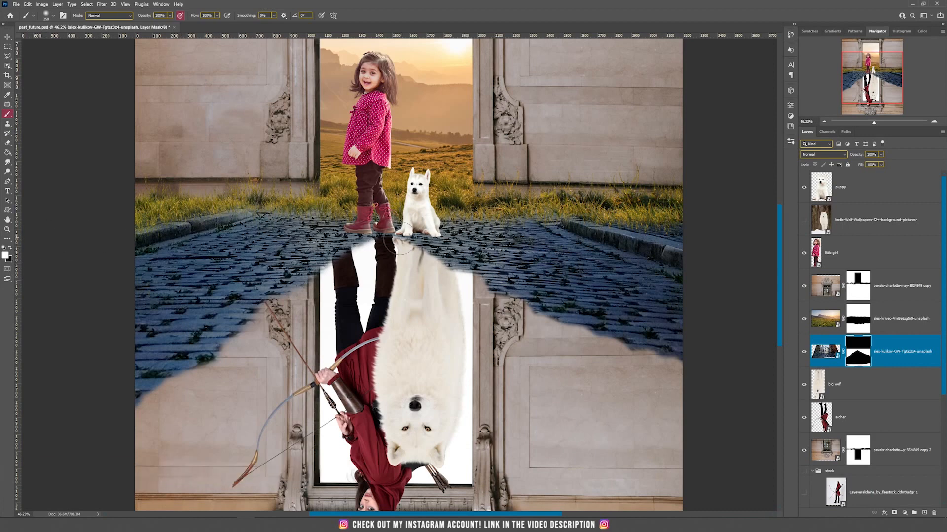
mouse_move(381, 235)
mouse_down()
mouse_move(355, 238)
mouse_move(348, 251)
mouse_move(366, 245)
mouse_move(318, 256)
mouse_move(326, 262)
mouse_move(250, 294)
mouse_up()
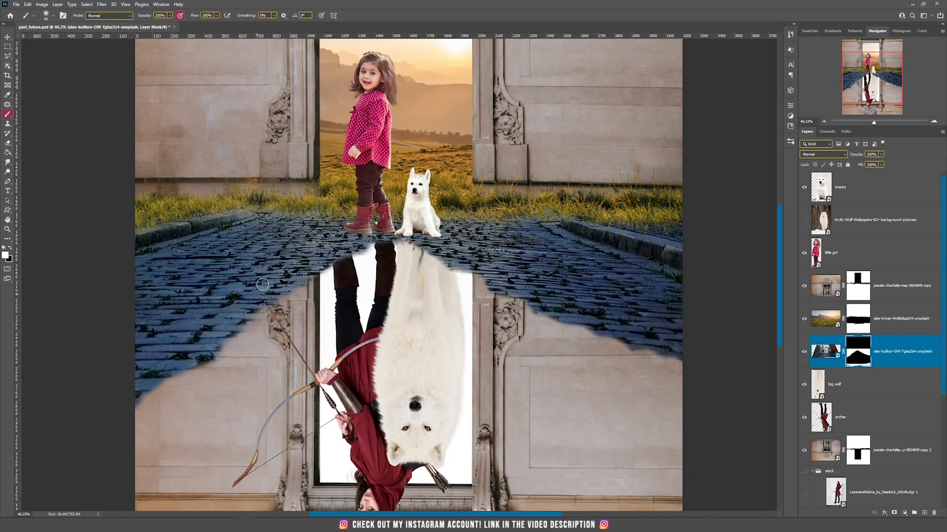
drag(386, 237, 440, 251)
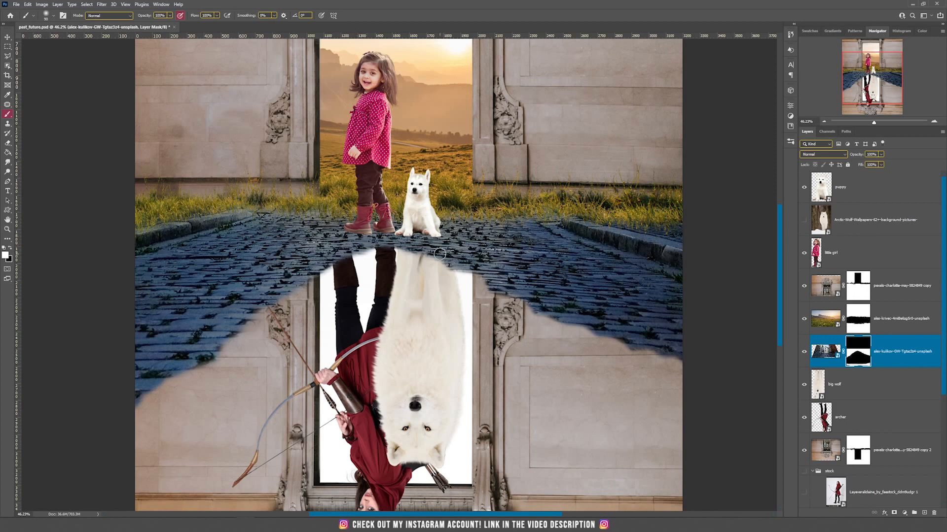
Refine the cobblestone layer mask along both sides of the arch peak, alternating black and white soft brush strokes
key(x)
mouse_move(432, 257)
mouse_down()
mouse_move(476, 274)
mouse_move(486, 291)
mouse_up()
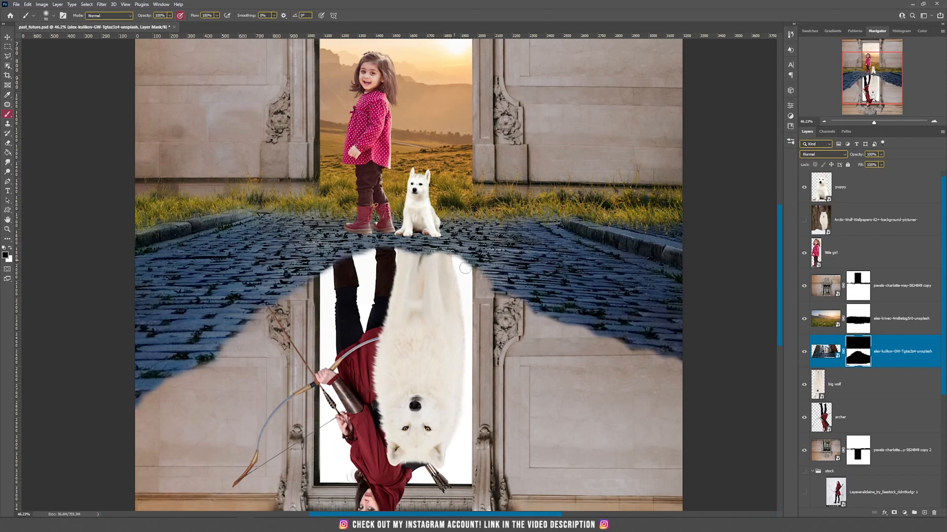
key(x)
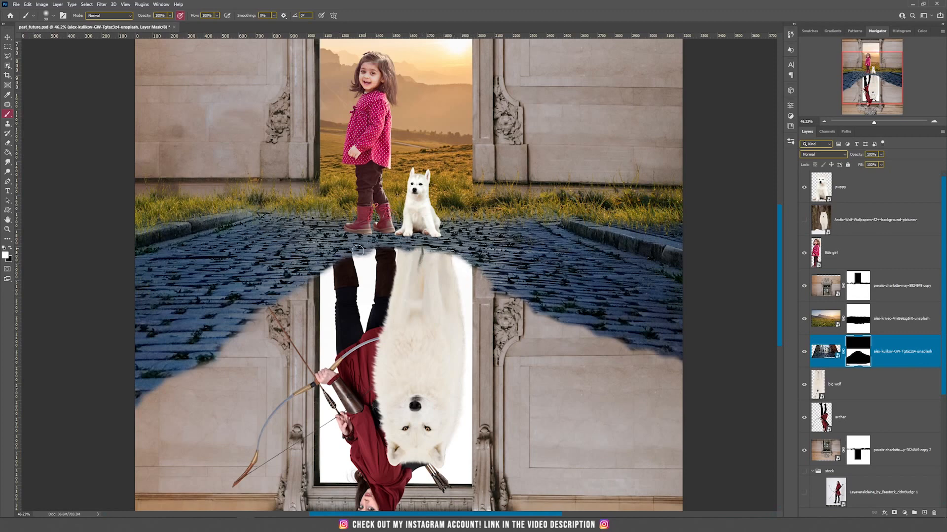
mouse_move(315, 270)
mouse_down()
mouse_move(272, 294)
mouse_move(234, 327)
mouse_move(293, 290)
mouse_up()
scroll(396, 281, down, 5)
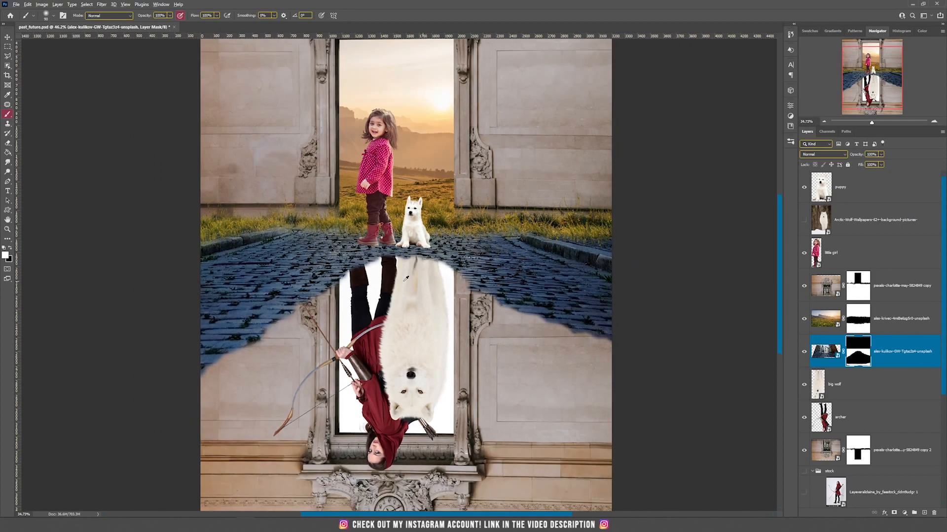
Make the night mountain landscape layer in the stock group visible and move it above the puppy layer
key(v)
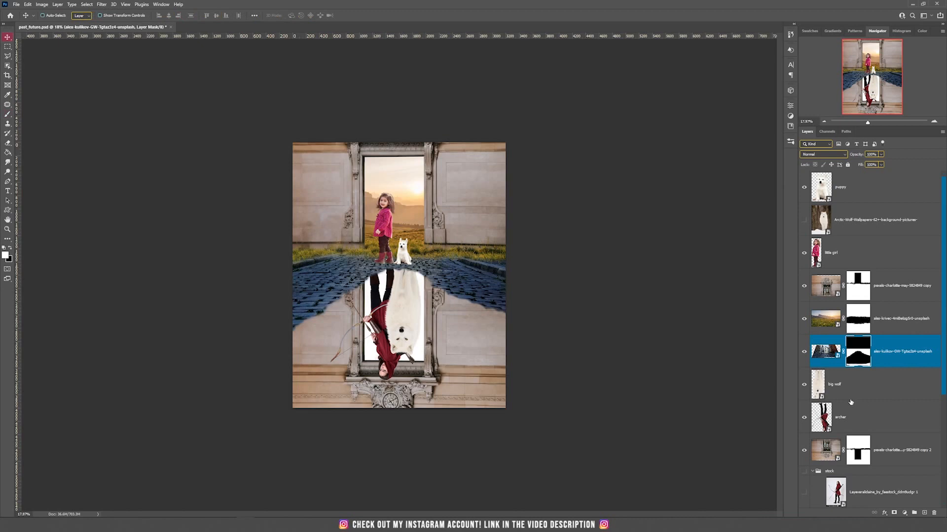
scroll(892, 405, down, 2)
scroll(892, 404, down, 3)
click(889, 462)
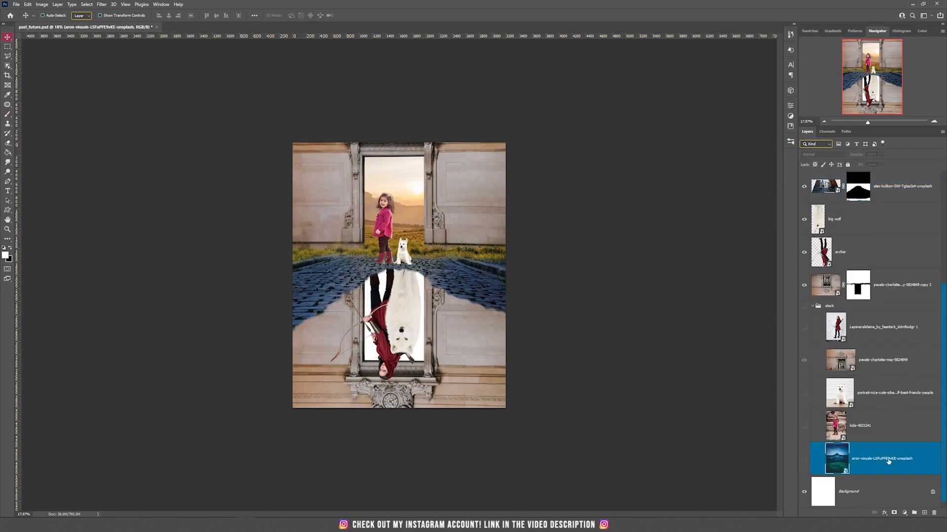
key(ctrl+comma)
drag(887, 465, 878, 182)
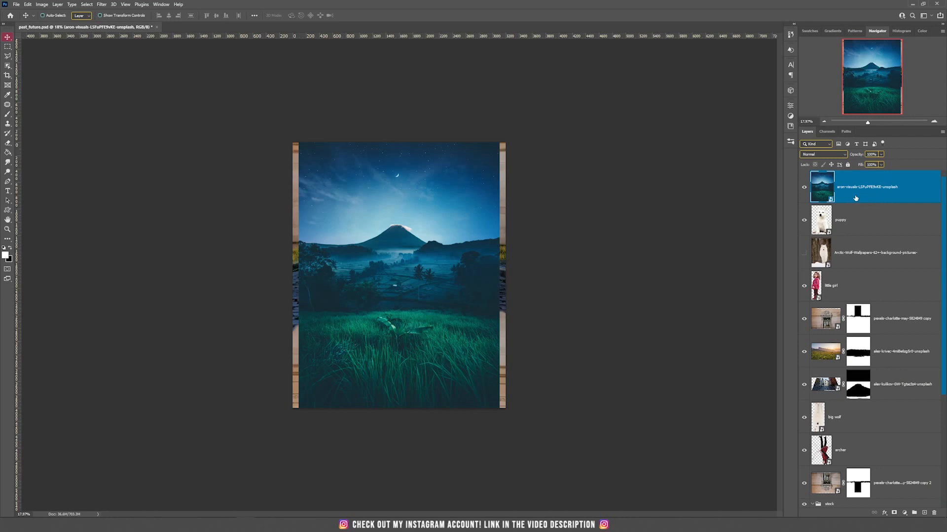
Scale the night landscape to about 24.7%, flip it vertically, and place it behind the flipped wall copy in the lower doorway
key(ctrl+t)
right_click(417, 215)
click(495, 147)
drag(495, 147, 447, 211)
right_click(421, 288)
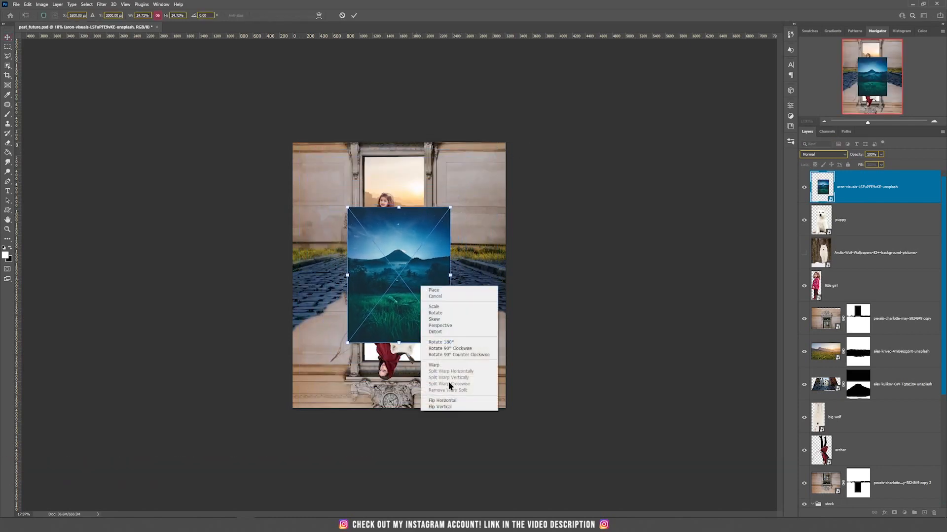
click(450, 407)
key(Return)
drag(885, 199, 886, 499)
drag(435, 254, 443, 284)
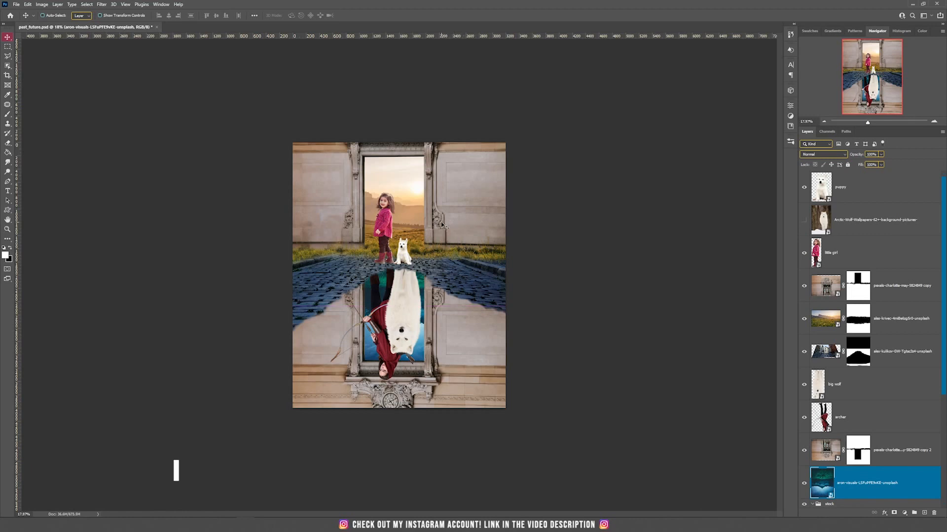
Rotate the canvas view 180° and reposition the night landscape behind the archer and wolf within the doorway
key(r)
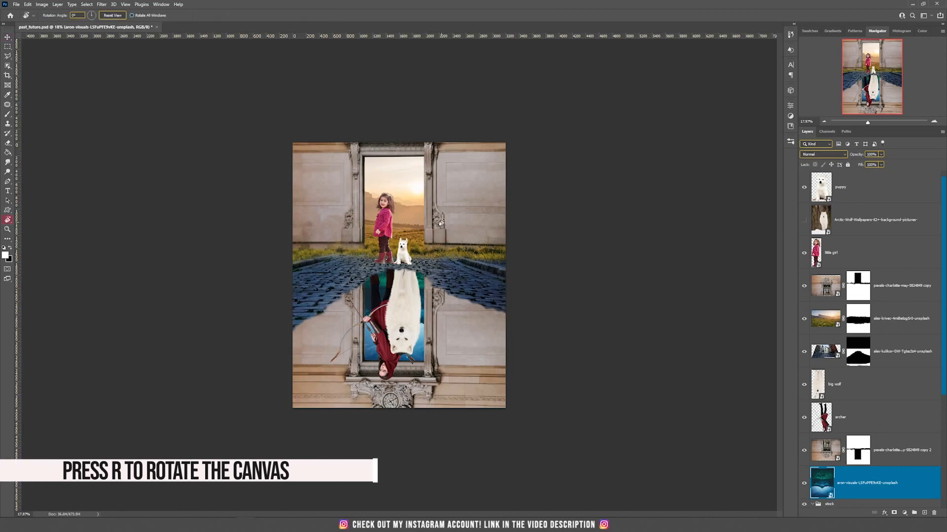
drag(440, 223, 299, 322)
scroll(416, 236, up, 5)
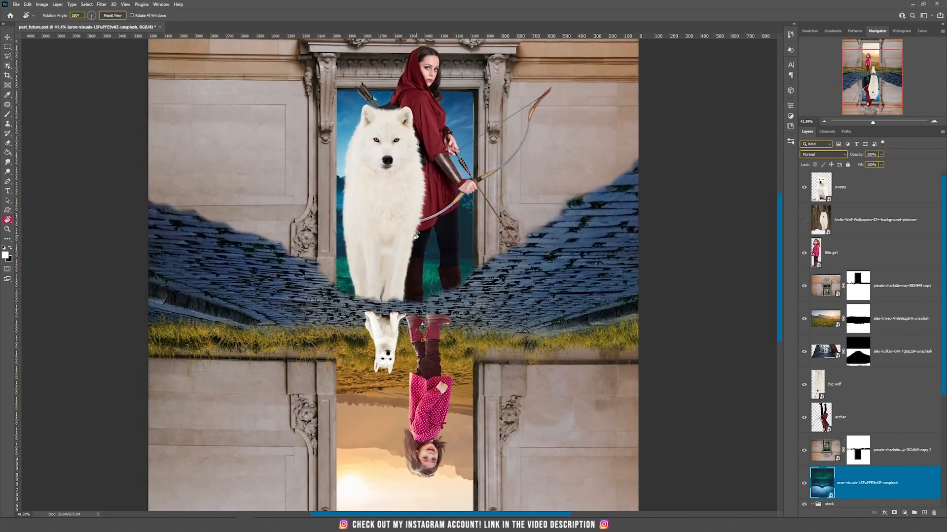
key(v)
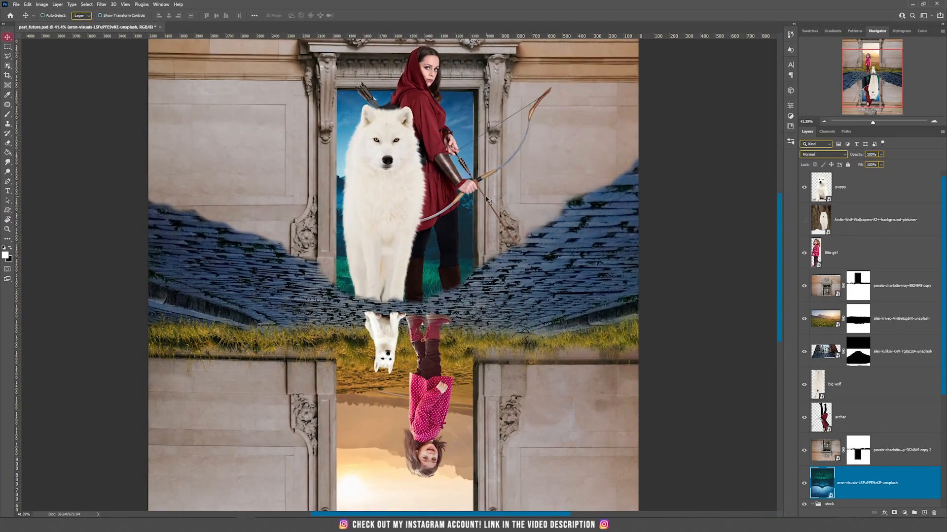
drag(497, 228, 504, 153)
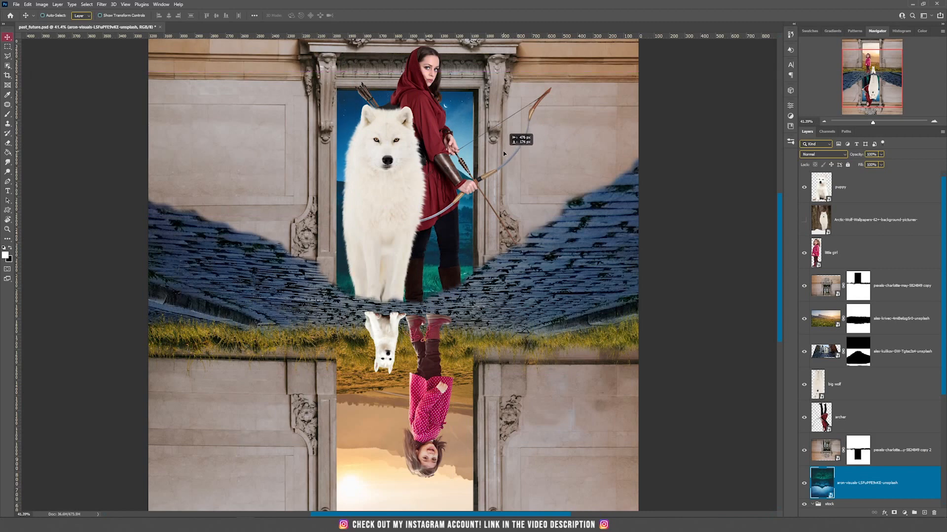
drag(503, 154, 504, 153)
drag(484, 154, 396, 153)
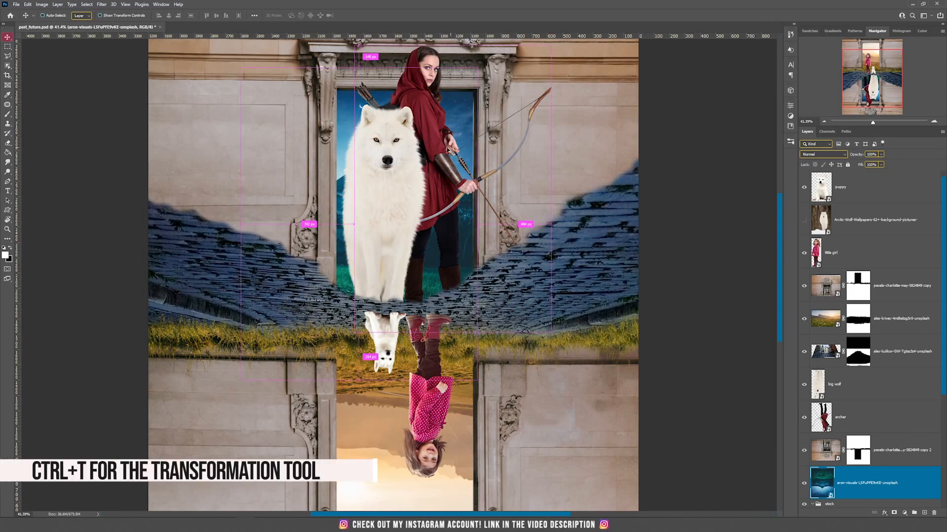
Flip the night landscape horizontally, move it so the moon shows between the arrows and the archer, and reset the canvas rotation
key(ctrl+t)
right_click(444, 148)
click(490, 261)
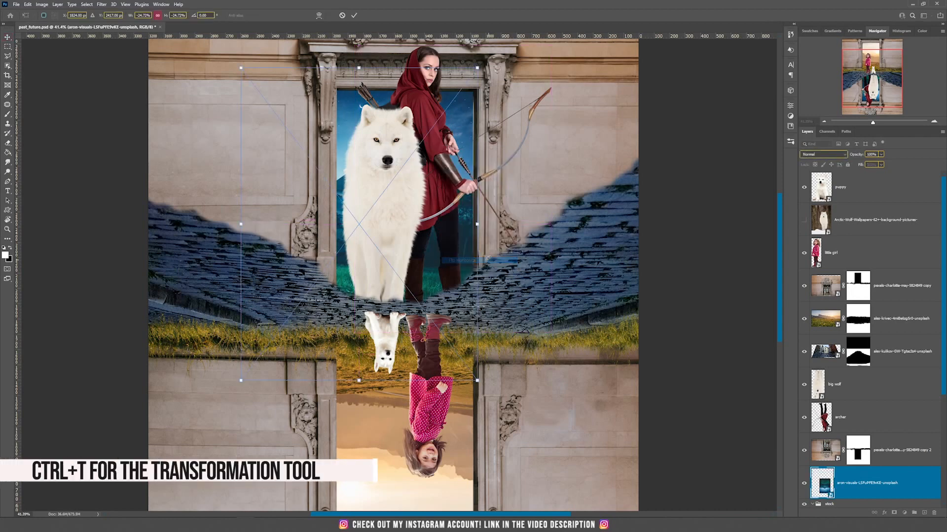
key(Return)
drag(441, 189, 468, 182)
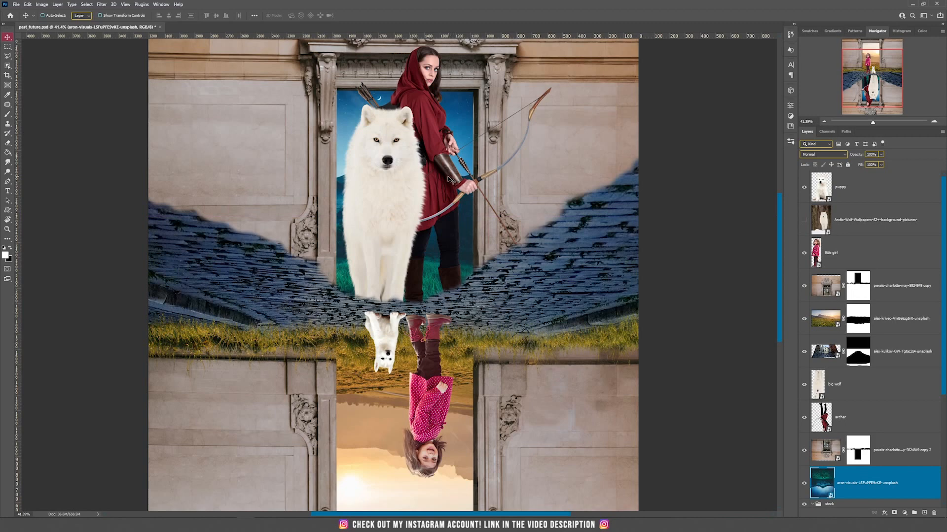
scroll(445, 177, down, 3)
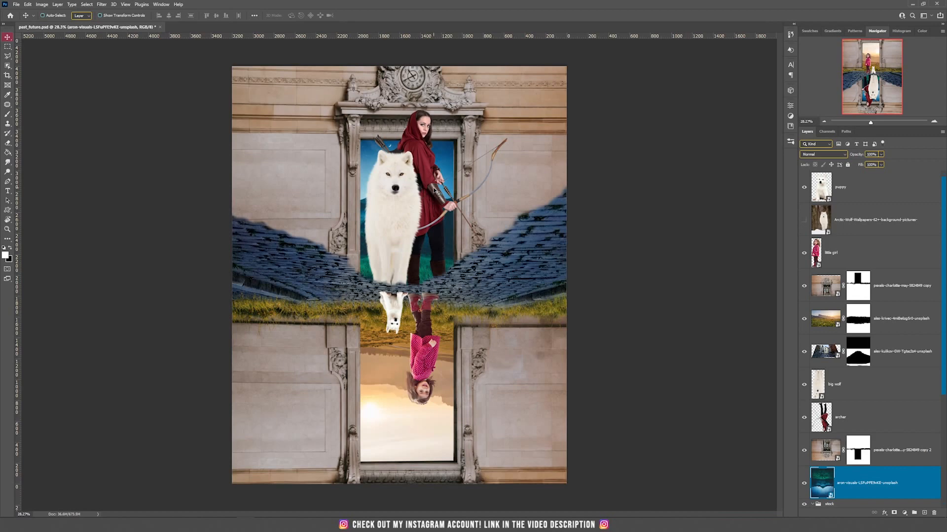
key(r)
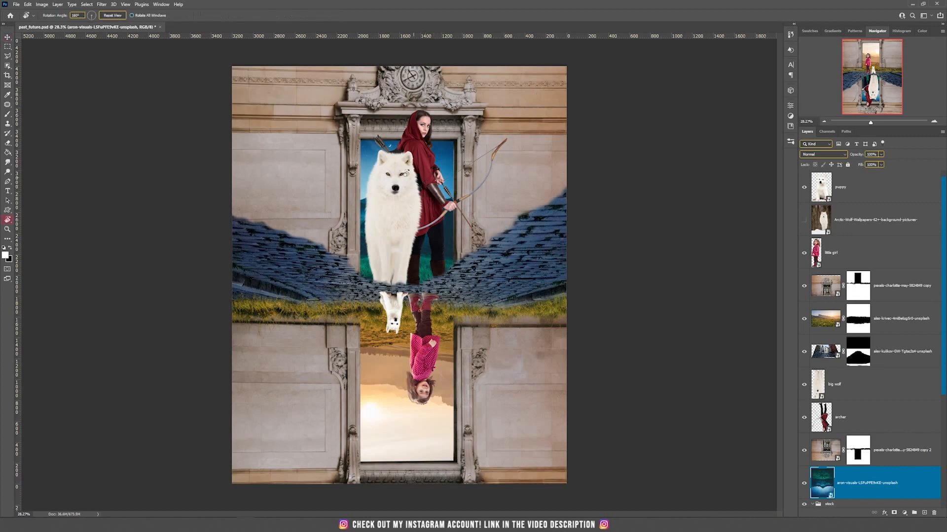
click(115, 16)
key(v)
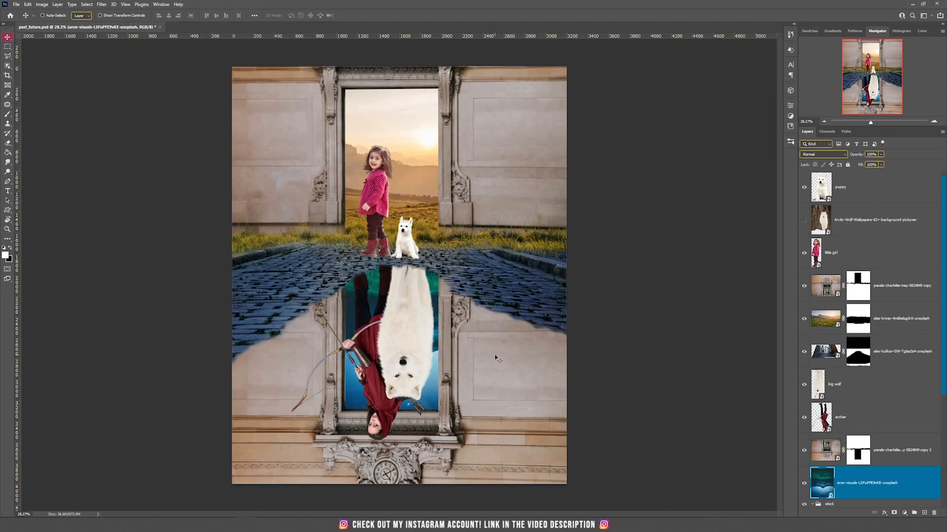
Nudge the flipped wall copy upward in small increments to bring more of its clock ornament into the canvas
drag(533, 399, 525, 407)
key(shift+Up)
key(shift+Up)
key(shift+Up)
key(shift+Up)
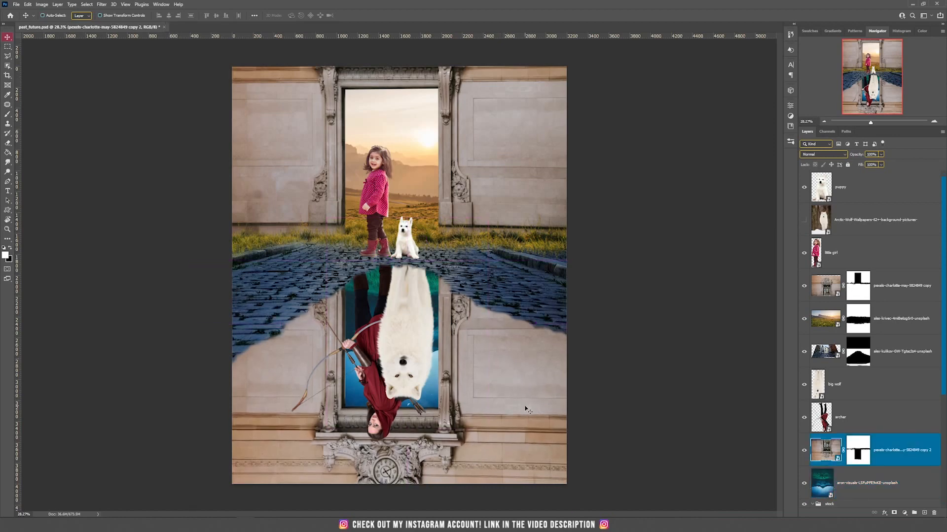
key(shift+Up)
key(shift+Up)
key(shift+Up)
key(shift+Up)
key(shift+Up)
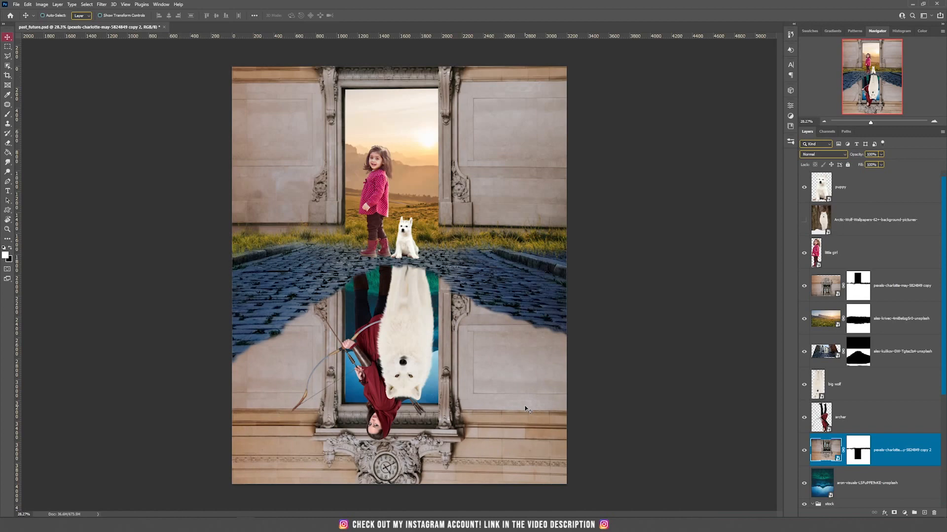
key(shift+Up)
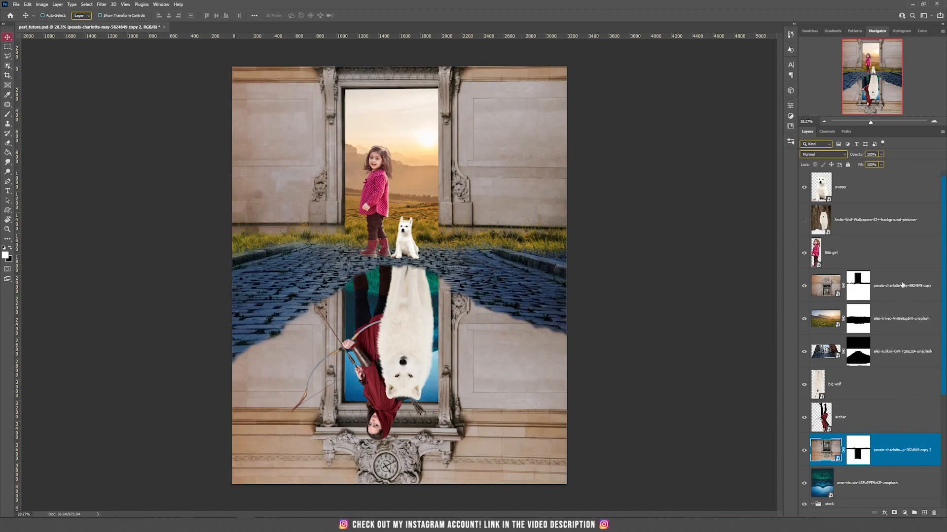
click(902, 362)
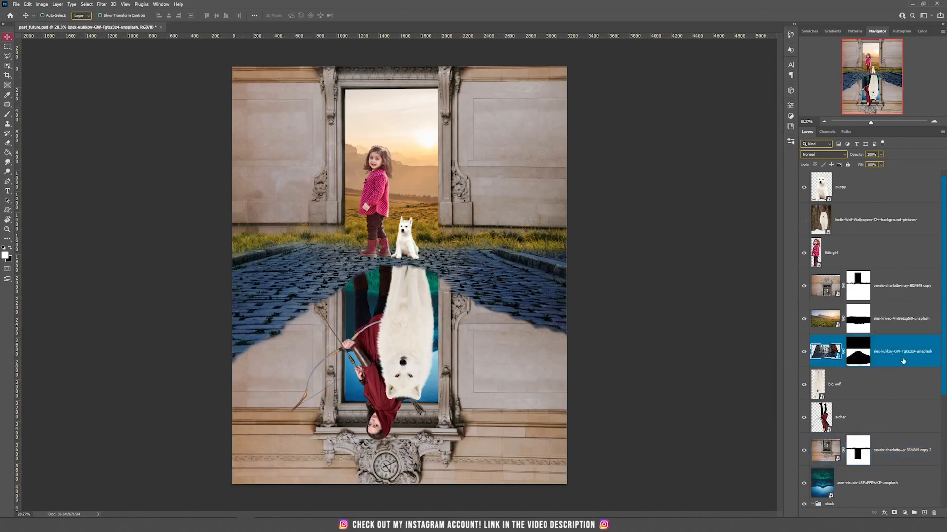
drag(536, 312, 561, 317)
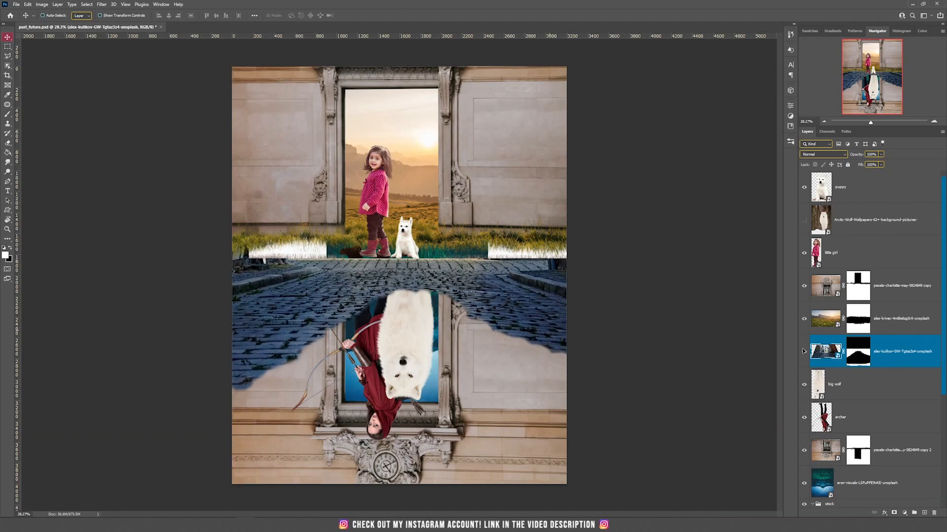
key(ctrl+z)
Group the layers from the meadow down to the night landscape and name the group "bottom part"
scroll(902, 484, down, 2)
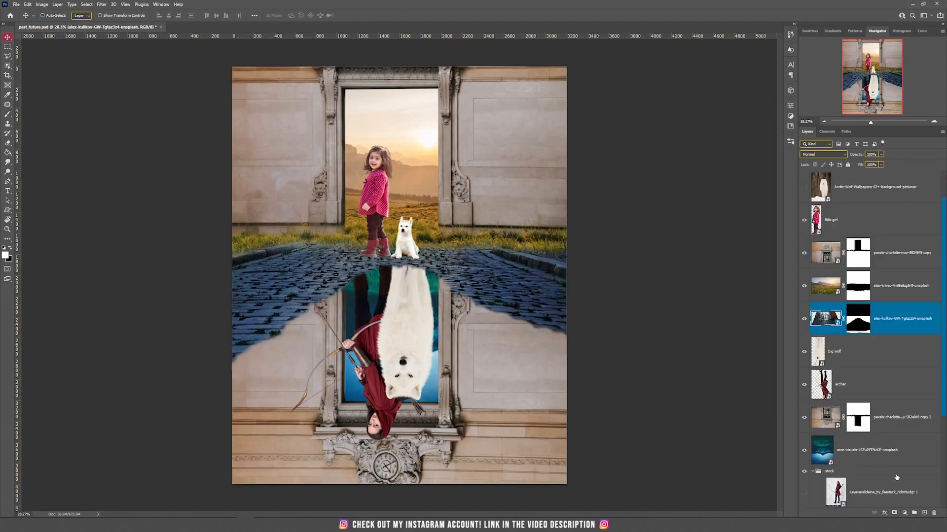
shift+click(901, 427)
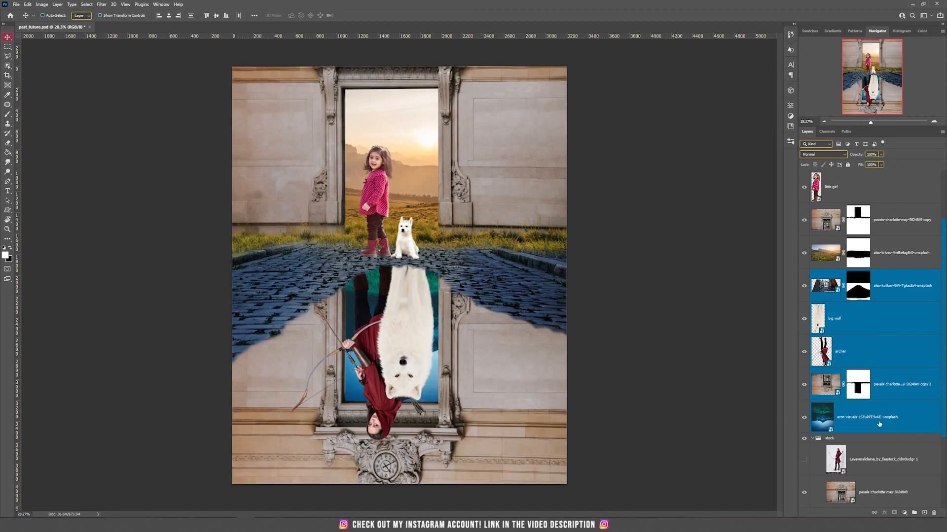
click(908, 253)
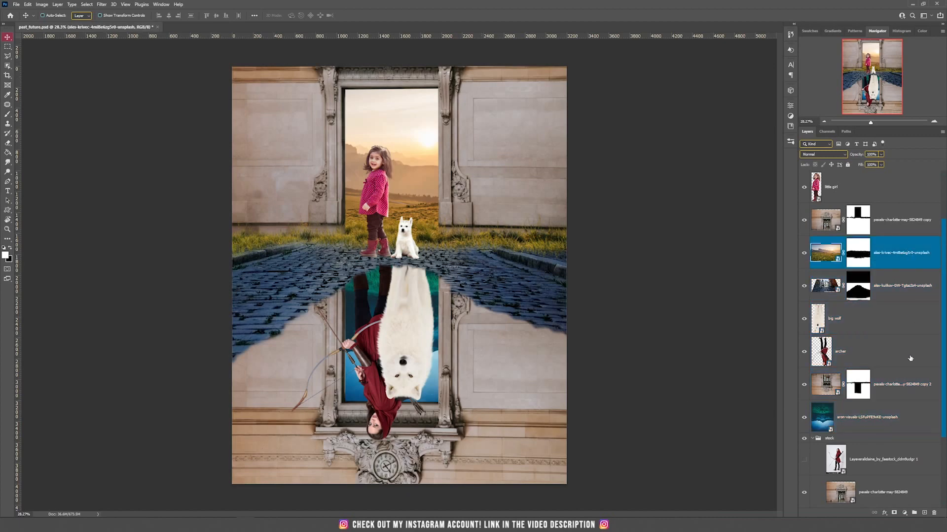
shift+click(890, 433)
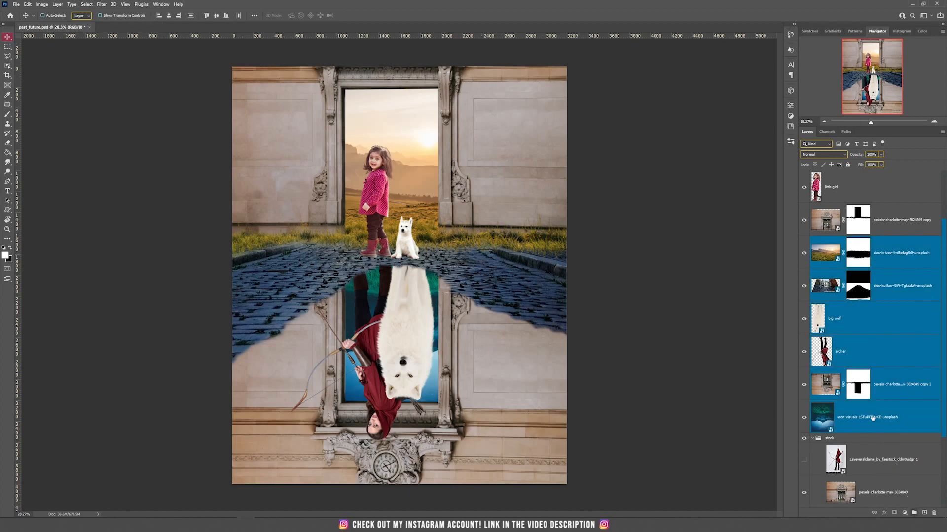
click(913, 514)
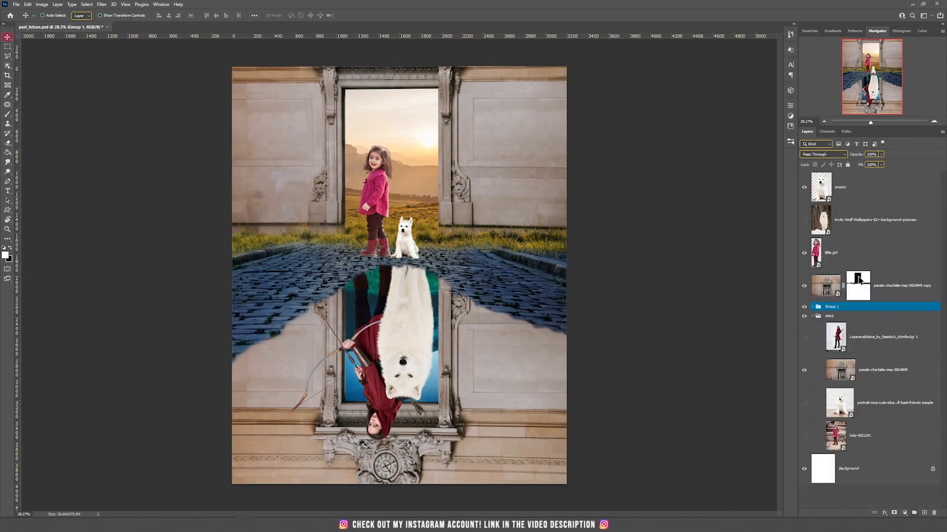
double_click(830, 307)
key(Return)
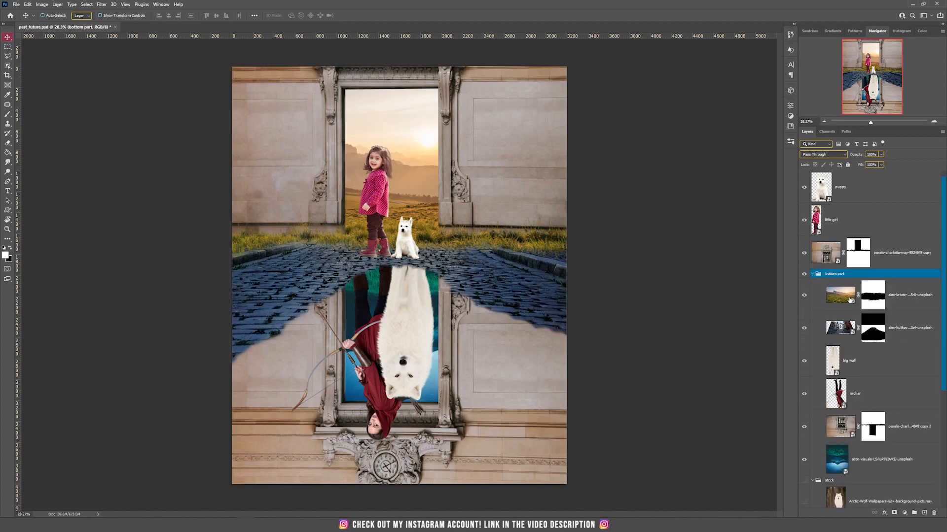
Move the meadow layer out of the "bottom part" group to just above it, and collapse the group
drag(850, 300, 849, 268)
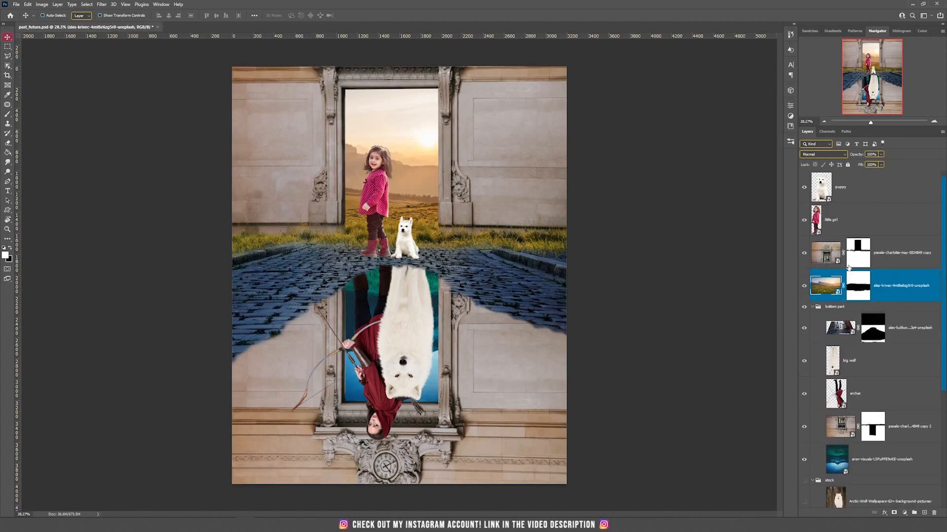
click(817, 306)
click(812, 307)
Group the puppy, little girl, upper wall and meadow layers as "top part", and collapse the stock group
click(894, 283)
shift+click(879, 191)
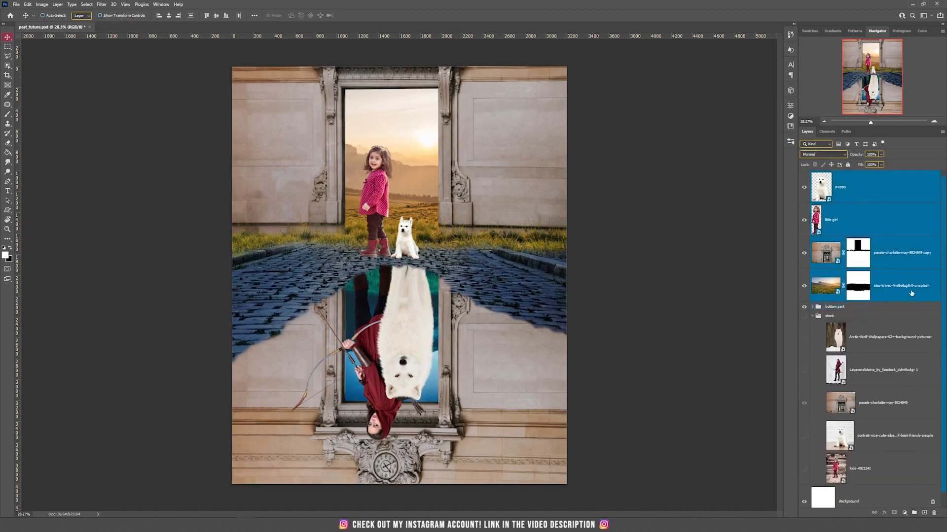
click(915, 514)
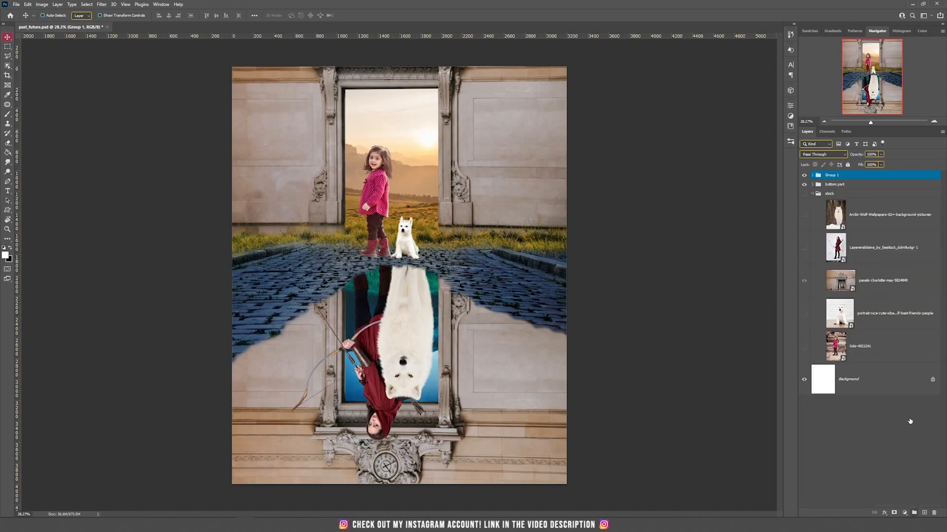
double_click(833, 176)
text(top part)
key(Return)
click(811, 194)
click(834, 184)
drag(477, 238, 520, 202)
click(832, 175)
key(ctrl+z)
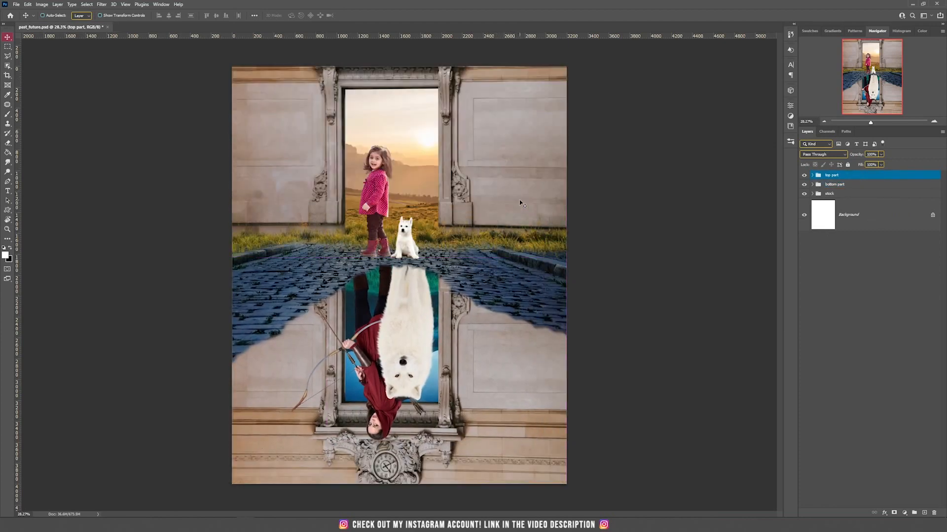
Add a Gradient Map adjustment above the cobblestone street layer in the "bottom part" group
click(812, 185)
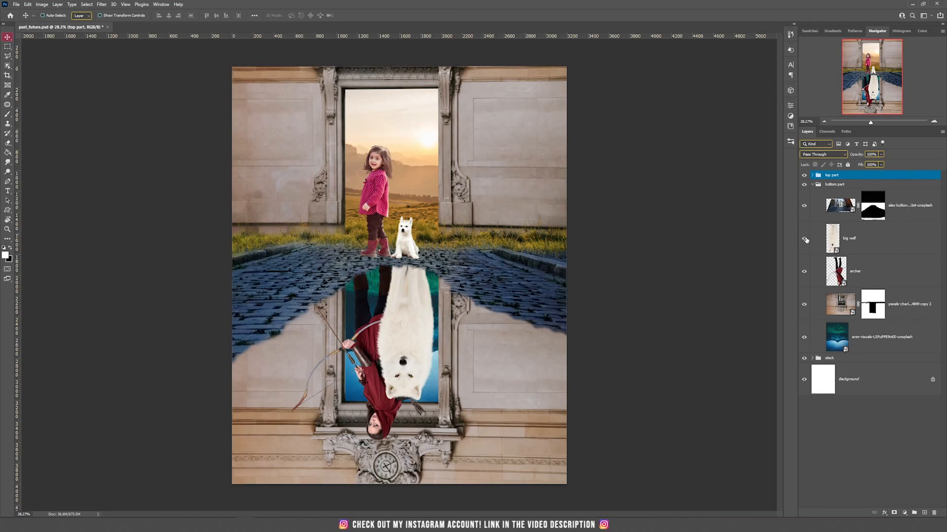
click(917, 211)
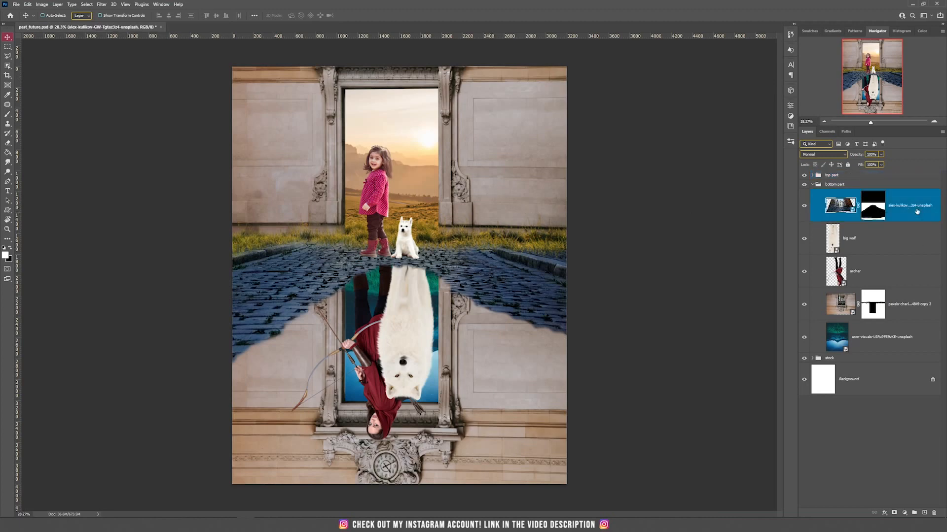
click(905, 513)
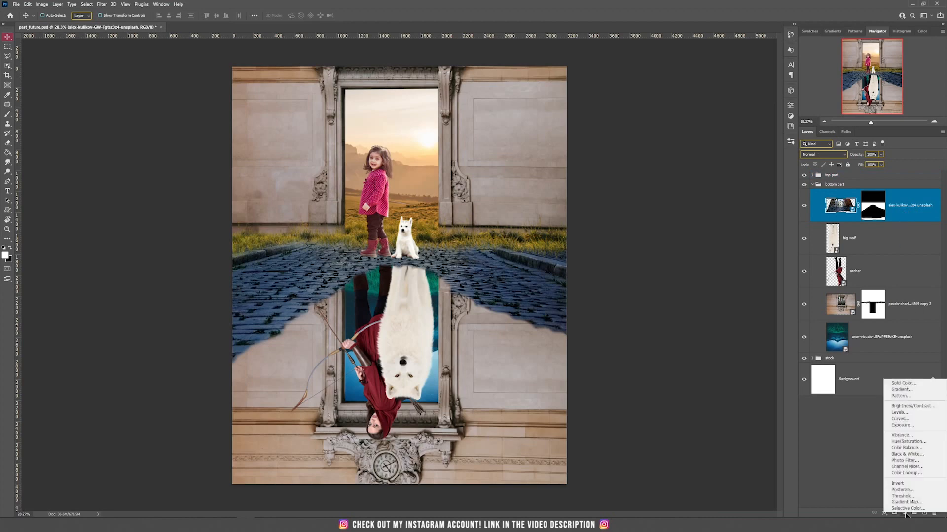
click(905, 502)
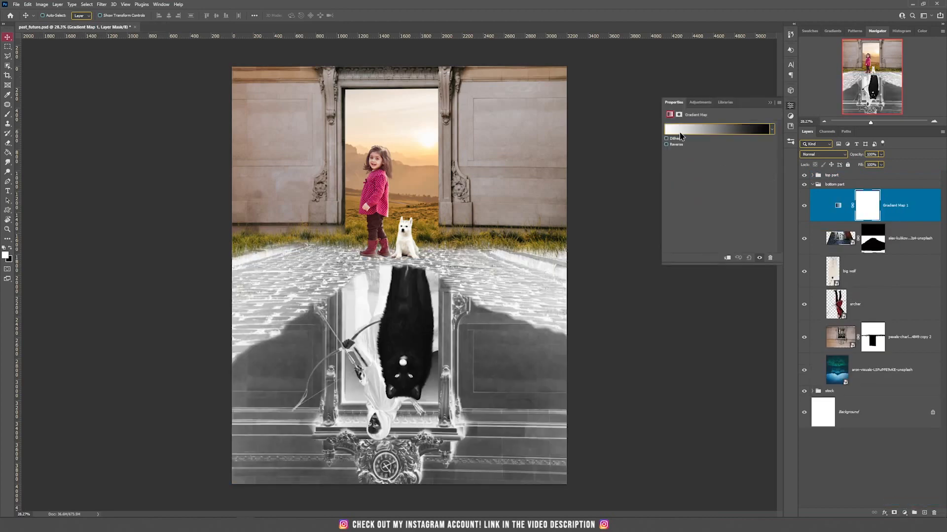
Set the gradient map's colours to run from dark blue 2d4656 at the start to light blue at the end
click(680, 136)
double_click(552, 217)
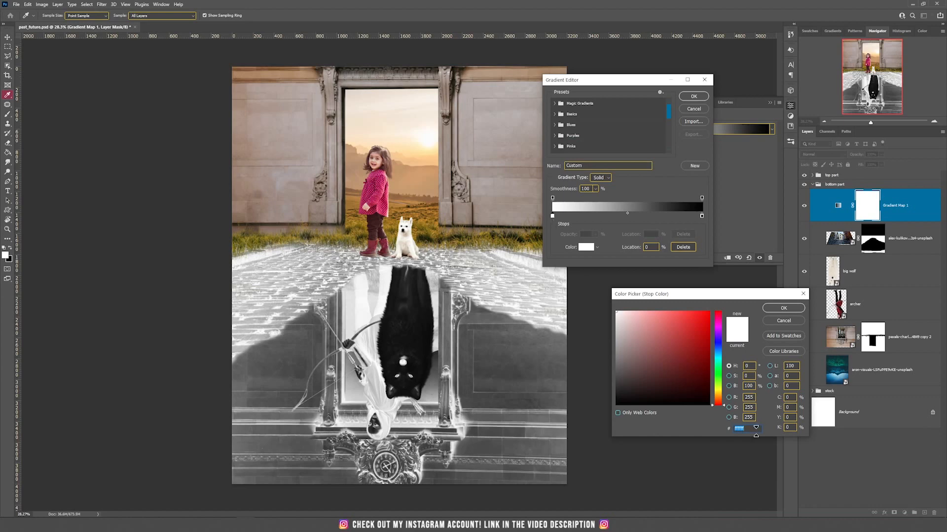
key(ctrl+v)
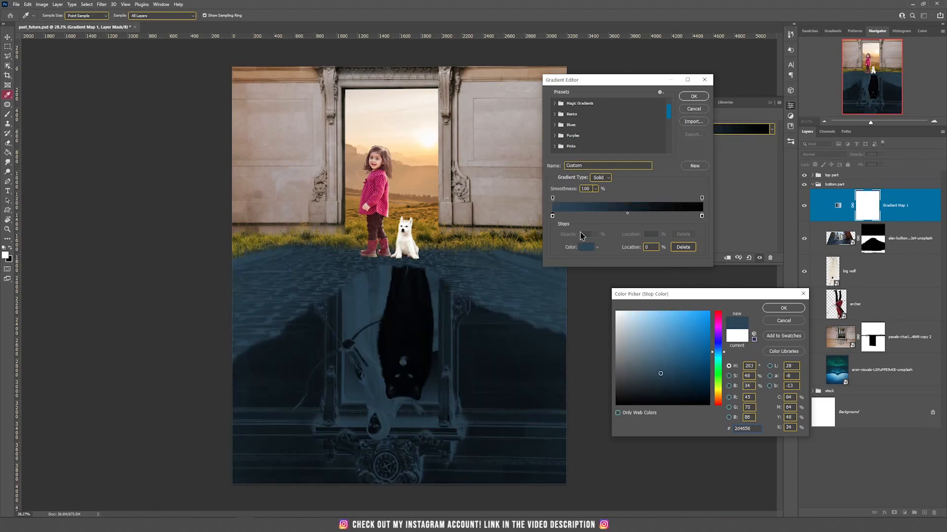
click(784, 308)
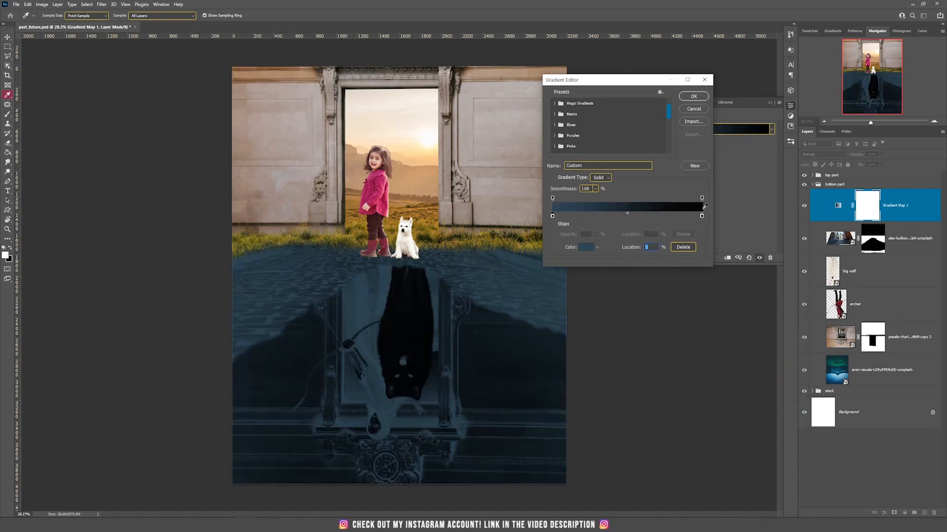
click(701, 216)
click(586, 247)
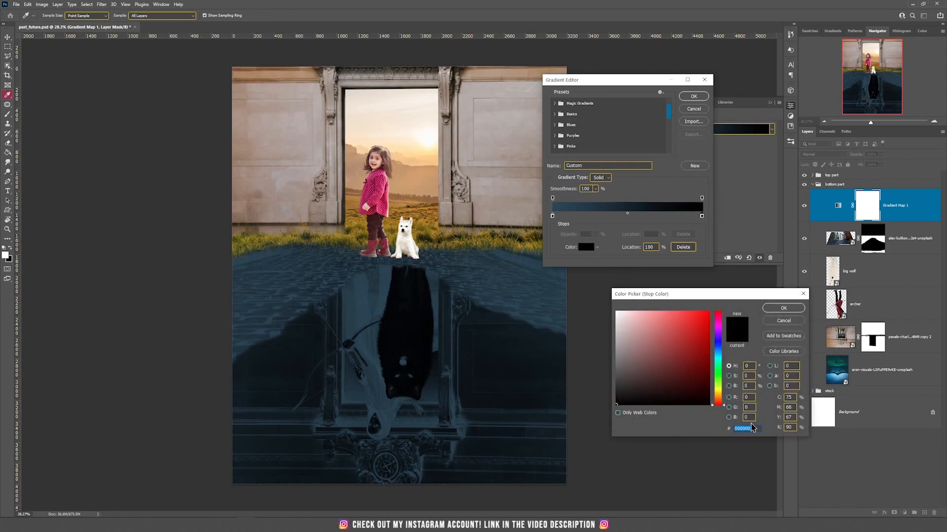
key(ctrl+v)
click(784, 308)
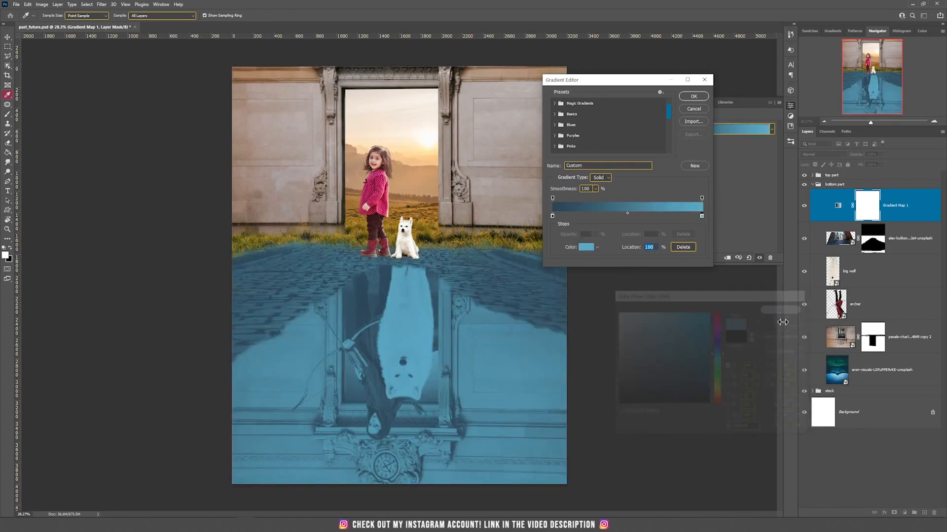
click(693, 96)
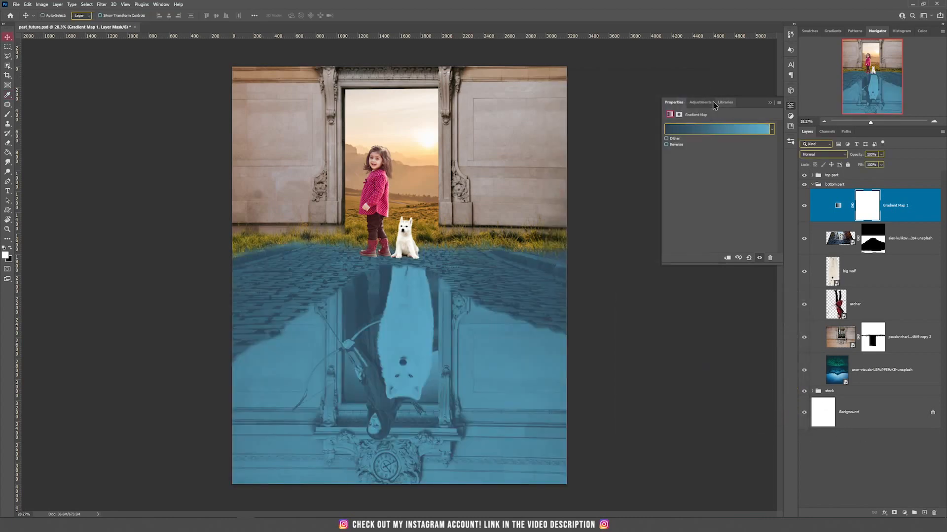
Blend the gradient map in Soft Light, move it below the street layer, and compare the image with it off and on
click(815, 155)
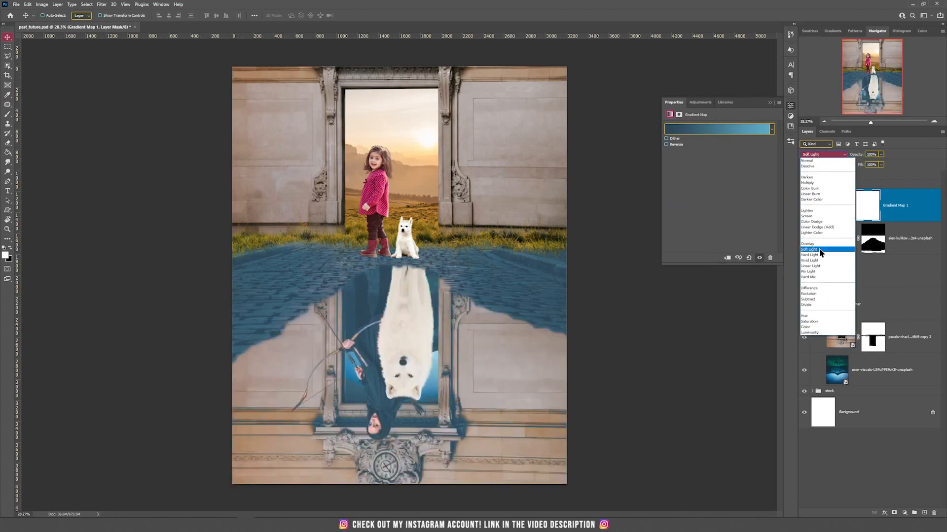
click(819, 250)
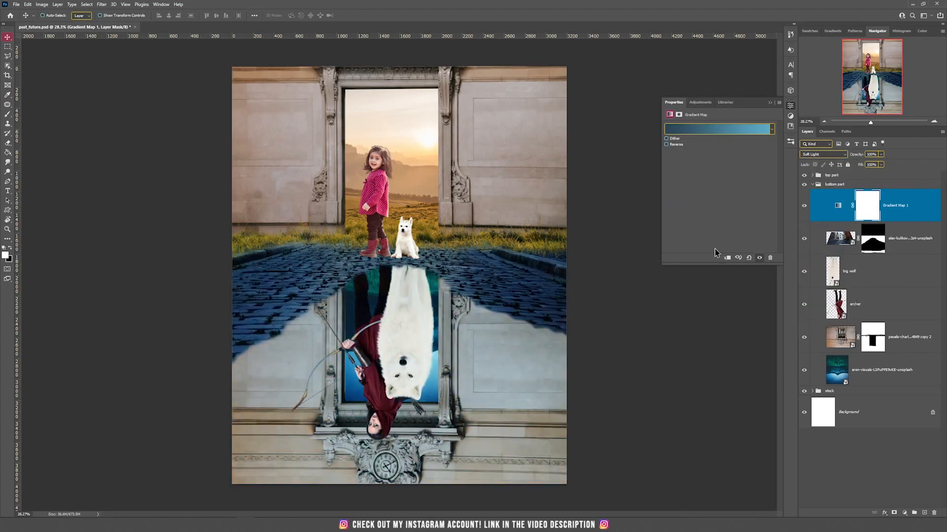
drag(917, 219, 917, 253)
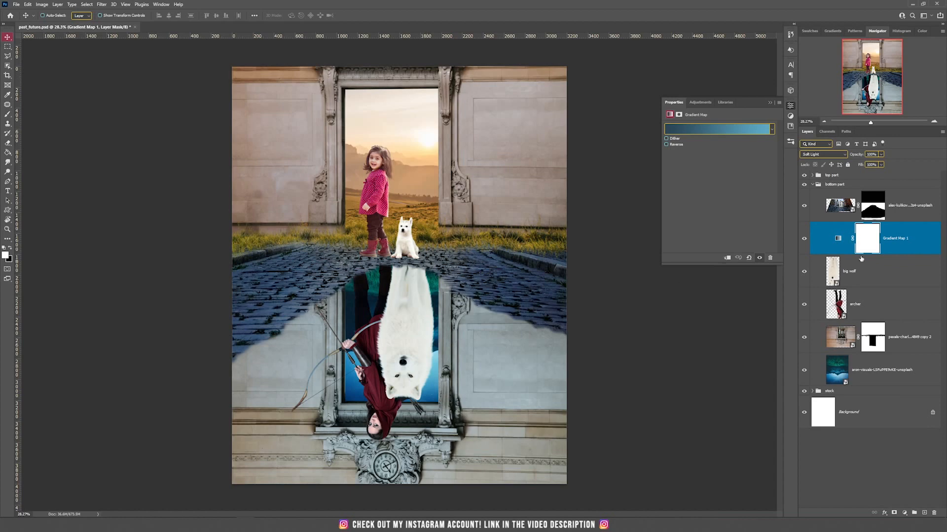
click(803, 241)
click(803, 241)
Add a Selective Color adjustment above the cobblestone street layer and clip it to that layer
click(900, 207)
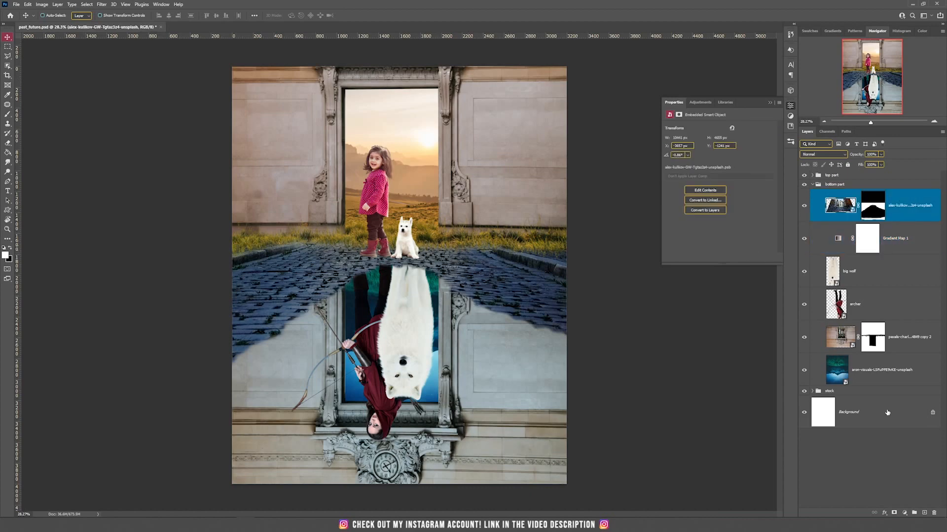
click(904, 512)
click(905, 505)
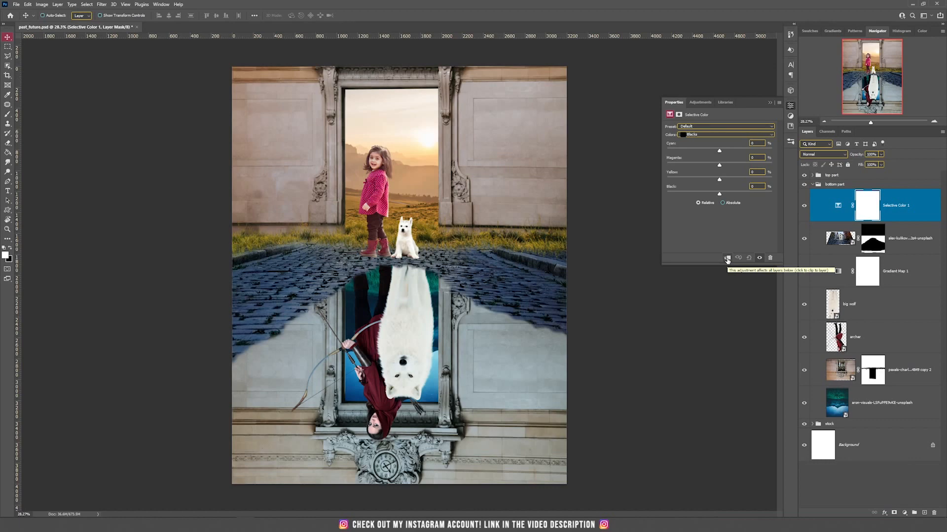
click(727, 258)
click(852, 206)
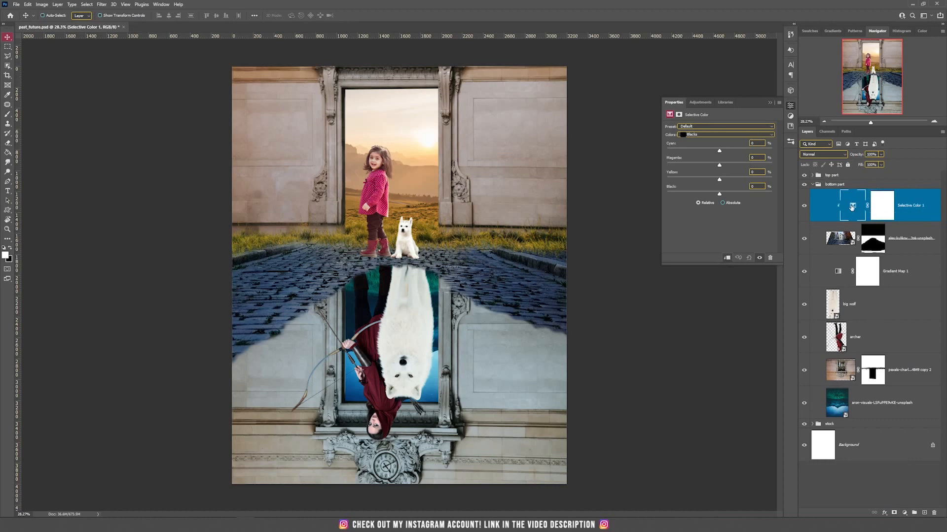
Warm the street's Neutrals in Selective Color with Cyan -40, Magenta -13 and Yellow +17
click(720, 135)
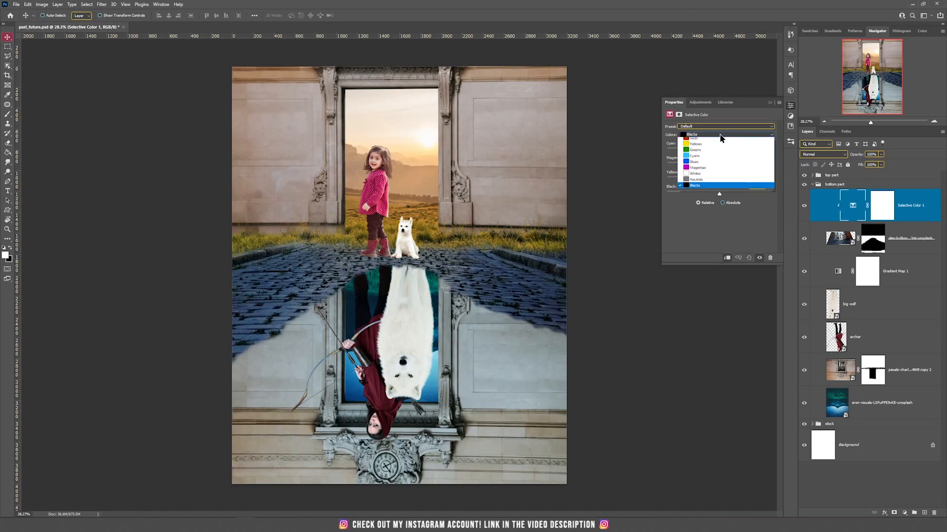
click(697, 181)
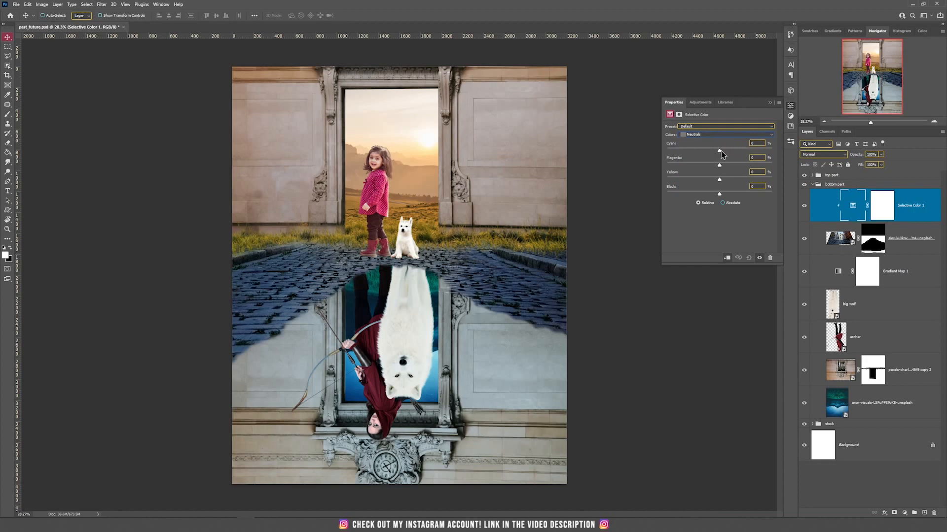
drag(721, 154, 717, 151)
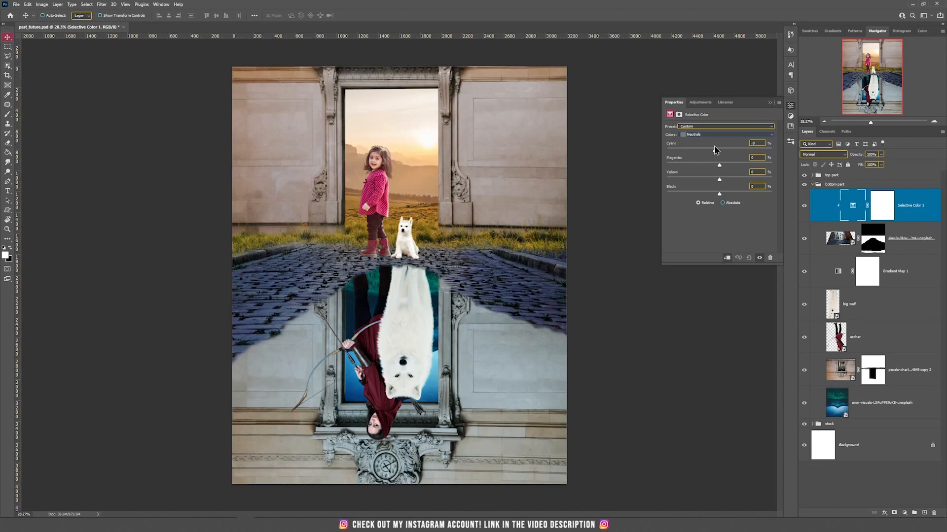
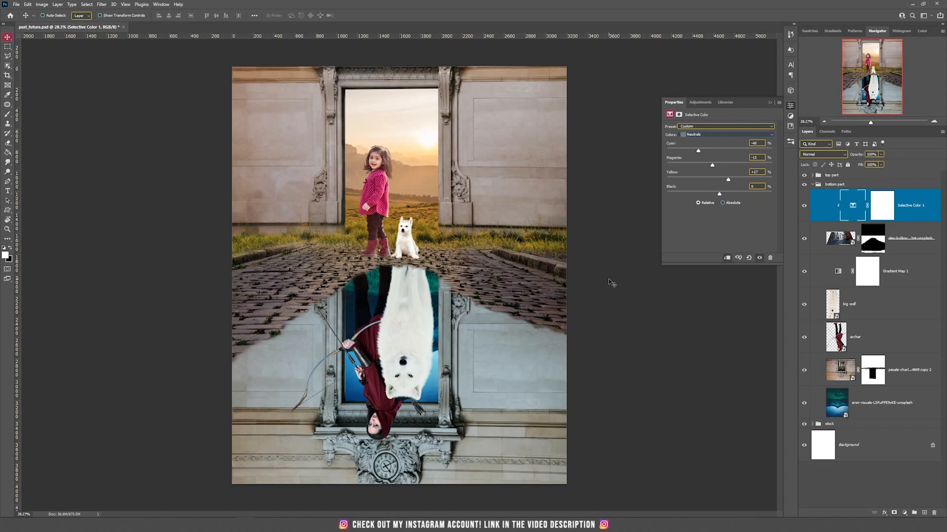
click(771, 106)
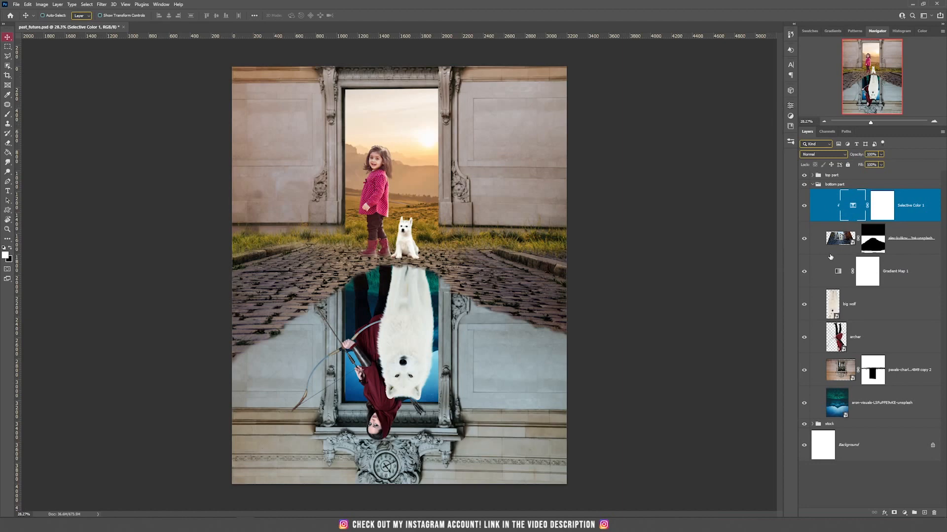
Add a Brightness/Contrast adjustment clipped to the street, with brightness about -118 and contrast about 15
click(903, 513)
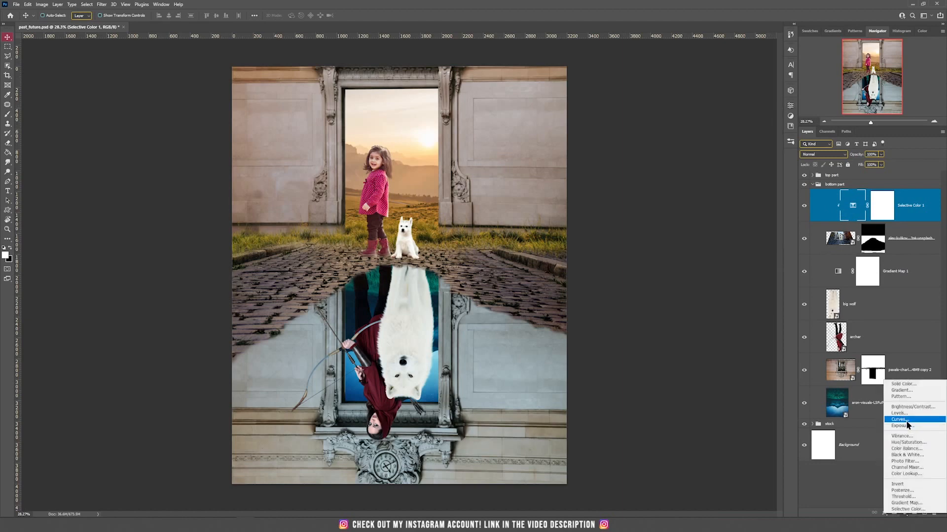
click(791, 105)
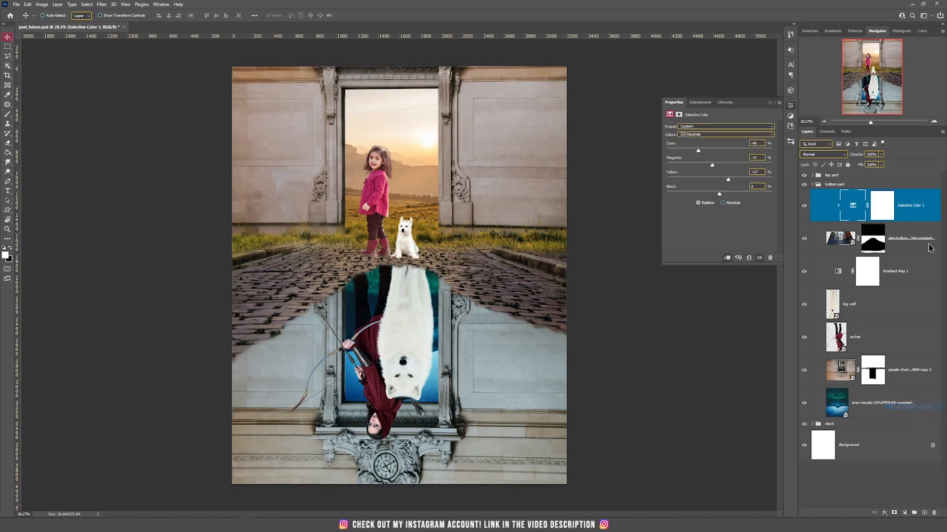
click(727, 257)
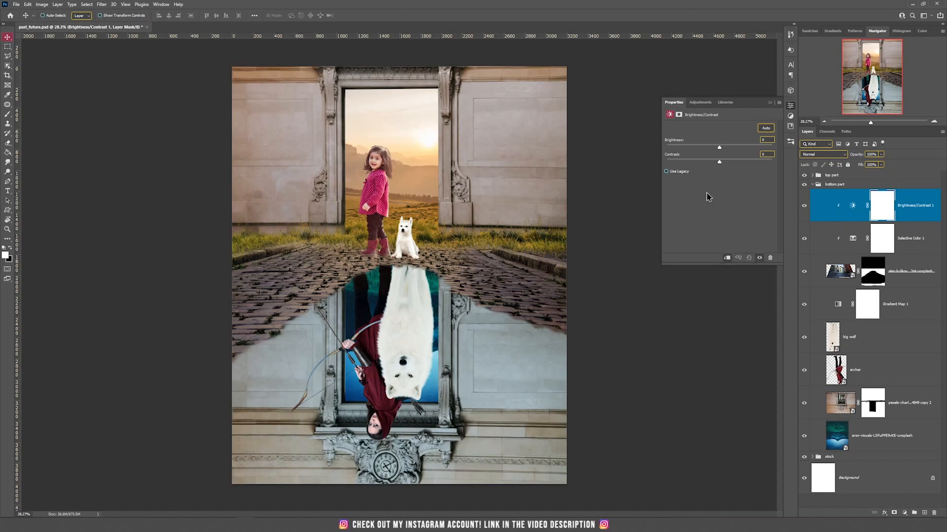
drag(705, 150, 678, 146)
drag(719, 162, 727, 161)
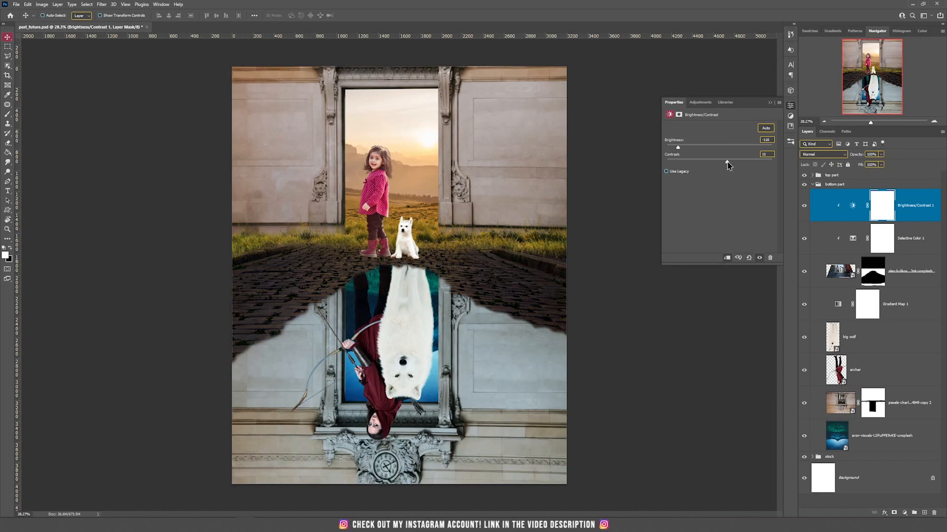
Invert the mask of the street's Brightness/Contrast layer and prepare an enlarged brush with 10% flow
click(886, 211)
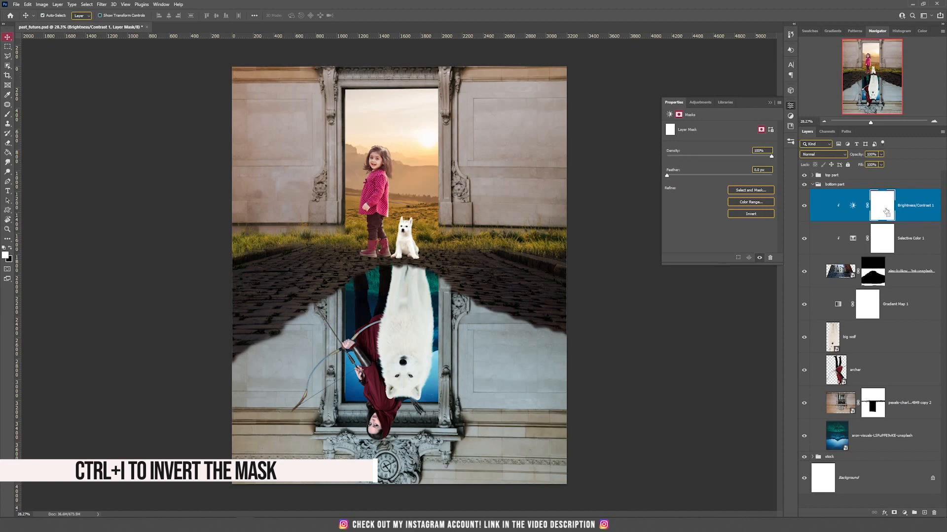
key(ctrl+i)
key(b)
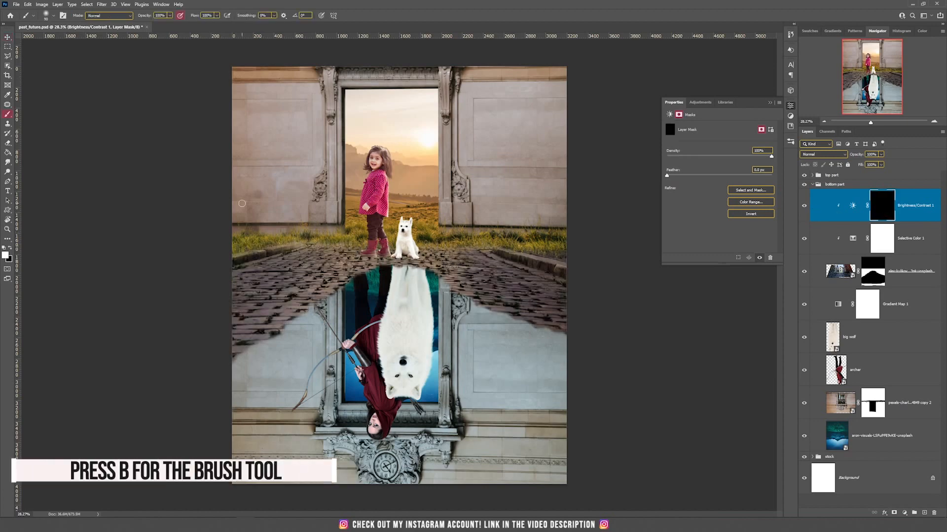
key(bracketright)
key(bracketright)
key(bracketright)
key(bracketright)
key(bracketright)
key(bracketright)
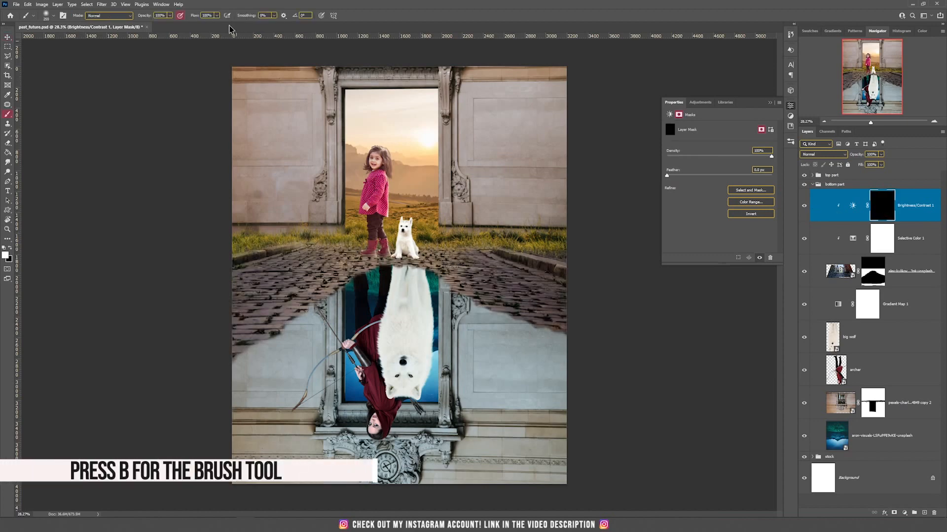
click(205, 16)
key(BackSpace)
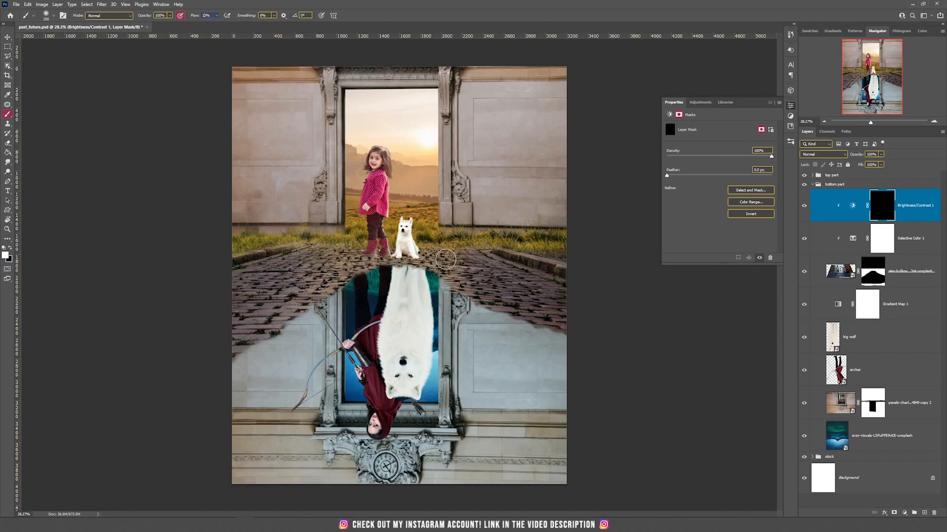
key(Return)
Paint white on the mask with a large soft brush to darken both sides of the cobblestone street
key(bracketright)
key(bracketright)
key(bracketright)
key(bracketright)
key(bracketright)
key(bracketright)
mouse_move(572, 309)
mouse_down()
mouse_move(537, 302)
mouse_move(562, 269)
mouse_move(476, 279)
mouse_move(460, 297)
mouse_move(498, 306)
mouse_up()
mouse_move(290, 317)
mouse_down()
mouse_move(282, 322)
mouse_move(296, 316)
mouse_up()
mouse_move(337, 286)
mouse_down()
mouse_move(292, 309)
mouse_move(192, 281)
mouse_move(297, 247)
mouse_move(269, 255)
mouse_up()
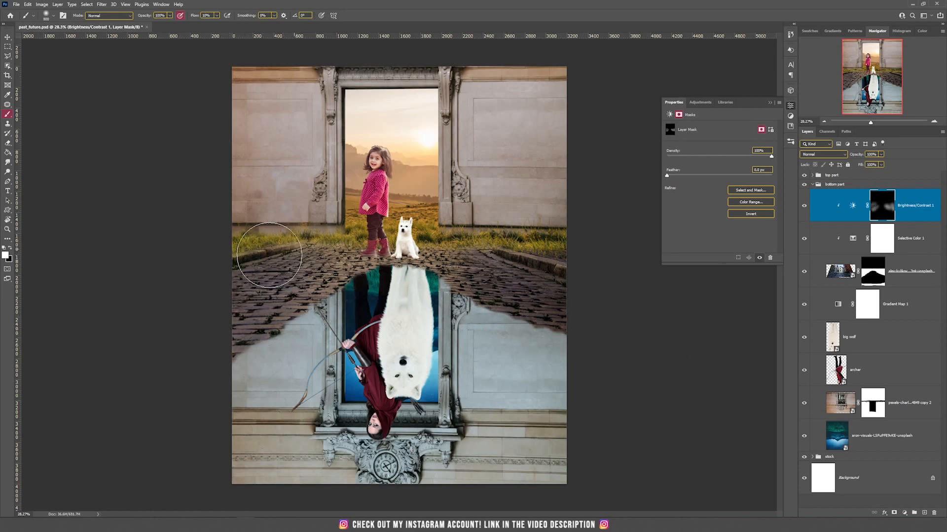
key(v)
Add a Brightness/Contrast adjustment clipped to the flipped lower wall, with brightness about -121 and contrast about 42
click(915, 396)
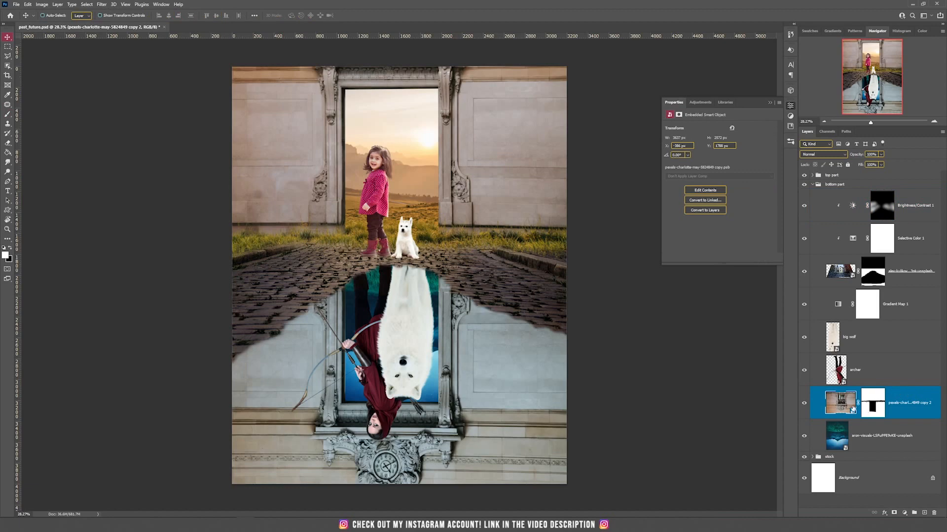
click(904, 513)
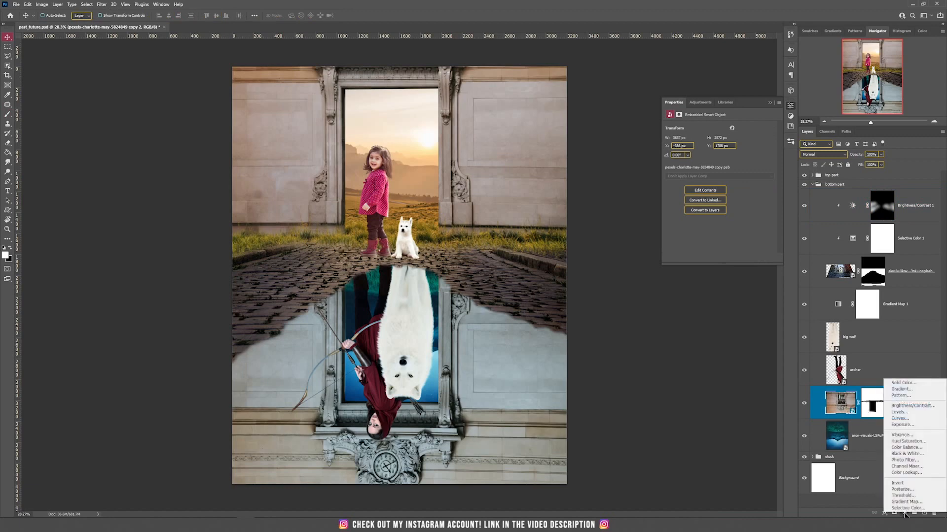
click(912, 406)
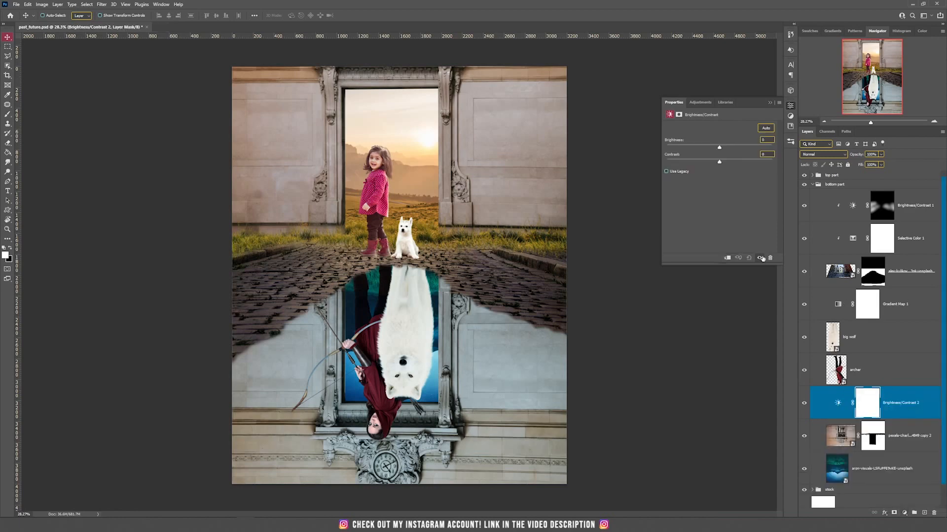
click(726, 258)
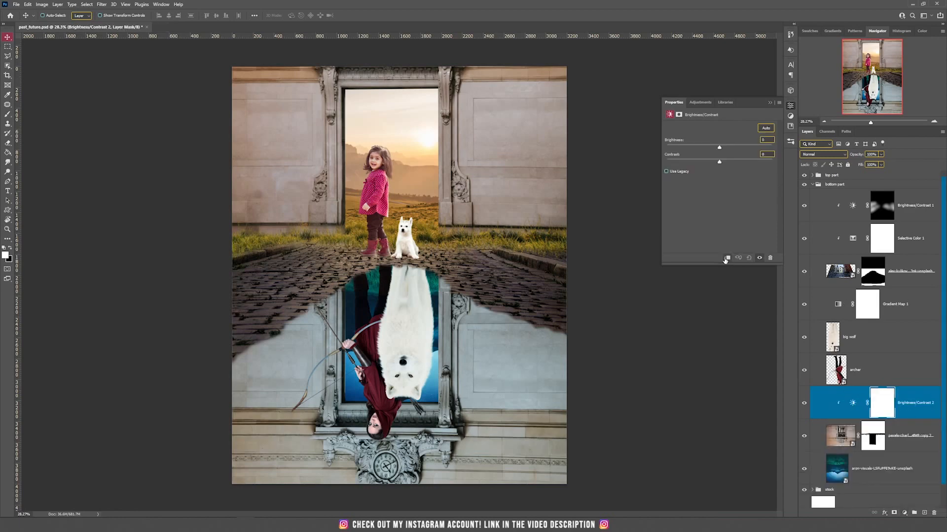
click(689, 147)
drag(690, 148, 741, 164)
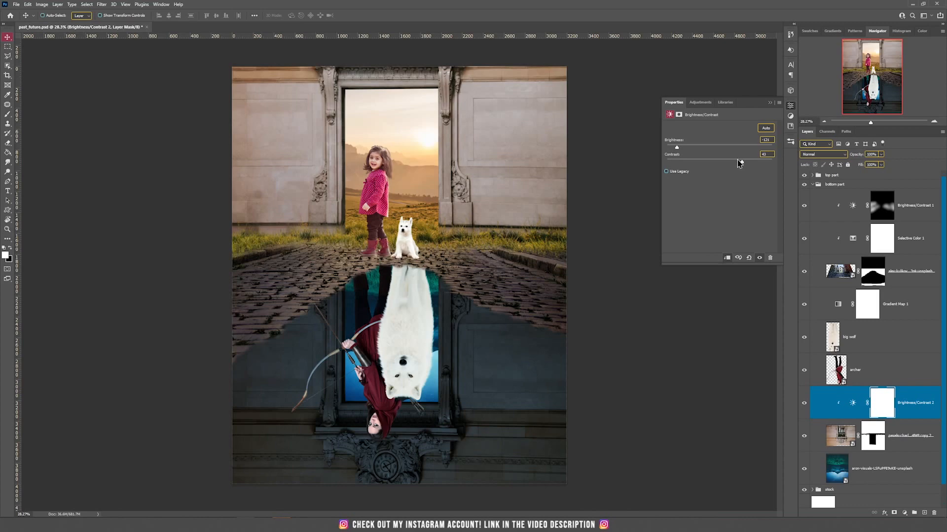
Invert the mask of the lower wall's Brightness/Contrast layer and prepare a very large soft white brush
click(884, 410)
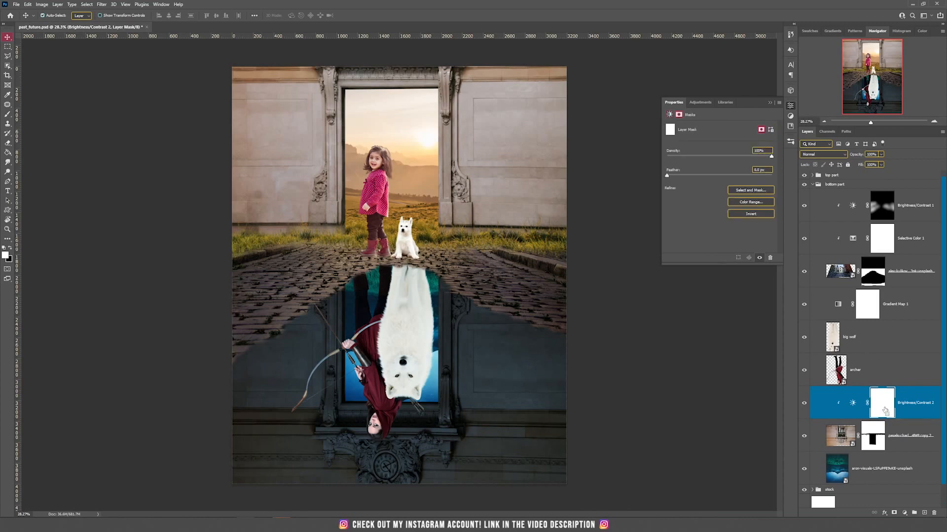
key(ctrl+i)
key(b)
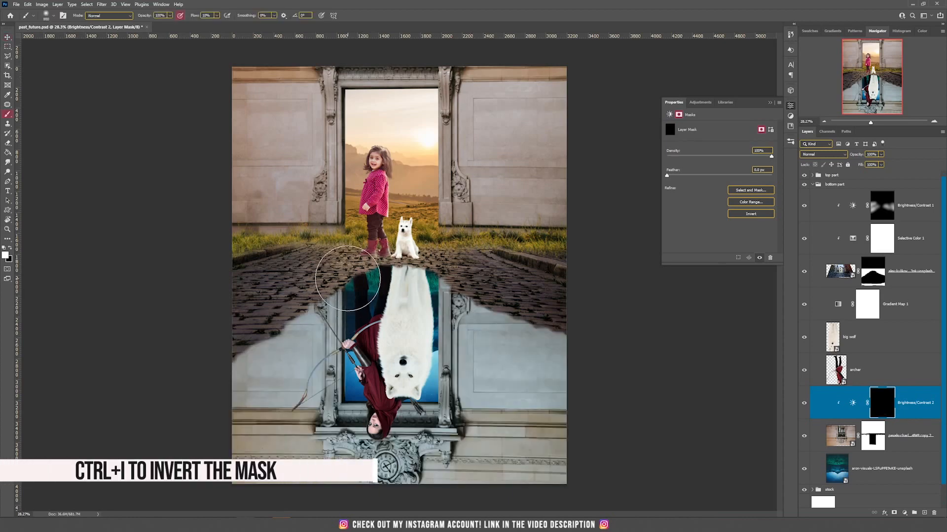
key(bracketright)
key(bracketright)
key(bracketright)
key(bracketright)
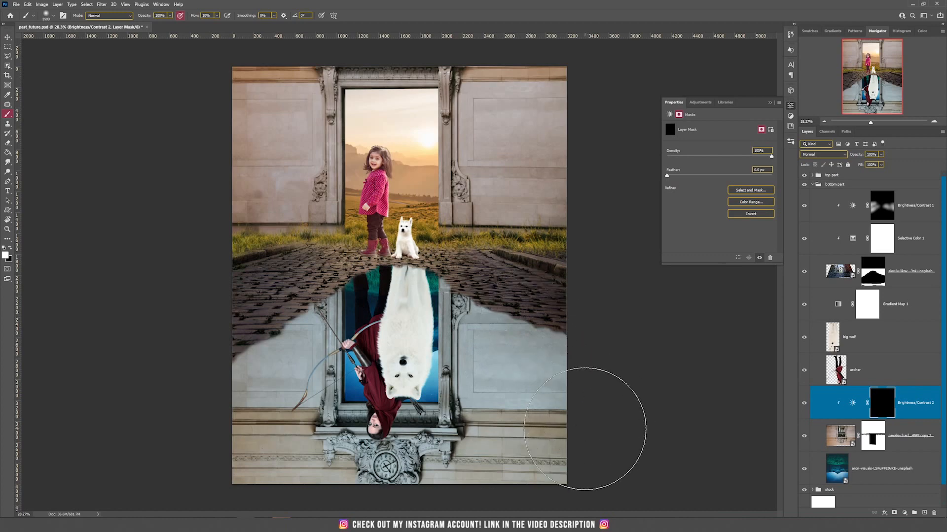
key(bracketright)
key(bracketright)
key(bracketright)
key(bracketright)
Paint white on the mask at 10% flow to darken the lower wall's outer edges and the area around the clock
mouse_move(622, 461)
mouse_down()
mouse_move(571, 475)
mouse_move(348, 496)
mouse_move(173, 469)
mouse_move(557, 433)
mouse_move(577, 339)
mouse_move(454, 444)
mouse_move(629, 374)
mouse_move(557, 479)
mouse_up()
key(alt+Tab)
key(alt+Tab)
mouse_move(220, 469)
mouse_down()
mouse_move(401, 358)
mouse_move(316, 313)
mouse_up()
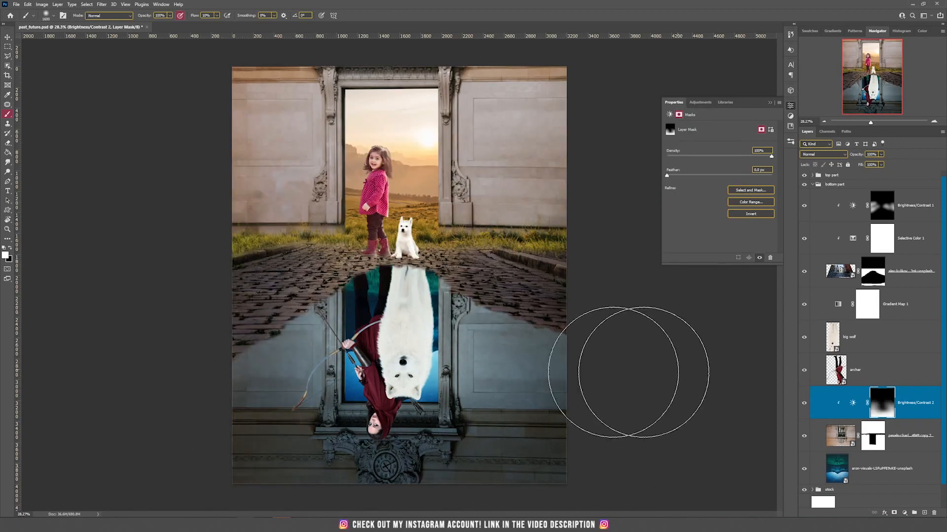
key(v)
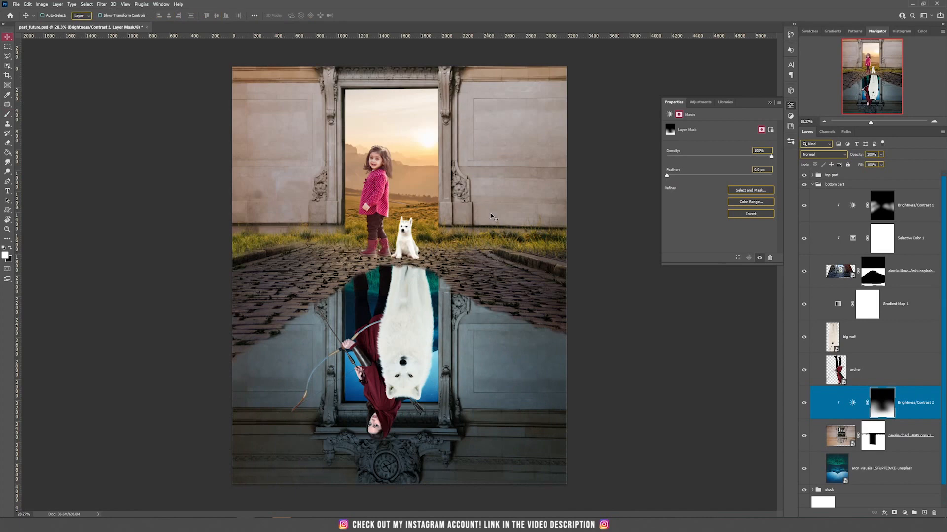
Create a Soft Light layer filled with its neutral 50% gray above the wall's Brightness/Contrast layer and clip it to the wall
click(70, 7)
mouse_move(57, 5)
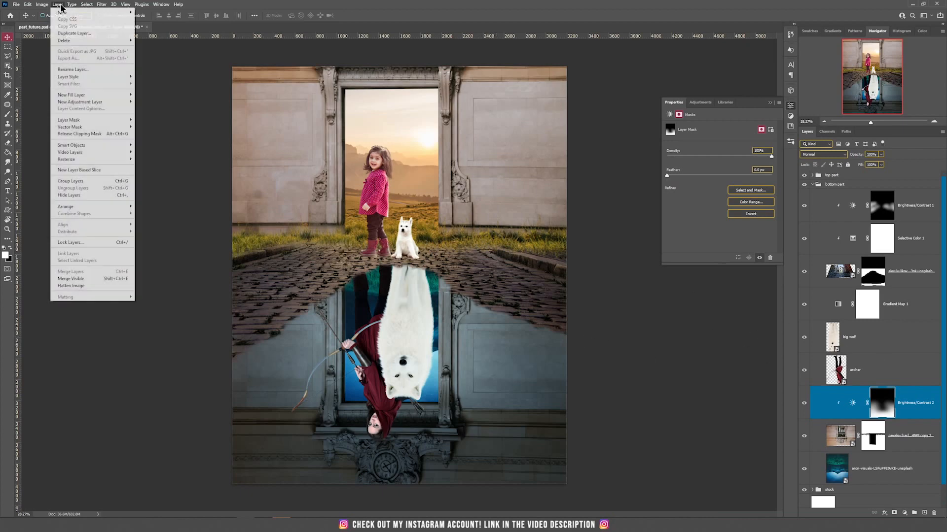
click(146, 11)
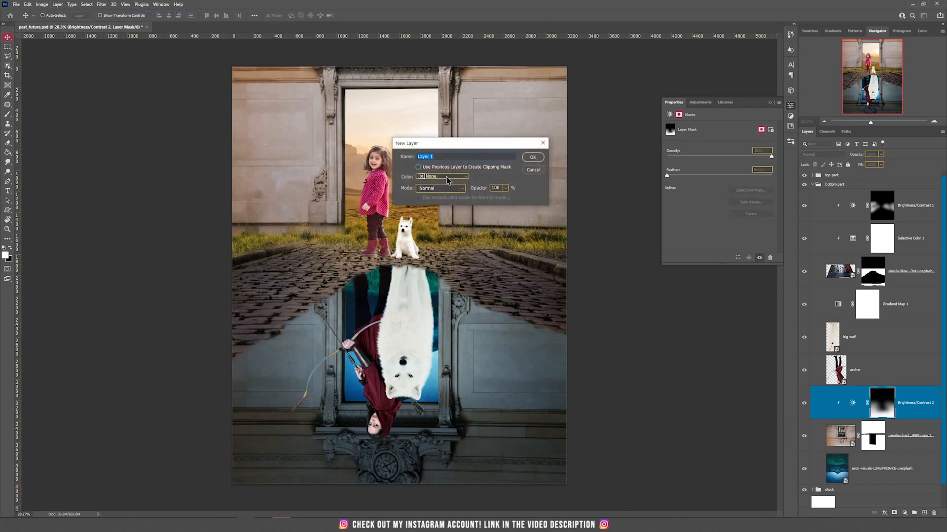
click(441, 188)
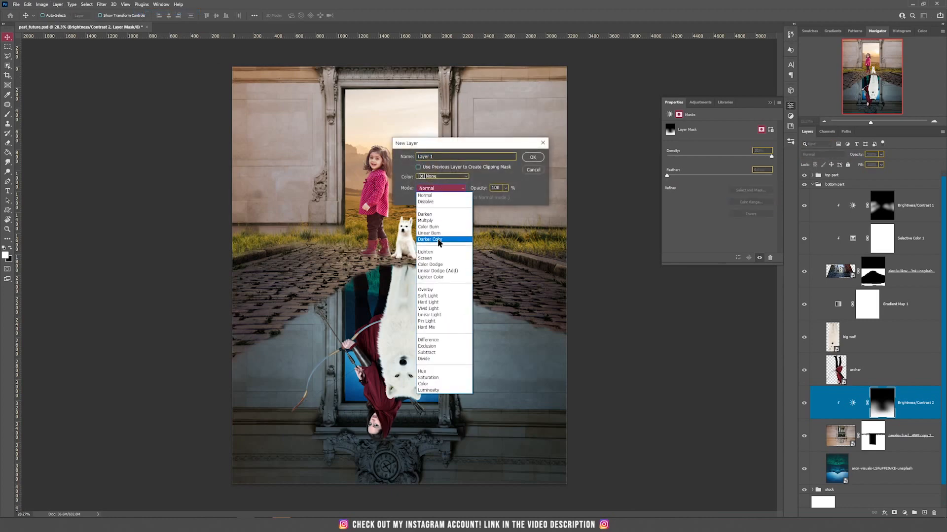
click(428, 296)
click(434, 198)
click(533, 157)
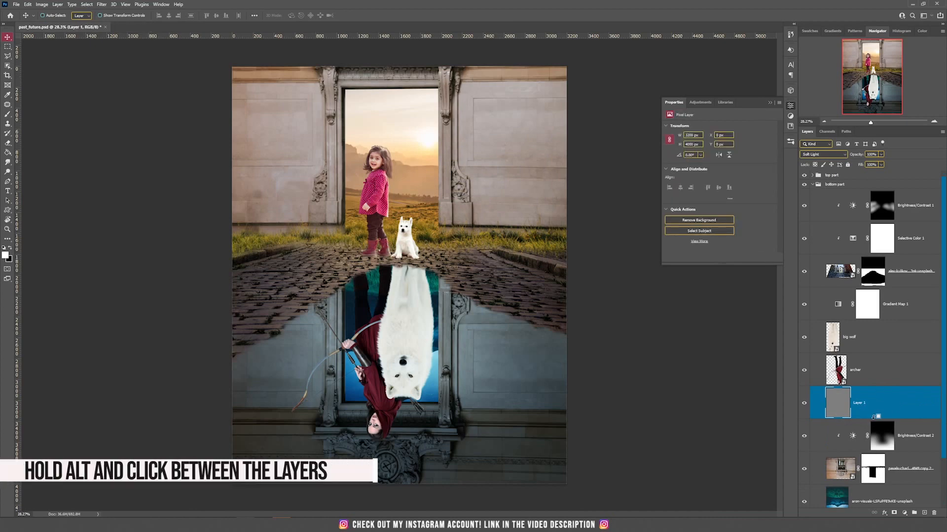
alt+click(874, 417)
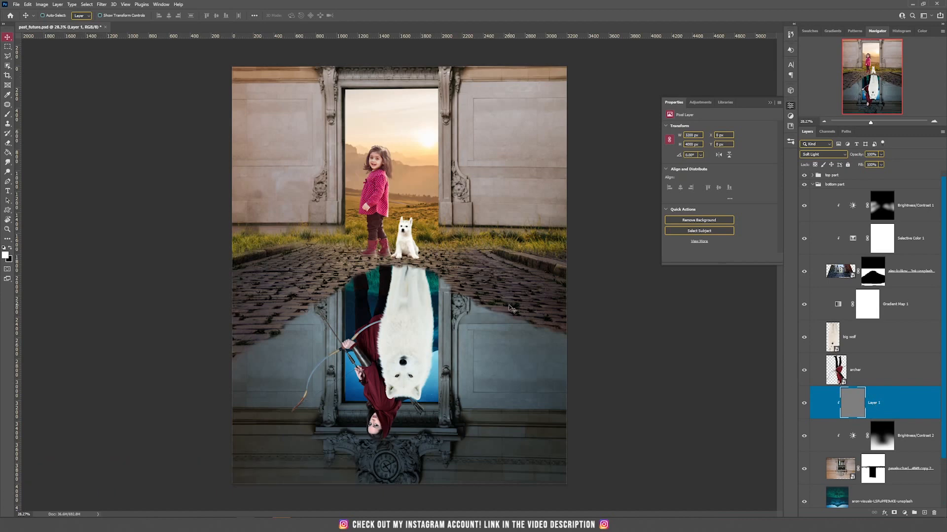
Paint black on the gray layer with a medium-sized soft brush at 3% flow to burn shadows into the lower wall
key(b)
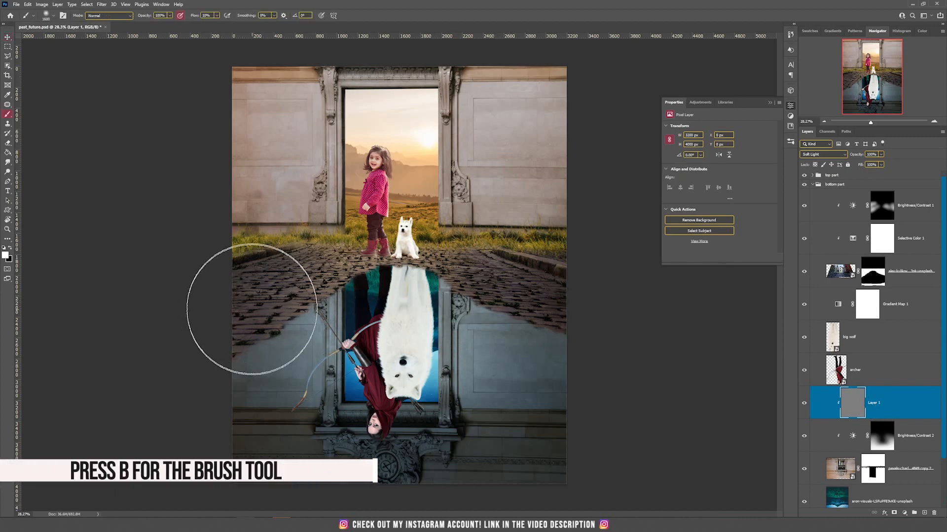
key(bracketleft)
key(bracketleft)
key(bracketleft)
key(bracketleft)
key(bracketleft)
key(bracketleft)
key(bracketleft)
key(bracketleft)
key(bracketleft)
key(bracketleft)
key(bracketleft)
key(bracketleft)
key(bracketleft)
click(10, 248)
key(bracketright)
key(bracketright)
key(bracketright)
key(bracketright)
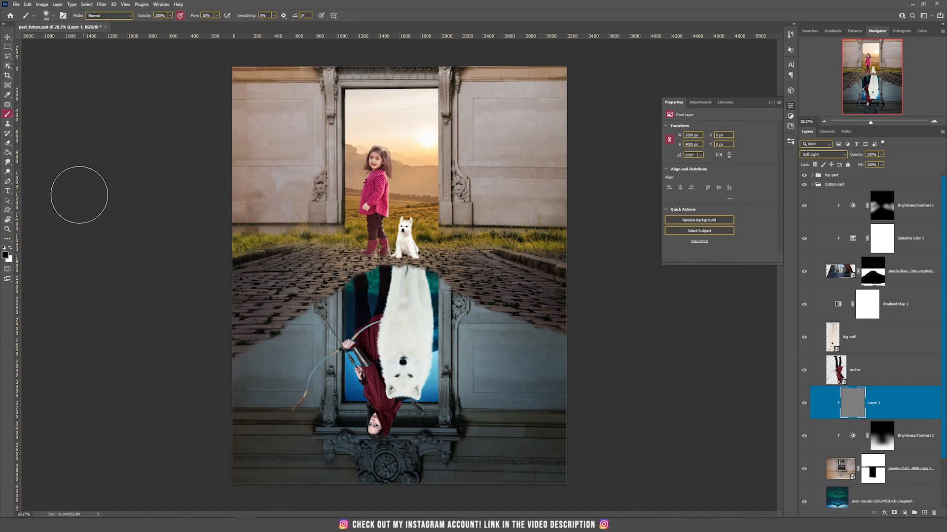
drag(207, 15, 185, 17)
text(3)
mouse_move(311, 311)
mouse_down()
mouse_move(285, 331)
mouse_move(250, 325)
mouse_up()
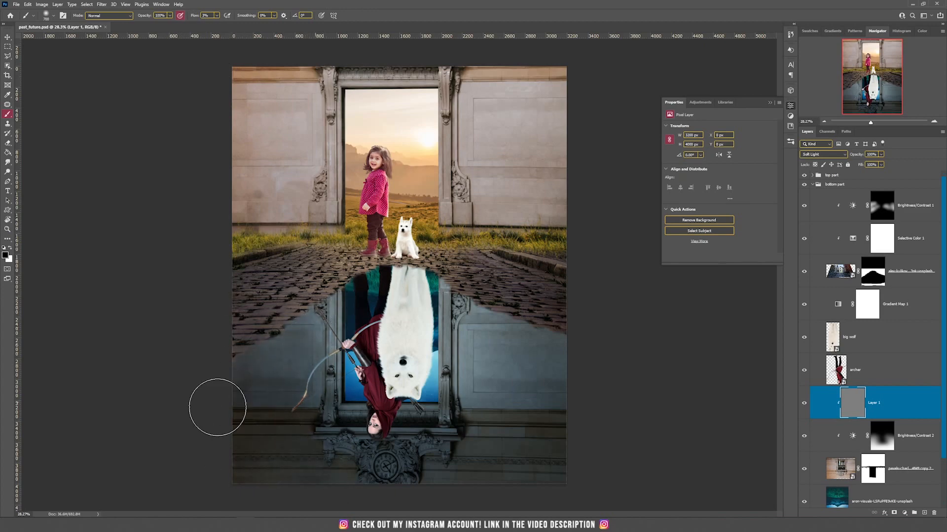
mouse_move(197, 410)
mouse_down()
mouse_move(543, 305)
mouse_move(621, 386)
mouse_up()
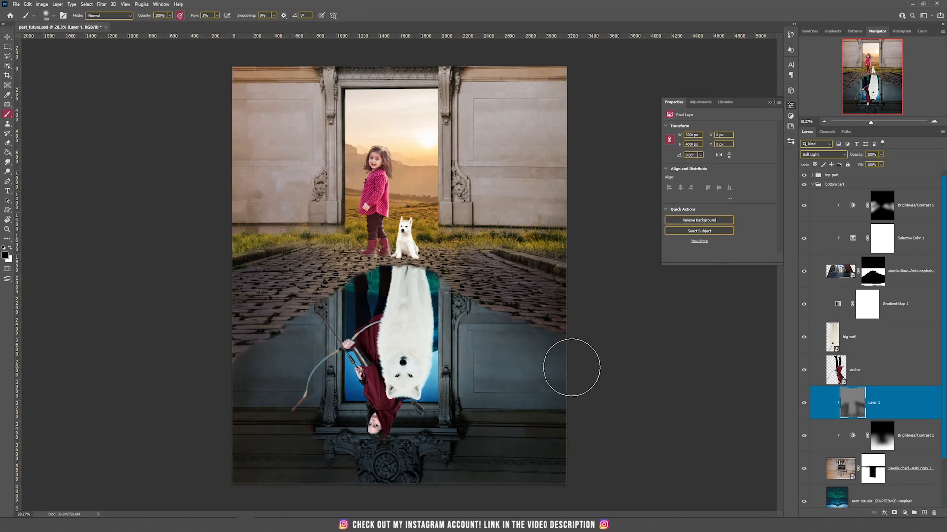
key(v)
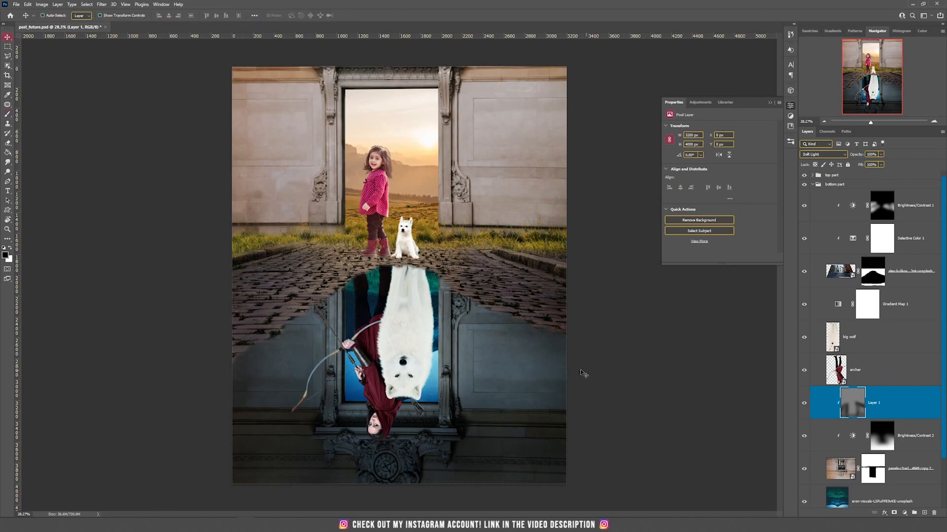
Rotate the canvas view by 180° so the archer and big wolf stand upright
key(r)
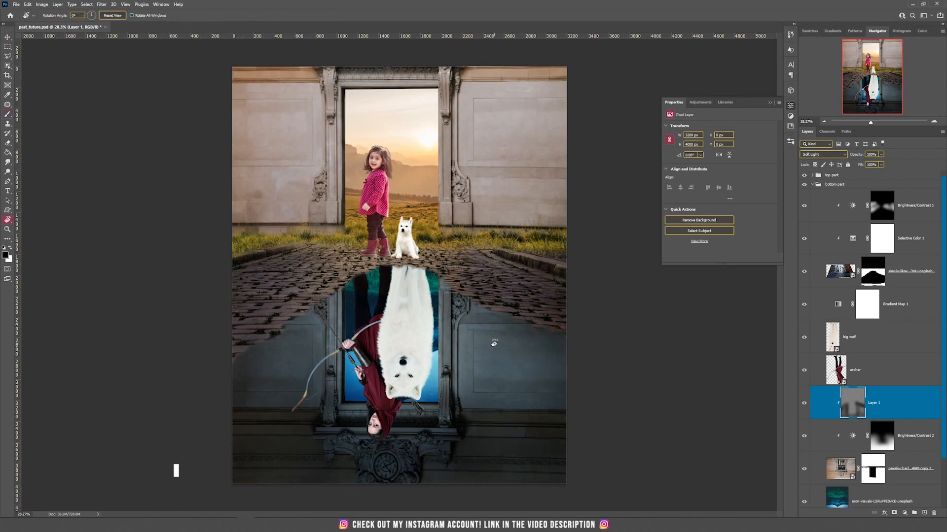
drag(499, 341, 274, 209)
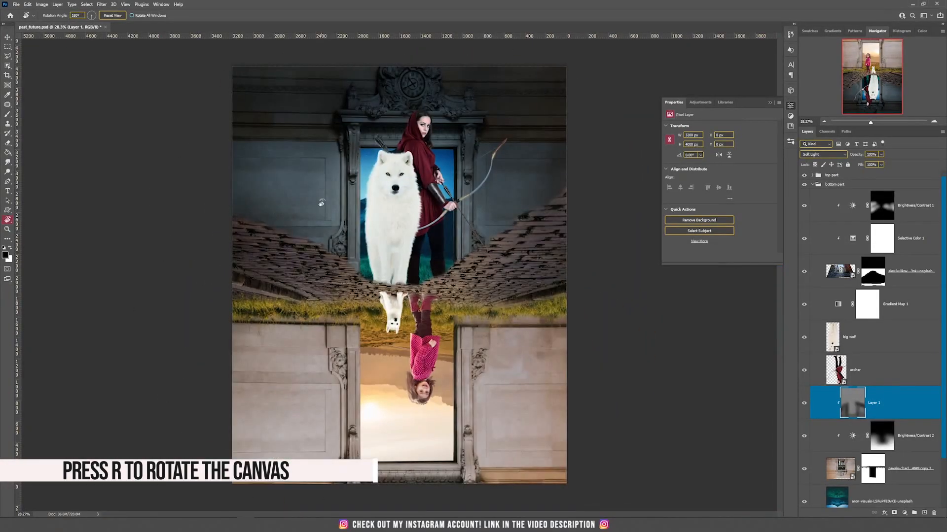
key(v)
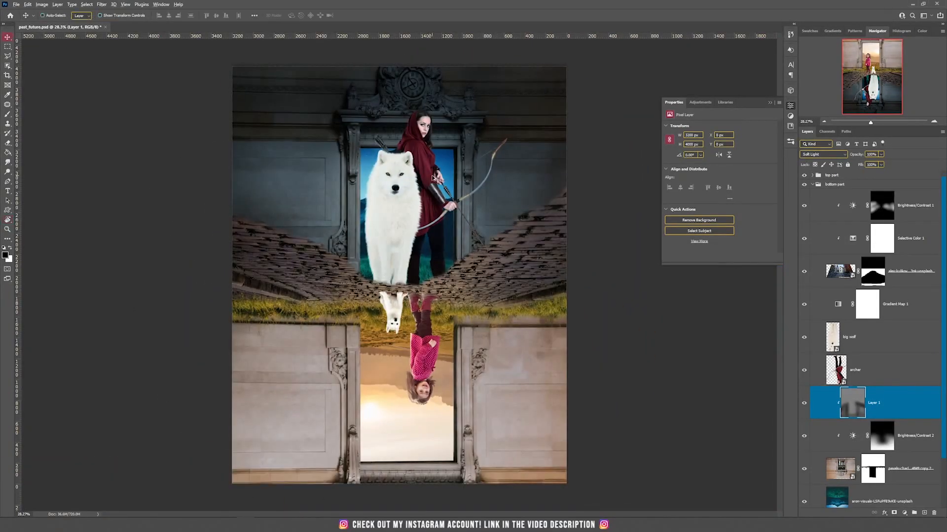
scroll(434, 176, up, 4)
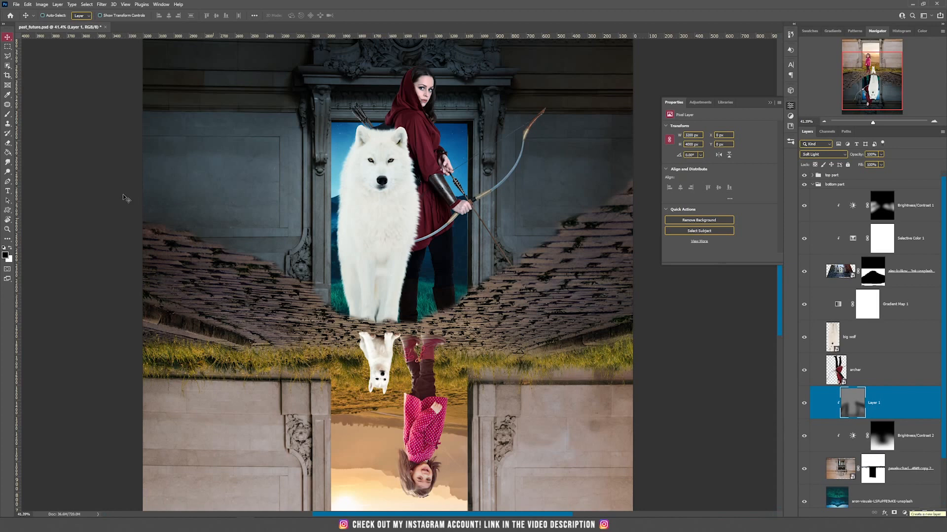
Create a Linear Dodge (Add) layer filled with its neutral black above the gray layer and clip it to the wall
click(57, 4)
mouse_move(64, 12)
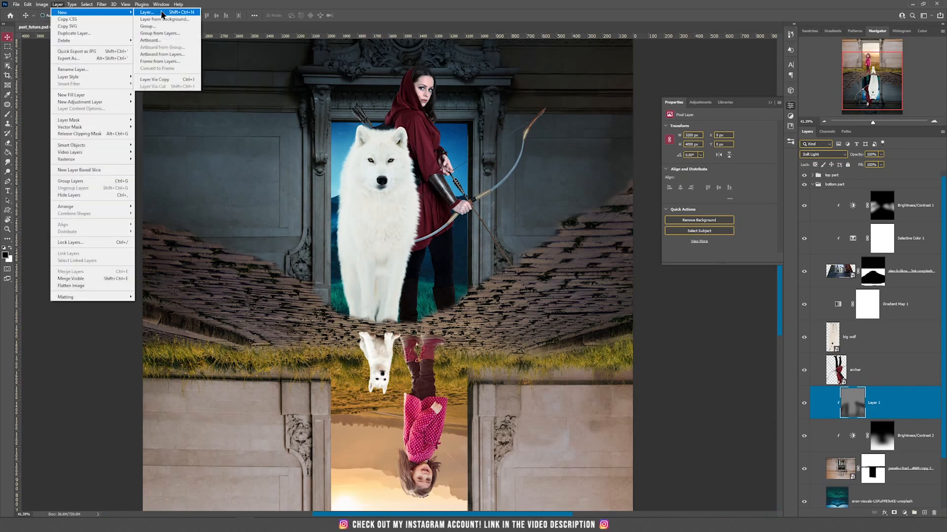
click(162, 13)
click(441, 188)
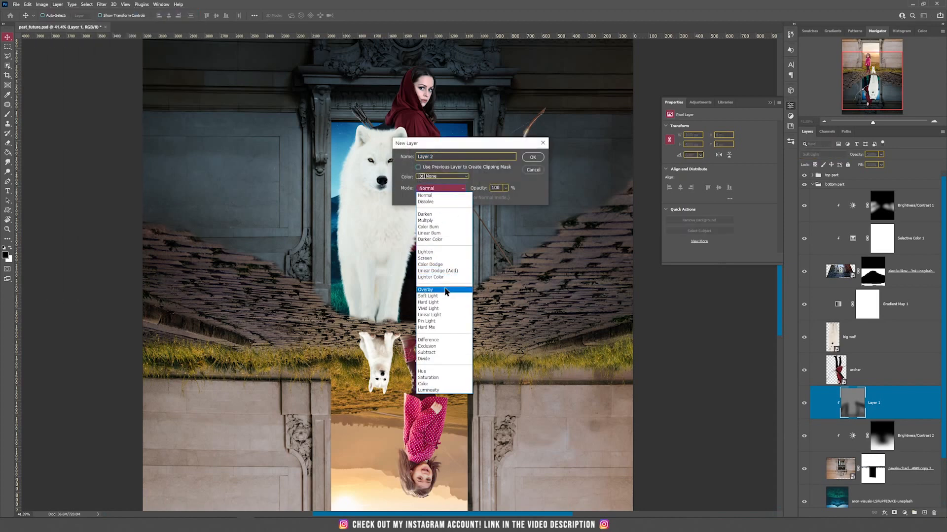
click(446, 270)
click(434, 198)
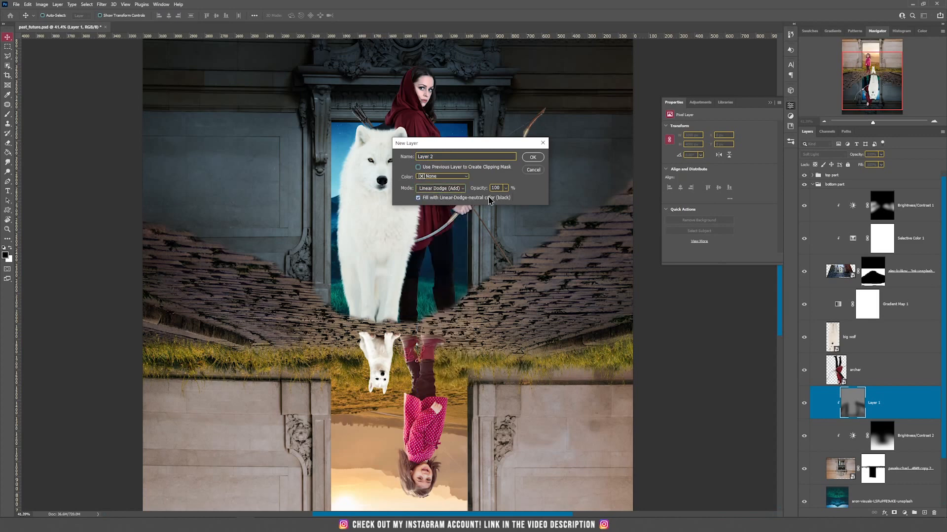
click(534, 157)
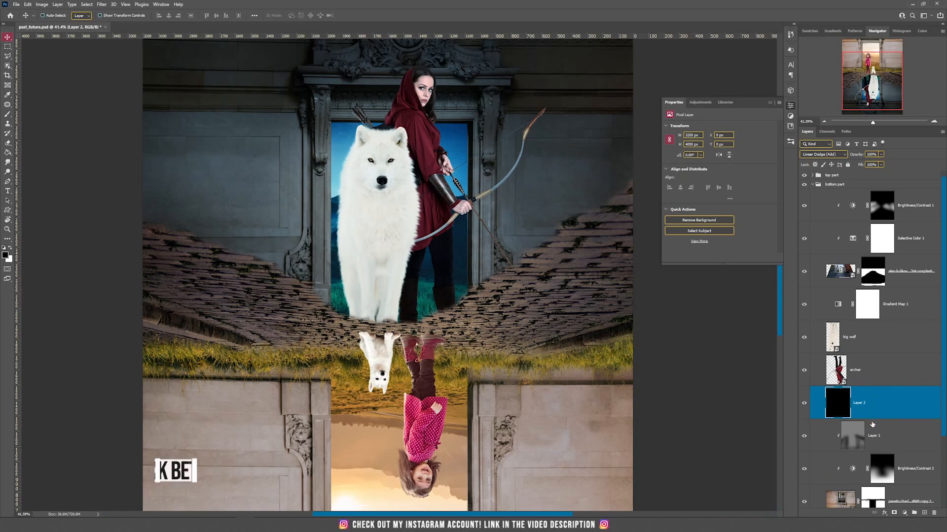
alt+click(860, 418)
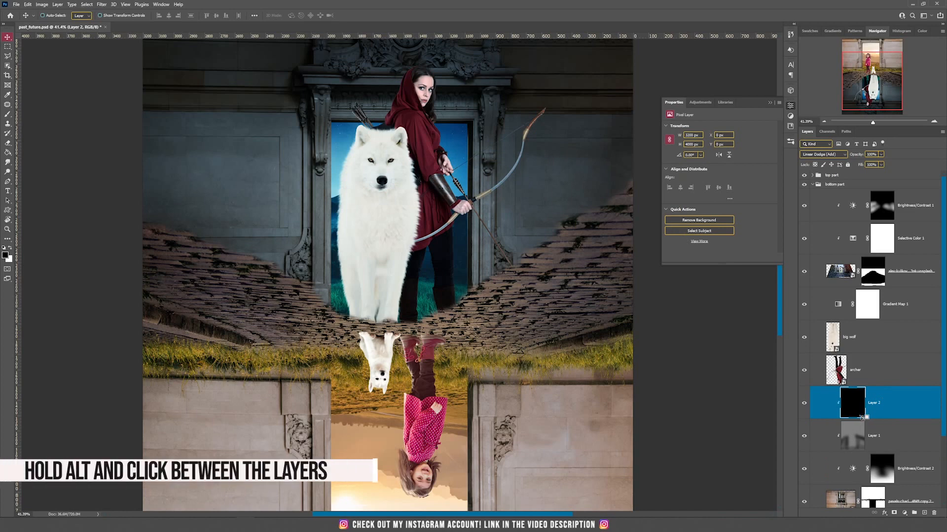
Paint a blue glow on the Linear Dodge layer along the doorway frame, using a soft 3% flow brush and blue foreground color
key(b)
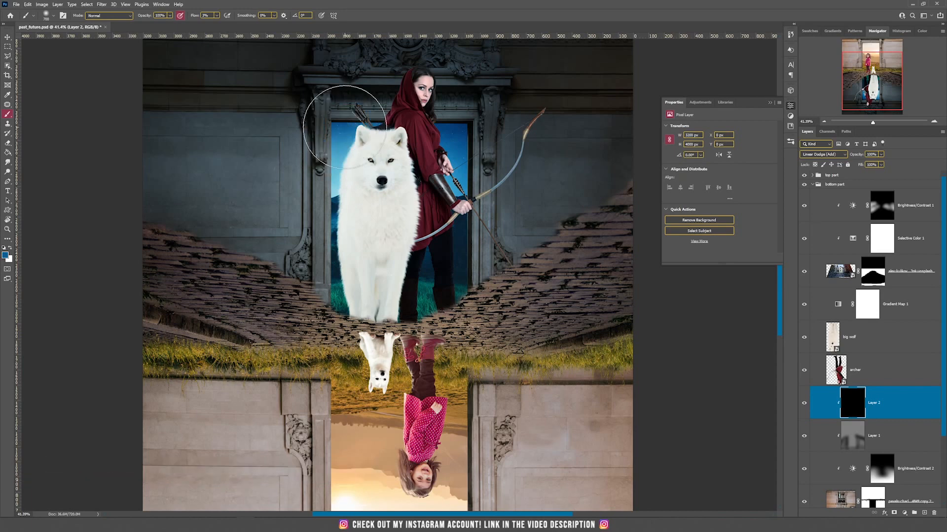
key(bracketleft)
key(bracketleft)
key(bracketleft)
key(bracketleft)
key(bracketleft)
key(bracketleft)
key(bracketright)
key(bracketright)
key(bracketright)
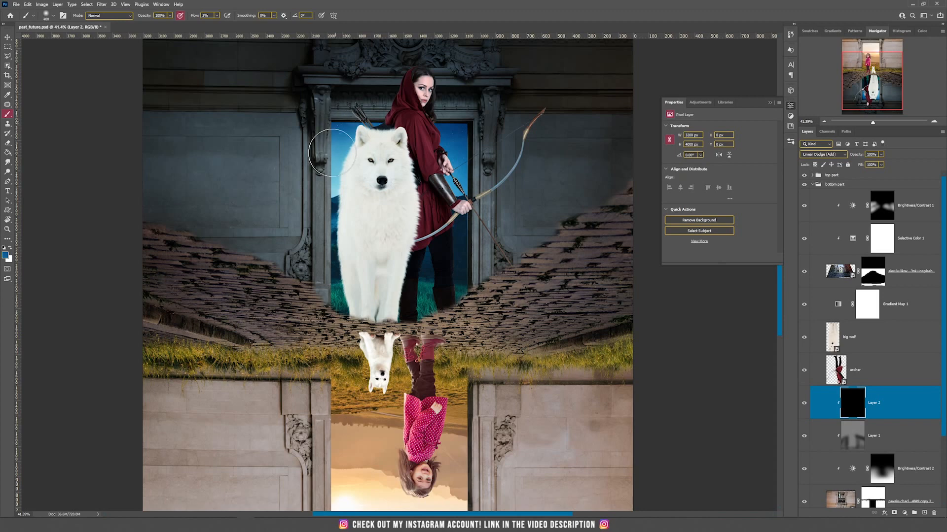
mouse_move(329, 240)
mouse_down()
mouse_move(331, 202)
mouse_move(331, 302)
mouse_move(462, 253)
mouse_move(326, 112)
mouse_move(327, 291)
mouse_up()
key(bracketleft)
key(bracketleft)
key(bracketleft)
key(bracketright)
key(bracketright)
key(bracketright)
key(bracketright)
key(bracketright)
drag(344, 127, 481, 177)
Extend the blue glow with a larger brush over the clock ornament and the wall around the doorway
key(bracketright)
key(bracketright)
key(bracketright)
key(bracketright)
drag(427, 54, 481, 298)
key(v)
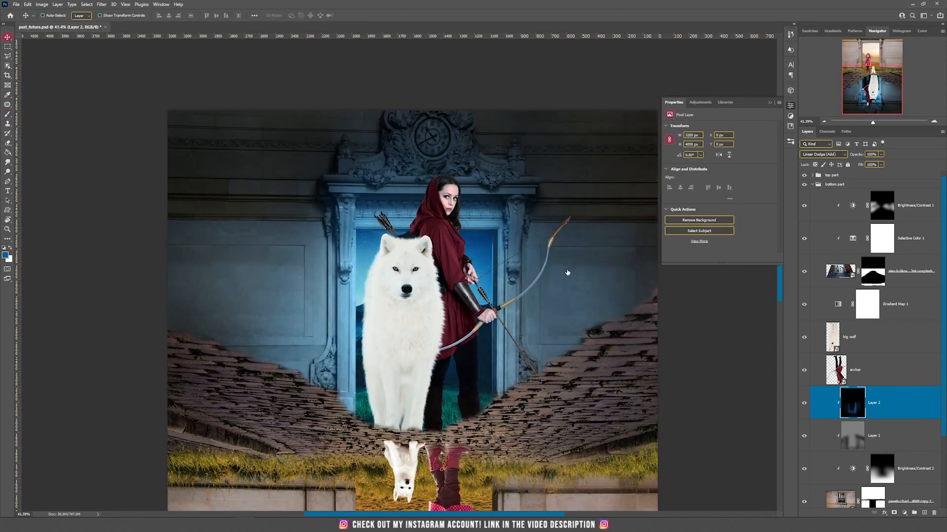
Blend the blue glow into the wall by splitting the Blend If underlying-layer shadow slider to about 185, and compare before and after
drag(623, 313, 689, 315)
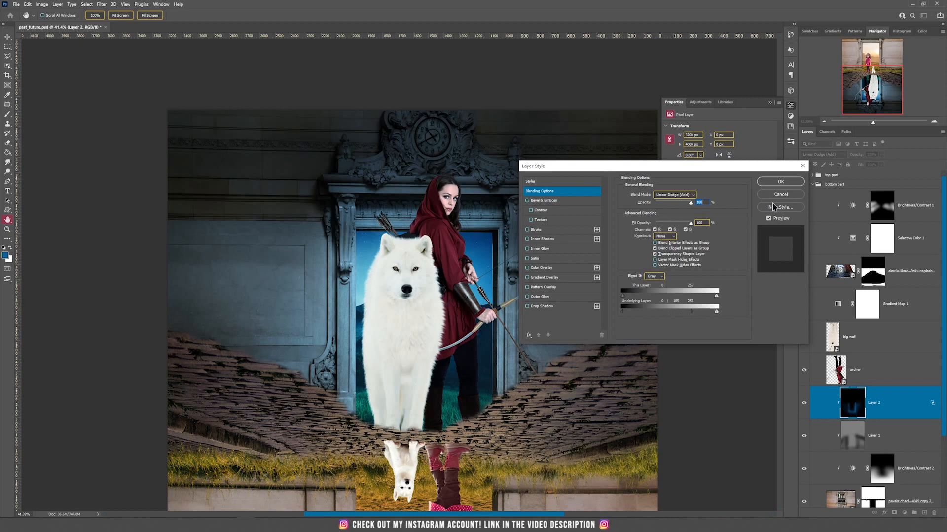
click(780, 181)
click(805, 404)
click(805, 404)
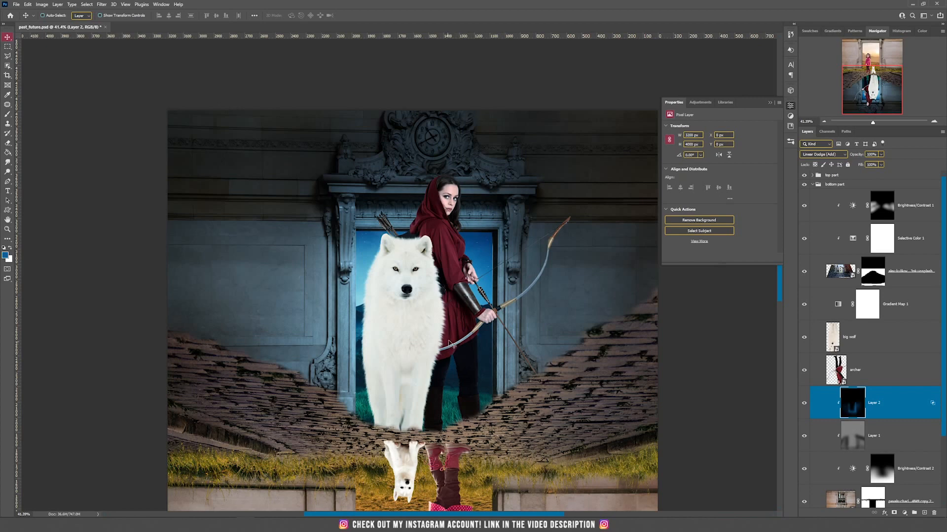
Hide the big wolf layer and move the archer layer to the top of the stack, above the top part group
click(880, 376)
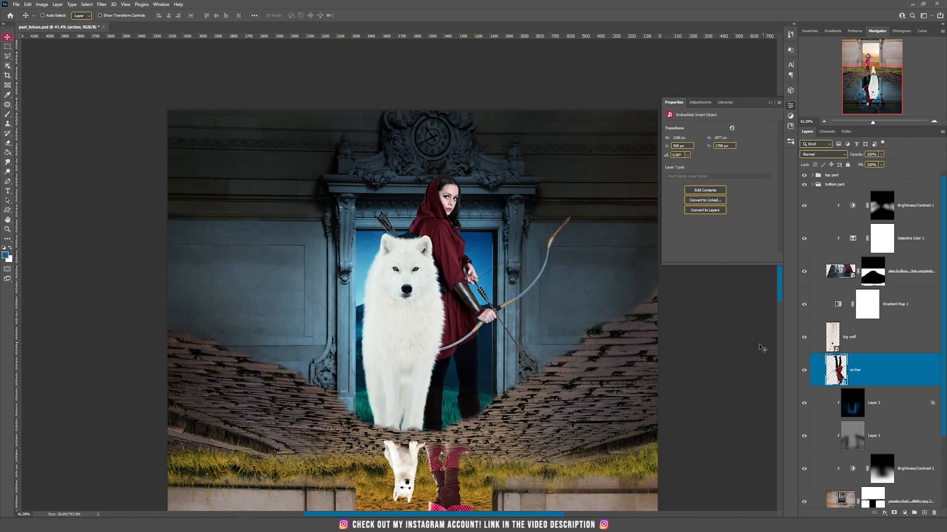
click(804, 340)
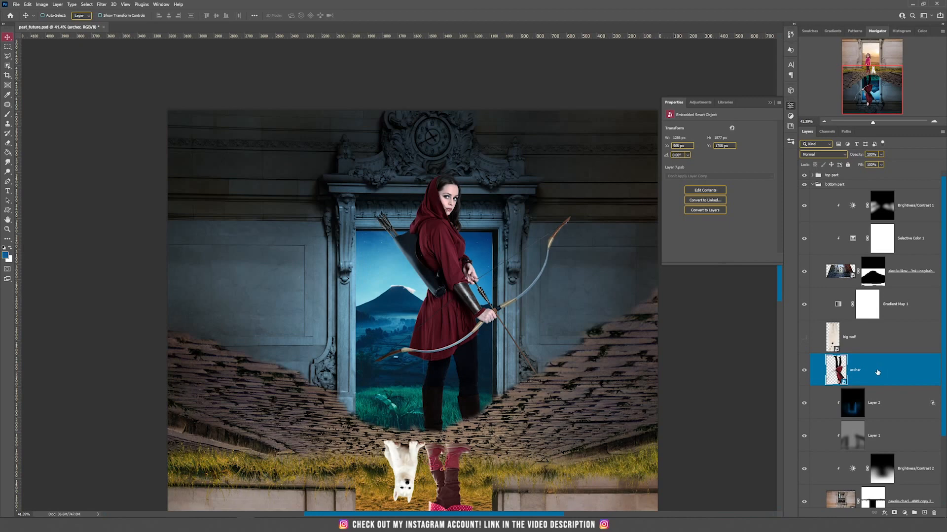
drag(878, 372, 879, 173)
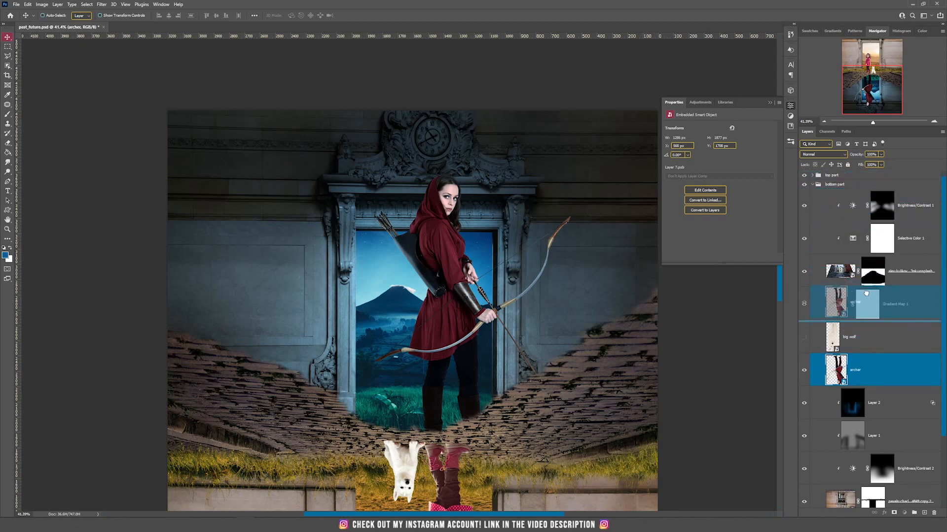
scroll(476, 383, up, 3)
scroll(488, 350, down, 5)
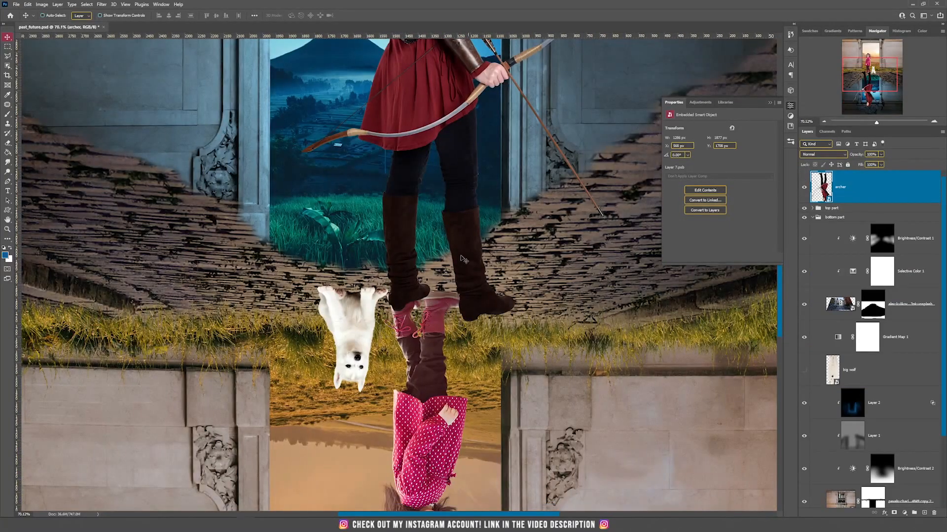
scroll(412, 312, up, 3)
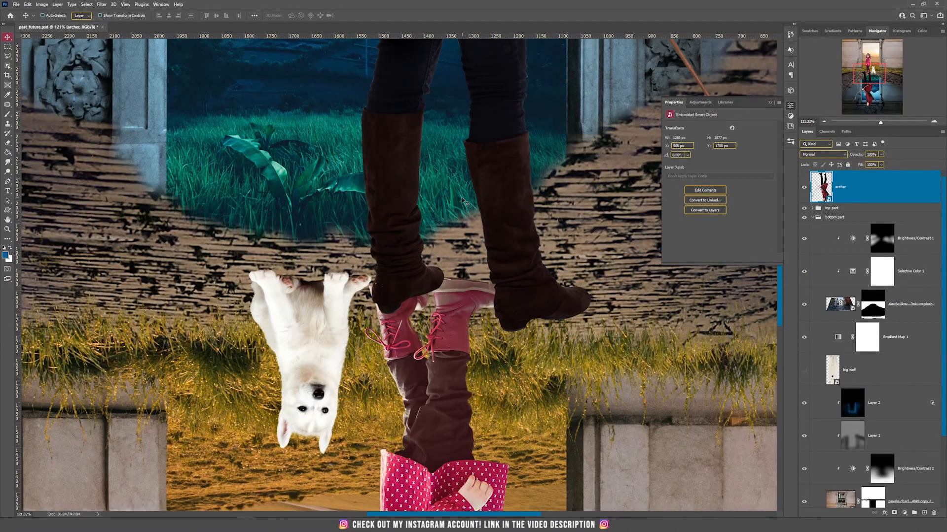
drag(468, 150, 473, 218)
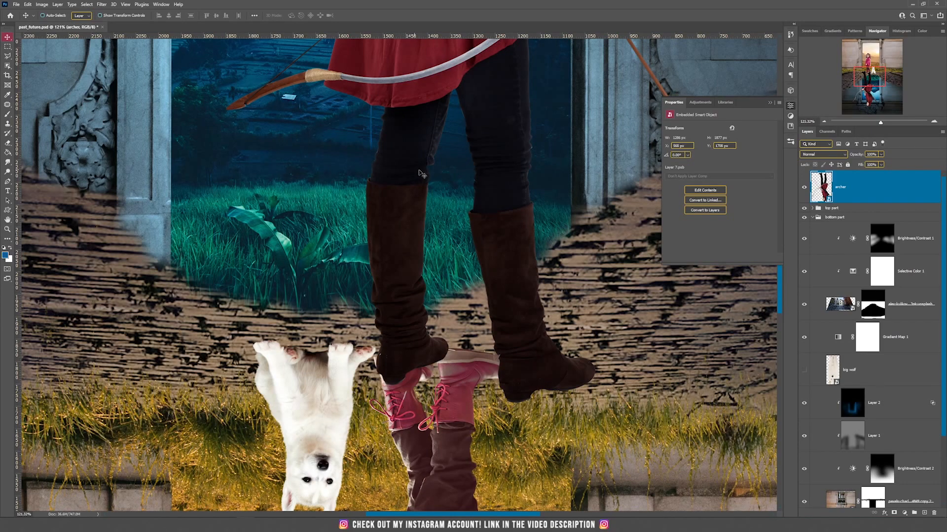
Add a Hue/Saturation adjustment layer above the archer layer and clip it to the archer
click(903, 513)
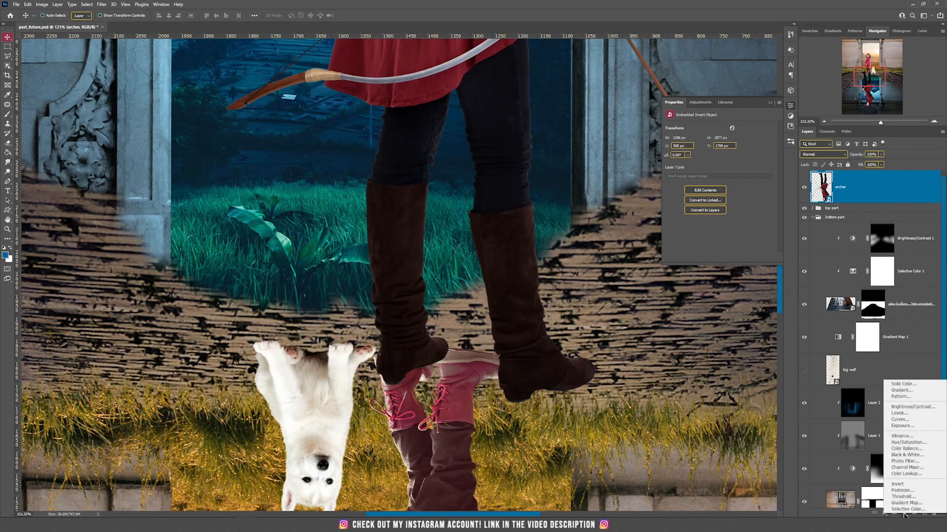
click(912, 443)
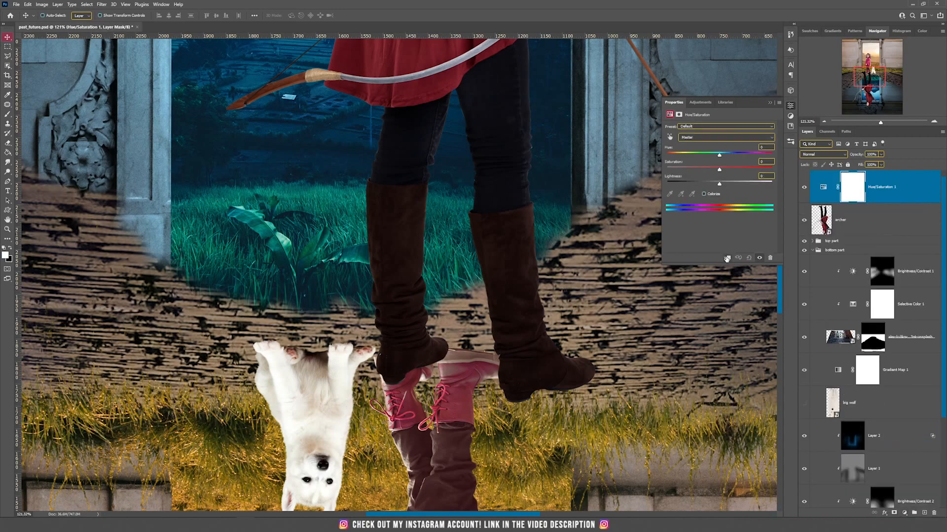
click(727, 258)
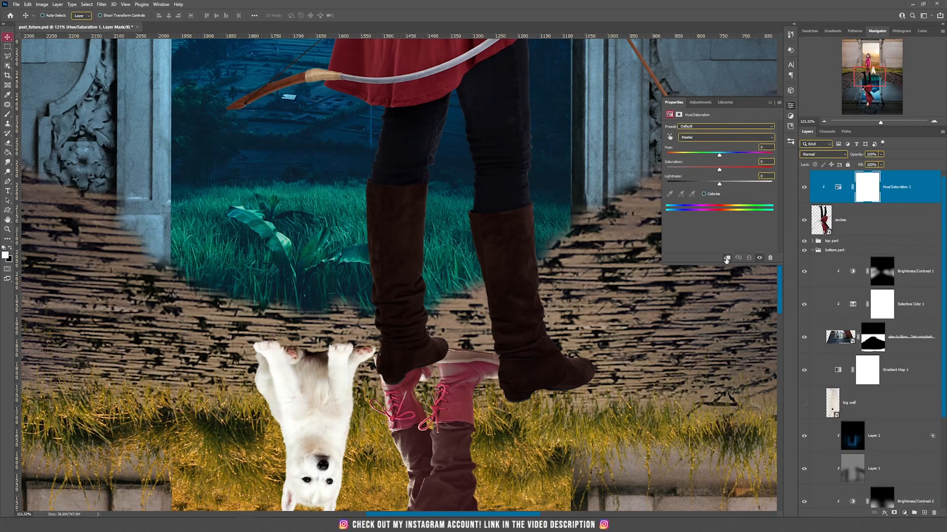
Trace a Pen tool path along the top edge of the archer's boot nearer the small wolf and around its outside
scroll(374, 177, up, 5)
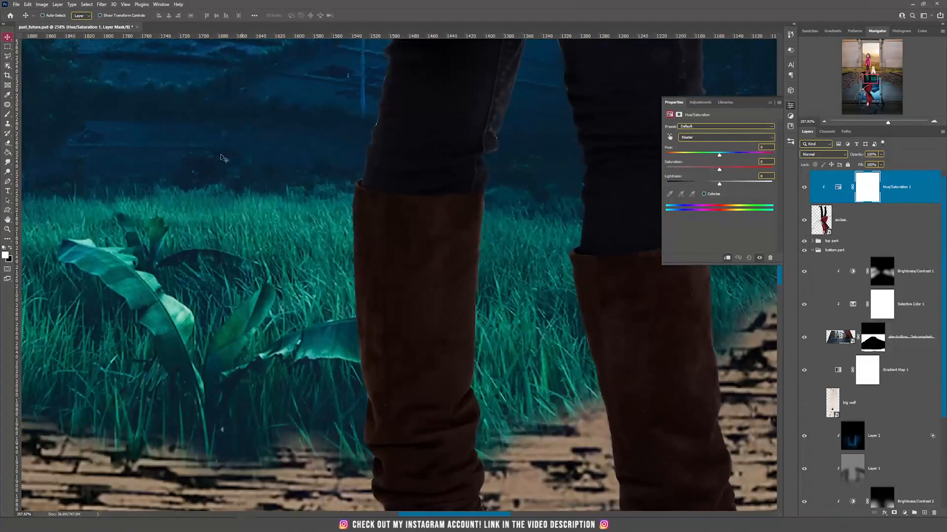
key(p)
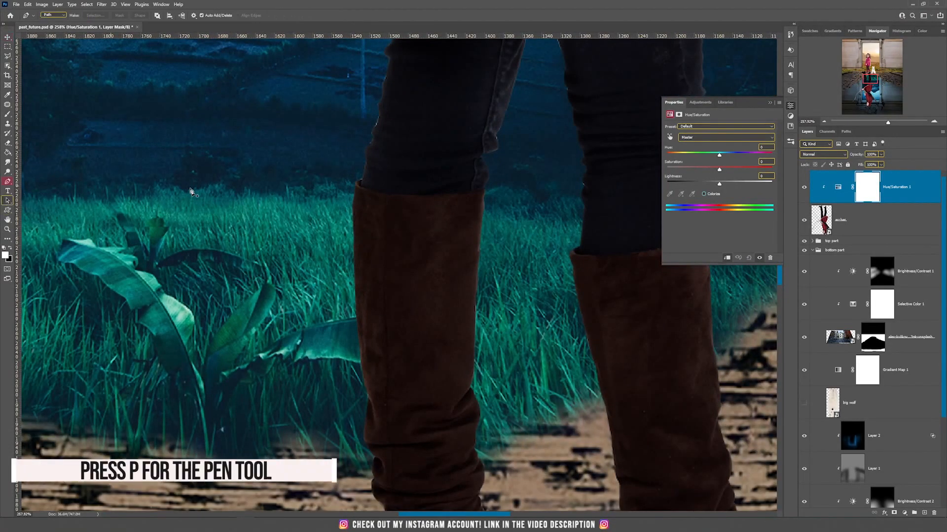
scroll(368, 181, up, 3)
click(375, 181)
click(367, 189)
drag(440, 207, 452, 209)
drag(632, 321, 560, 408)
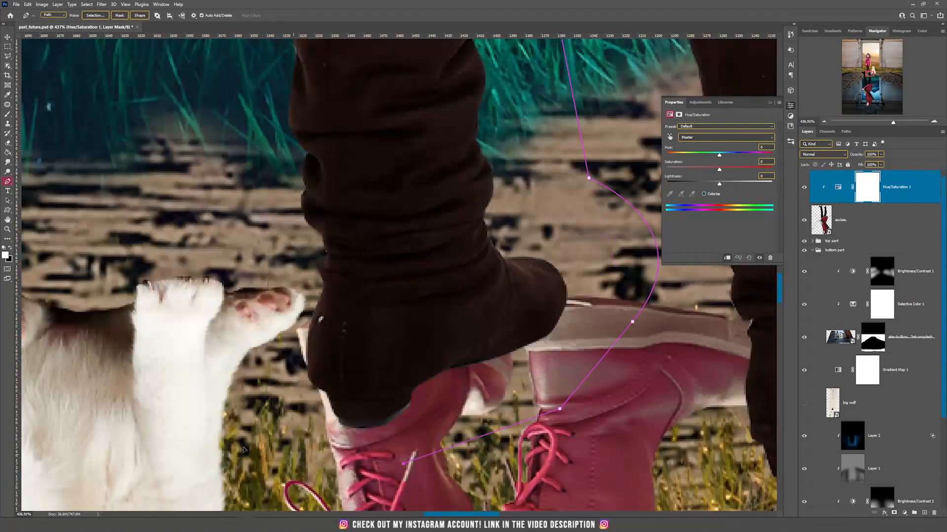
Trace the archer's other boot with the Pen tool, following its top edge closely and closing the path loosely around the rest
click(304, 233)
click(307, 242)
click(298, 246)
drag(305, 255, 313, 256)
drag(391, 253, 404, 250)
drag(485, 233, 498, 229)
click(514, 221)
click(512, 208)
click(537, 207)
click(606, 310)
drag(582, 444, 518, 148)
click(385, 275)
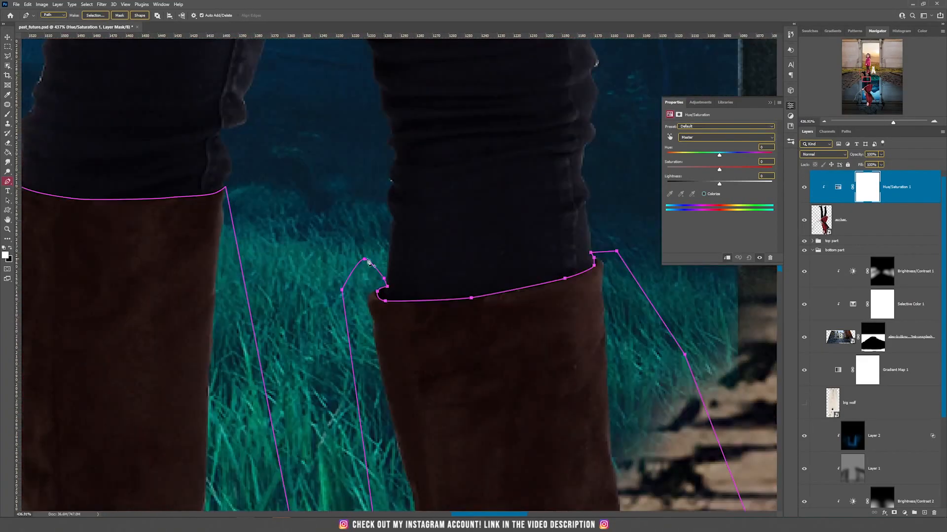
Fill the boot outlines with black on the Hue/Saturation mask and invert the mask to limit the adjustment to the boots
scroll(439, 260, down, 5)
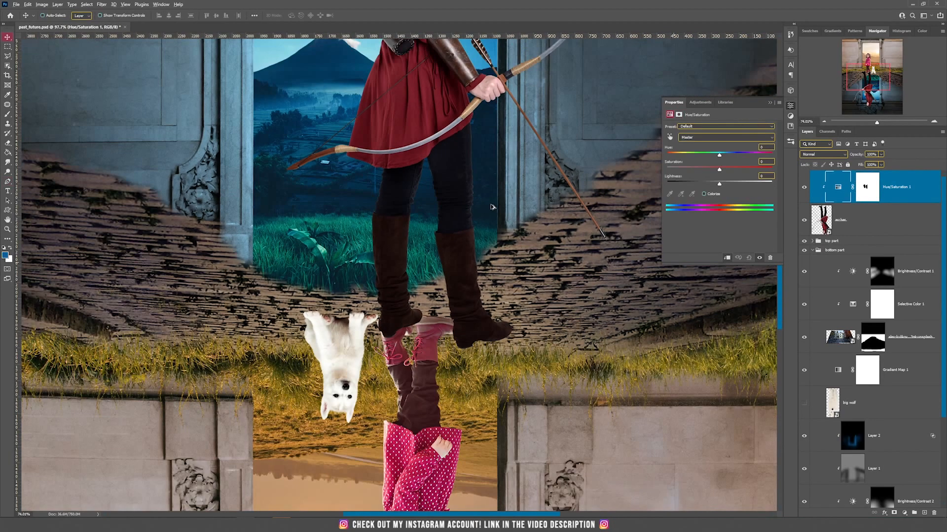
click(869, 187)
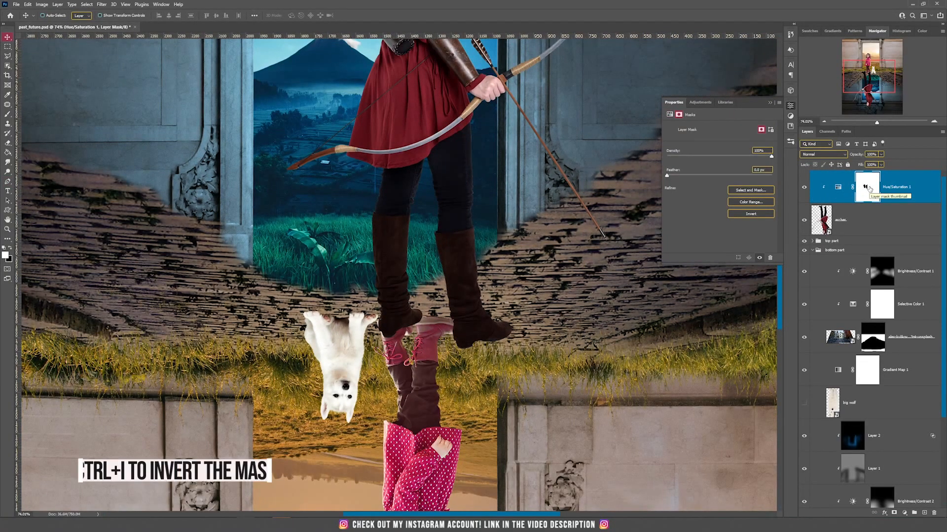
key(ctrl+i)
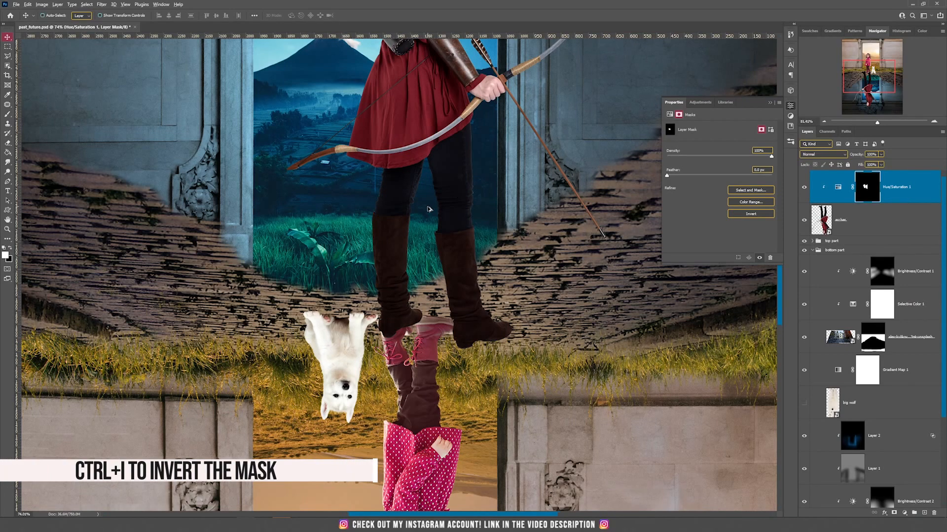
Set the boots' Hue/Saturation layer to Color blend mode, shift the hue toward crimson and raise the saturation strongly
scroll(428, 209, up, 6)
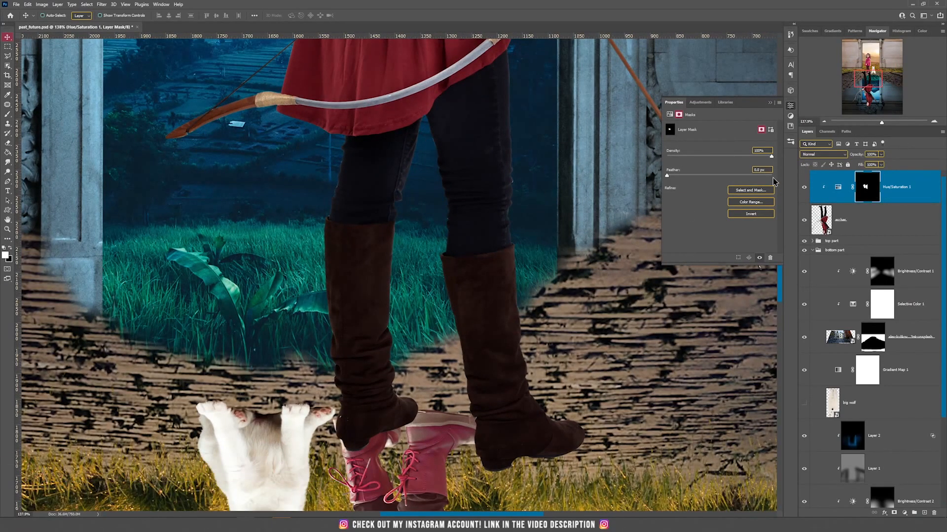
click(836, 188)
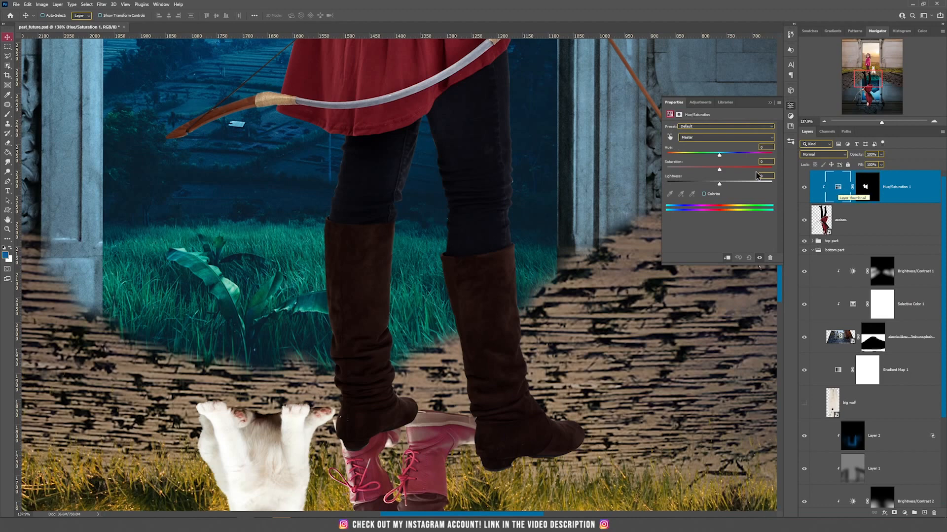
mouse_move(719, 156)
mouse_down()
mouse_move(690, 157)
mouse_move(747, 156)
mouse_move(697, 157)
mouse_move(719, 156)
mouse_up()
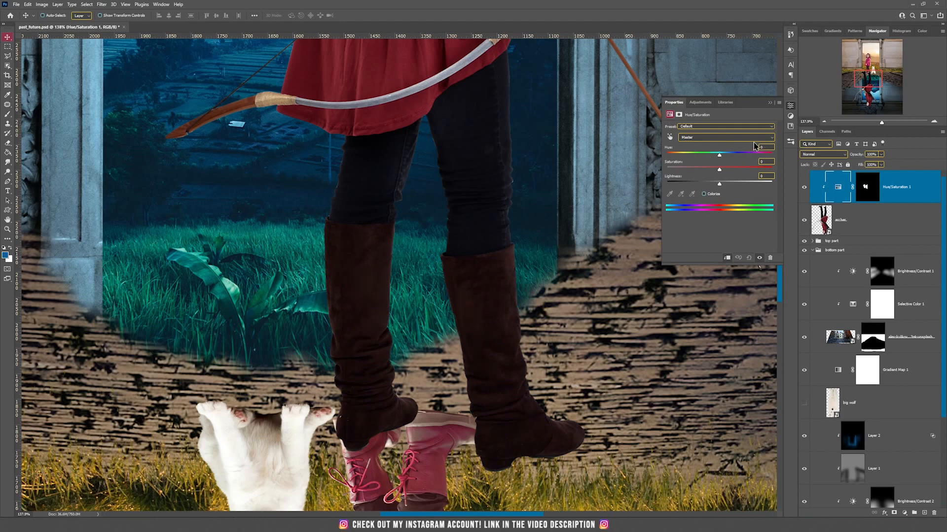
click(821, 155)
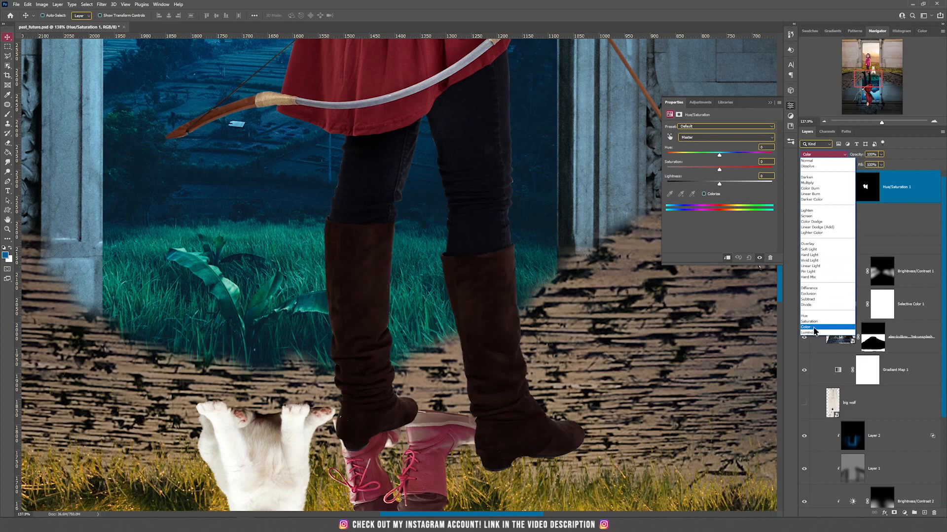
click(806, 326)
drag(719, 156, 759, 156)
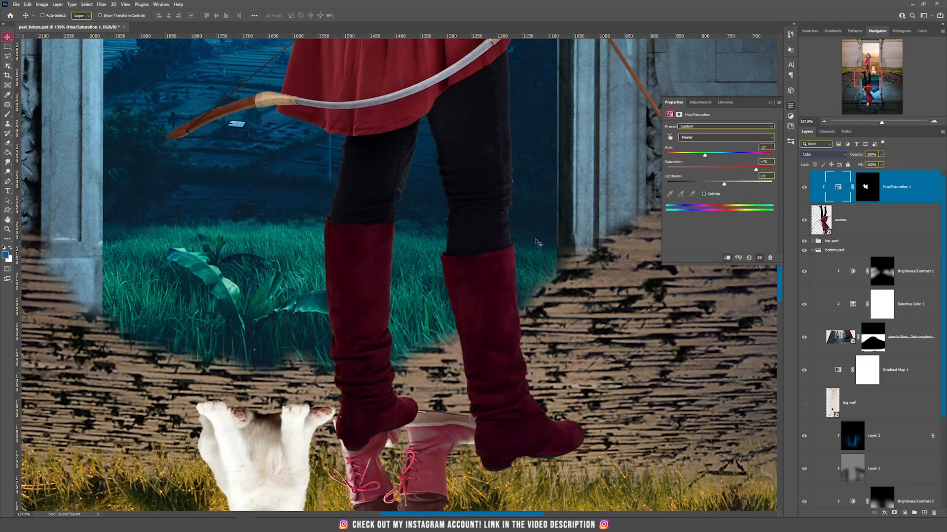
Move the archer layer together with its Hue/Saturation layer into the bottom part group, directly below the big wolf layer
scroll(526, 219, down, 5)
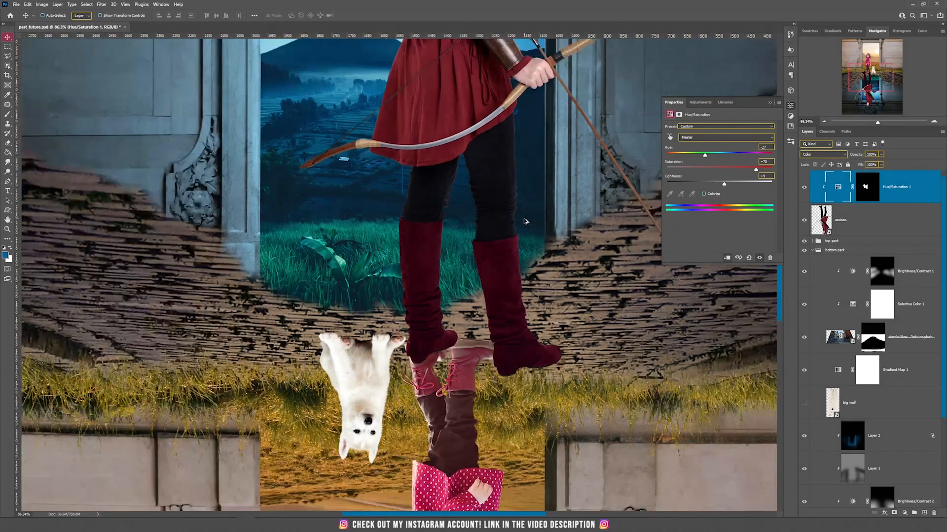
scroll(527, 220, up, 3)
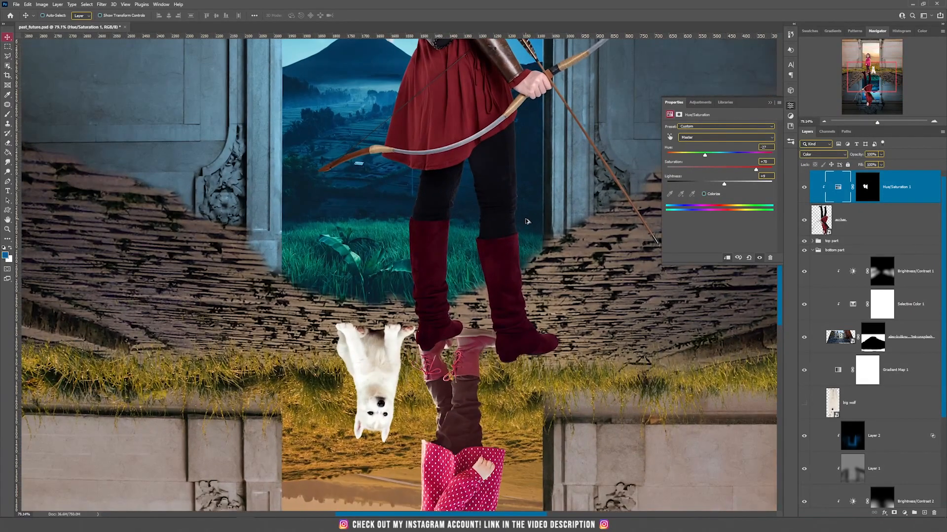
shift+click(887, 226)
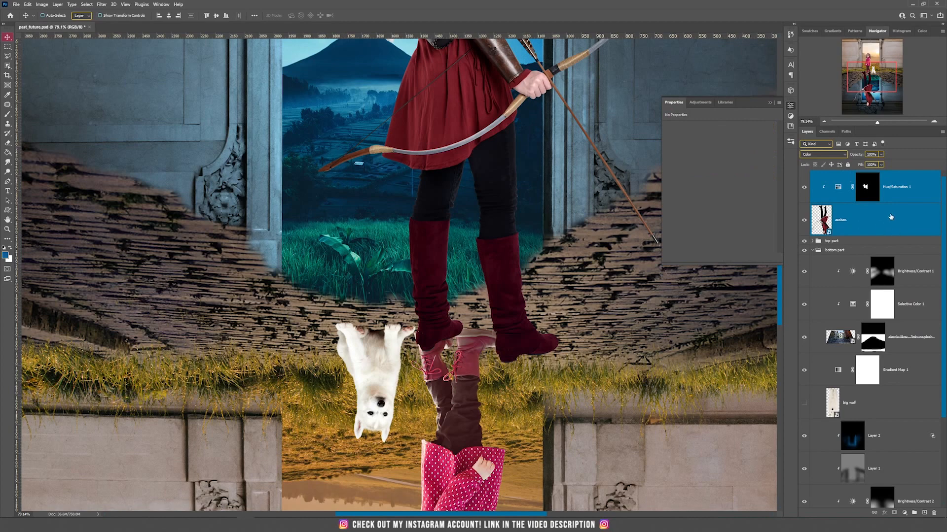
scroll(561, 244, down, 5)
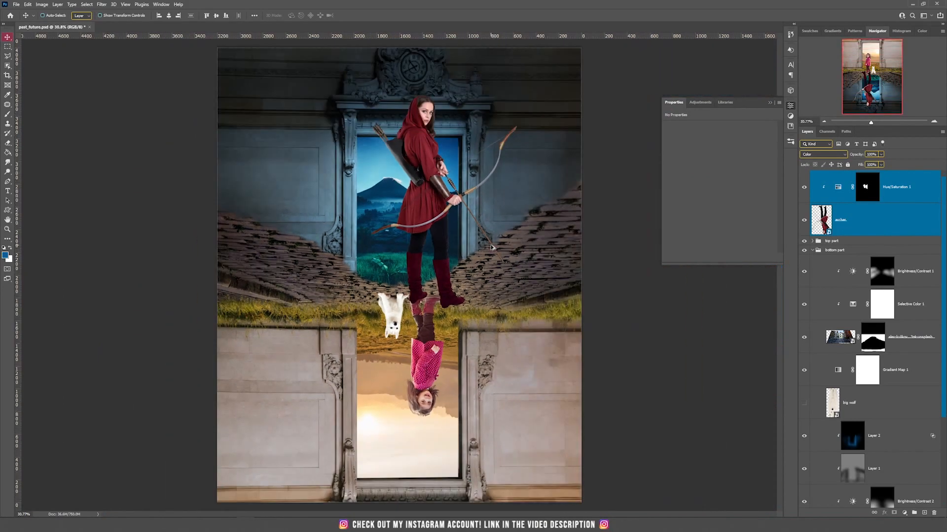
drag(877, 224, 904, 329)
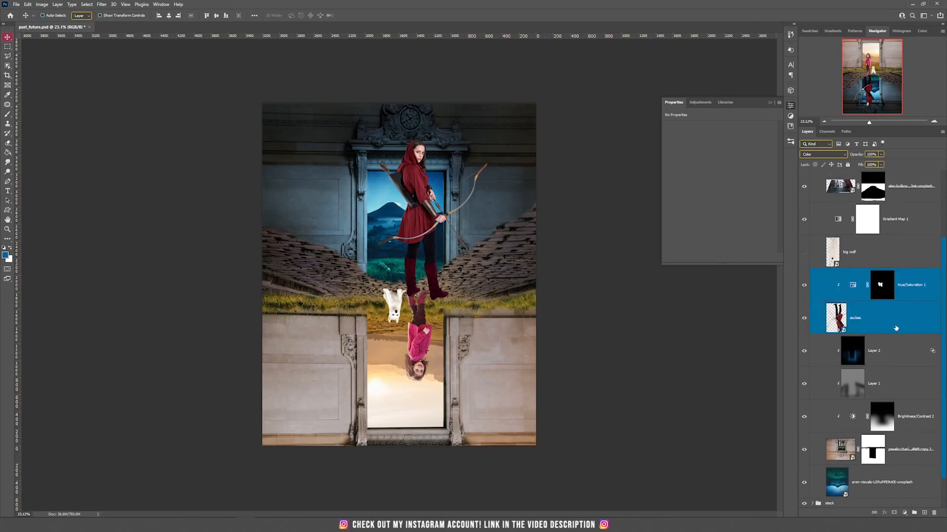
Show the big wolf layer and compare the scene with the Gradient Map 1 layer off and on
click(804, 253)
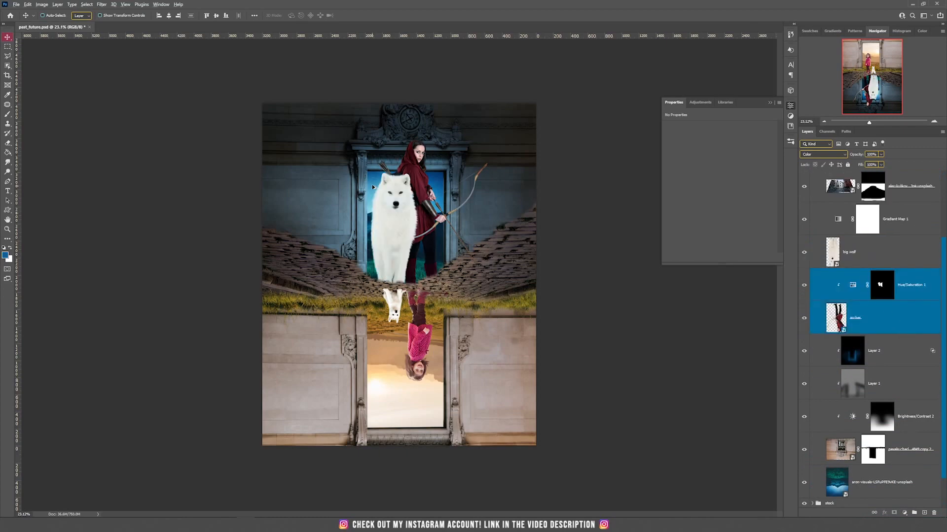
scroll(466, 227, up, 5)
click(852, 286)
scroll(879, 237, up, 1)
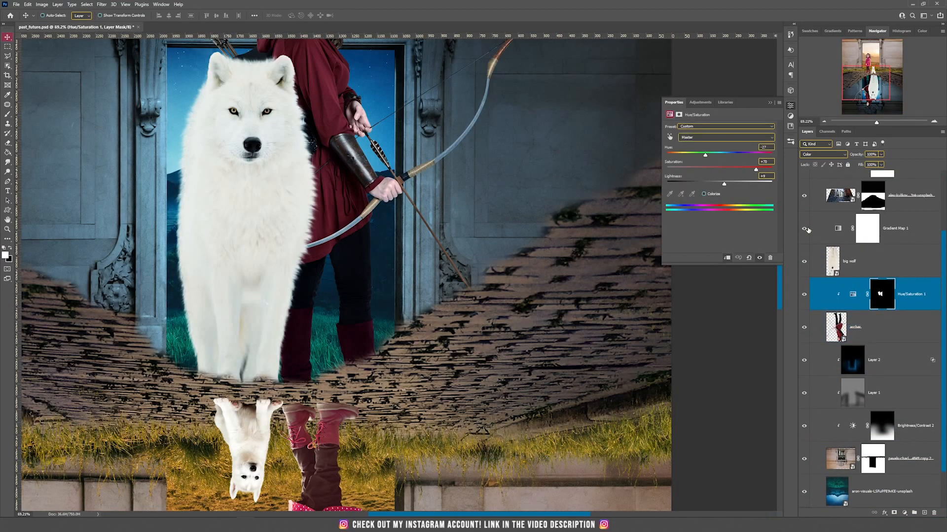
click(805, 229)
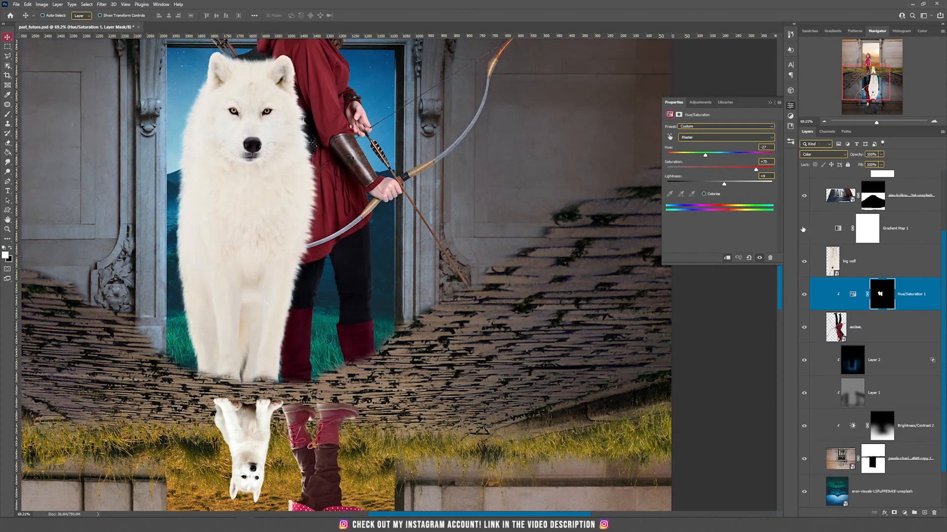
click(804, 228)
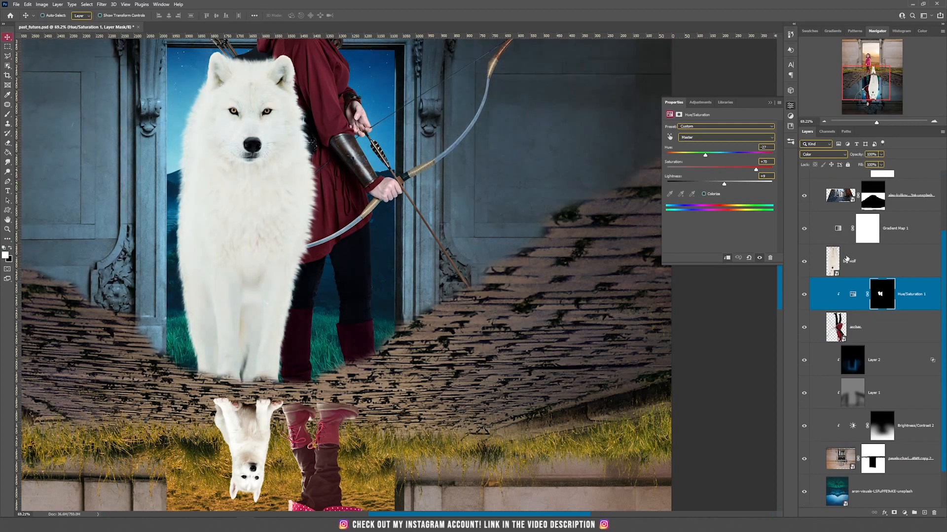
Change the boots' Hue/Saturation layer to Screen blend mode with saturation +87 and a reddish hue shift
click(853, 293)
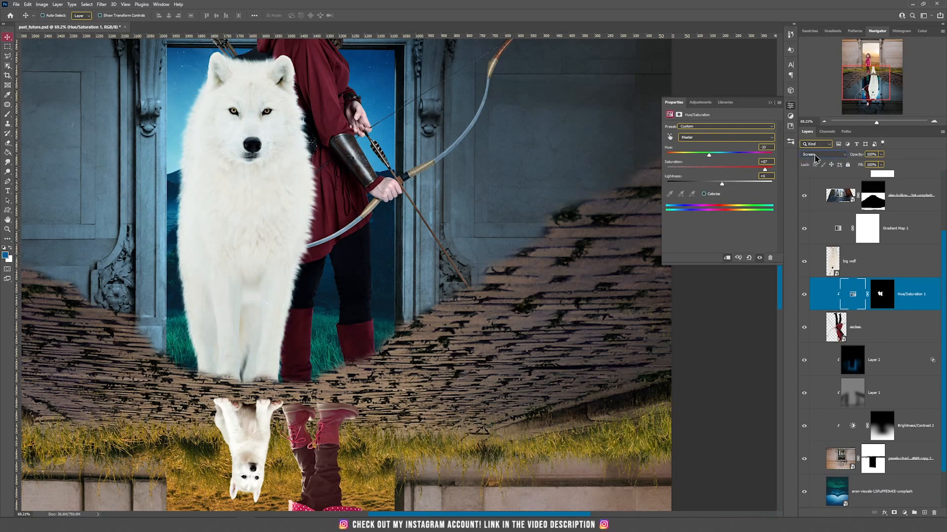
click(815, 156)
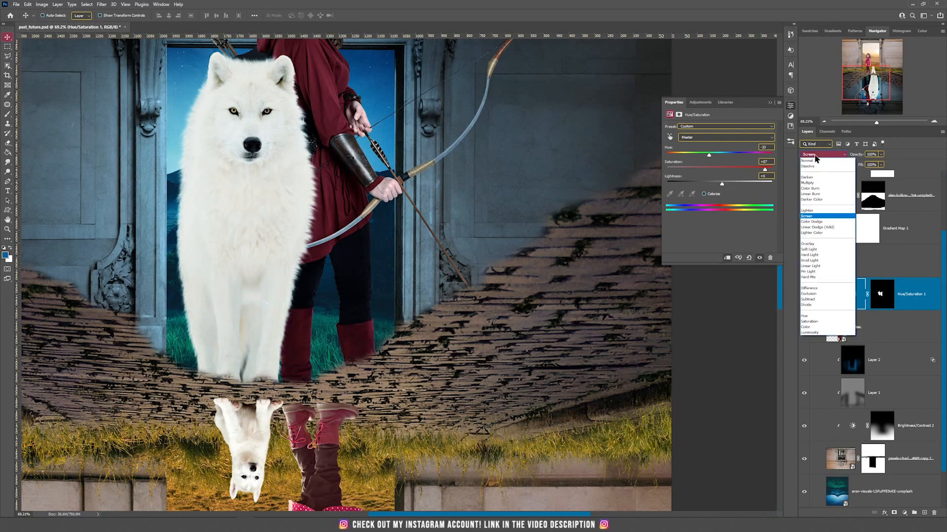
click(810, 216)
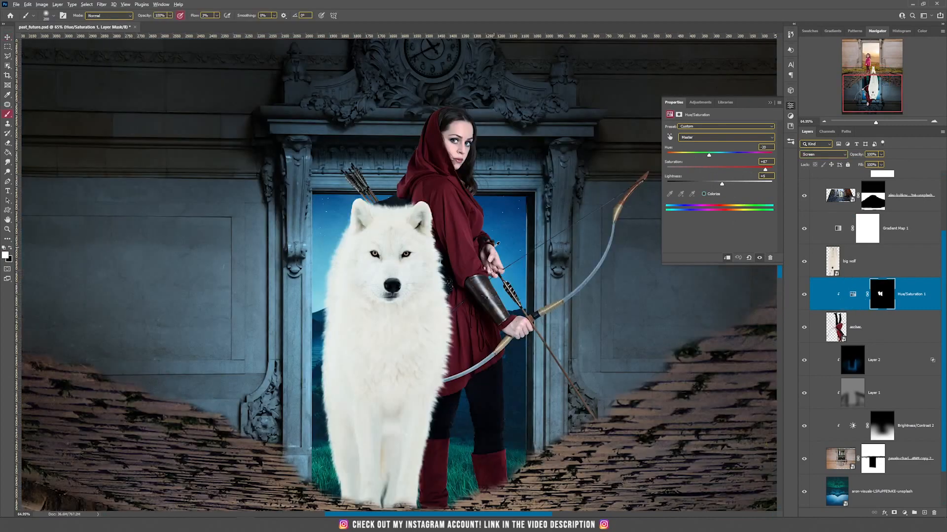
Add a clipped Levels adjustment above the archer's Hue/Saturation layer, lower the output white level to 78, and invert its mask
scroll(479, 246, down, 3)
key(v)
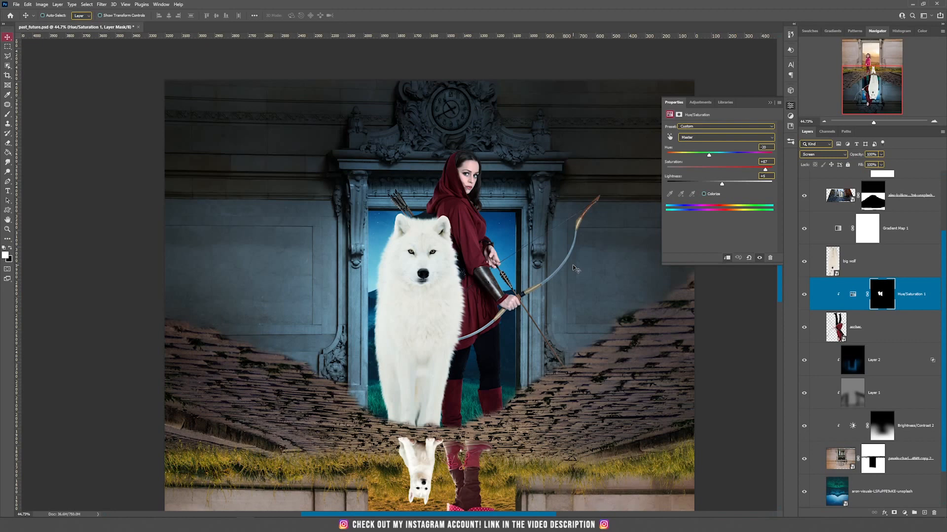
click(904, 514)
click(908, 416)
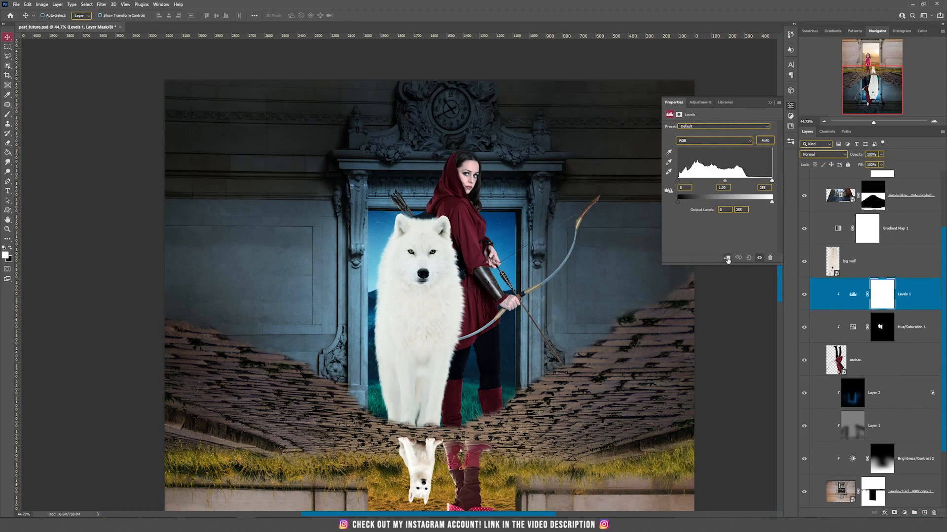
drag(771, 206, 720, 203)
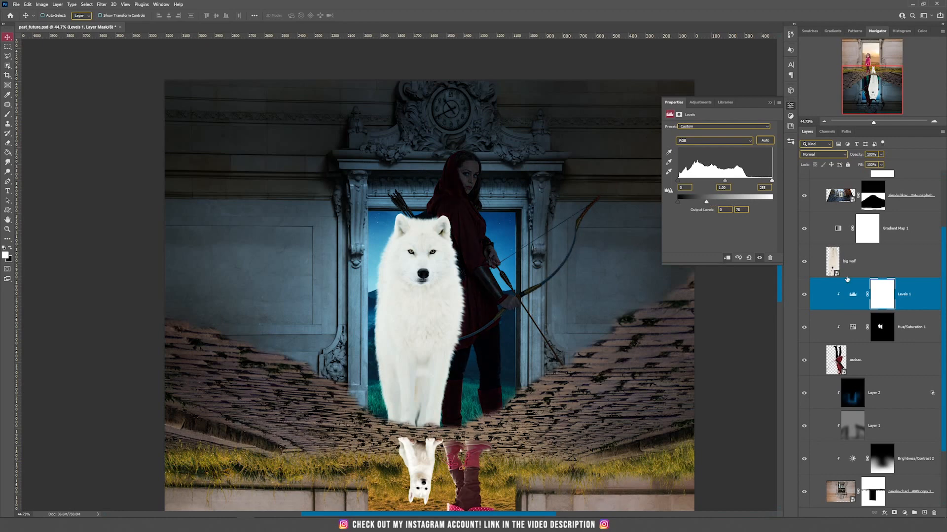
click(881, 297)
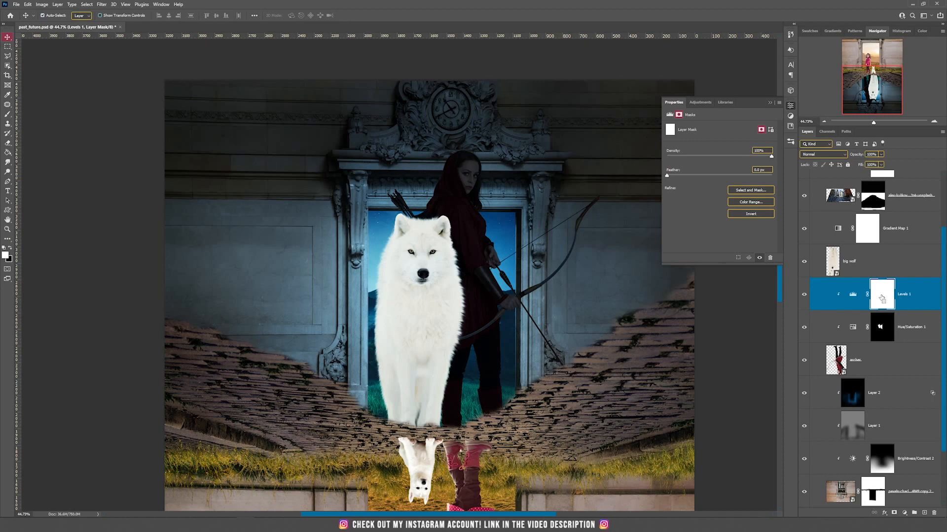
key(ctrl+i)
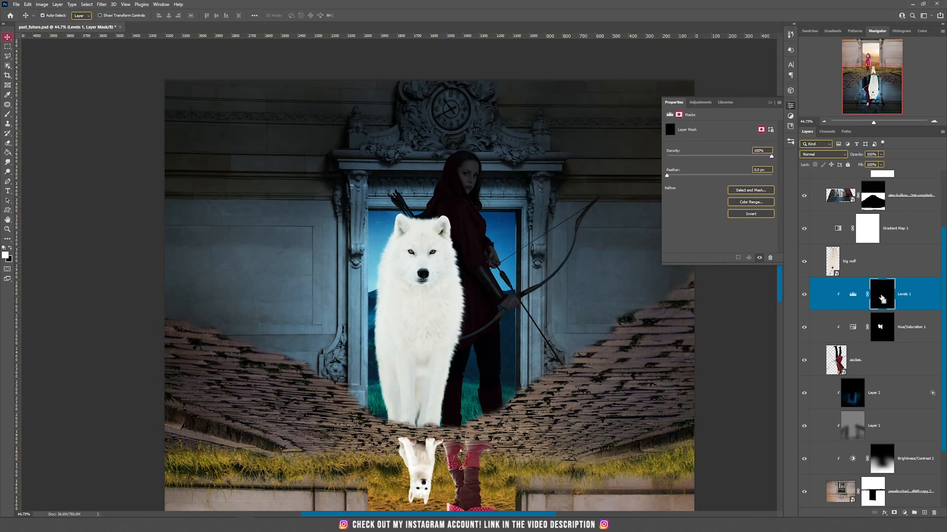
Paint white on the Levels mask with a soft low-flow brush to darken the archer's hair, dress, legs and bow
scroll(540, 265, up, 2)
key(b)
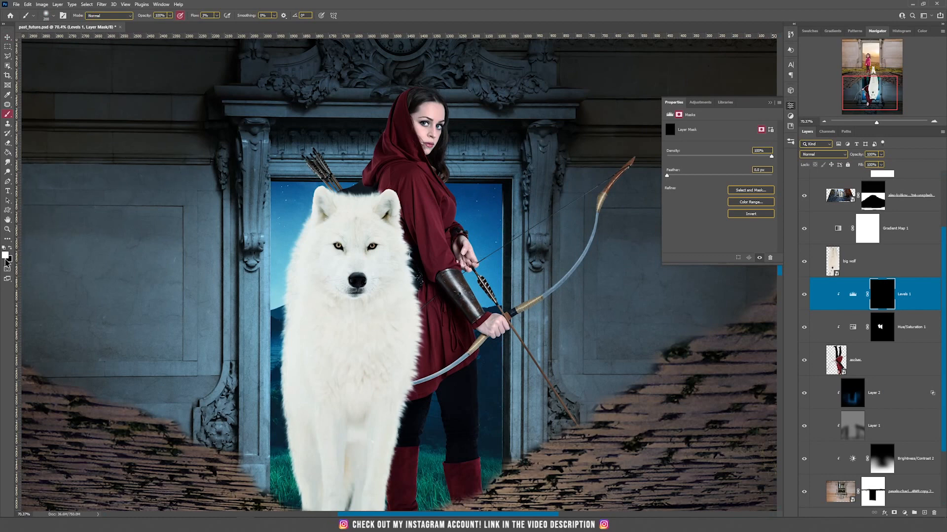
scroll(518, 205, right, 3)
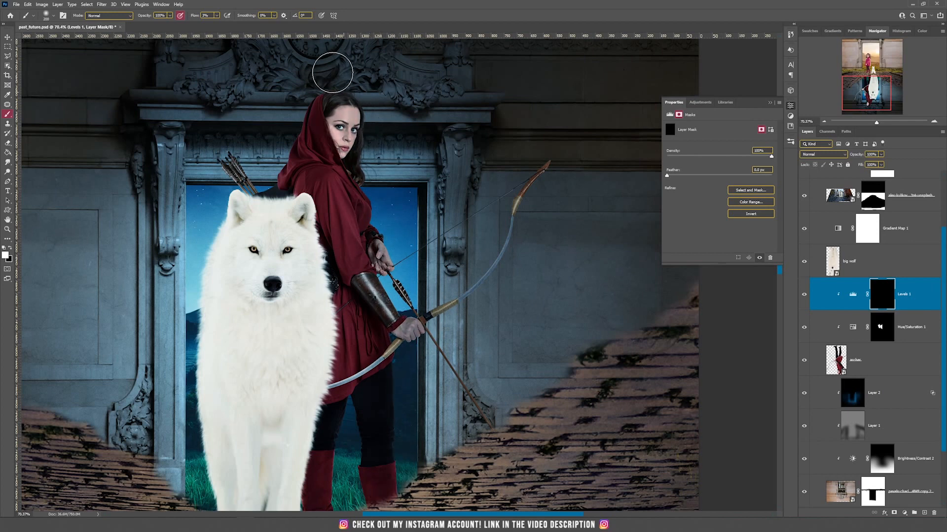
mouse_move(357, 124)
mouse_down()
mouse_move(337, 148)
mouse_move(327, 186)
mouse_move(356, 372)
mouse_move(327, 113)
mouse_move(476, 257)
mouse_move(388, 481)
mouse_up()
mouse_move(384, 417)
mouse_down()
mouse_move(386, 317)
mouse_move(395, 410)
mouse_up()
scroll(409, 394, down, 1)
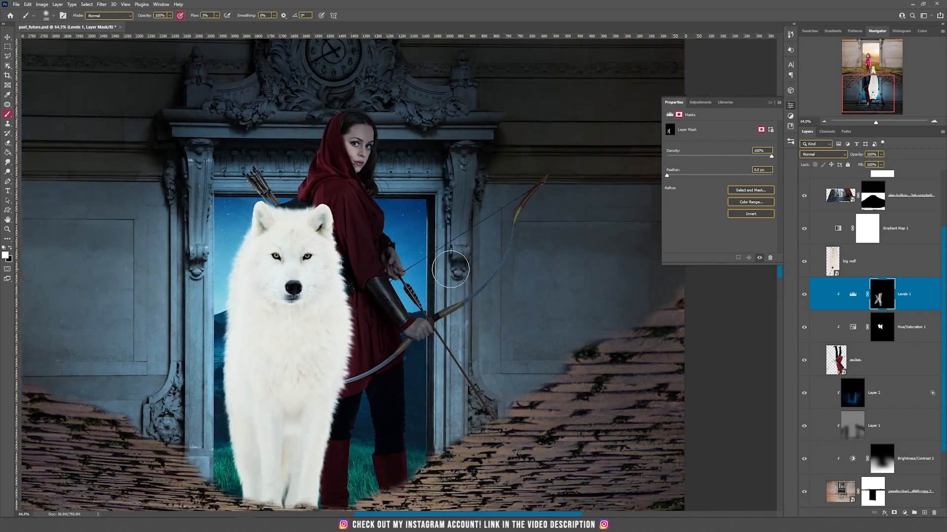
Create a Soft Light layer filled with 50% gray above the archer's Levels adjustment and clip it to the archer
click(59, 5)
mouse_move(65, 14)
click(148, 13)
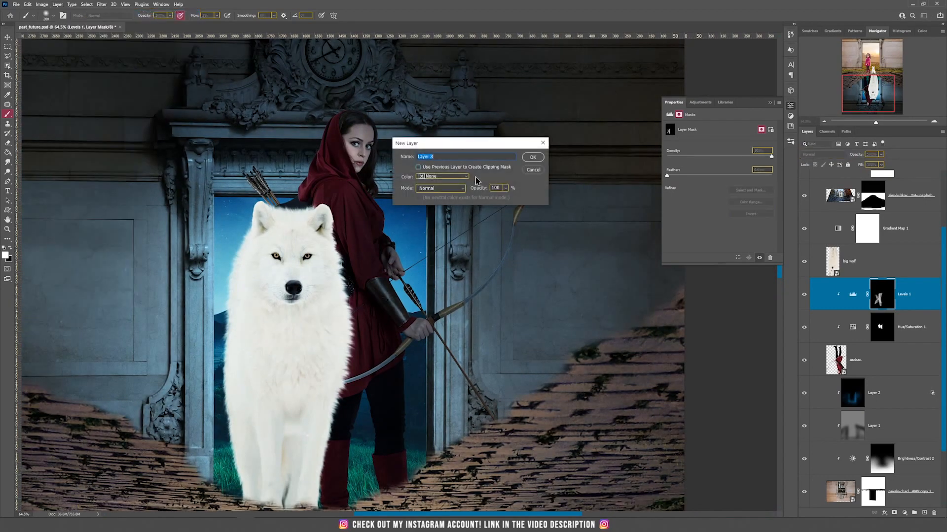
click(446, 188)
click(425, 298)
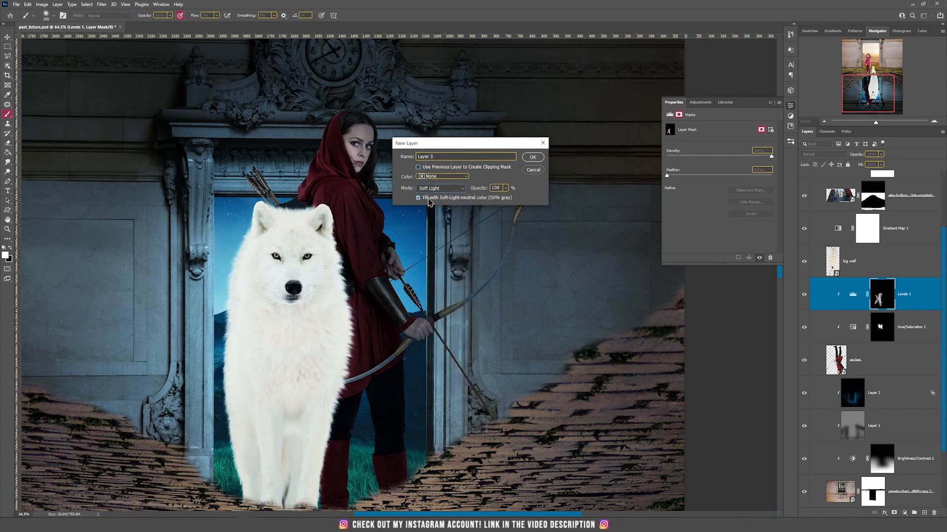
click(534, 158)
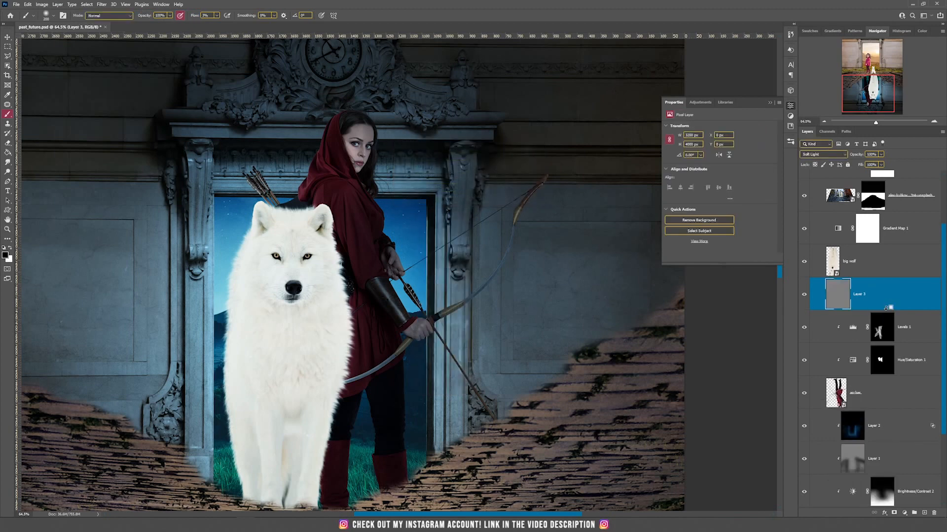
alt+click(886, 307)
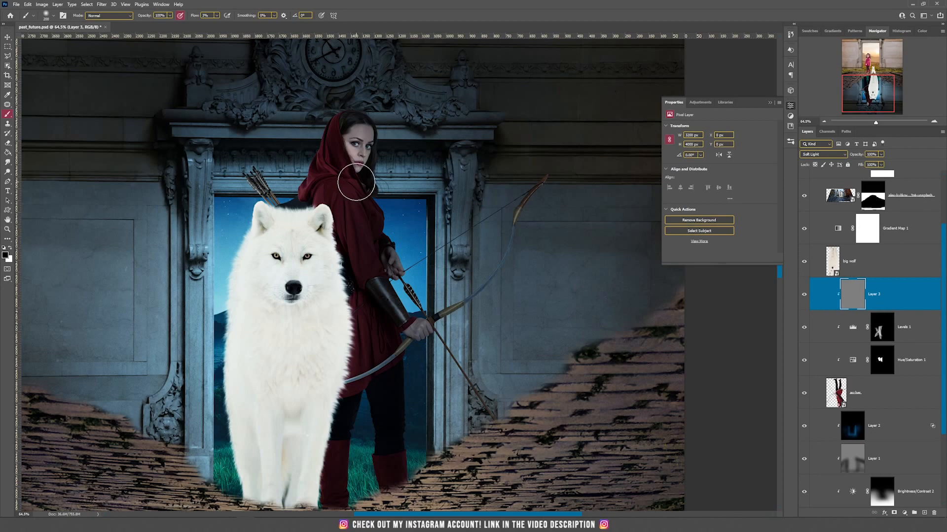
Paint black on the gray Soft Light layer with a smaller low-flow brush to deepen the shadows on the archer and bow
scroll(356, 182, up, 1)
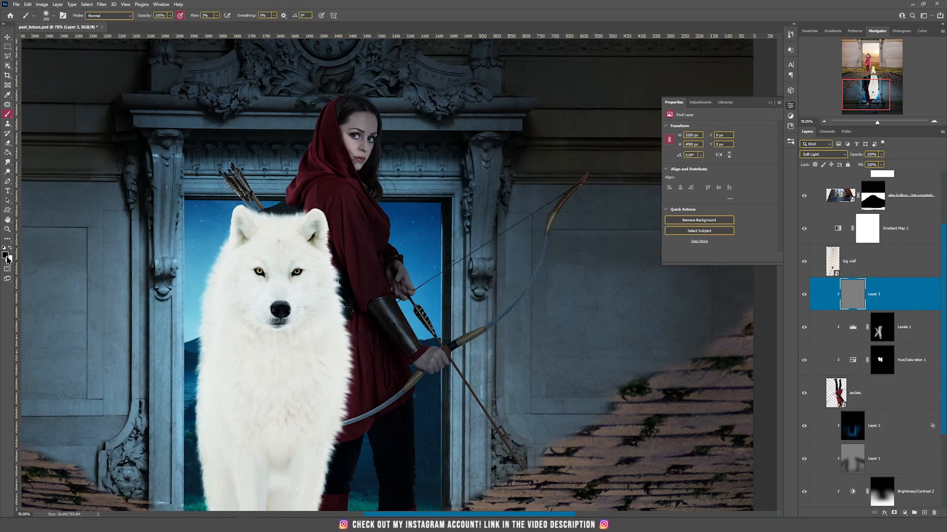
key(bracketleft)
key(bracketleft)
key(bracketleft)
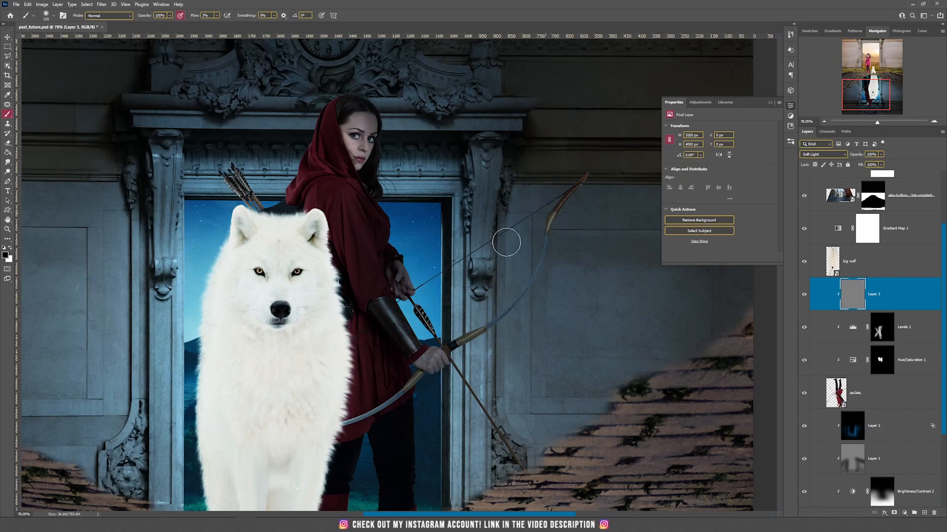
drag(531, 280, 479, 328)
mouse_move(413, 370)
mouse_down()
mouse_move(368, 188)
mouse_move(410, 370)
mouse_up()
scroll(315, 179, down, 3)
Add a Linear Dodge (Add) layer filled with neutral black above the Soft Light layer, clipped to the archer
click(58, 5)
mouse_move(91, 13)
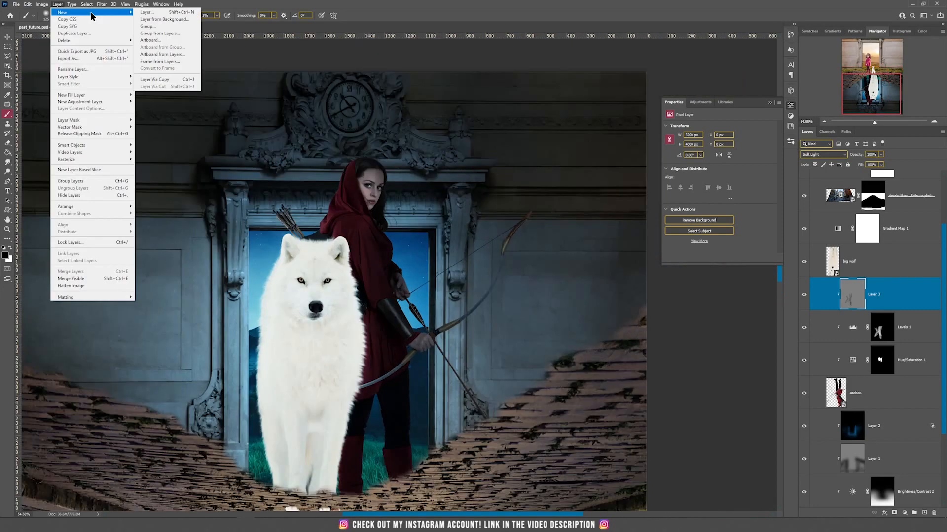
click(149, 14)
click(439, 188)
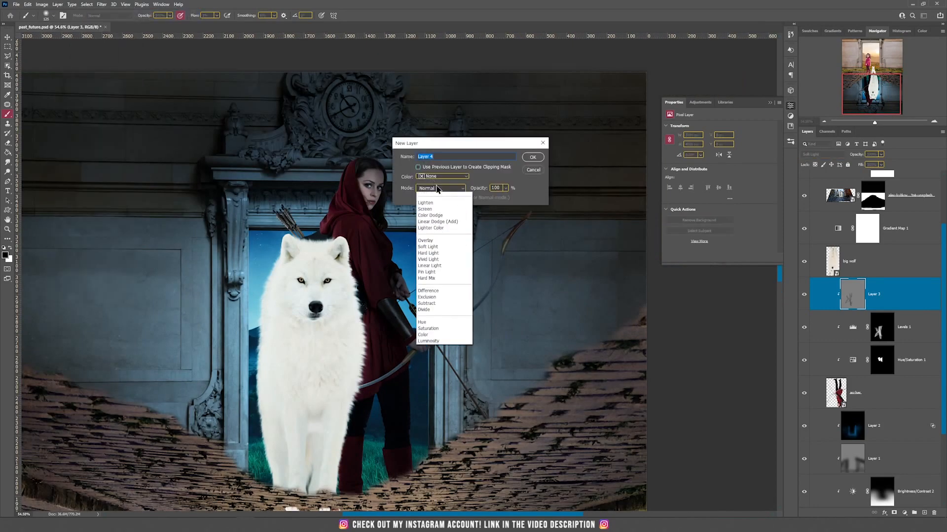
click(440, 271)
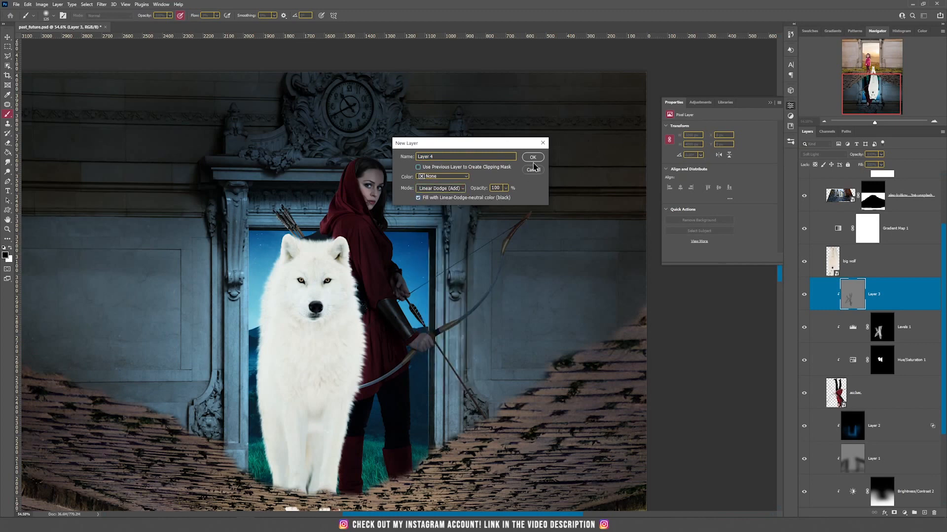
click(533, 158)
Paint blue sampled from the doorway sky over the archer's hood, arrows and bow with a small soft brush on the Linear Dodge layer
scroll(423, 290, up, 3)
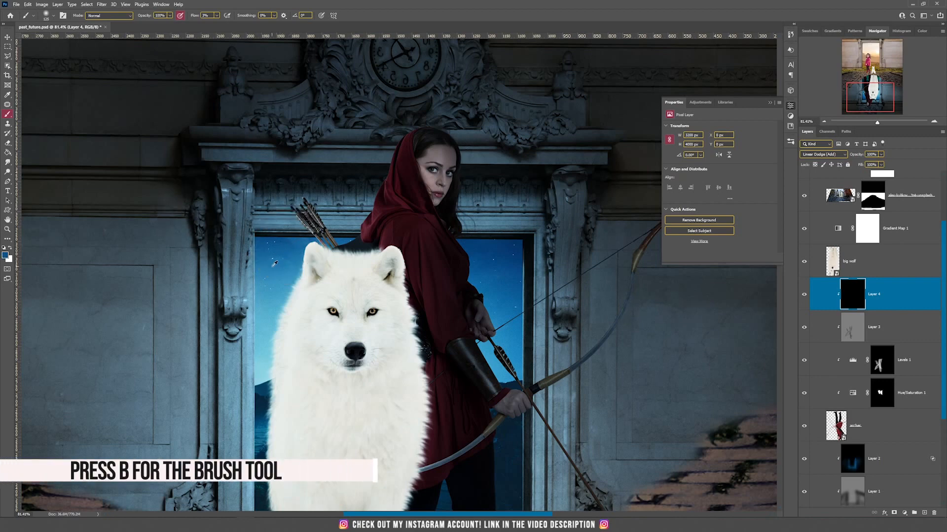
key(bracketleft)
key(bracketleft)
key(bracketleft)
key(bracketleft)
key(bracketleft)
key(bracketleft)
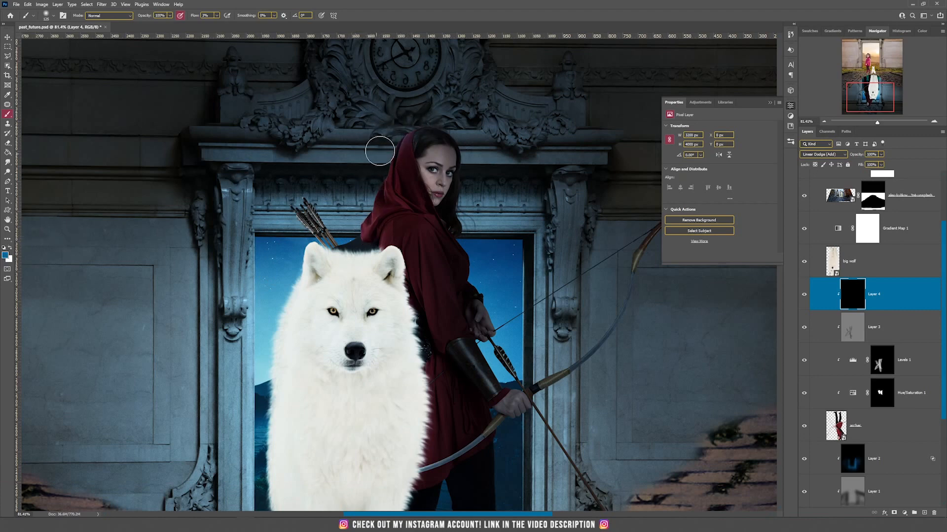
mouse_move(391, 141)
mouse_down()
mouse_move(379, 172)
mouse_move(386, 156)
mouse_move(389, 199)
mouse_move(369, 203)
mouse_move(389, 229)
mouse_move(379, 180)
mouse_move(389, 195)
mouse_up()
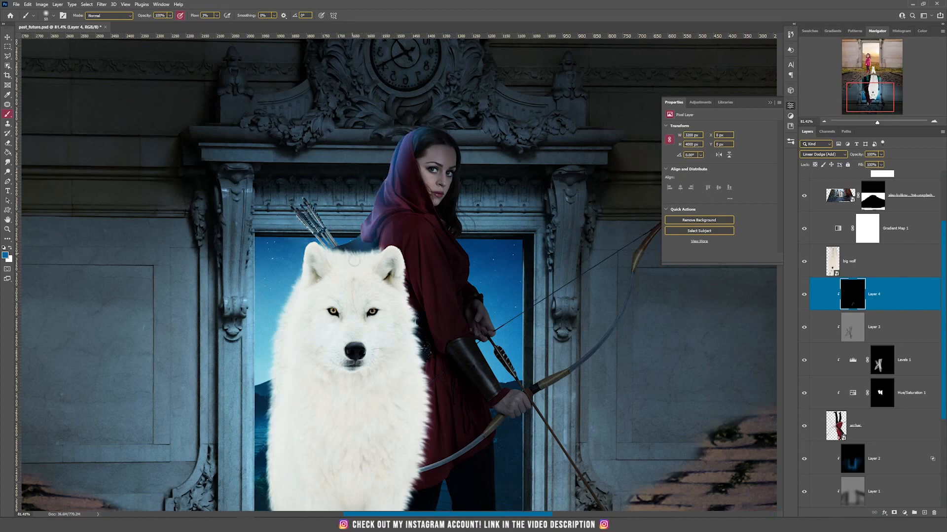
drag(419, 394, 426, 217)
drag(466, 389, 460, 316)
drag(578, 85, 446, 289)
drag(351, 162, 402, 48)
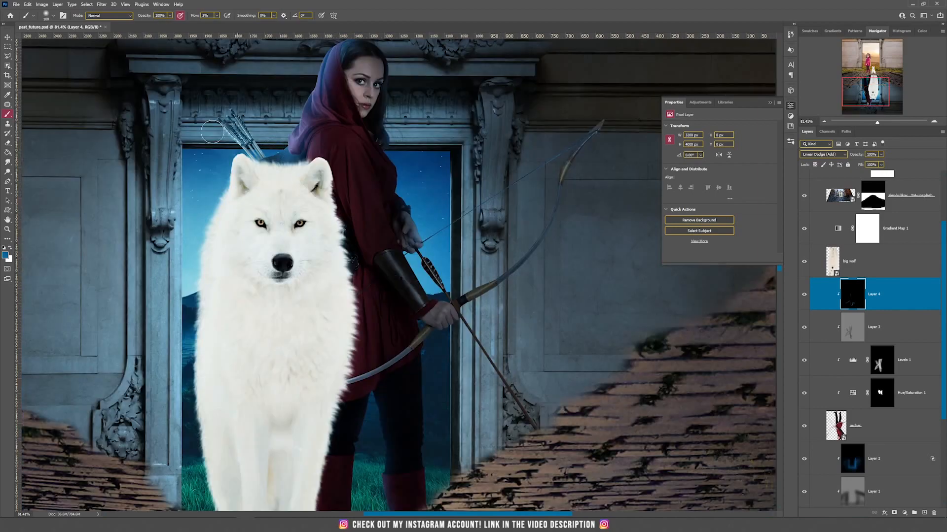
drag(412, 106, 506, 318)
Split the Underlying Layer shadow slider in the blue glow layer's Blend If settings so dark areas hide the glow gradually
key(v)
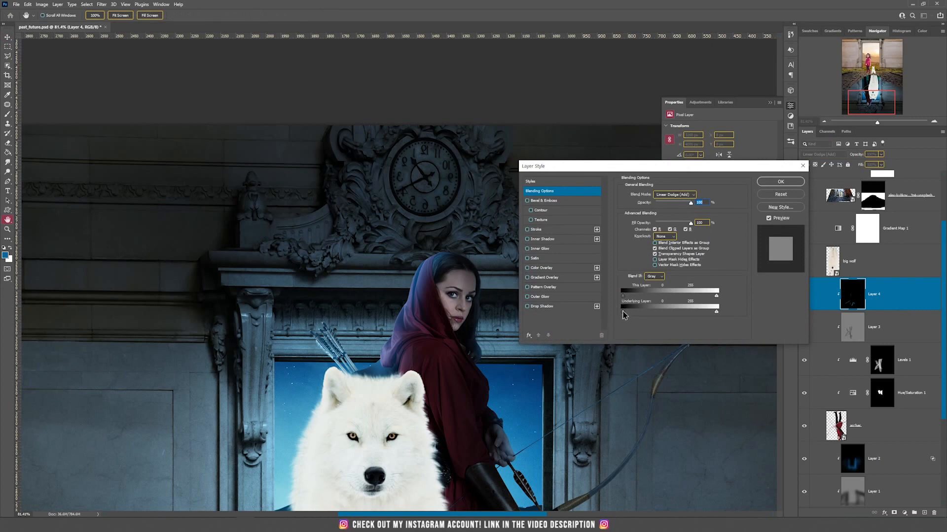
drag(658, 315, 662, 314)
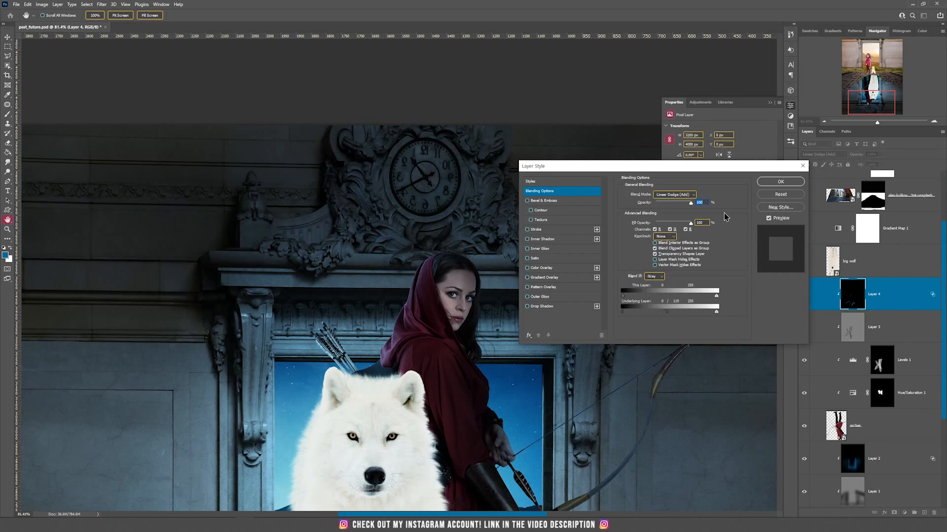
click(781, 181)
key(v)
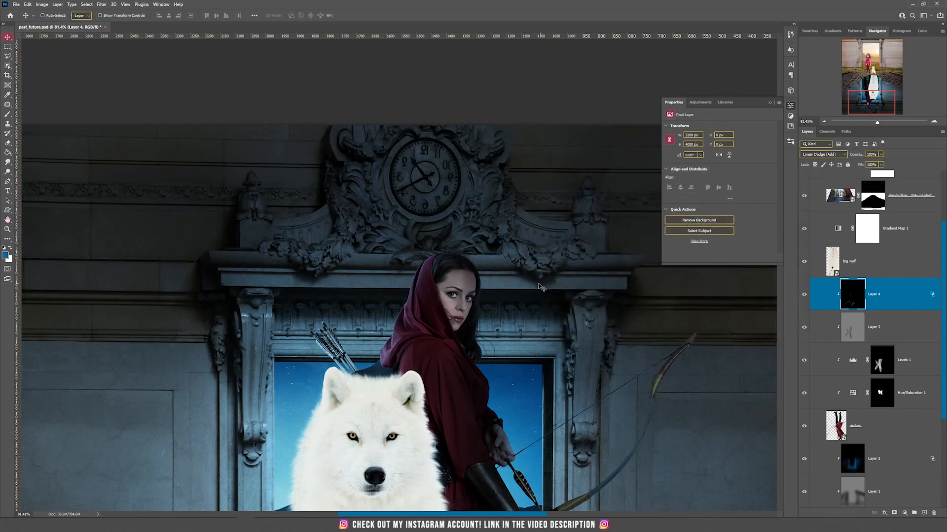
Create another Linear Dodge (Add) layer filled with neutral black above the blue glow layer and clip it to the archer
click(61, 5)
mouse_move(79, 13)
click(158, 13)
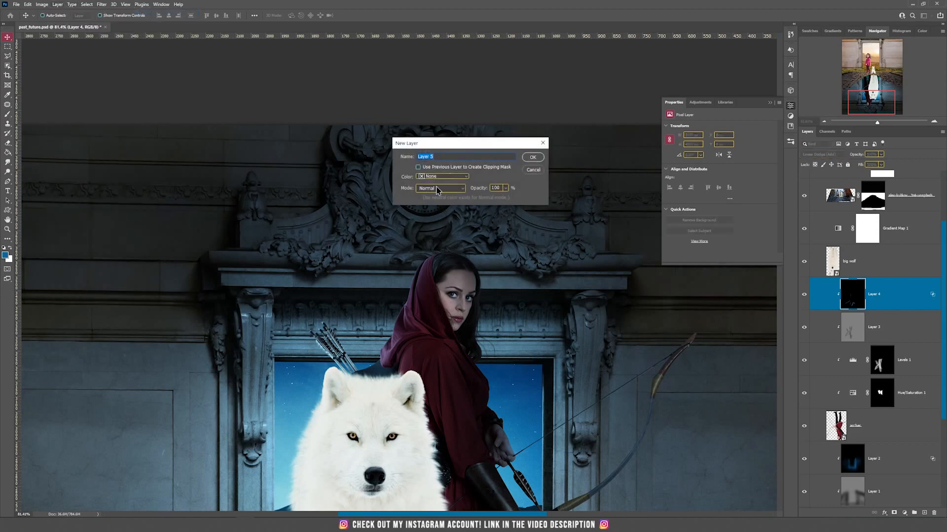
click(437, 189)
click(446, 280)
click(444, 199)
click(531, 157)
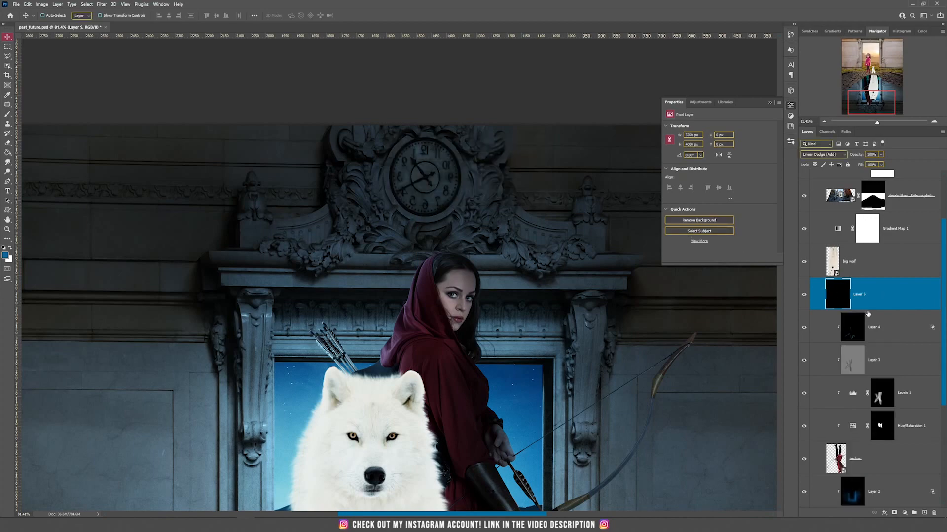
alt+click(871, 308)
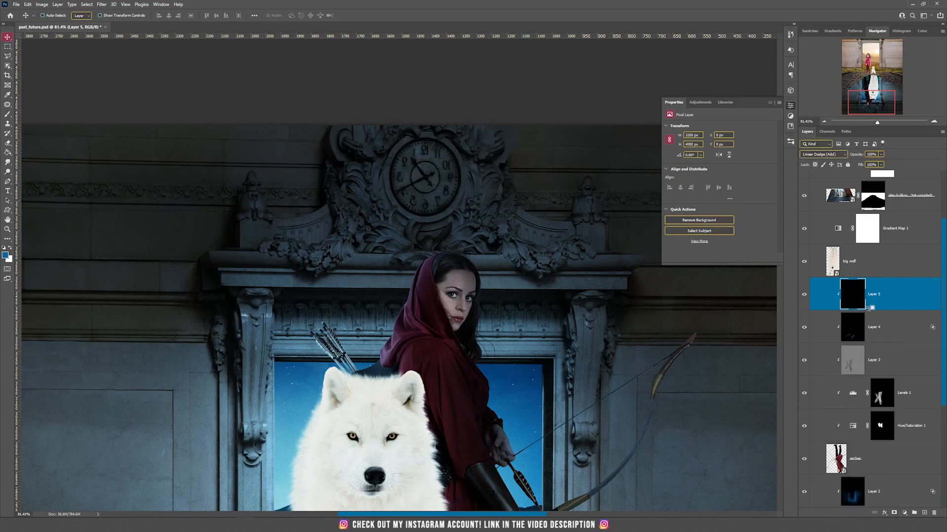
Change the foreground color to a brighter, more saturated blue
scroll(463, 417, up, 5)
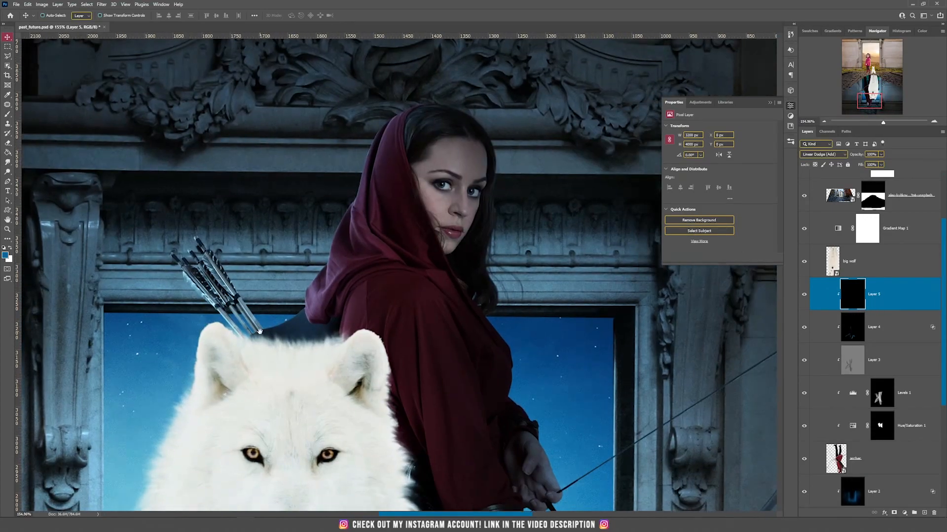
click(5, 255)
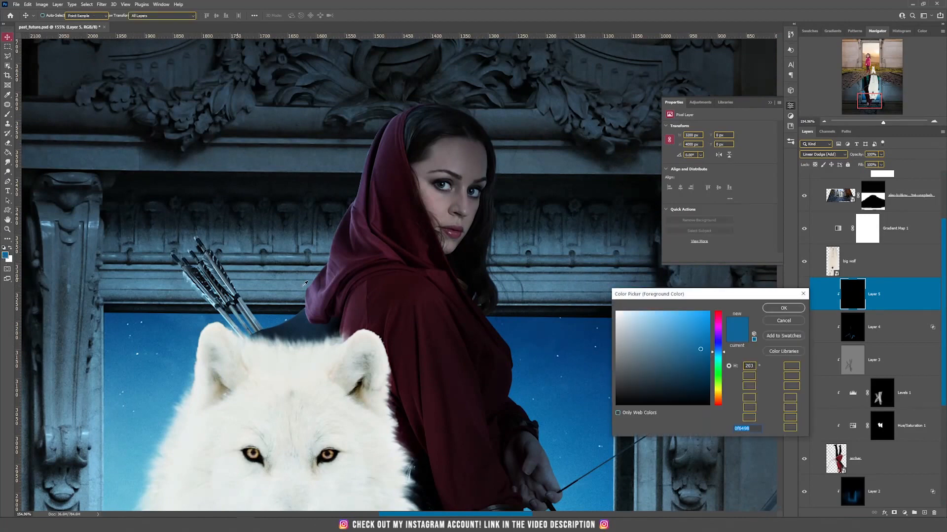
drag(720, 353, 720, 352)
click(783, 308)
key(v)
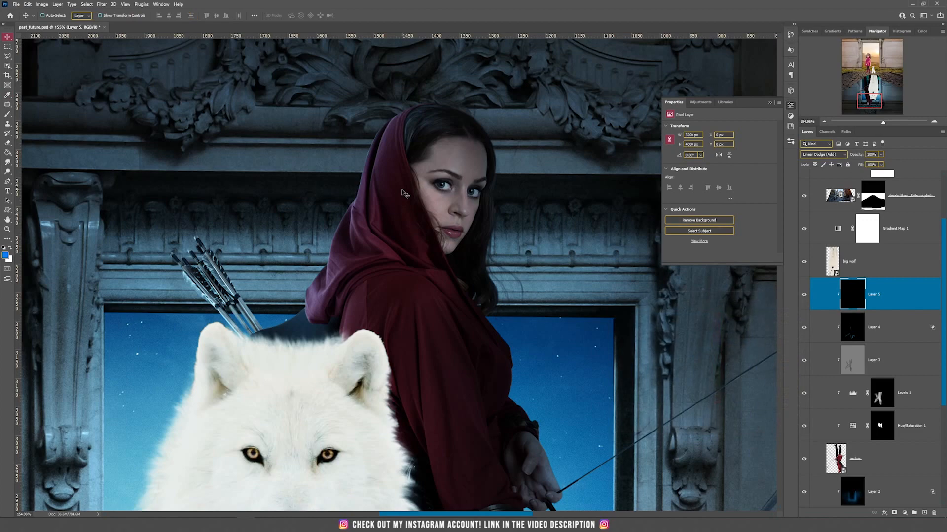
Paint thin blue rim light along the edges of the archer's hood, shoulder and quiver arrows with a small low-flow brush
scroll(403, 196, up, 3)
drag(434, 175, 446, 315)
key(b)
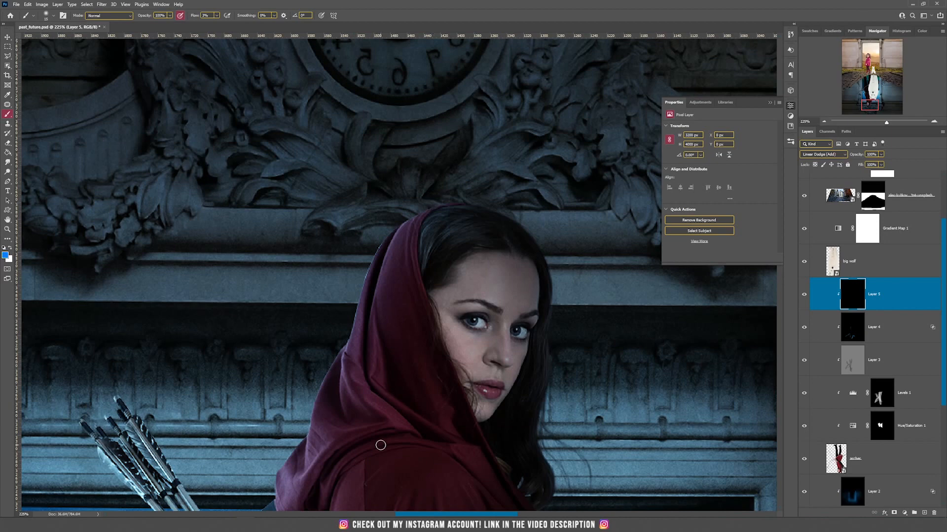
scroll(381, 445, down, 1)
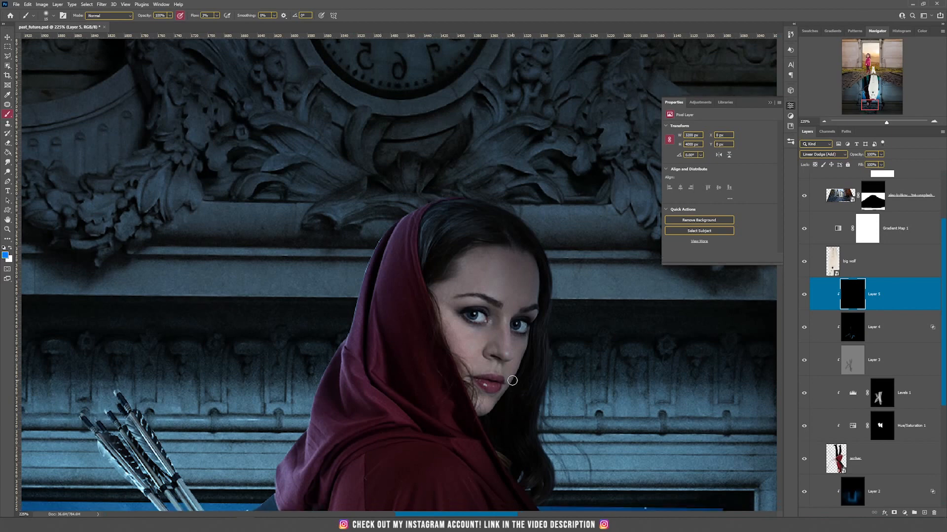
drag(344, 180, 358, 111)
mouse_move(390, 177)
mouse_down()
mouse_move(362, 301)
mouse_move(341, 311)
mouse_up()
drag(406, 161, 389, 255)
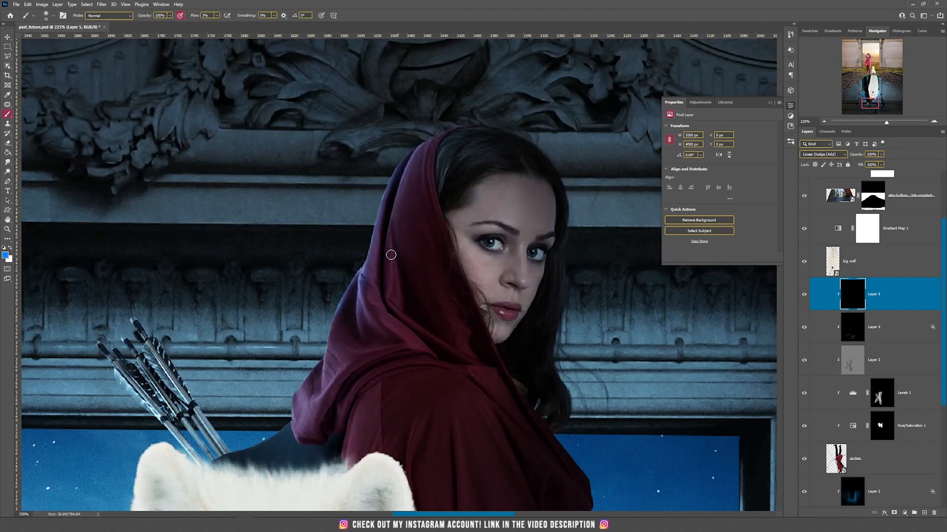
drag(402, 359, 415, 239)
drag(327, 250, 353, 178)
drag(337, 232, 304, 305)
drag(299, 308, 267, 330)
drag(152, 290, 204, 338)
drag(110, 229, 127, 250)
drag(138, 234, 178, 287)
drag(239, 343, 277, 324)
Paint blue rim light along the edges of the archer's leg and boot
drag(359, 343, 386, 258)
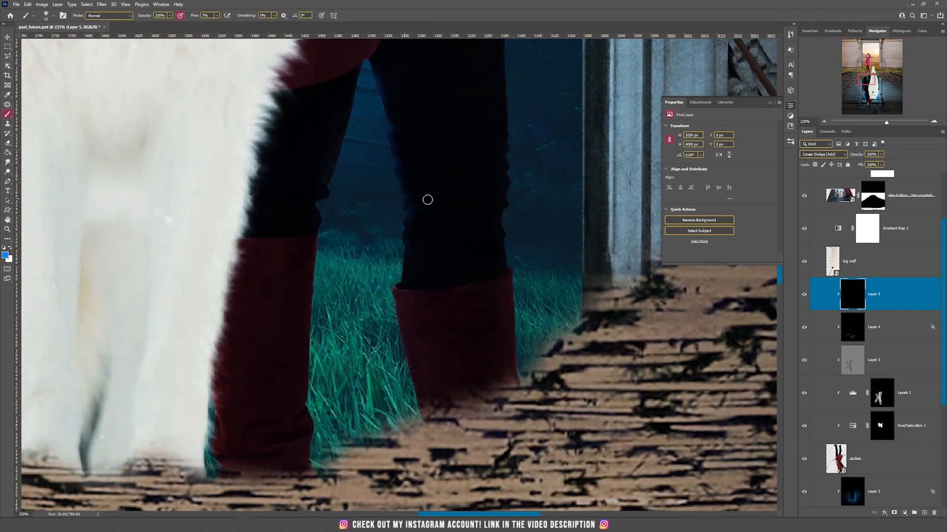
drag(398, 276, 414, 394)
drag(401, 315, 398, 183)
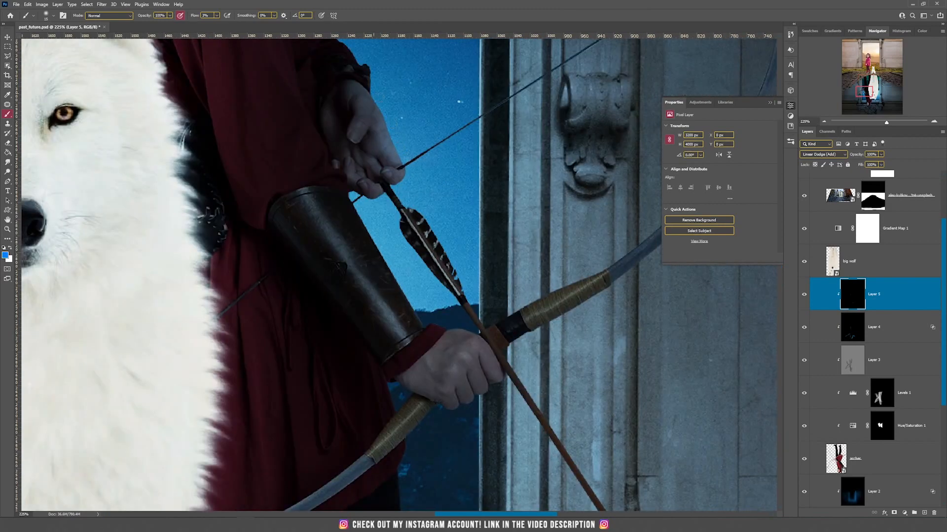
Brush blue rim light along the archer's bowstring and bow
scroll(353, 191, up, 5)
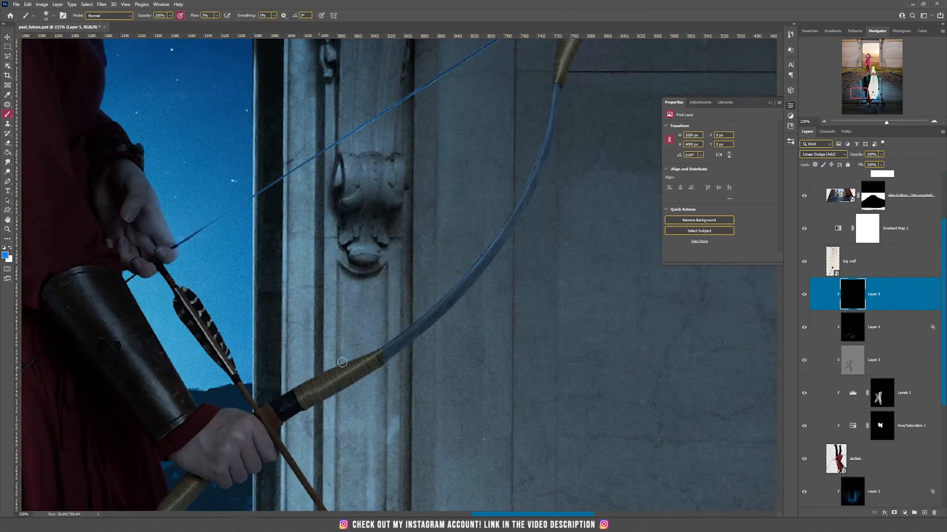
mouse_move(342, 363)
mouse_down()
mouse_move(269, 403)
mouse_move(324, 227)
mouse_up()
drag(194, 113, 227, 171)
drag(289, 449, 346, 159)
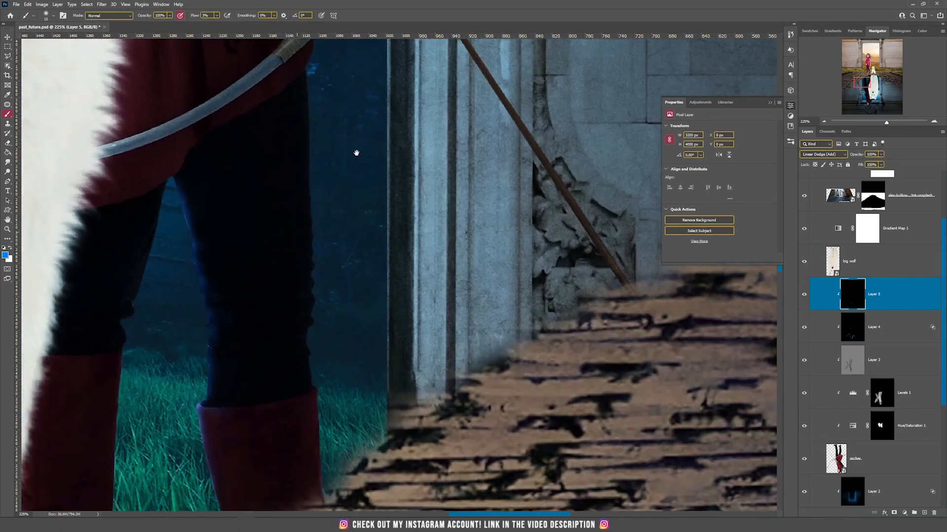
drag(241, 297, 332, 266)
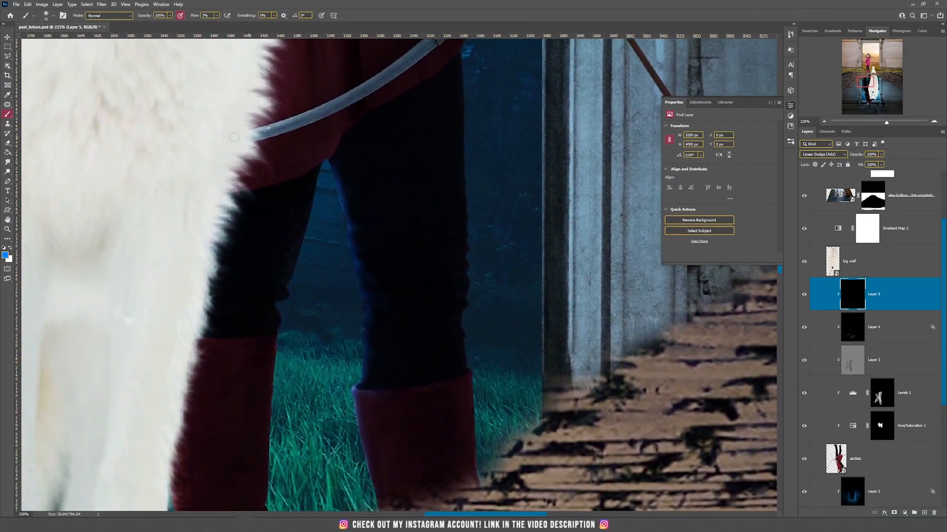
Set the foreground colour to black (#000000) and paint back the highlight along the archer's thigh on Layer 5
click(4, 256)
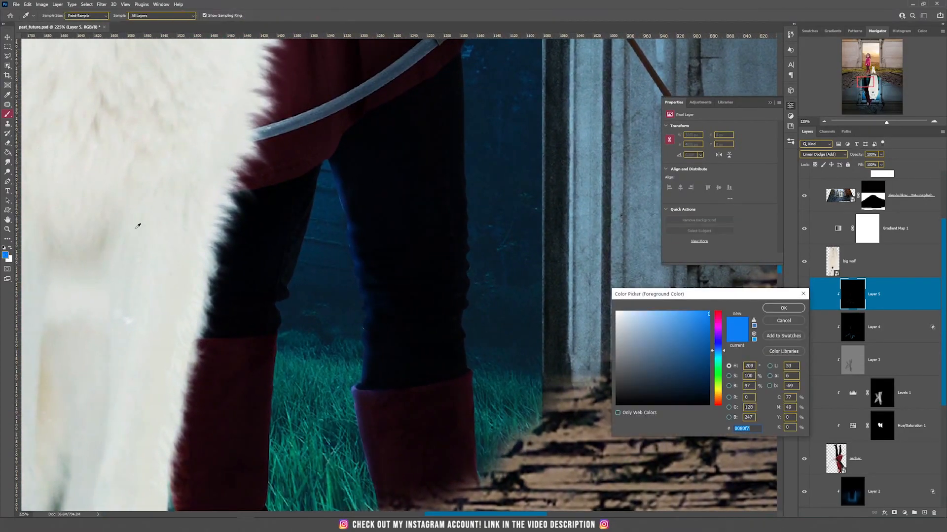
drag(685, 354, 720, 417)
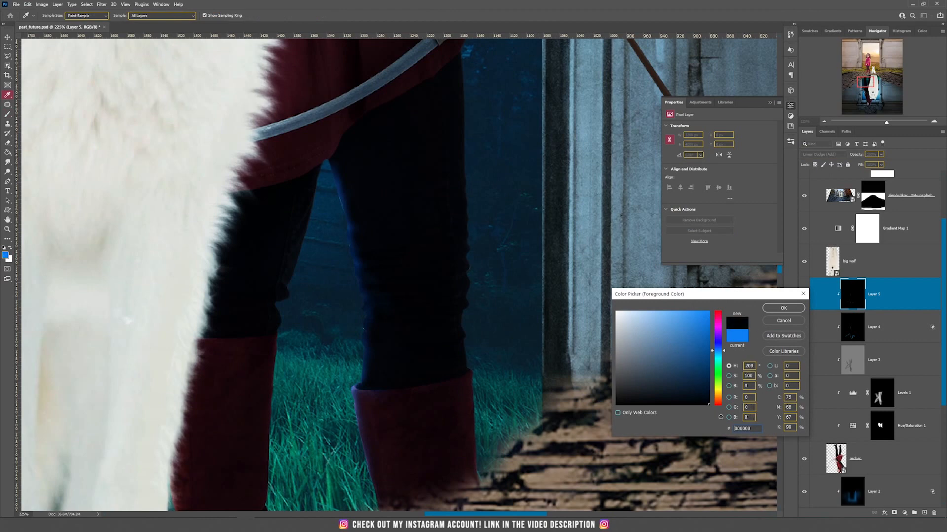
click(781, 307)
drag(448, 202, 459, 203)
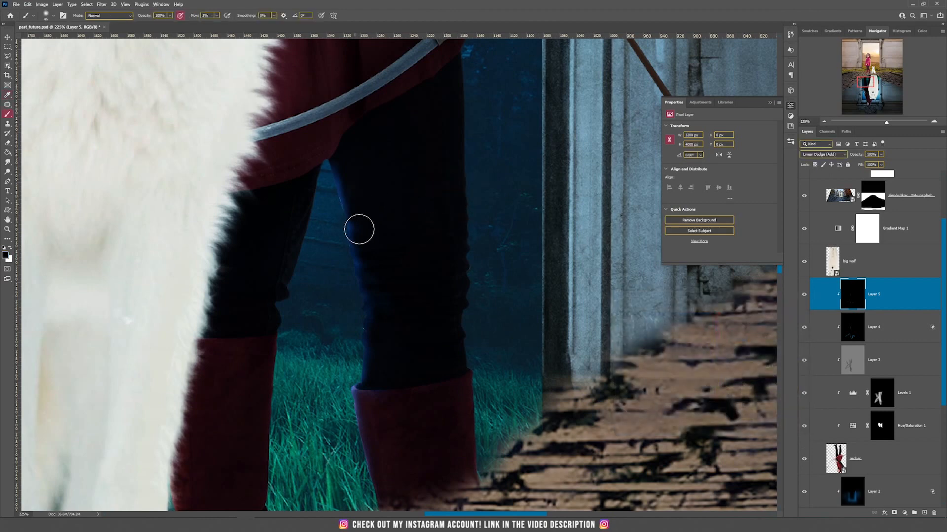
mouse_move(349, 236)
mouse_down()
mouse_move(385, 340)
mouse_move(362, 374)
mouse_move(376, 371)
mouse_move(350, 173)
mouse_move(379, 251)
mouse_up()
alt+click(422, 219)
scroll(530, 288, down, 4)
scroll(530, 288, down, 8)
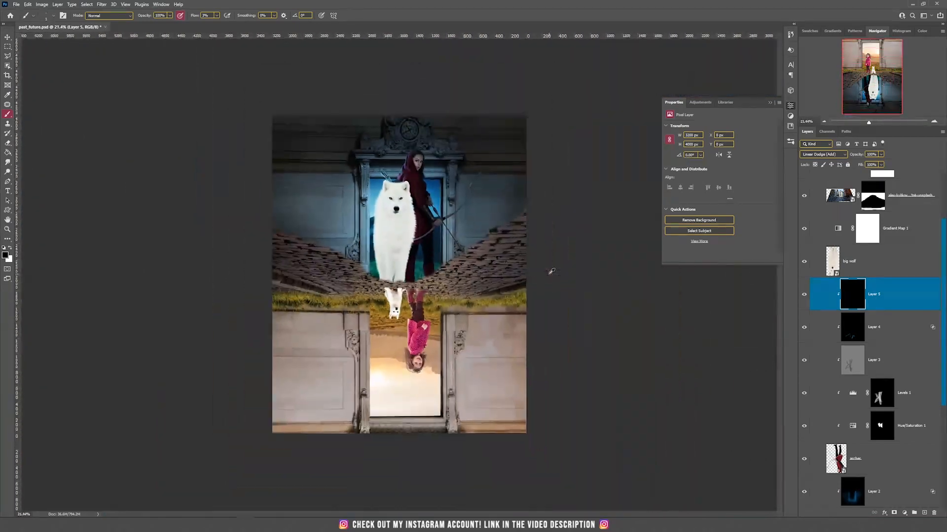
Create a Linear Dodge (Add) layer above Layer 5, filled with its neutral black and clipped to the archer
scroll(503, 253, up, 1)
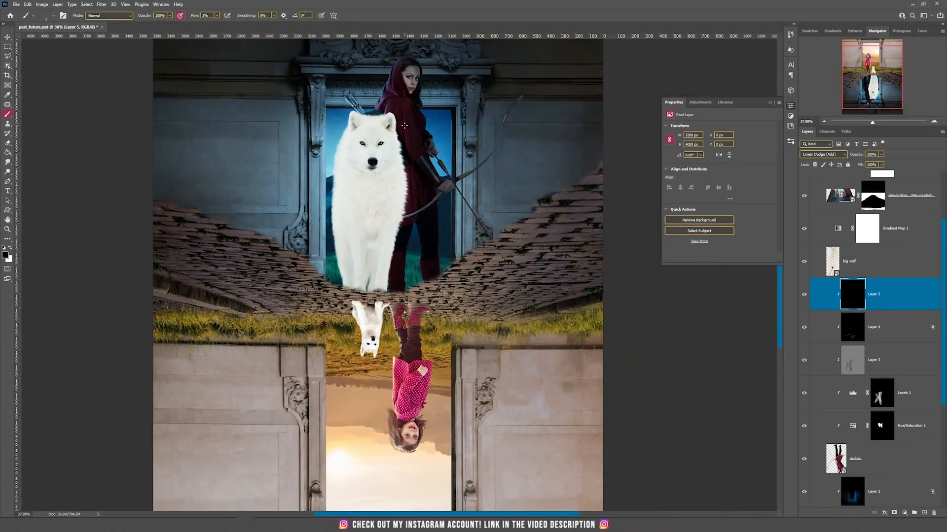
scroll(412, 121, up, 1)
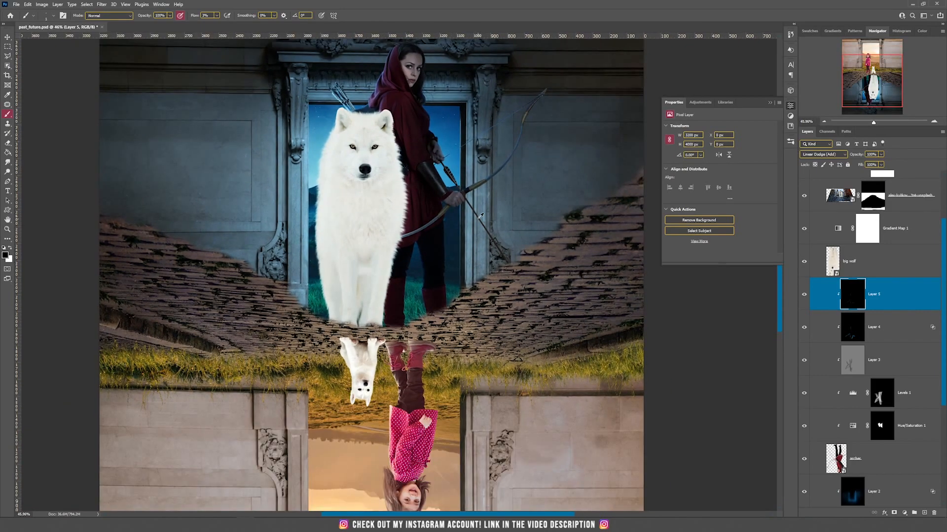
scroll(429, 212, up, 7)
drag(439, 211, 465, 277)
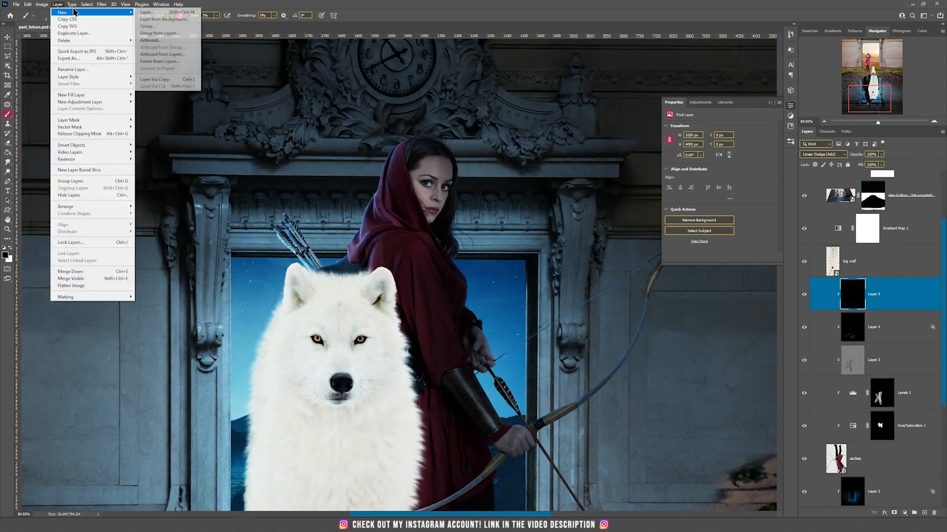
click(58, 5)
click(58, 5)
mouse_move(58, 14)
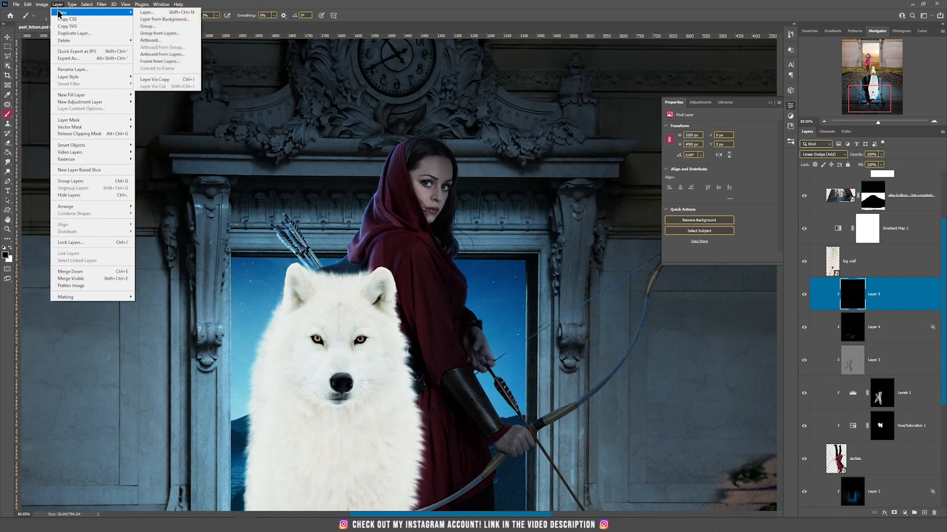
click(147, 12)
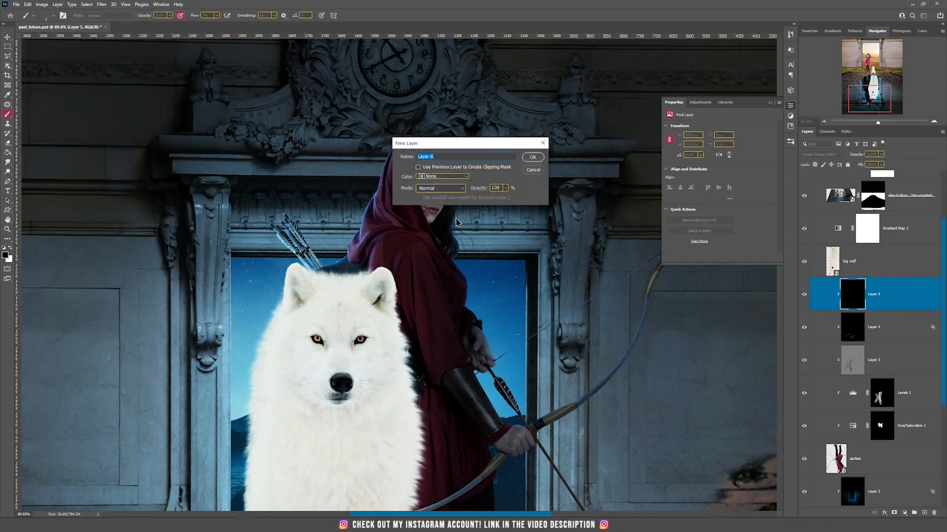
click(447, 189)
click(436, 266)
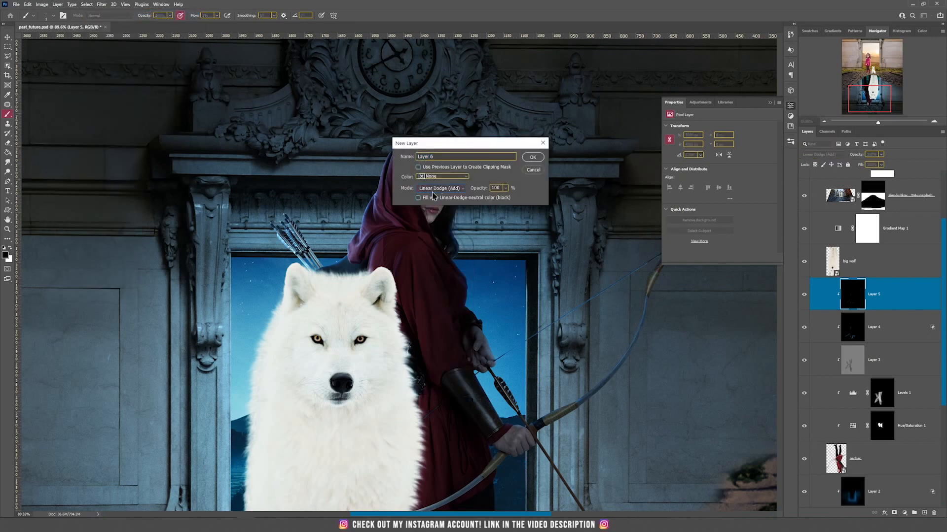
click(533, 157)
key(ctrl+alt+g)
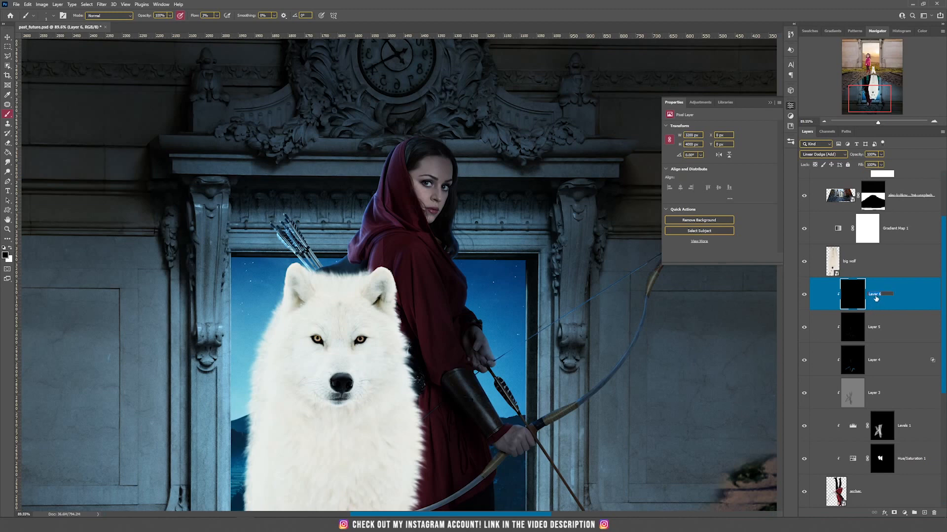
Rename the three clipped Linear Dodge layers "white", "blue" and "blue base color" from the uppermost down, and reselect "white"
key(Return)
click(874, 328)
text(blue)
key(Return)
double_click(877, 361)
text(blue base color)
key(Return)
key(alt+bracketright)
key(alt+bracketright)
Make white the foreground colour and set the brush to 7% flow and 4 px size
scroll(377, 160, up, 5)
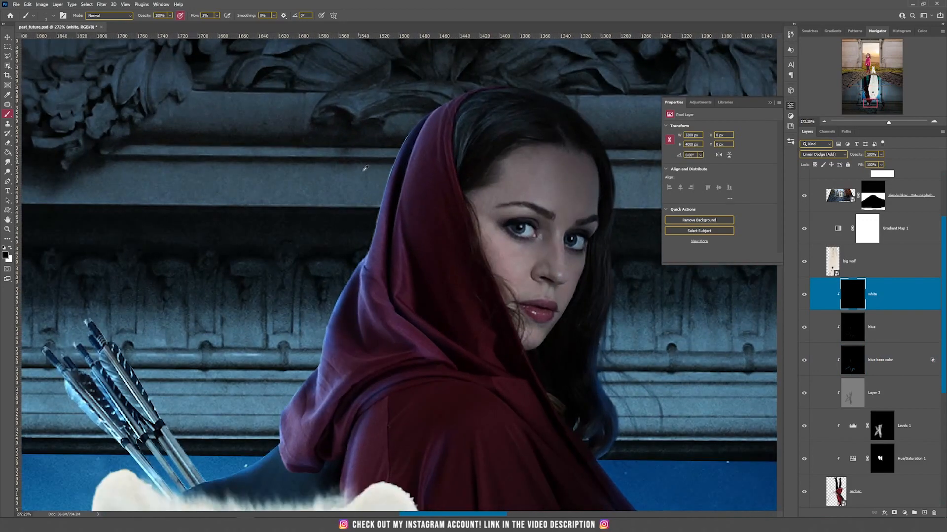
click(11, 249)
click(207, 16)
text(7)
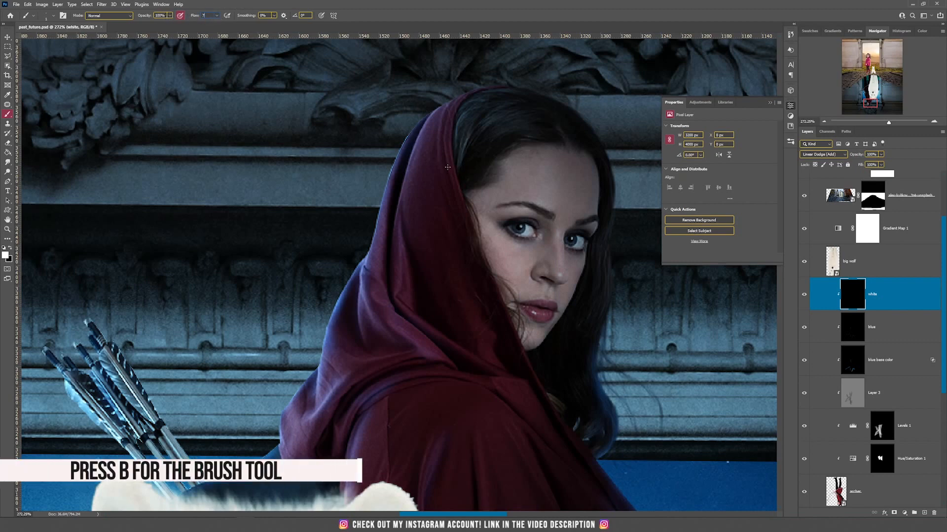
right_click(432, 207)
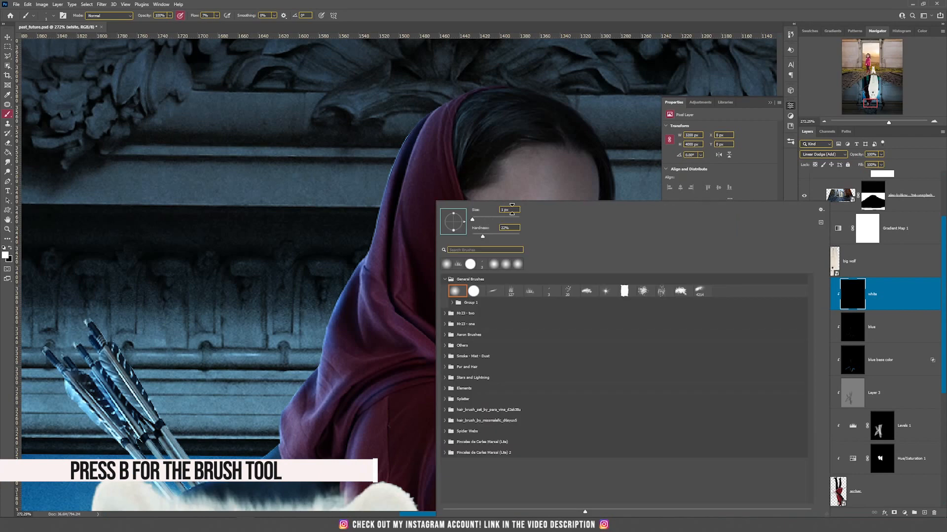
click(512, 210)
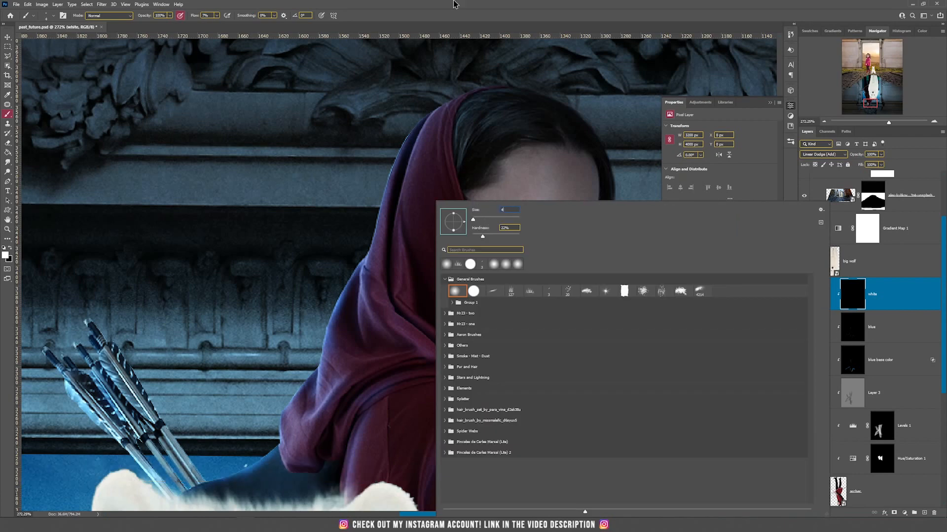
key(Return)
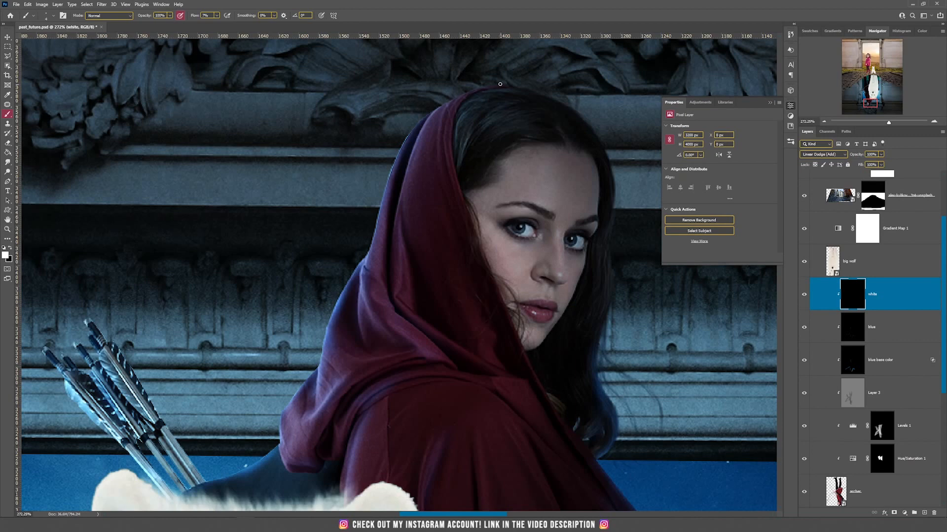
Paint thin white highlights along the edge and fabric folds of the archer's hood and cloak
mouse_move(499, 84)
mouse_down()
mouse_move(451, 103)
mouse_move(394, 170)
mouse_move(363, 331)
mouse_up()
drag(403, 187, 406, 308)
drag(524, 227, 567, 281)
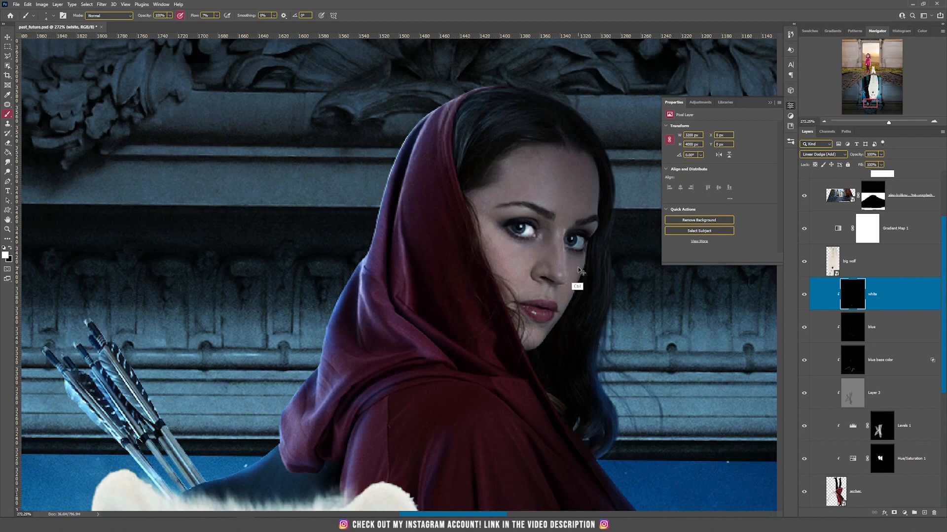
scroll(573, 279, up, 1)
drag(554, 269, 558, 195)
drag(345, 185, 300, 282)
mouse_move(330, 298)
mouse_down()
mouse_move(387, 292)
mouse_move(430, 220)
mouse_up()
drag(428, 216, 401, 264)
drag(431, 157, 363, 322)
drag(502, 244, 432, 304)
drag(454, 293, 440, 358)
drag(360, 327, 400, 346)
drag(364, 321, 410, 228)
drag(296, 296, 360, 248)
drag(190, 204, 245, 265)
drag(270, 289, 306, 326)
drag(295, 269, 334, 321)
drag(203, 161, 222, 202)
drag(213, 136, 224, 168)
drag(221, 153, 234, 167)
drag(167, 170, 180, 187)
mouse_move(489, 310)
mouse_down()
mouse_move(313, 184)
mouse_move(318, 190)
mouse_up()
Paint white highlights along the fabric folds of the archer's shoulder and sleeve
drag(482, 156, 484, 240)
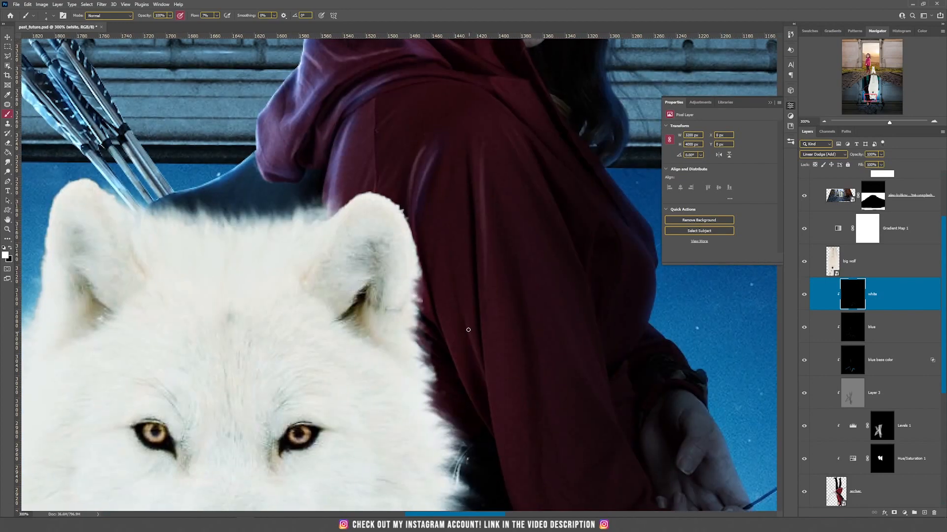
drag(468, 330, 466, 209)
drag(484, 207, 491, 300)
drag(440, 203, 462, 264)
drag(533, 163, 366, 380)
drag(391, 218, 483, 339)
drag(433, 300, 479, 350)
drag(393, 262, 442, 312)
mouse_move(355, 262)
mouse_down()
mouse_move(420, 394)
mouse_move(417, 258)
mouse_up()
drag(402, 286, 412, 321)
drag(481, 210, 455, 297)
drag(461, 156, 481, 244)
drag(479, 276, 517, 315)
mouse_move(521, 339)
mouse_down()
mouse_move(477, 235)
mouse_move(529, 367)
mouse_up()
Paint white highlights around the archer's hand and forearm, touching up one area with black
mouse_move(514, 313)
mouse_down()
mouse_move(484, 245)
mouse_move(472, 318)
mouse_up()
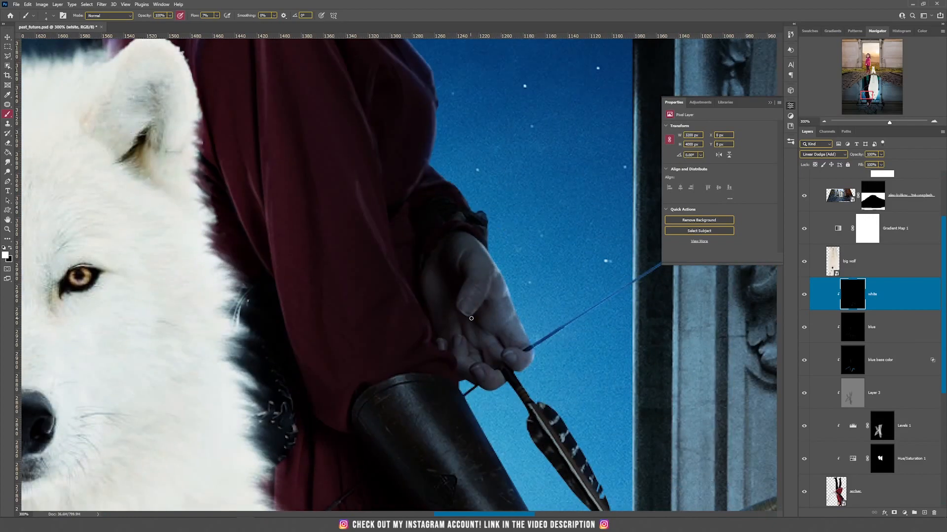
drag(542, 340, 612, 295)
drag(612, 295, 478, 355)
drag(515, 331, 565, 298)
mouse_move(559, 302)
mouse_down()
mouse_move(497, 343)
mouse_move(562, 300)
mouse_up()
drag(562, 300, 448, 375)
drag(392, 411, 589, 285)
mouse_move(589, 286)
mouse_down()
mouse_move(449, 364)
mouse_move(539, 306)
mouse_up()
drag(538, 306, 322, 383)
drag(591, 184, 538, 237)
mouse_move(503, 277)
mouse_down()
mouse_move(436, 363)
mouse_move(433, 423)
mouse_up()
mouse_move(434, 376)
mouse_down()
mouse_move(483, 258)
mouse_move(442, 440)
mouse_move(506, 268)
mouse_up()
drag(459, 342, 410, 401)
drag(484, 307, 385, 424)
key(x)
mouse_move(459, 342)
mouse_down()
mouse_move(407, 402)
mouse_move(422, 258)
mouse_move(364, 299)
mouse_up()
key(x)
Continue the fine white highlights over the remaining parts of the archer's figure and fit the whole image in view
mouse_move(333, 324)
mouse_down()
mouse_move(254, 355)
mouse_move(180, 401)
mouse_up()
drag(124, 405, 257, 354)
drag(213, 320, 232, 352)
drag(141, 196, 198, 294)
drag(198, 377, 249, 347)
mouse_move(258, 354)
mouse_down()
mouse_move(335, 409)
mouse_move(301, 438)
mouse_up()
drag(297, 442, 288, 451)
drag(182, 427, 190, 457)
drag(204, 372, 231, 353)
drag(276, 390, 266, 321)
drag(262, 359, 266, 388)
drag(278, 338, 287, 376)
drag(294, 301, 318, 324)
drag(297, 275, 281, 249)
drag(274, 253, 297, 286)
drag(250, 226, 190, 138)
drag(197, 142, 296, 244)
drag(252, 199, 238, 182)
drag(261, 173, 280, 165)
drag(340, 459, 367, 237)
mouse_move(352, 467)
mouse_down()
mouse_move(379, 246)
mouse_move(374, 339)
mouse_up()
drag(332, 235, 333, 341)
mouse_move(334, 387)
mouse_down()
mouse_move(349, 422)
mouse_move(358, 260)
mouse_up()
drag(351, 356, 341, 366)
mouse_move(340, 393)
mouse_down()
mouse_move(349, 387)
mouse_move(346, 402)
mouse_up()
drag(344, 450, 349, 303)
drag(363, 428, 363, 468)
drag(199, 364, 256, 364)
drag(201, 364, 220, 458)
drag(217, 394, 274, 341)
drag(269, 307, 273, 263)
drag(275, 258, 274, 196)
drag(273, 250, 274, 240)
drag(275, 207, 303, 284)
drag(303, 284, 284, 197)
mouse_move(289, 210)
mouse_down()
mouse_move(278, 169)
mouse_move(330, 252)
mouse_up()
drag(314, 188, 309, 172)
key(ctrl+0)
key(v)
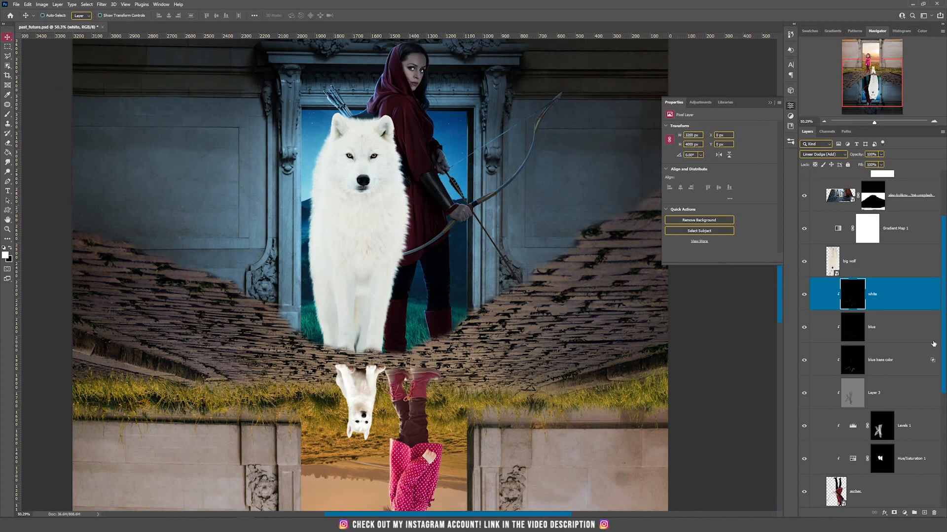
Add a new layer above the "white" layer and set its blending mode to Multiply
click(924, 514)
click(822, 155)
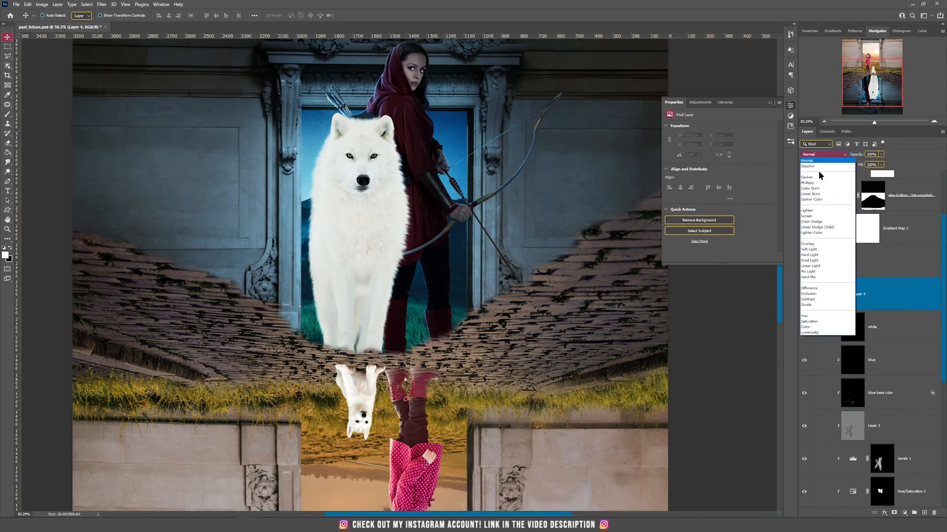
click(817, 184)
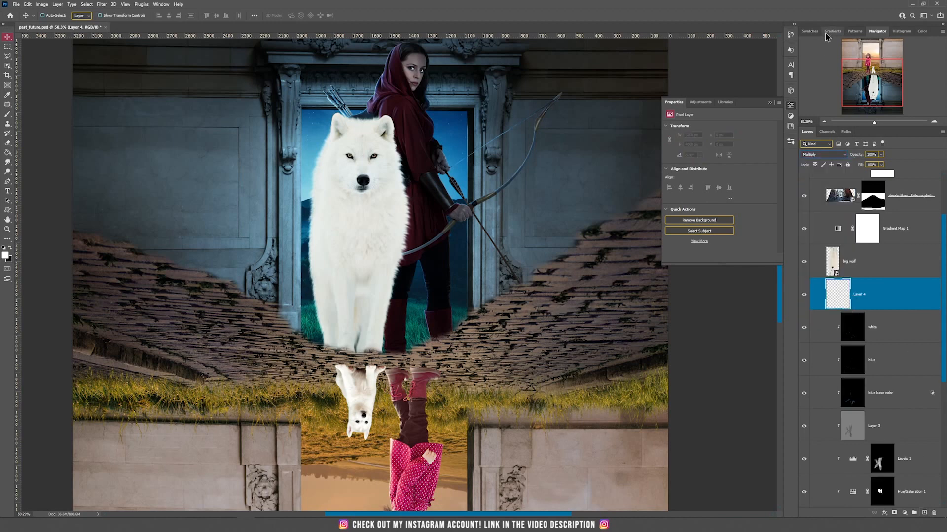
Enlarge the brush tip and set the foreground colour to dark blue #081c2e
click(9, 248)
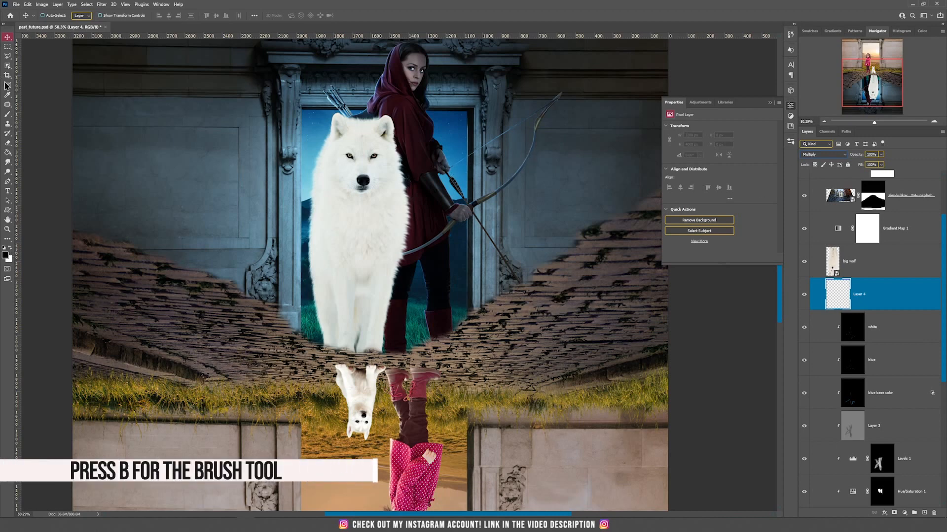
click(8, 114)
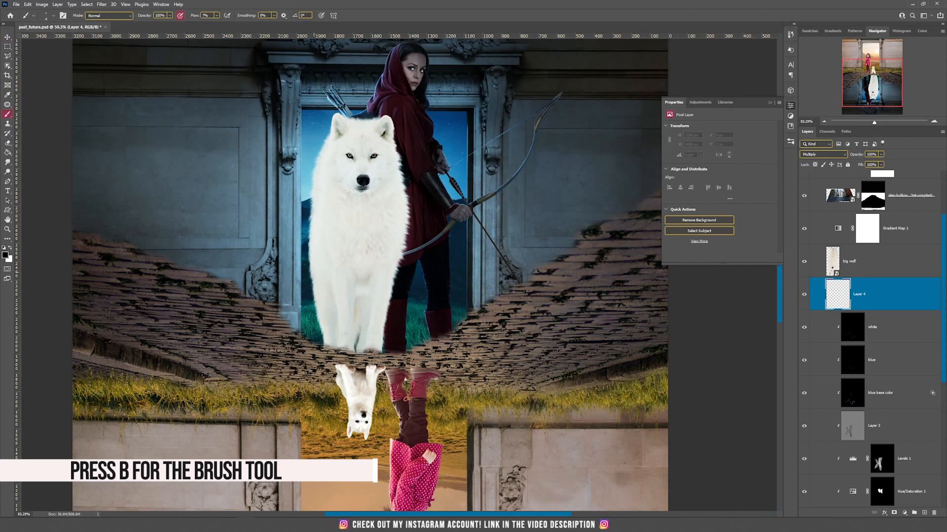
key(bracketright)
key(bracketright)
key(bracketright)
key(bracketright)
key(bracketright)
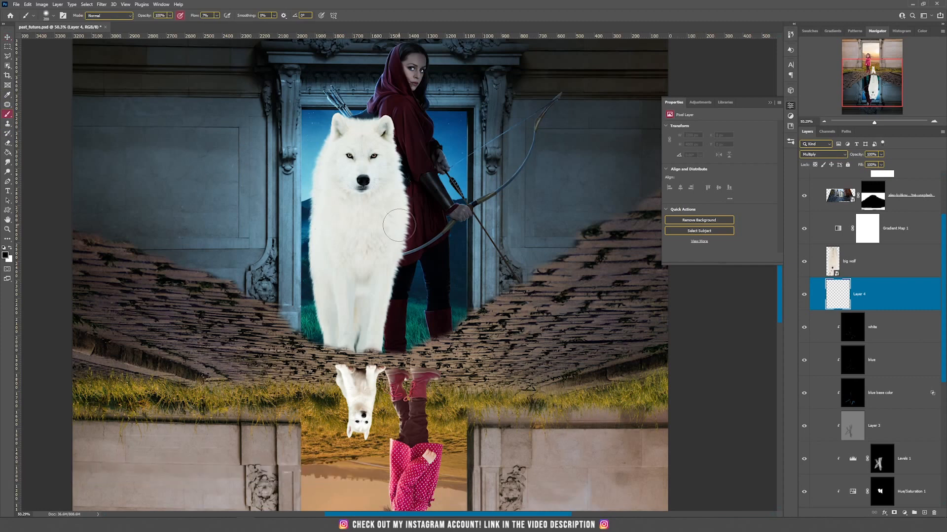
key(n)
drag(697, 369, 694, 389)
click(766, 310)
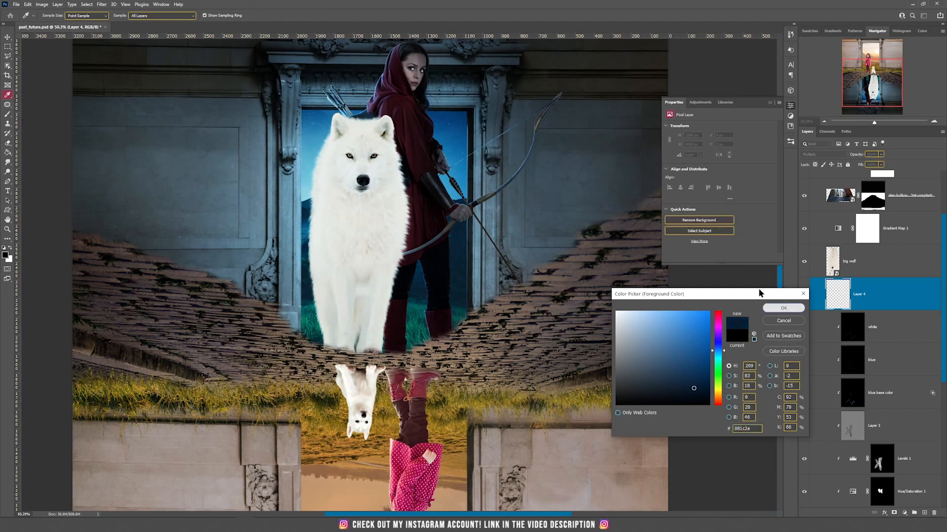
Paint a soft dark shadow over the archer beside the wolf and lightly erase its outer side
mouse_move(424, 245)
mouse_down()
mouse_move(406, 223)
mouse_move(388, 277)
mouse_move(398, 214)
mouse_move(389, 130)
mouse_move(397, 141)
mouse_move(399, 126)
mouse_up()
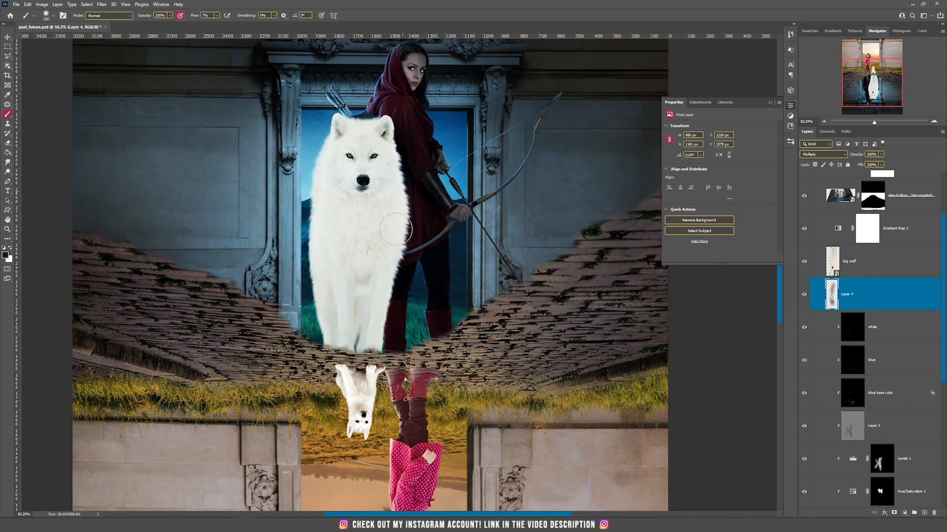
mouse_move(384, 302)
mouse_down()
mouse_move(379, 348)
mouse_move(389, 283)
mouse_move(406, 257)
mouse_move(395, 138)
mouse_move(394, 192)
mouse_move(433, 134)
mouse_move(428, 119)
mouse_up()
key(e)
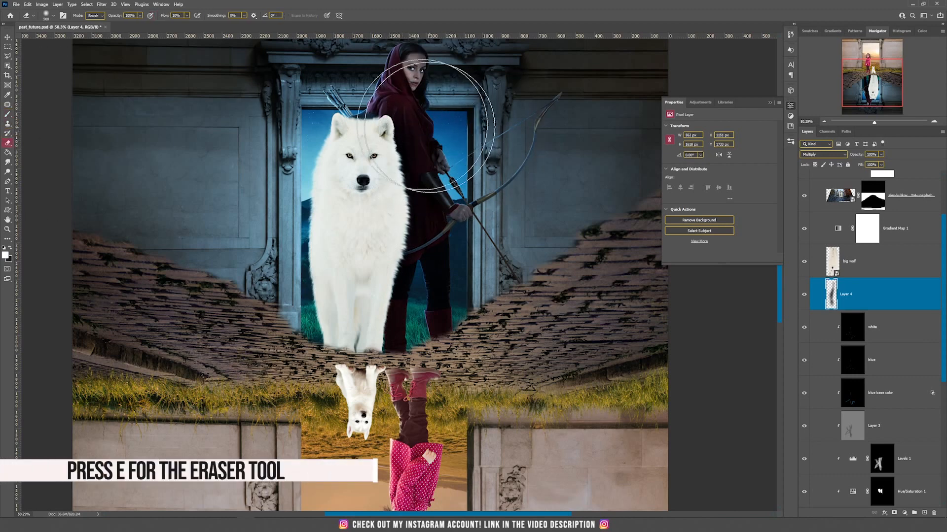
mouse_move(440, 392)
mouse_down()
mouse_move(496, 205)
mouse_move(457, 120)
mouse_up()
key(v)
Raise the white output level of the archer's Levels 1 adjustment to 145
scroll(497, 262, down, 5)
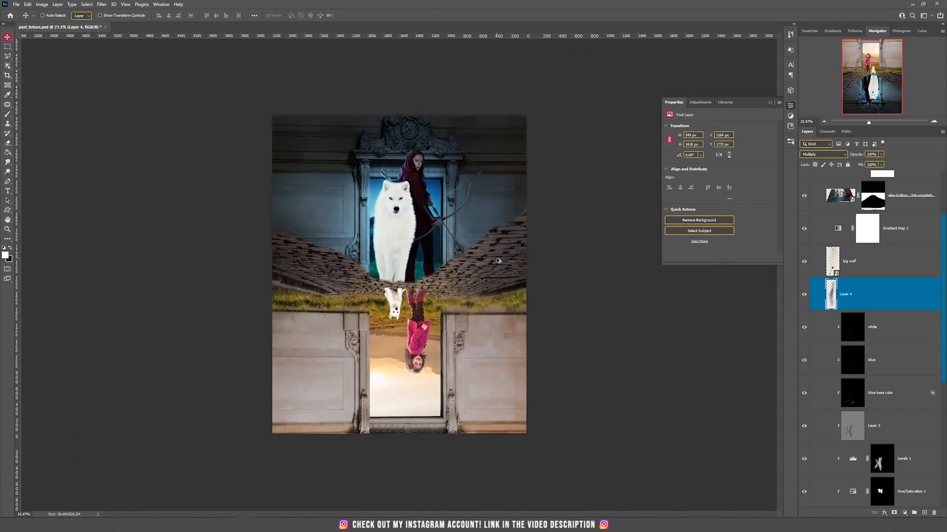
scroll(477, 256, up, 5)
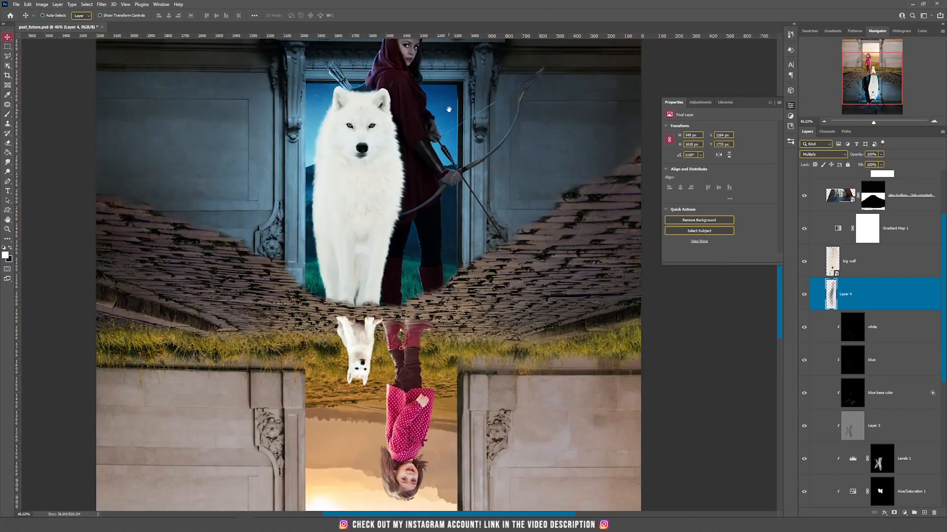
drag(449, 109, 459, 195)
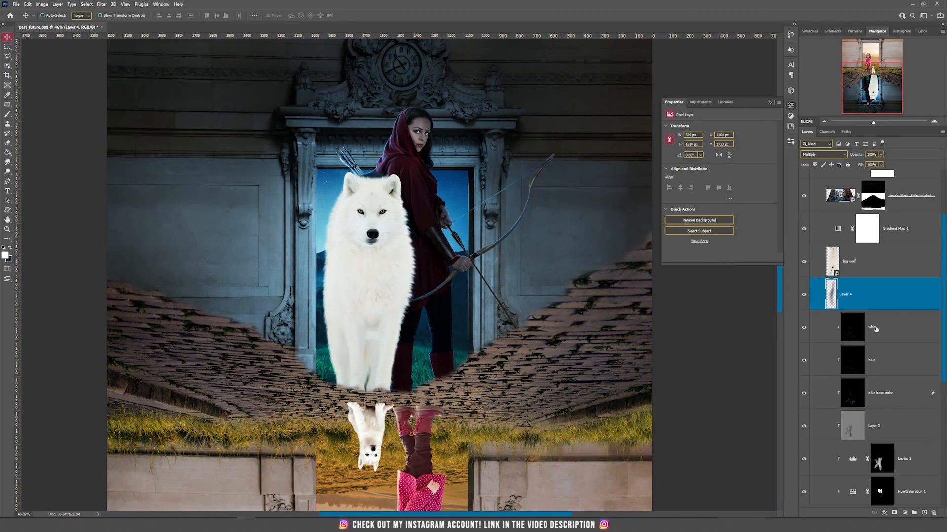
scroll(877, 329, down, 5)
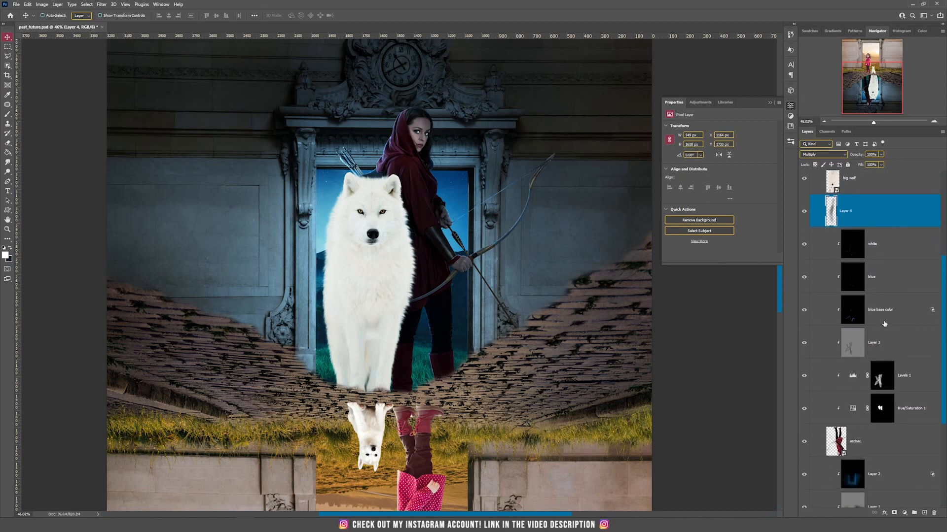
click(857, 381)
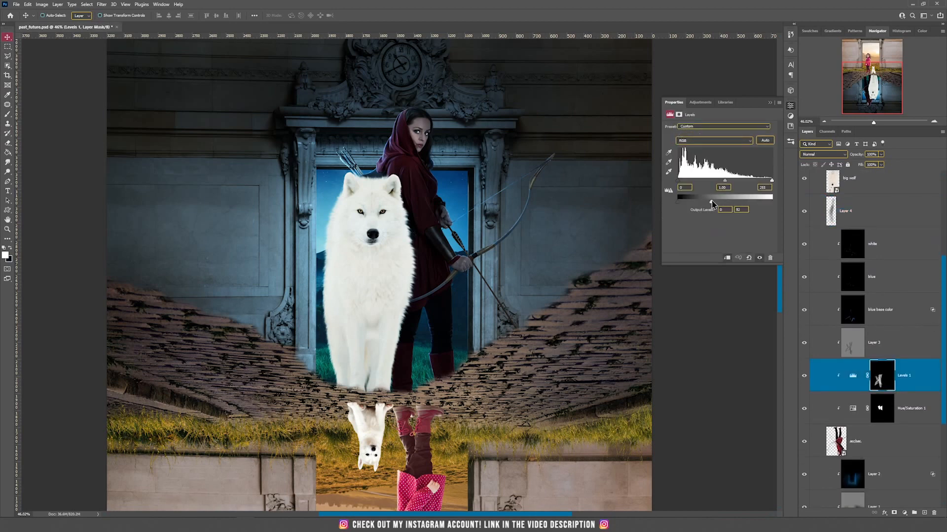
drag(720, 203, 723, 205)
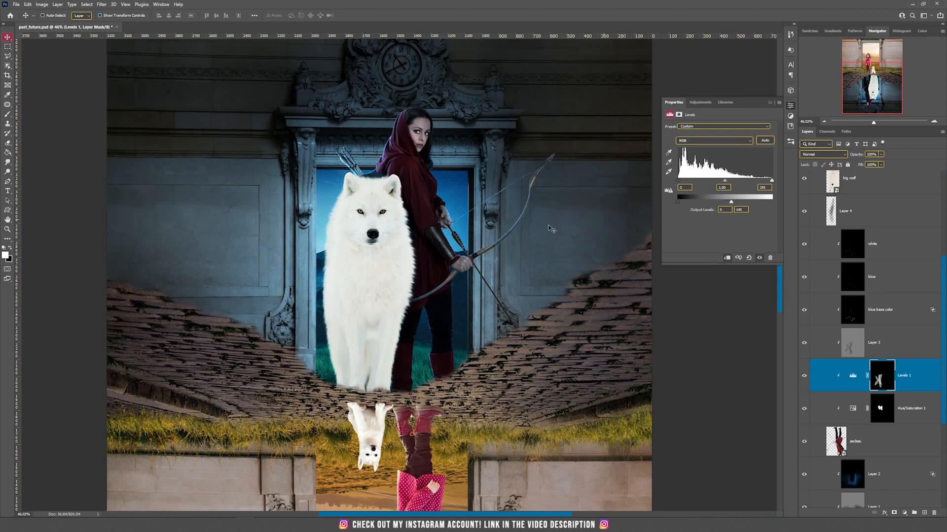
scroll(549, 229, down, 5)
scroll(420, 228, up, 3)
scroll(420, 227, up, 3)
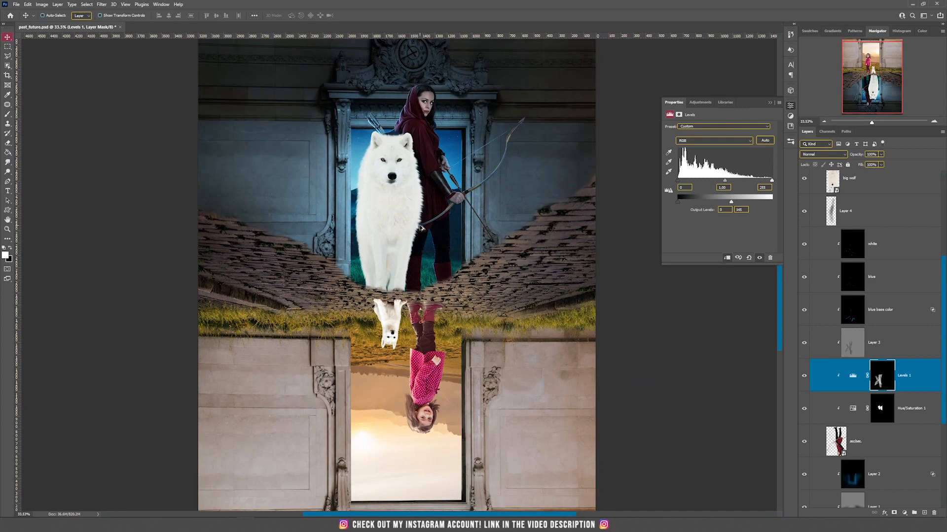
Add a Selective Color adjustment layer directly above the big wolf layer
scroll(872, 272, up, 2)
click(873, 236)
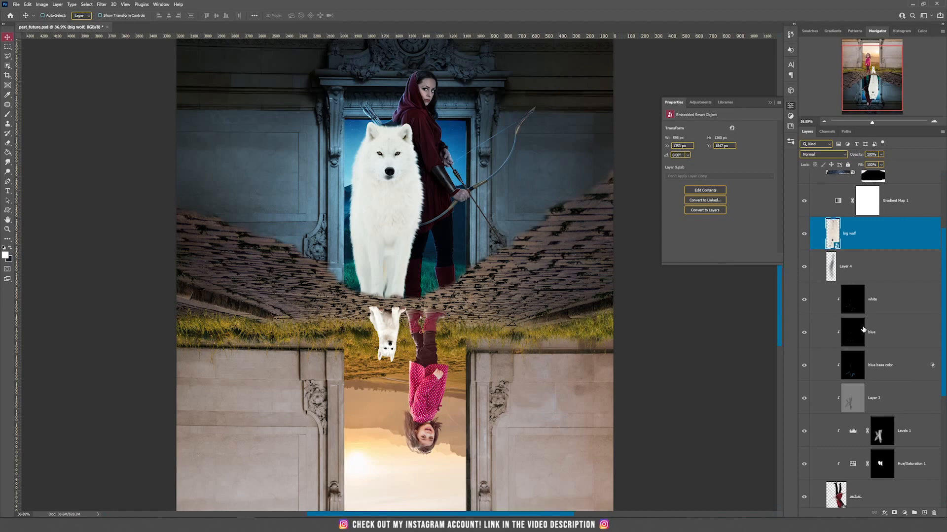
click(906, 514)
click(909, 512)
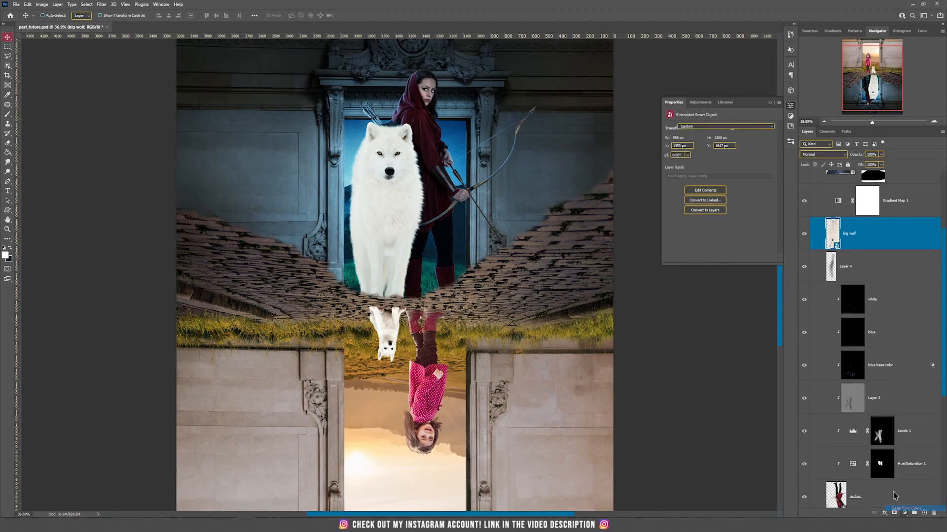
Clip the adjustment to the wolf, setting Whites to +64, +61, +10, +80 and Neutrals to +51, +46, +42, +34
click(708, 137)
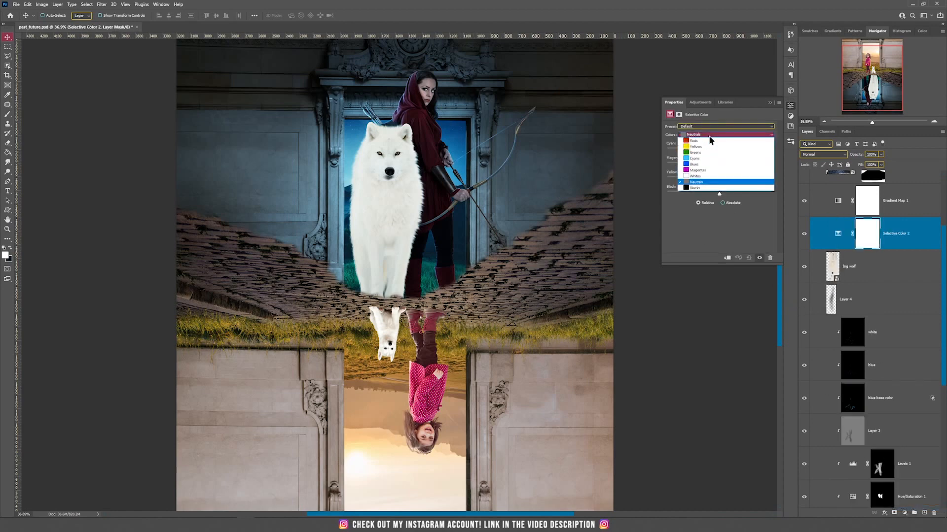
click(704, 177)
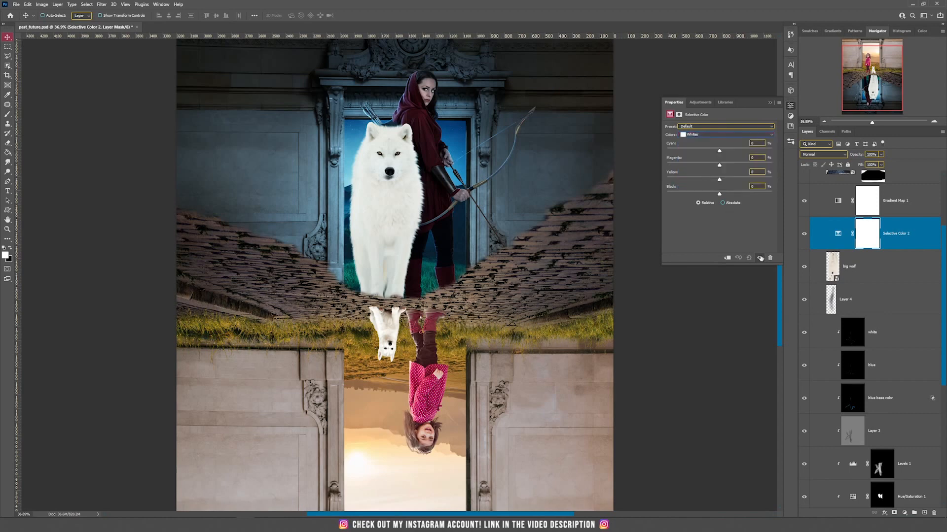
click(727, 258)
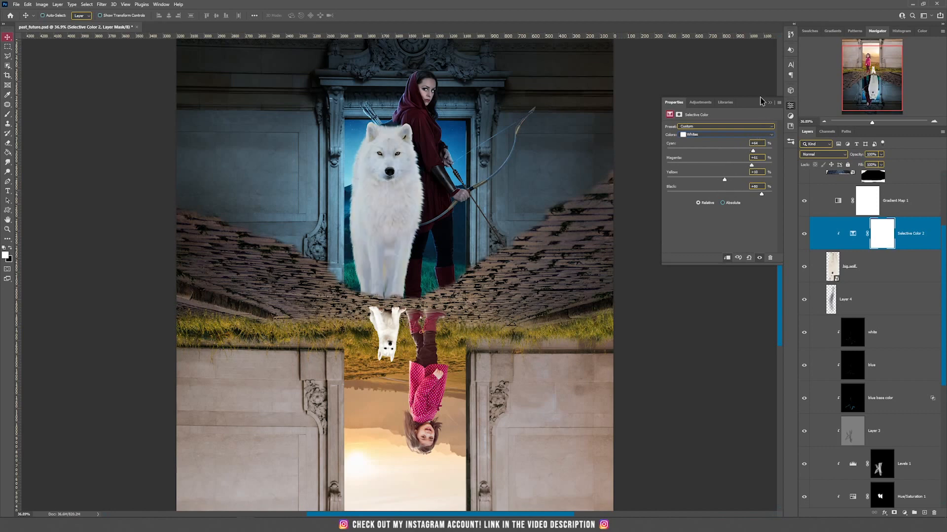
click(725, 141)
click(710, 159)
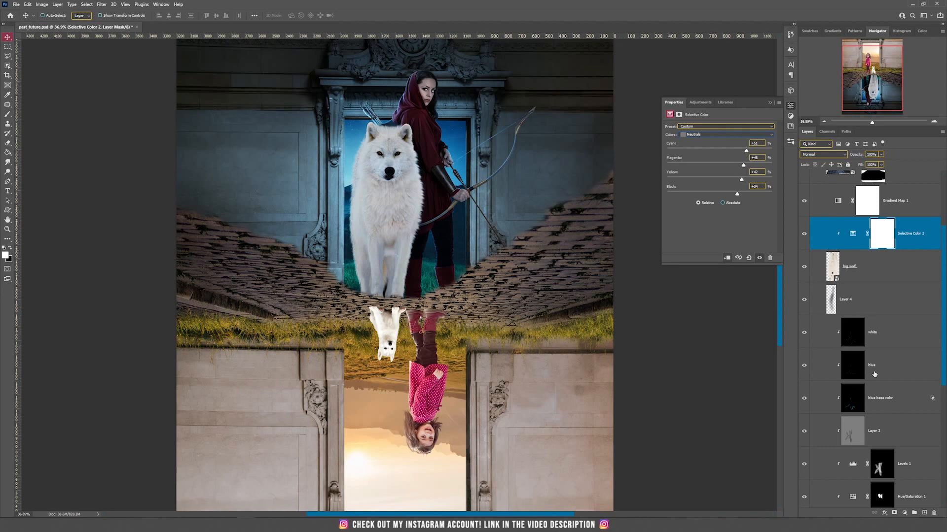
Add a Levels adjustment clipped to the wolf and darken it by lowering the white output level to about the midpoint
click(905, 514)
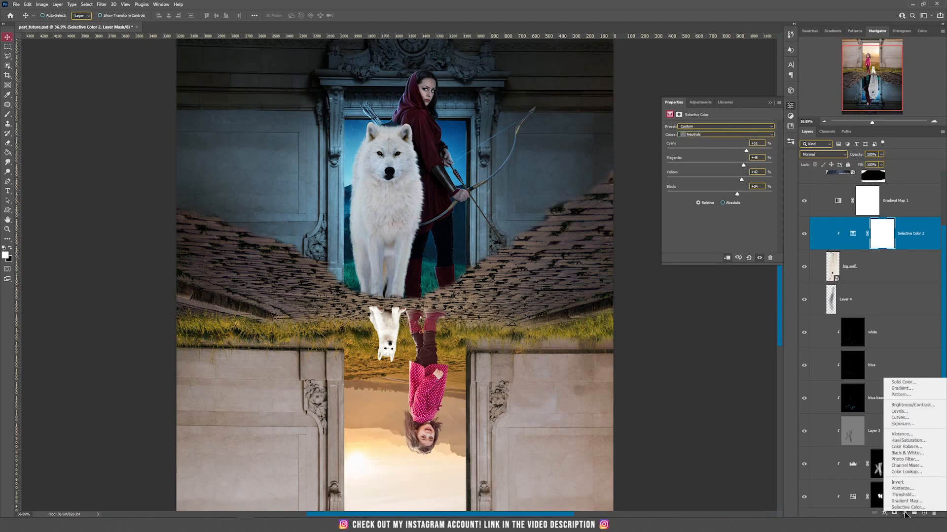
click(906, 411)
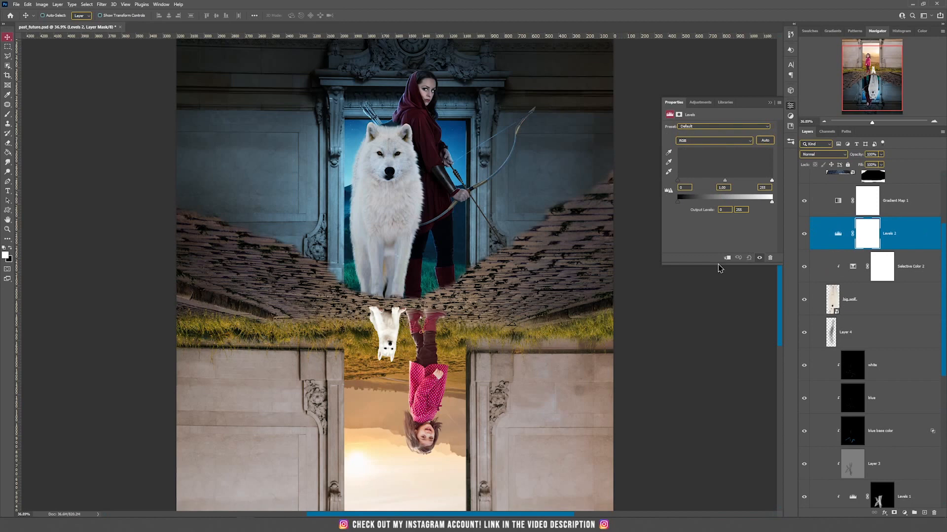
click(726, 258)
drag(772, 202, 723, 205)
Paint black on the Levels 2 mask with a large soft brush to bring back brightness on the wolf's left side
click(827, 232)
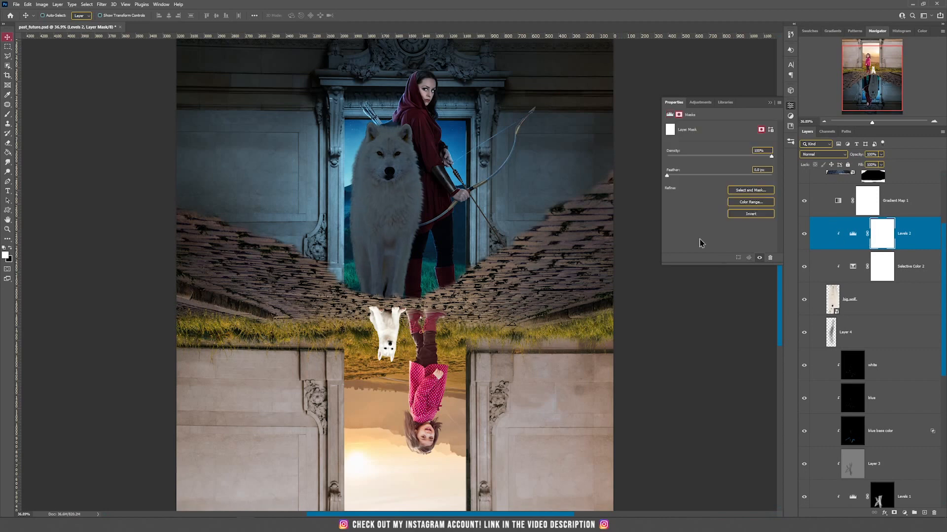
key(b)
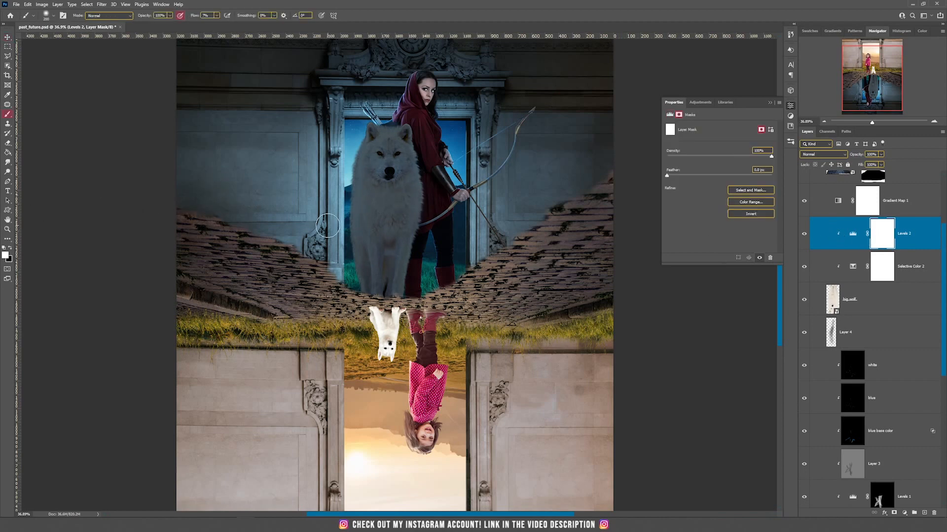
click(10, 249)
key(bracketright)
key(bracketright)
key(bracketright)
key(bracketright)
mouse_move(319, 183)
mouse_down()
mouse_move(346, 117)
mouse_move(340, 120)
mouse_move(360, 121)
mouse_move(324, 297)
mouse_move(314, 299)
mouse_up()
key(bracketleft)
key(bracketleft)
key(bracketleft)
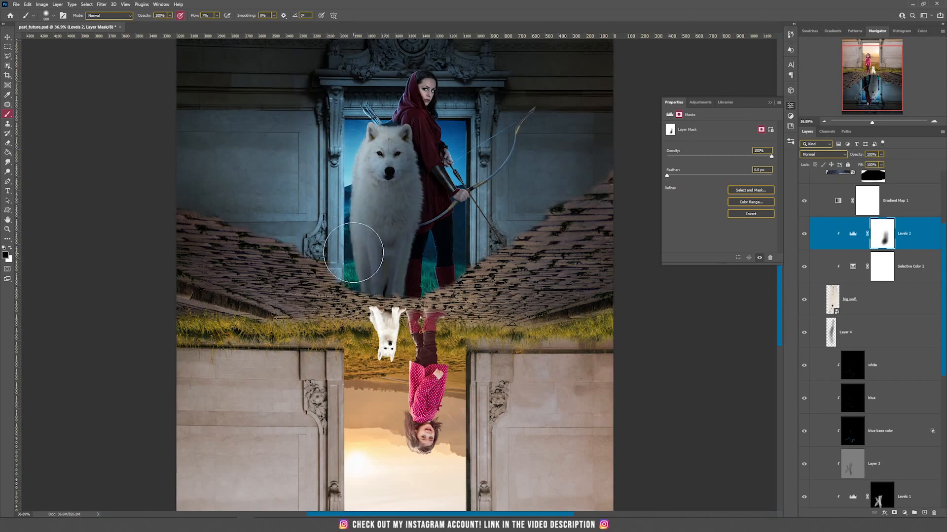
drag(344, 244, 374, 279)
key(x)
key(v)
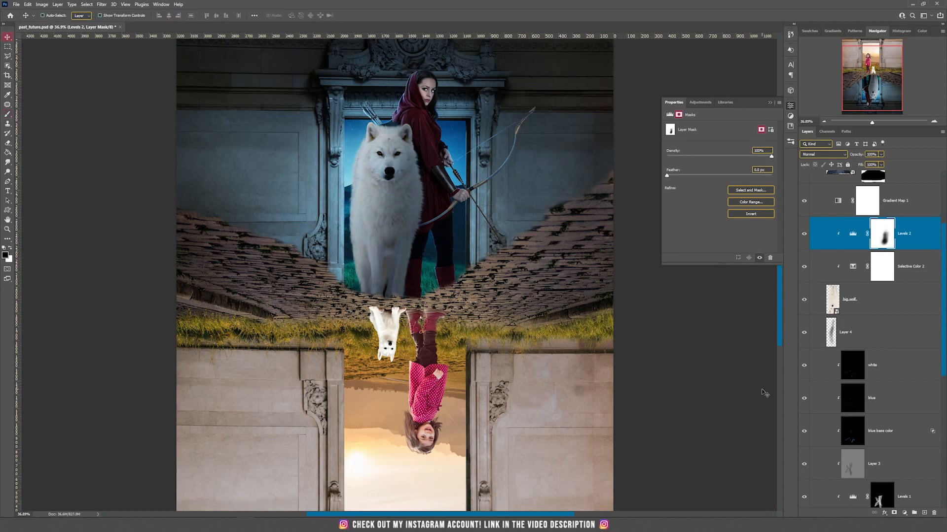
Add a new Soft Light layer filled with 50% gray above Levels 2 and clip it to the wolf
click(64, 8)
mouse_move(66, 15)
click(157, 15)
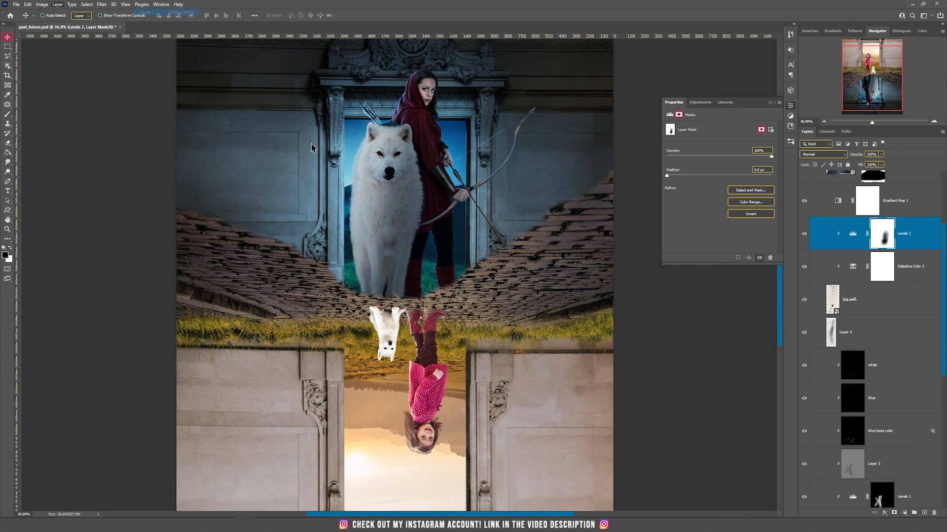
click(427, 188)
click(439, 293)
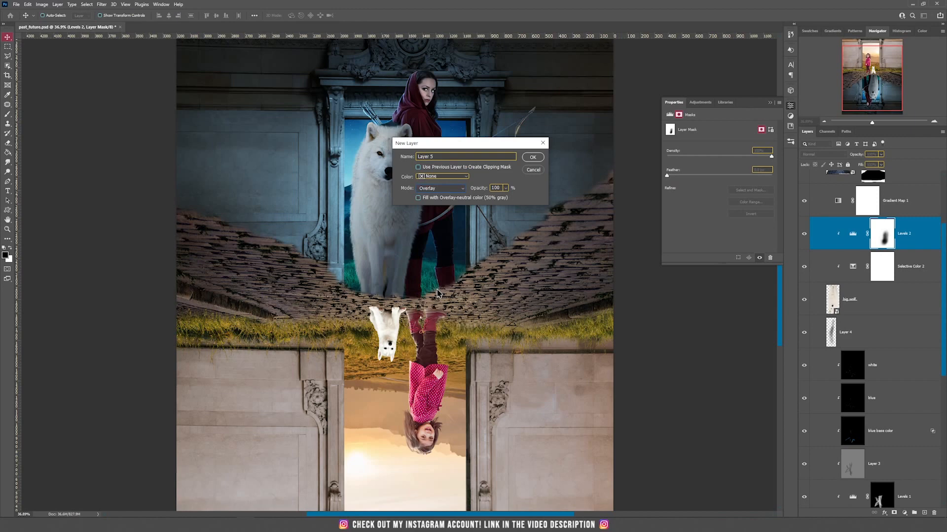
click(441, 189)
click(453, 298)
click(434, 199)
click(533, 158)
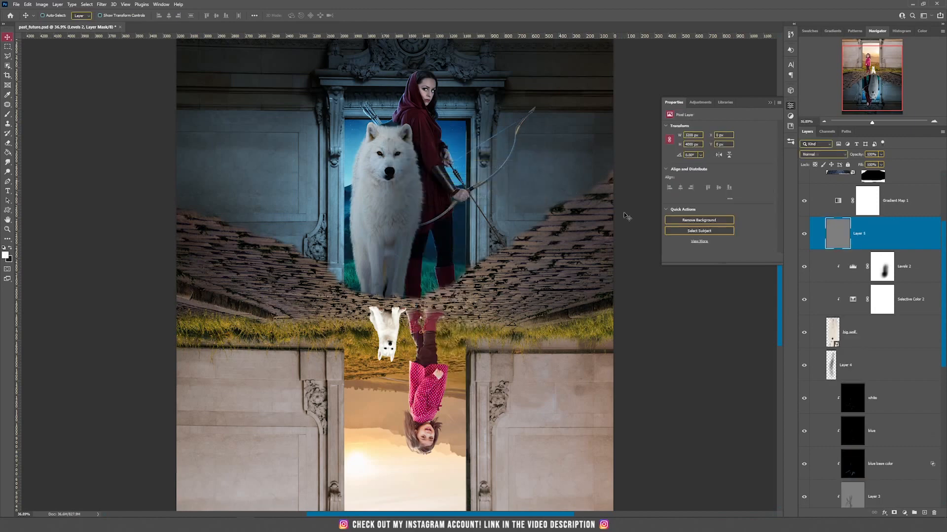
alt+click(884, 247)
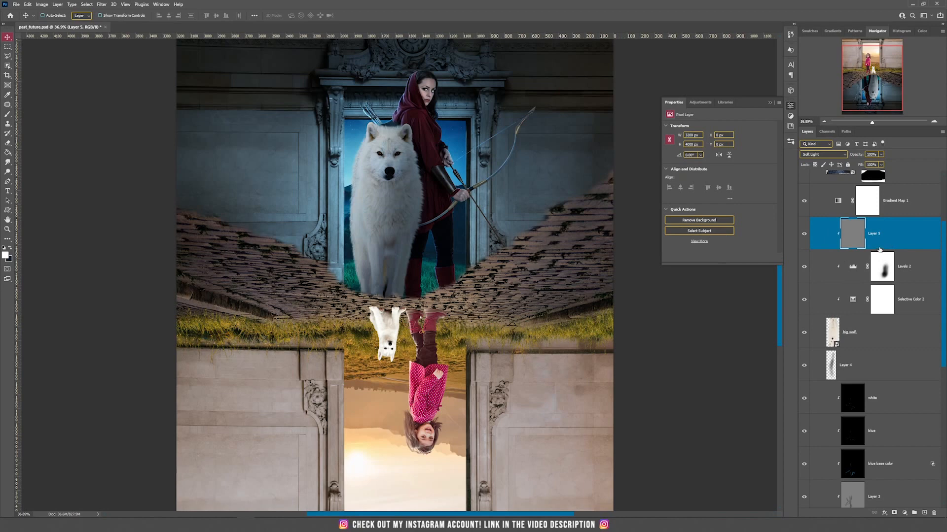
Prepare a smaller brush with 3% flow and the default black and white colours
key(b)
alt+click(351, 121)
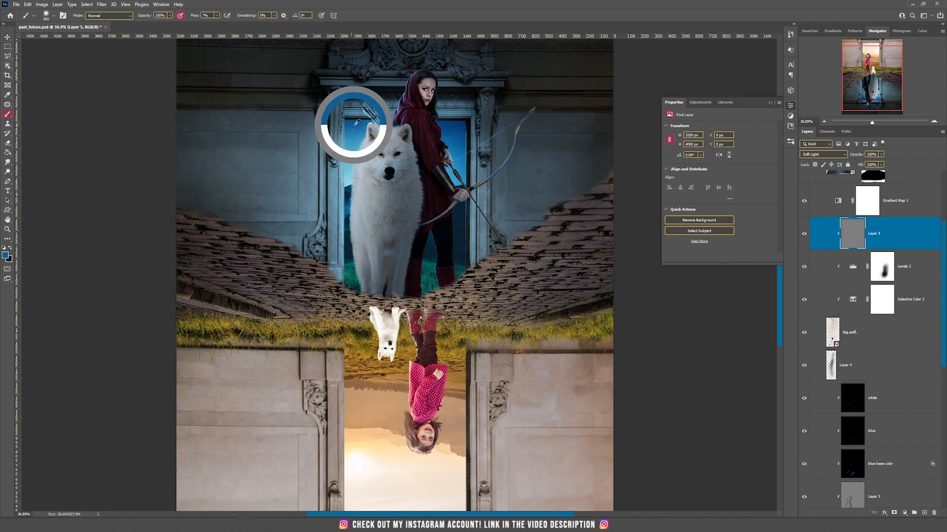
drag(352, 121, 350, 120)
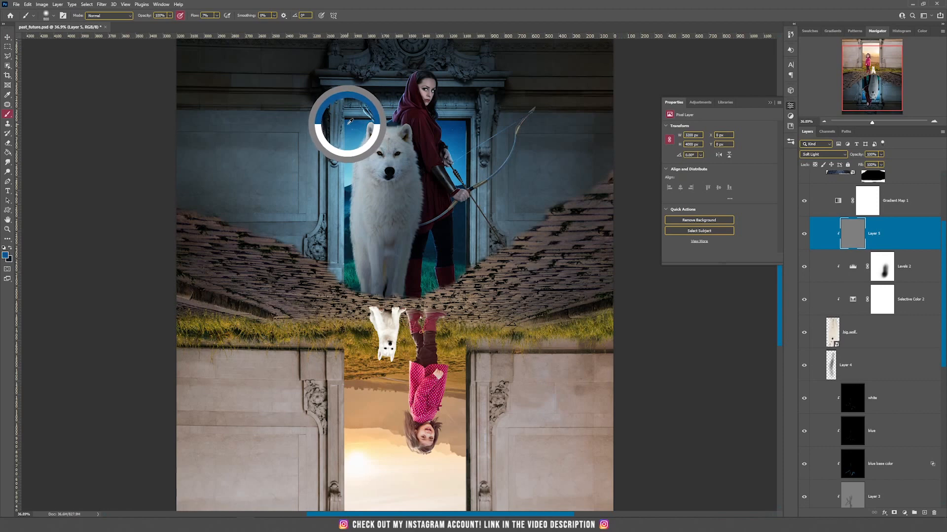
key(bracketleft)
key(bracketleft)
key(bracketleft)
key(bracketleft)
key(bracketleft)
key(bracketleft)
key(bracketleft)
key(bracketleft)
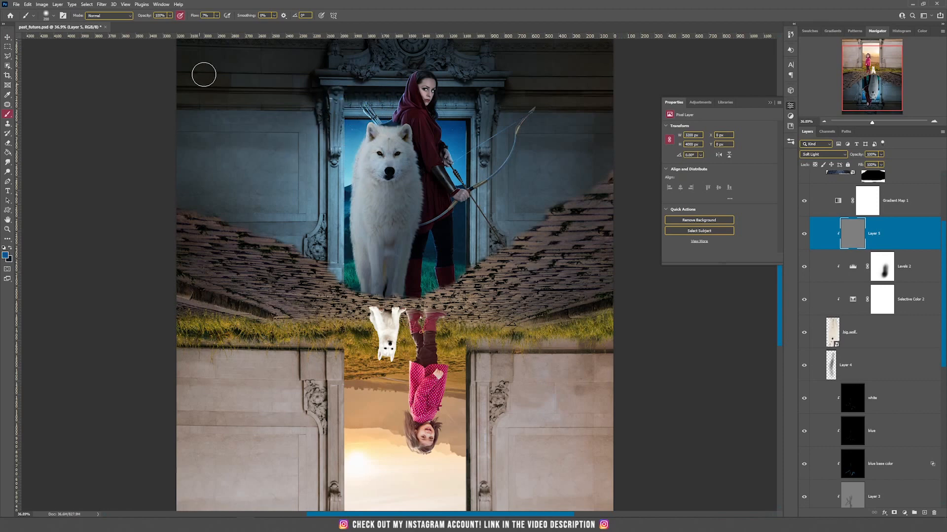
click(202, 15)
text(2)
text(3)
key(Return)
key(d)
scroll(402, 148, up, 3)
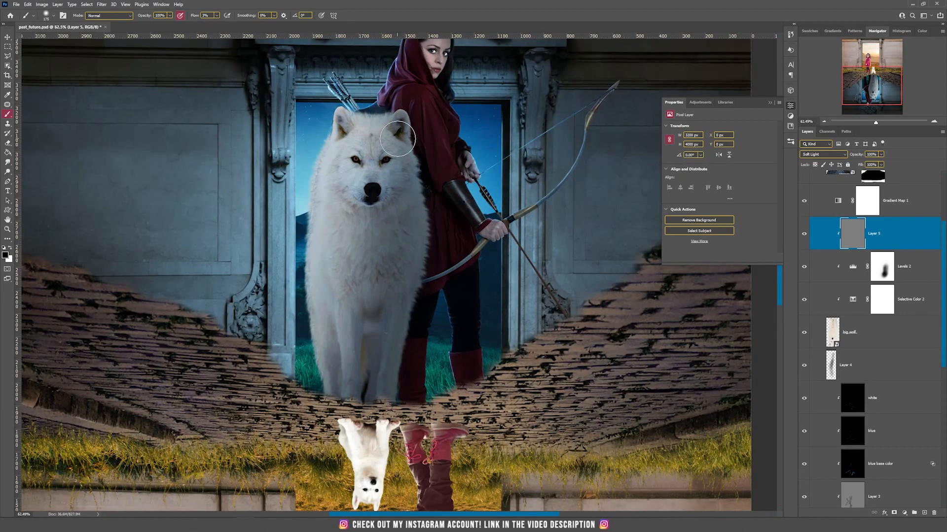
Paint dark shading on Layer 5 along the wolf's right side, legs, muzzle and chest
mouse_move(407, 132)
mouse_down()
mouse_move(423, 219)
mouse_move(417, 303)
mouse_move(388, 401)
mouse_up()
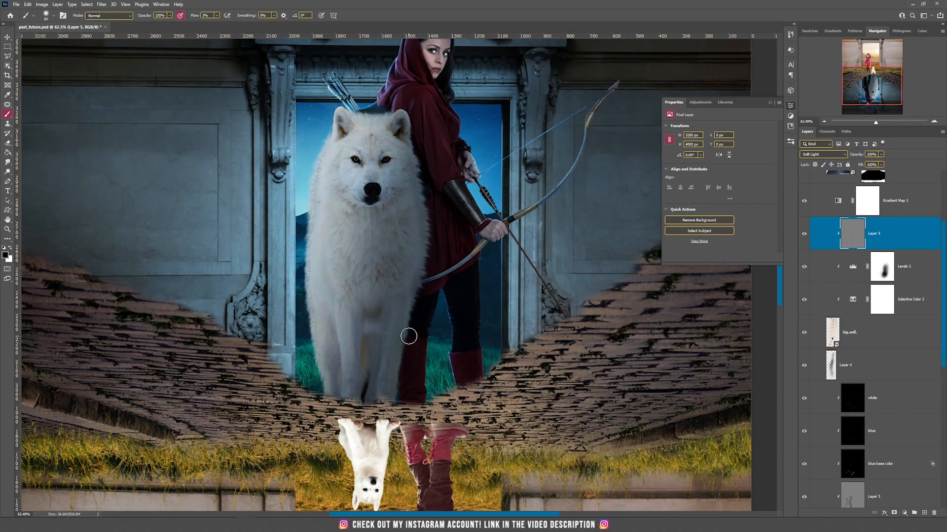
mouse_move(385, 338)
mouse_down()
mouse_move(396, 302)
mouse_move(368, 381)
mouse_move(368, 326)
mouse_move(358, 354)
mouse_up()
drag(416, 235, 410, 291)
drag(380, 186, 352, 186)
drag(426, 259, 443, 296)
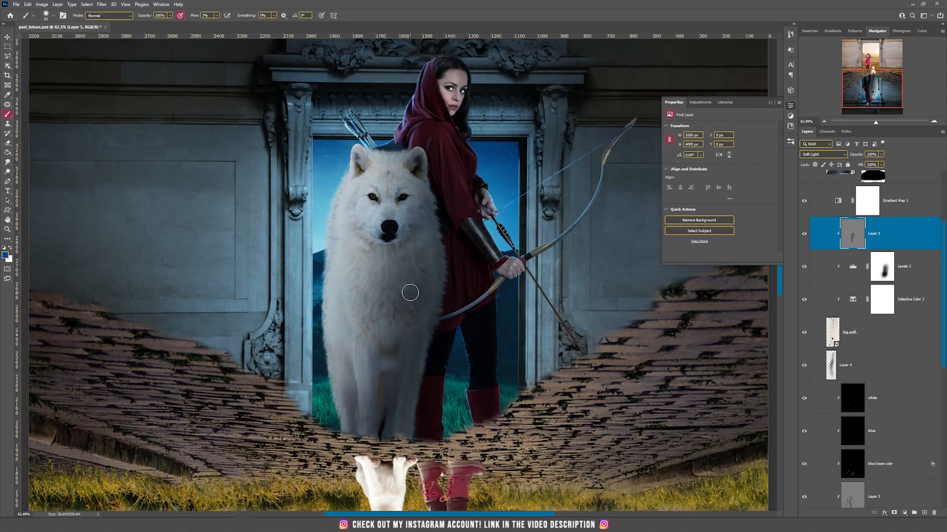
mouse_move(410, 293)
mouse_down()
mouse_move(396, 286)
mouse_move(412, 282)
mouse_move(400, 278)
mouse_up()
Add another Soft Light layer filled with 50% gray above Layer 5 and clip it to the wolf
click(56, 4)
mouse_move(78, 12)
click(147, 12)
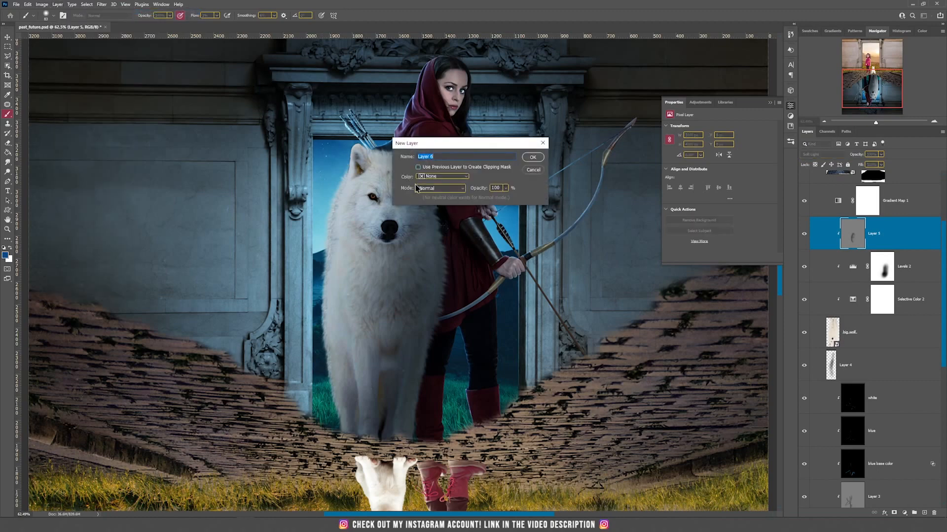
click(429, 189)
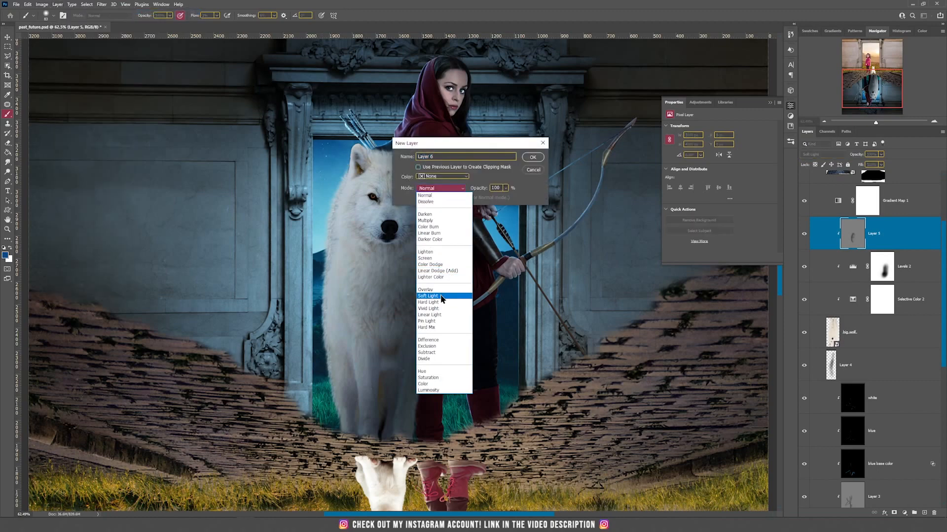
click(440, 296)
click(454, 199)
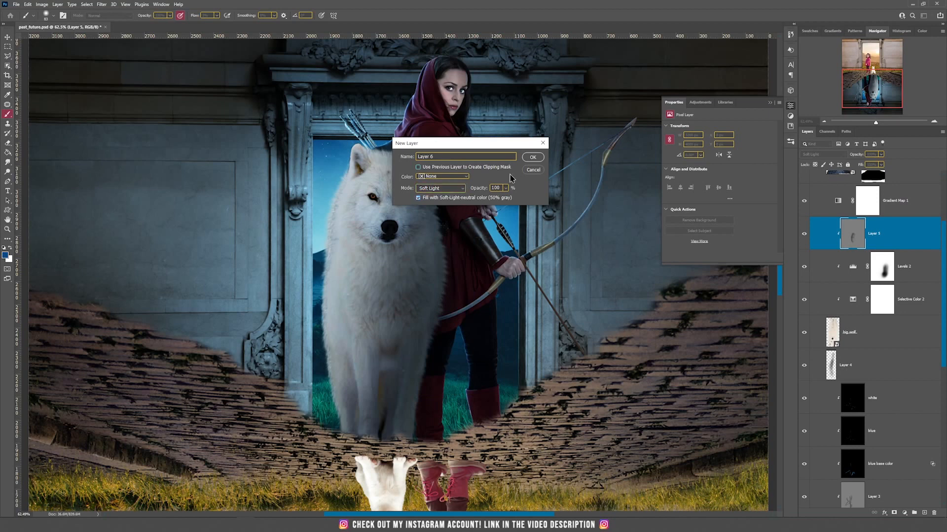
click(532, 157)
alt+click(870, 250)
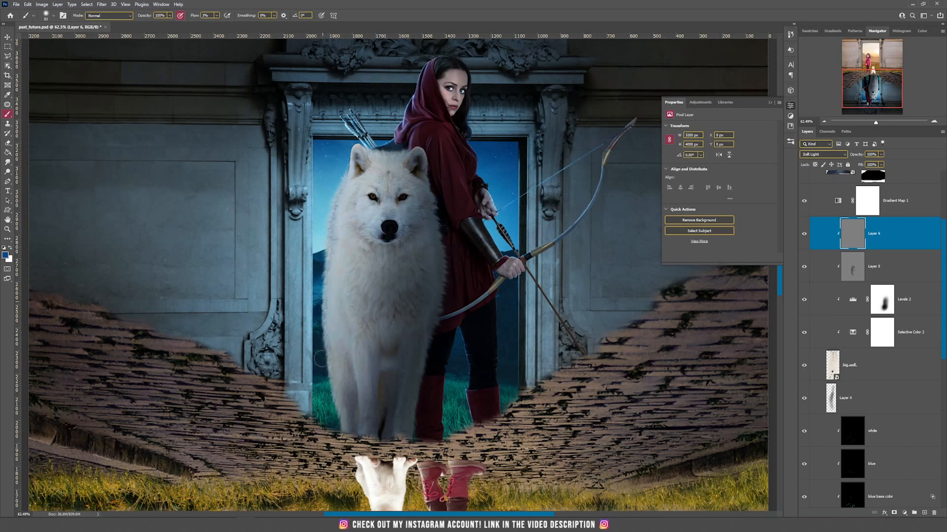
Paint blue on Layer 6 over the wolf's left side and front leg, and split its black Underlying Layer Blend If slider
drag(325, 347, 347, 201)
drag(338, 365, 336, 420)
drag(345, 321, 355, 252)
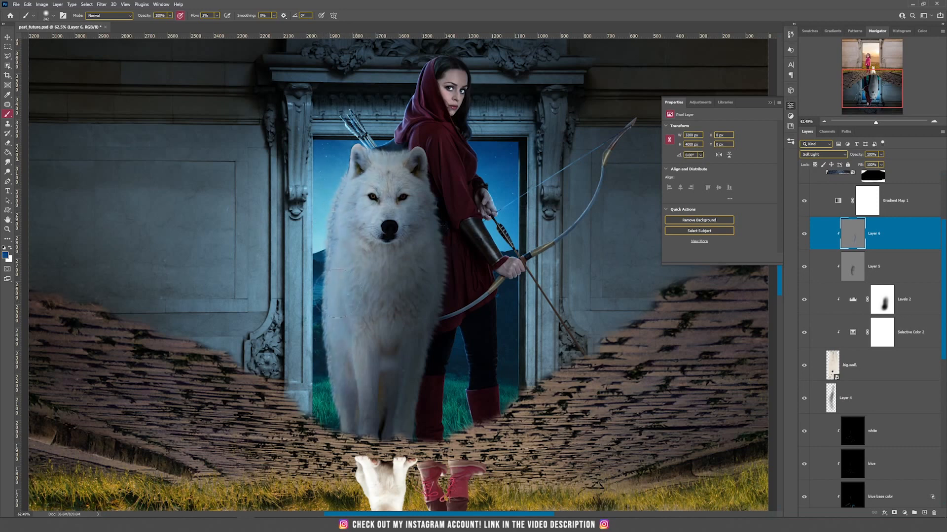
drag(365, 390, 365, 305)
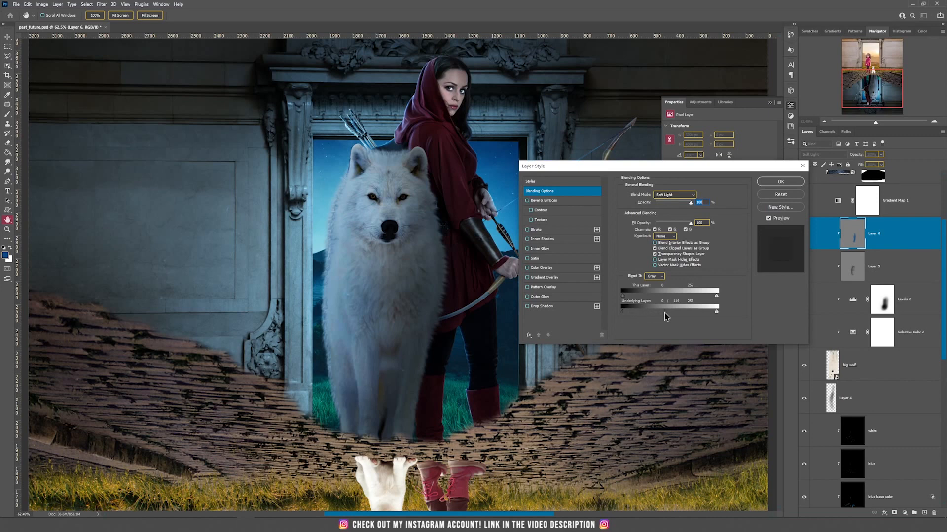
click(776, 182)
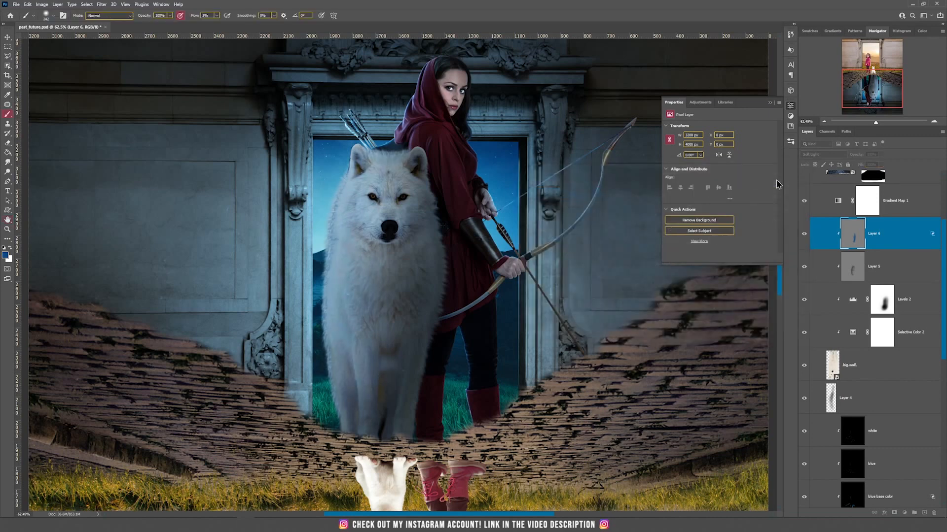
key(v)
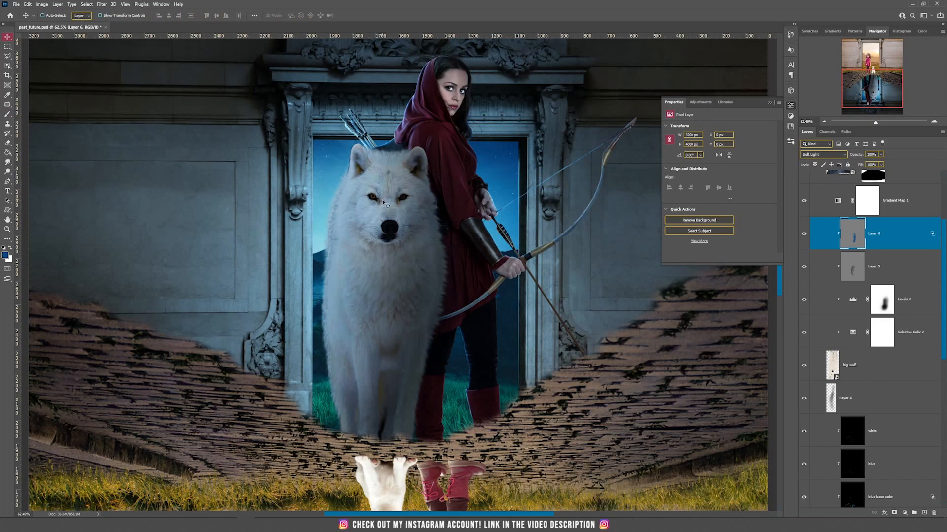
Add a Linear Dodge (Add) layer filled with black above Layer 6 and clip it to the wolf
click(58, 4)
mouse_move(69, 10)
click(148, 14)
click(440, 188)
click(450, 272)
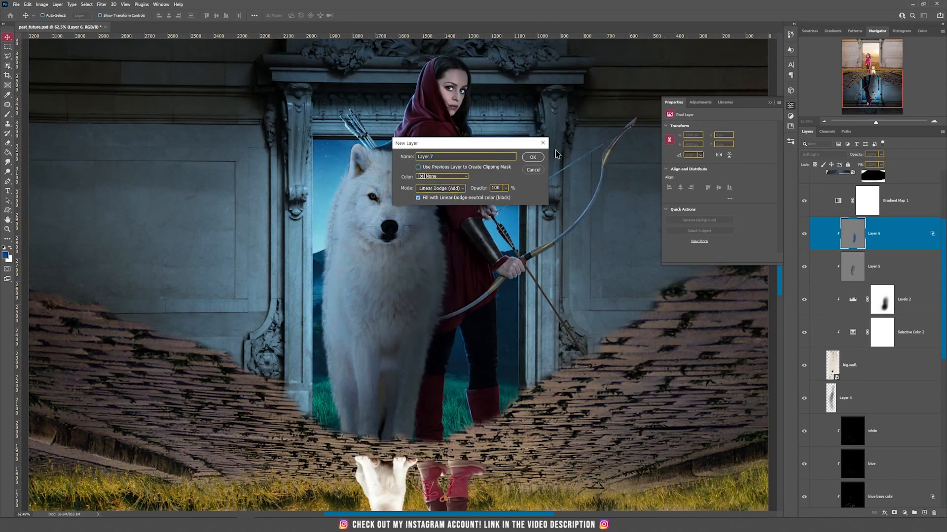
click(532, 157)
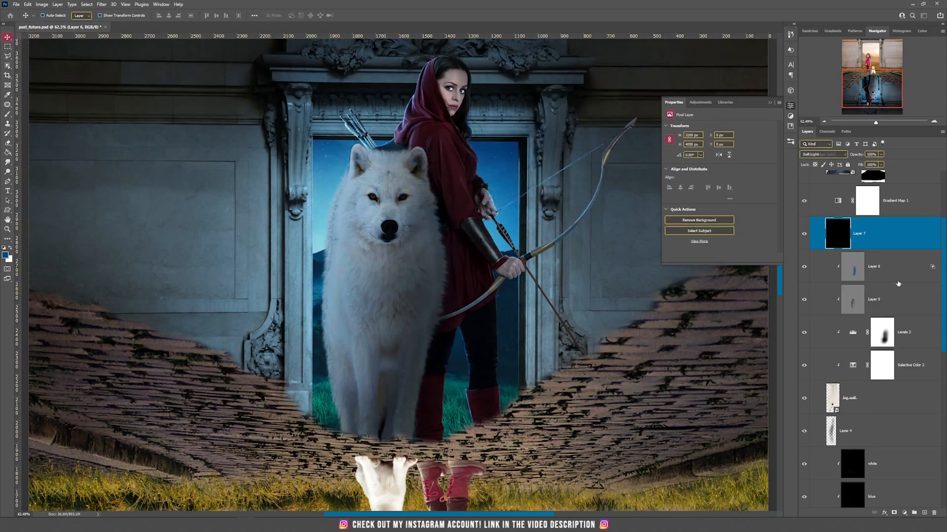
alt+click(878, 250)
Paint faint white highlights on Layer 7 along the wolf's left ear, cheek and outer flank
scroll(330, 202, up, 3)
click(9, 248)
key(b)
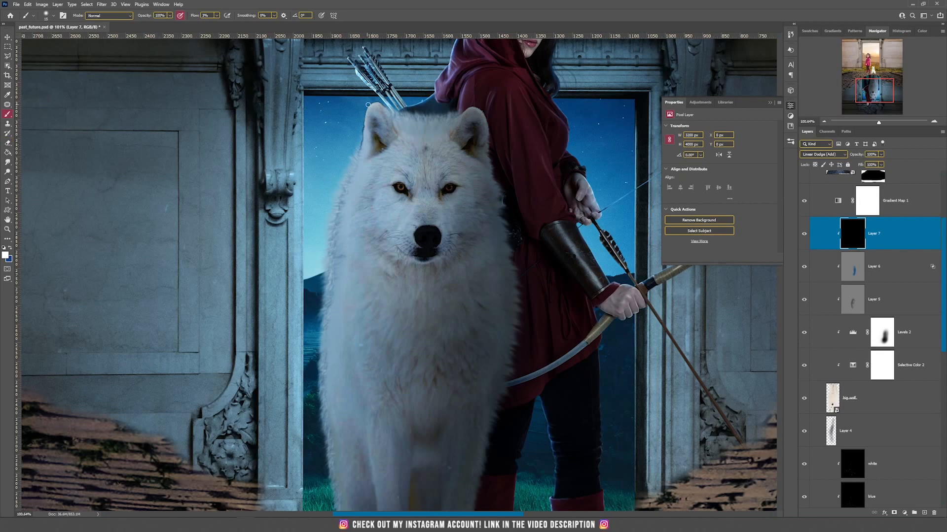
drag(365, 114, 362, 153)
mouse_move(392, 110)
mouse_down()
mouse_move(395, 130)
mouse_move(424, 119)
mouse_up()
mouse_move(392, 182)
mouse_down()
mouse_move(407, 178)
mouse_move(407, 228)
mouse_up()
drag(361, 167, 338, 192)
drag(315, 340, 342, 249)
drag(352, 270, 356, 404)
Choose a different brush preset and adjust its size for painting the wolf's fur highlights
alt+right_click(376, 300)
drag(395, 335, 403, 423)
right_click(418, 141)
double_click(513, 232)
alt+right_click(402, 140)
Paint white fur highlights on Layer 7 over the wolf's left cheek, shoulder, flank and chest
drag(375, 132, 360, 162)
drag(365, 205, 353, 237)
drag(385, 62, 364, 148)
drag(361, 184, 342, 226)
drag(344, 321, 334, 353)
drag(347, 271, 337, 286)
drag(417, 346, 461, 257)
drag(386, 336, 390, 404)
drag(396, 285, 389, 302)
drag(415, 103, 398, 129)
drag(398, 157, 389, 174)
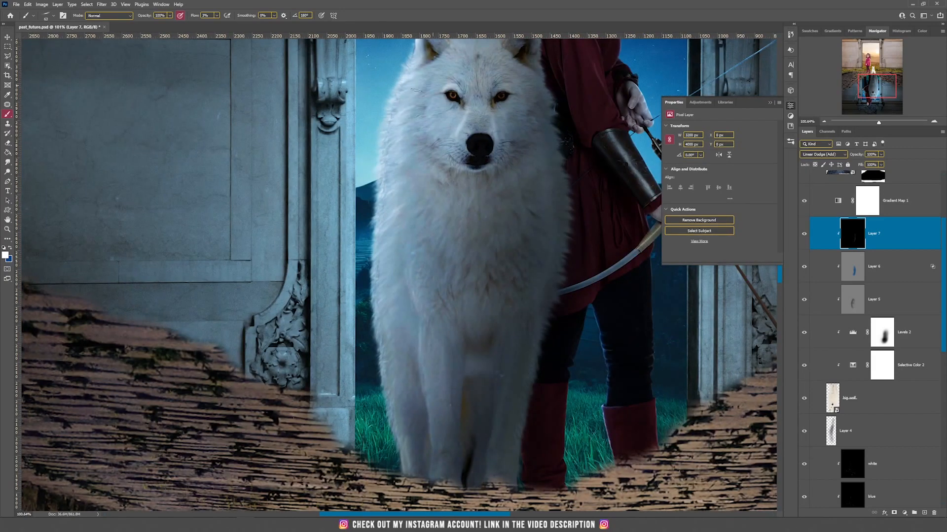
Paint white fur highlights on Layer 7 down the wolf's chest, outer foreleg and flank and beside its cheek
drag(420, 284, 424, 347)
drag(395, 405, 400, 451)
drag(386, 363, 391, 405)
drag(395, 153, 378, 189)
drag(382, 308, 381, 337)
drag(399, 47, 405, 164)
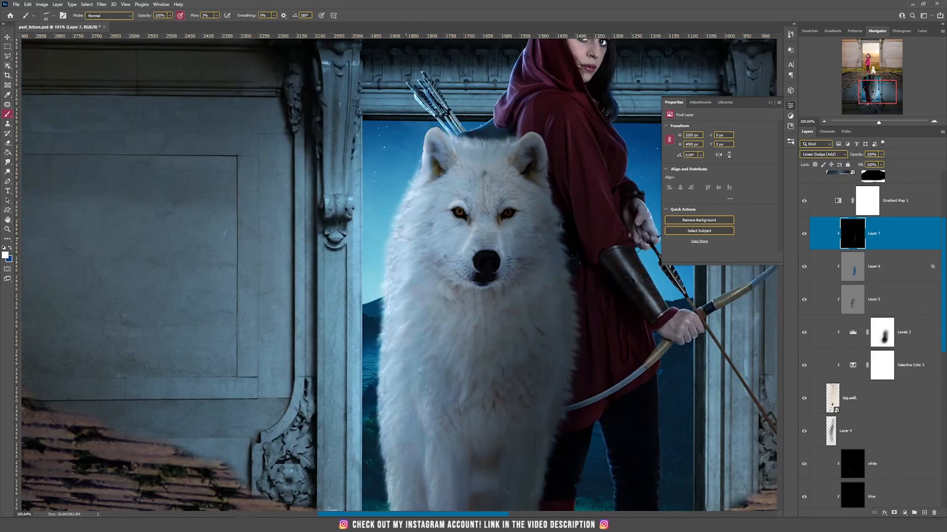
drag(351, 239, 304, 239)
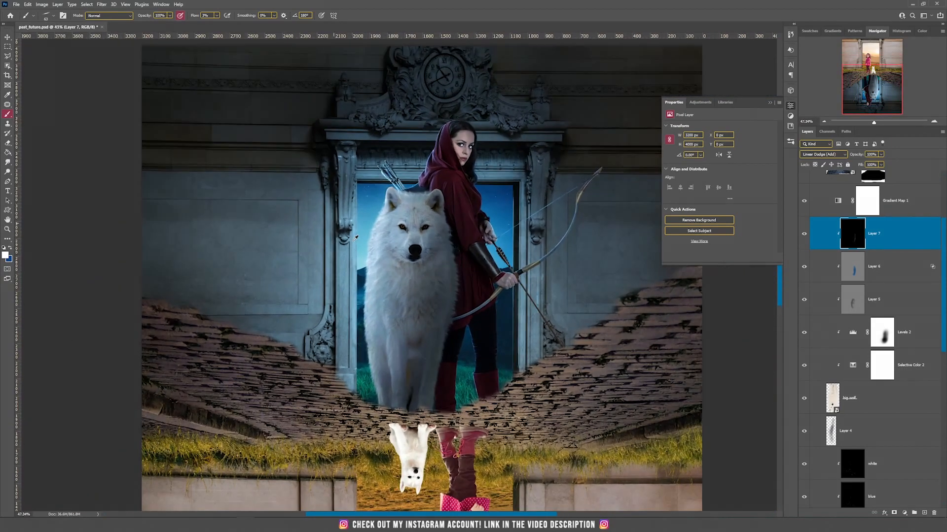
Check the General Brushes preset used for the wolf's fur highlights, keeping it selected
right_click(572, 445)
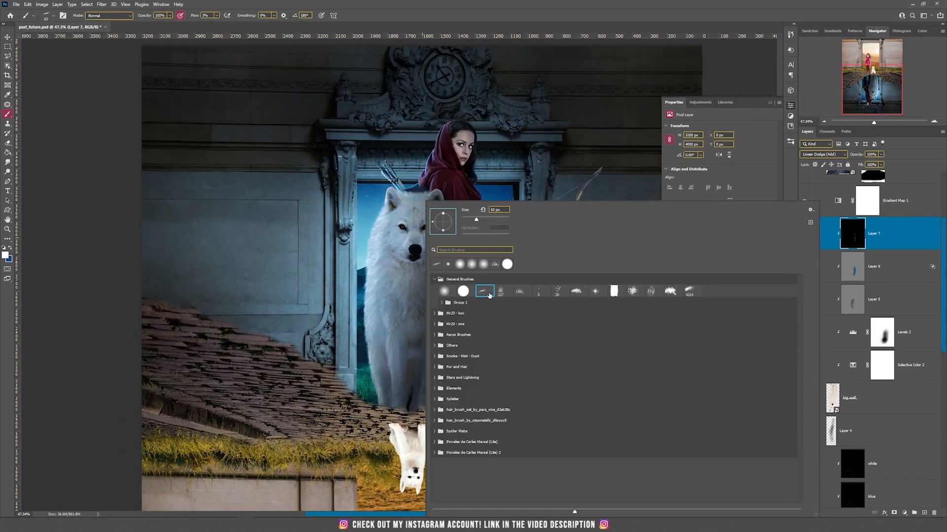
click(486, 292)
click(461, 4)
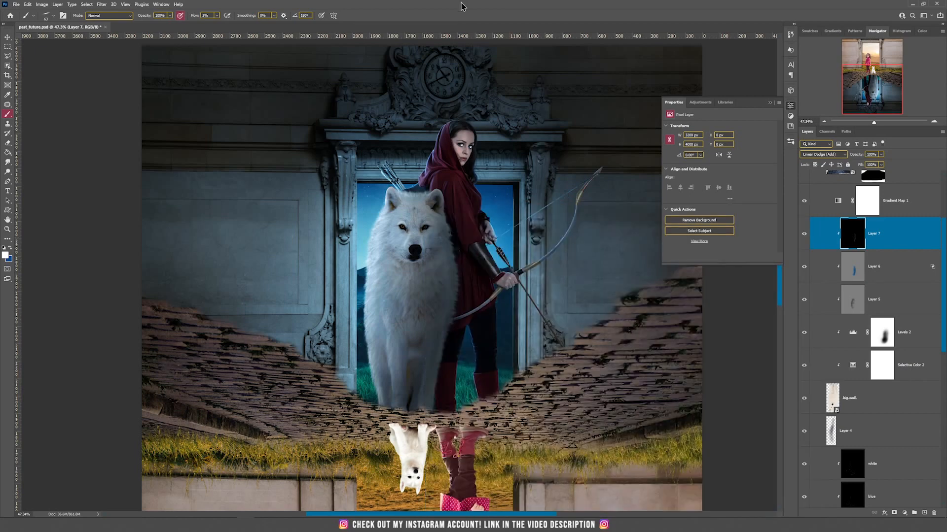
scroll(399, 243, up, 5)
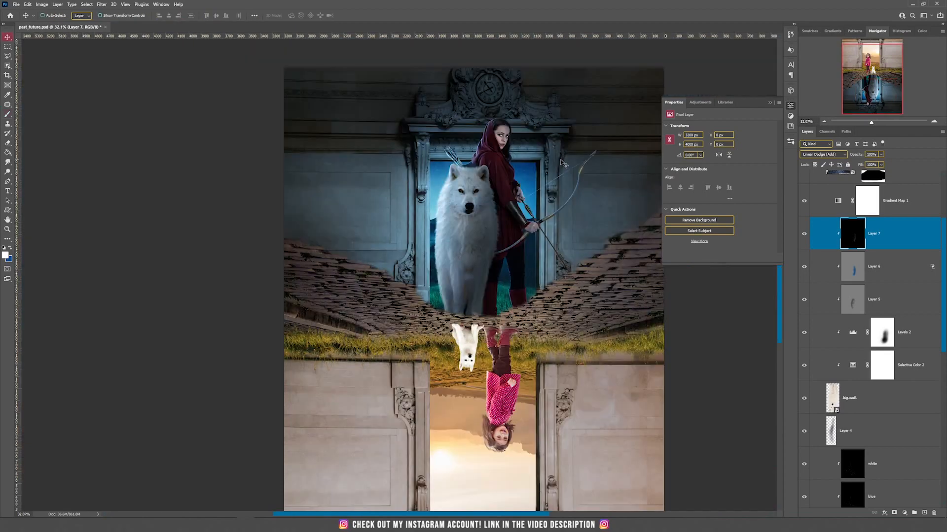
Collapse the Properties panel and reset the canvas rotation to 0° so the little girl and puppy stand upright
click(771, 104)
key(r)
drag(518, 165, 629, 219)
click(112, 15)
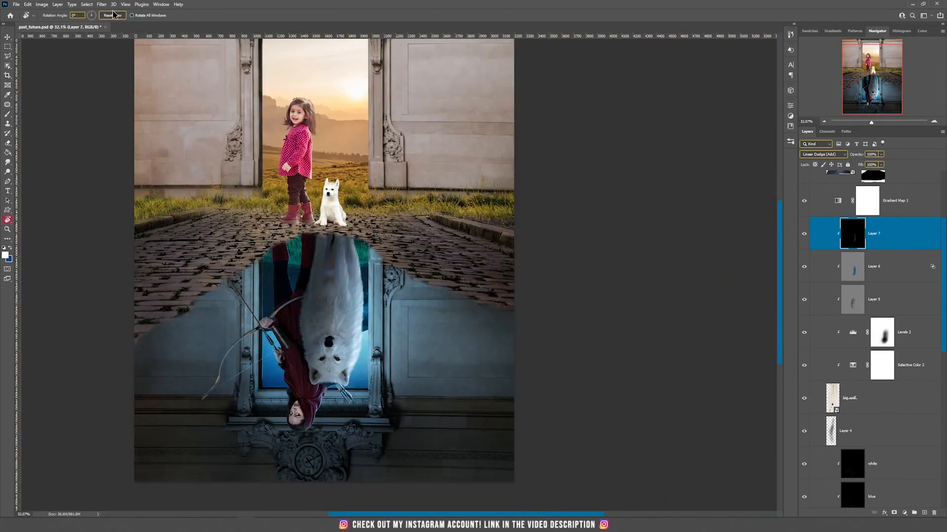
scroll(428, 238, down, 5)
scroll(428, 239, up, 1)
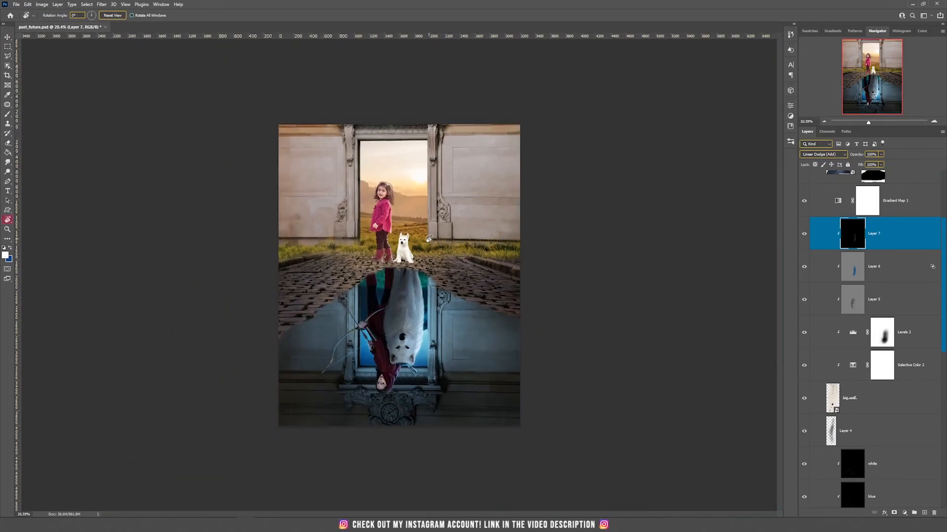
scroll(451, 322, up, 3)
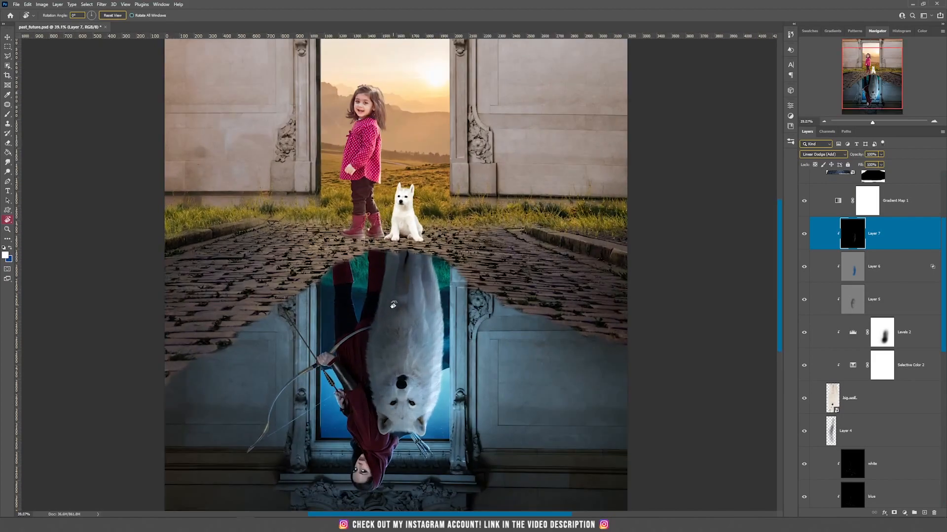
scroll(368, 265, up, 4)
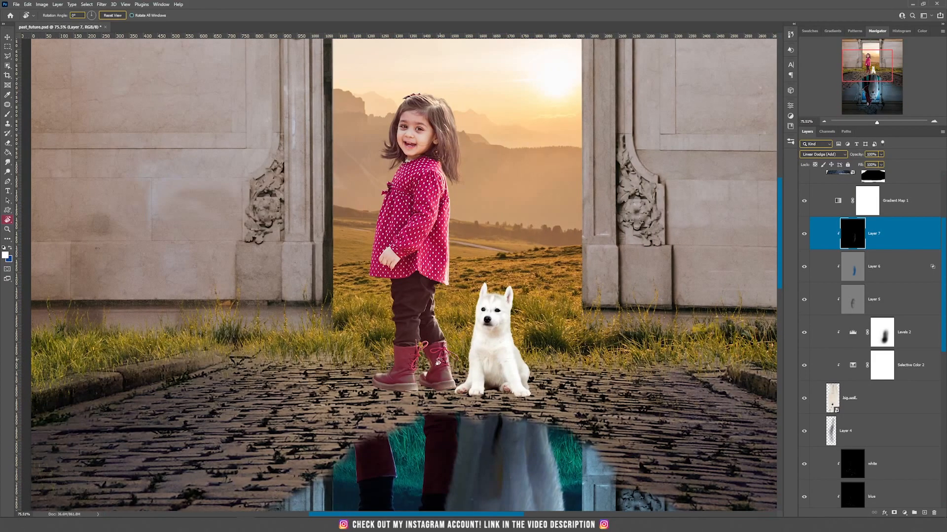
key(v)
key(alt+v)
key(Escape)
key(alt+v)
key(Escape)
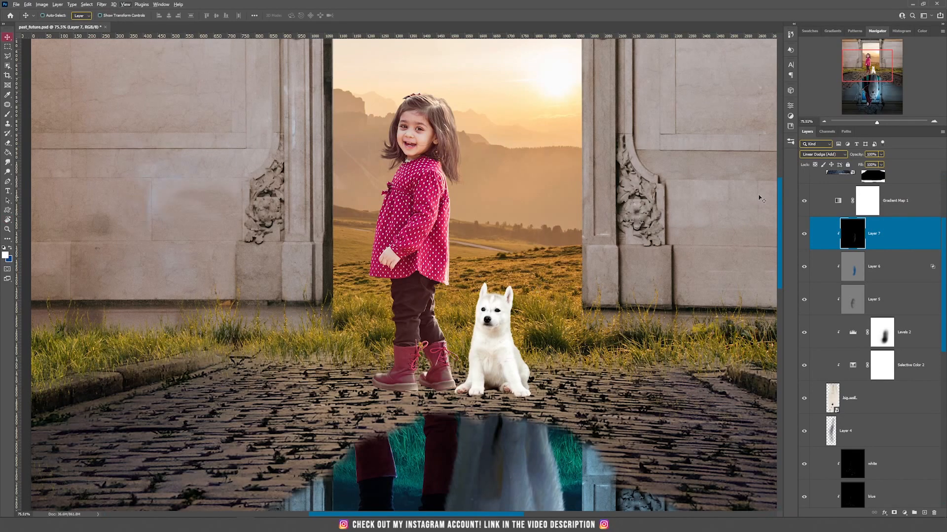
Collapse all layer groups, expand the top part group and select the little girl layer
scroll(910, 212, up, 1)
ctrl+click(812, 176)
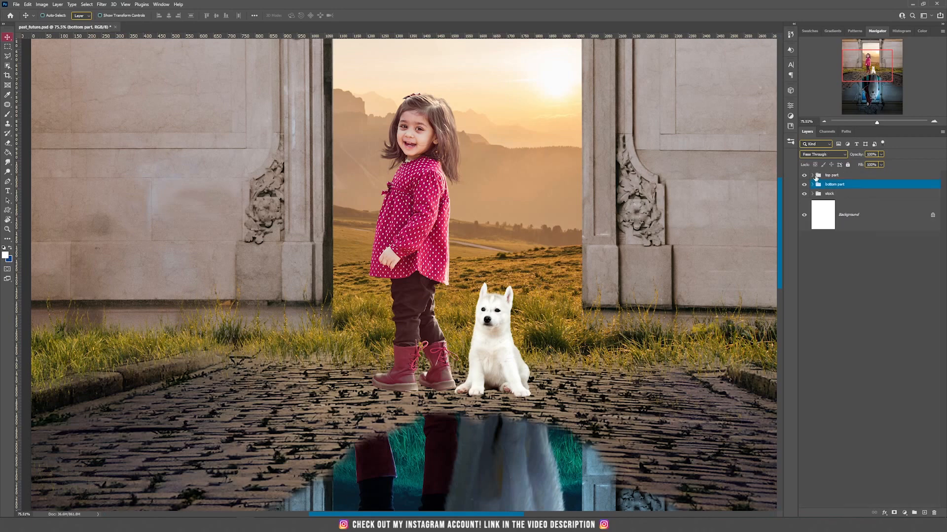
click(812, 176)
click(845, 229)
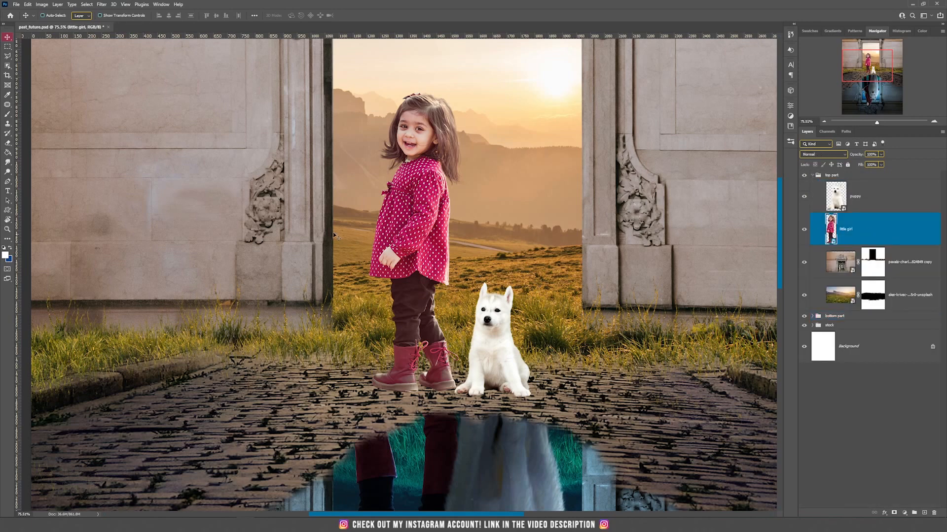
Add a new layer beneath the little girl layer and set its blend mode to Multiply
click(924, 514)
drag(895, 243, 885, 263)
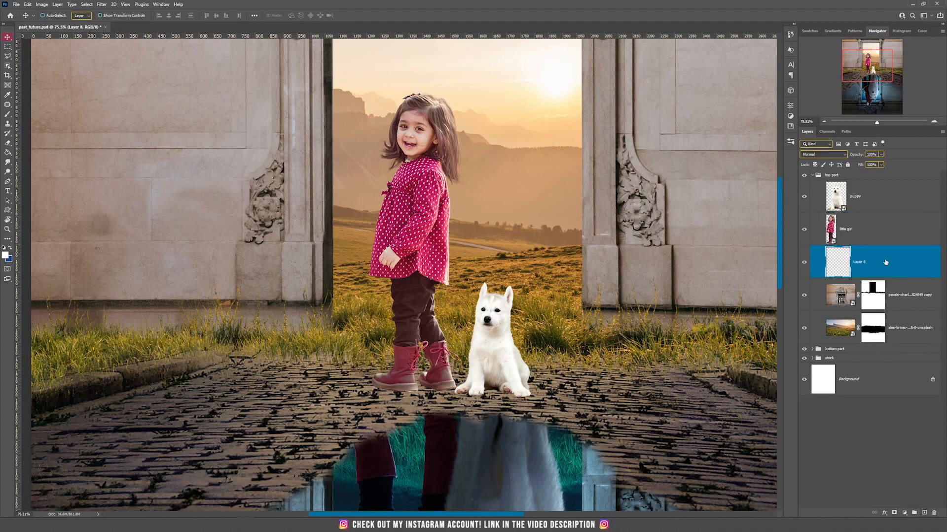
key(r)
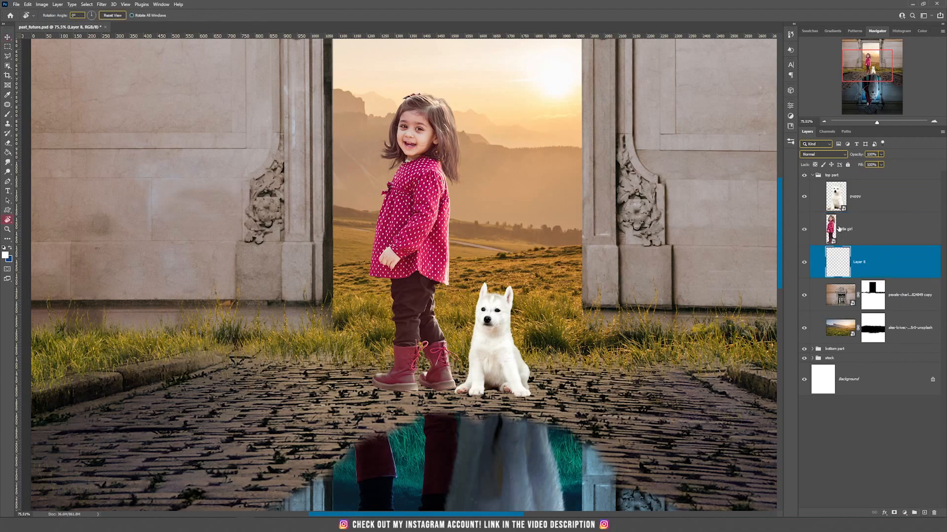
click(825, 154)
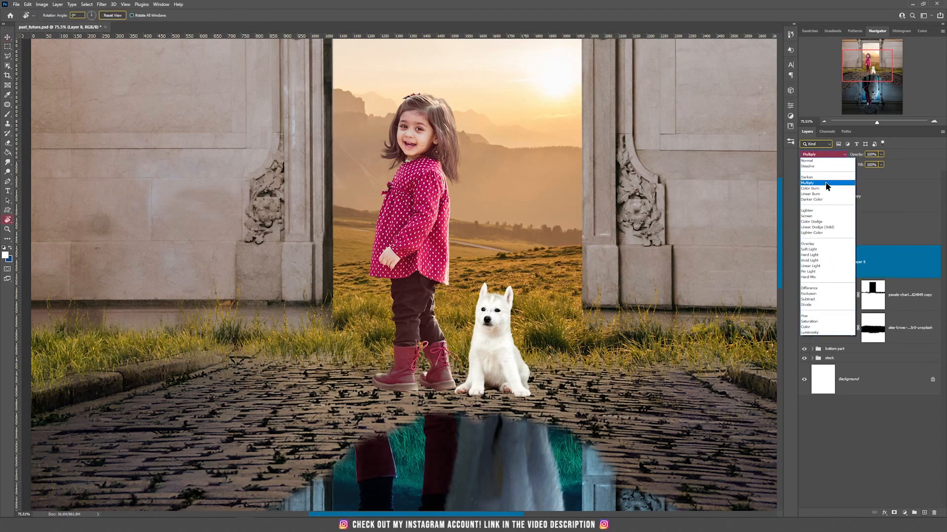
click(830, 181)
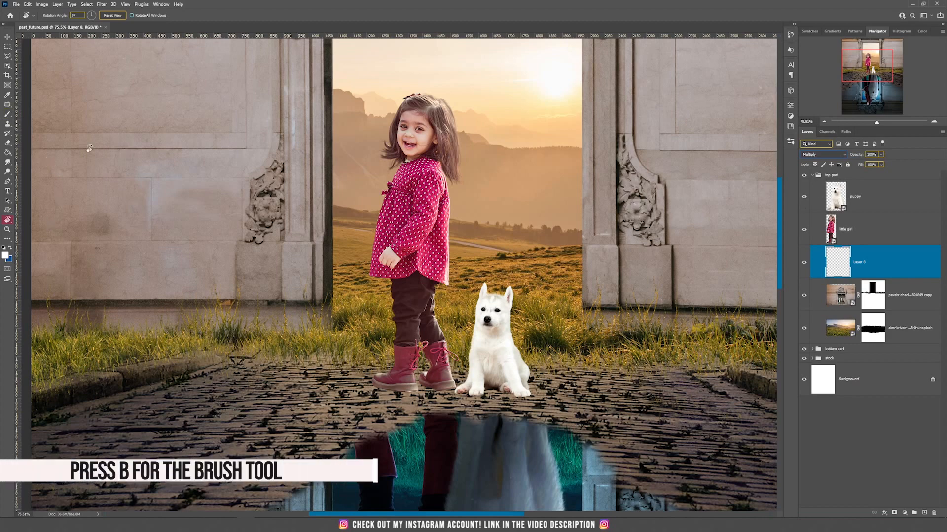
Choose the soft round brush with 0% hardness, flatten its tip and undo a test stroke under the girl's boots
key(b)
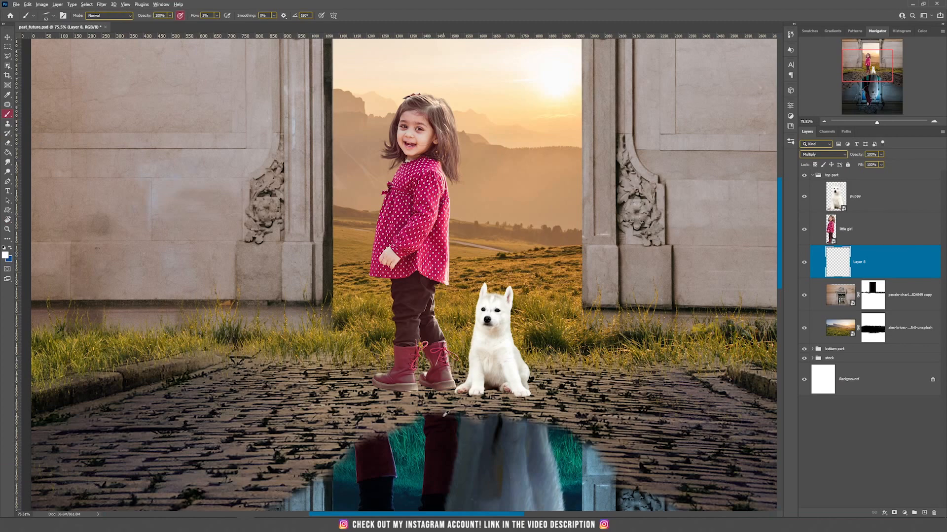
right_click(429, 402)
click(448, 292)
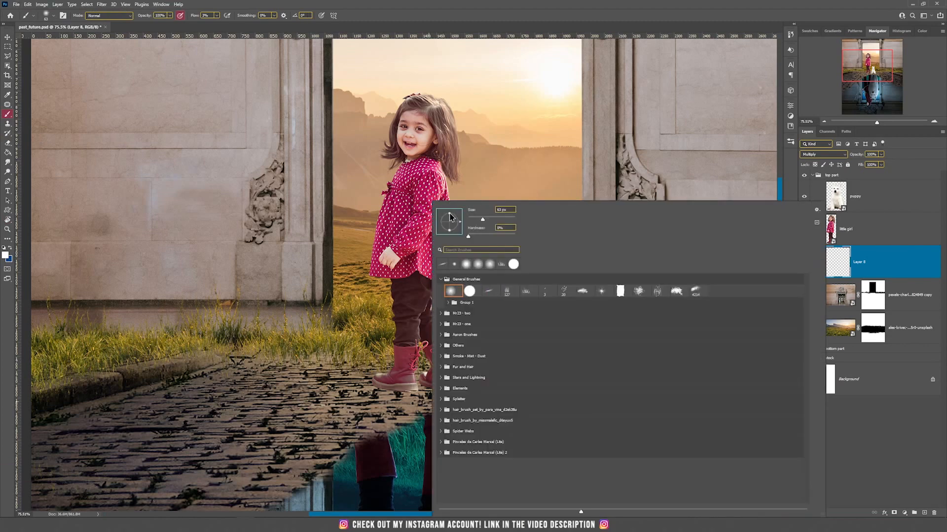
drag(450, 217, 450, 220)
drag(380, 385, 424, 399)
key(ctrl+z)
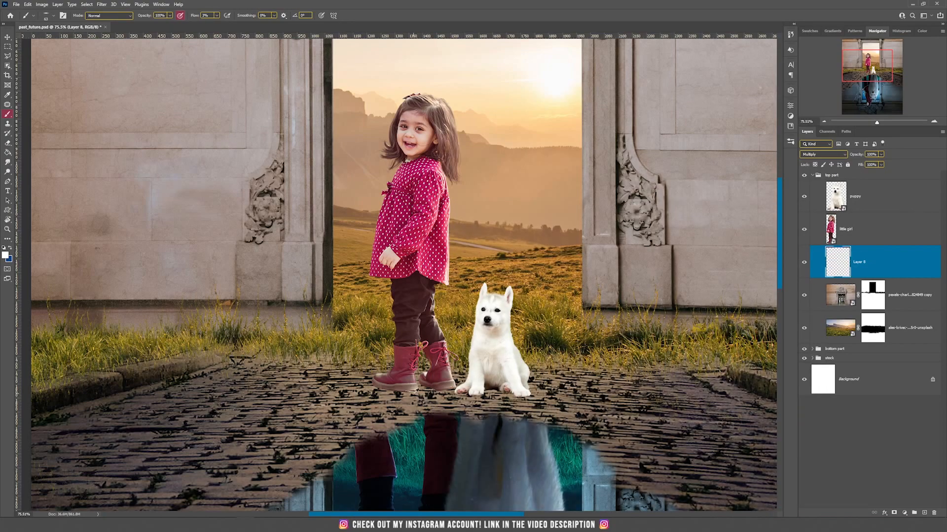
Paint soft black contact shadows on Layer 8 along the soles of the girl's boots, adjusting the brush size
scroll(415, 392, up, 5)
scroll(415, 392, up, 3)
scroll(292, 348, up, 4)
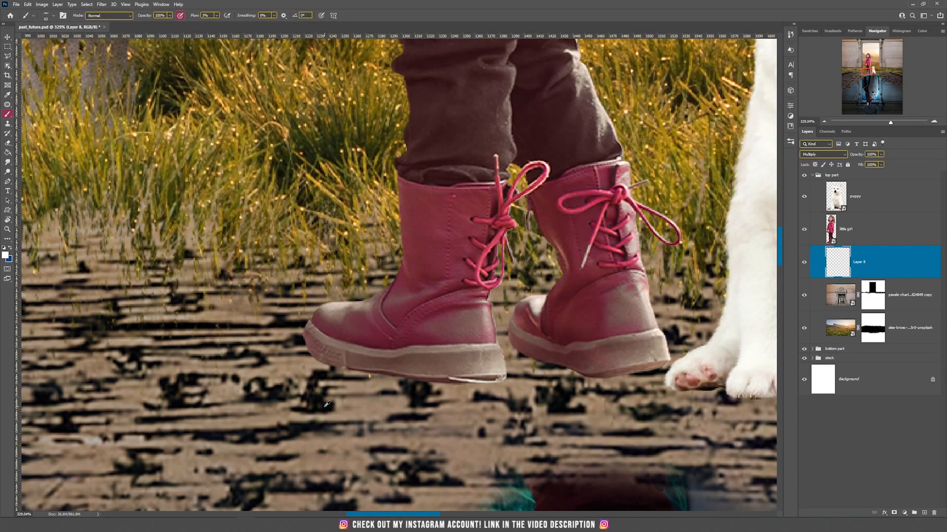
mouse_move(361, 374)
mouse_down()
mouse_move(513, 377)
mouse_move(336, 373)
mouse_move(348, 364)
mouse_move(295, 362)
mouse_move(316, 365)
mouse_up()
key(bracketleft)
key(bracketleft)
key(bracketleft)
key(bracketright)
mouse_move(550, 347)
mouse_down()
mouse_move(646, 373)
mouse_move(511, 352)
mouse_move(557, 372)
mouse_up()
drag(557, 384, 205, 368)
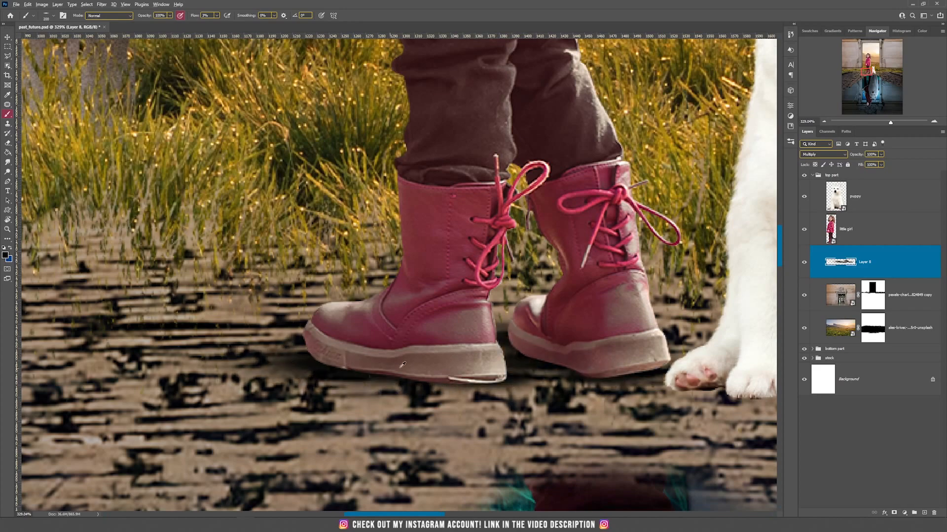
Add a new layer above the contact shadow layer and fill the little girl's silhouette selection with black, clearing the selection
scroll(419, 351, down, 15)
key(v)
scroll(436, 336, down, 5)
scroll(440, 336, up, 6)
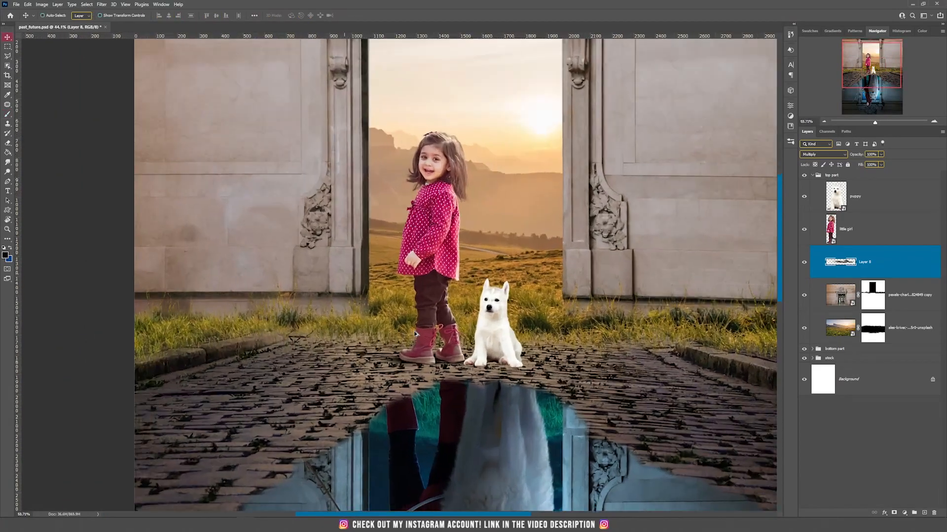
scroll(414, 333, down, 4)
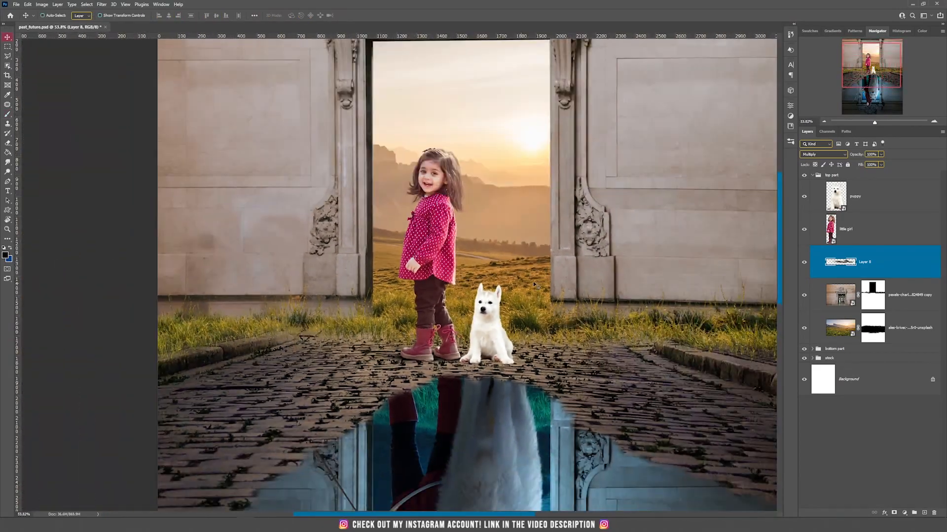
click(924, 513)
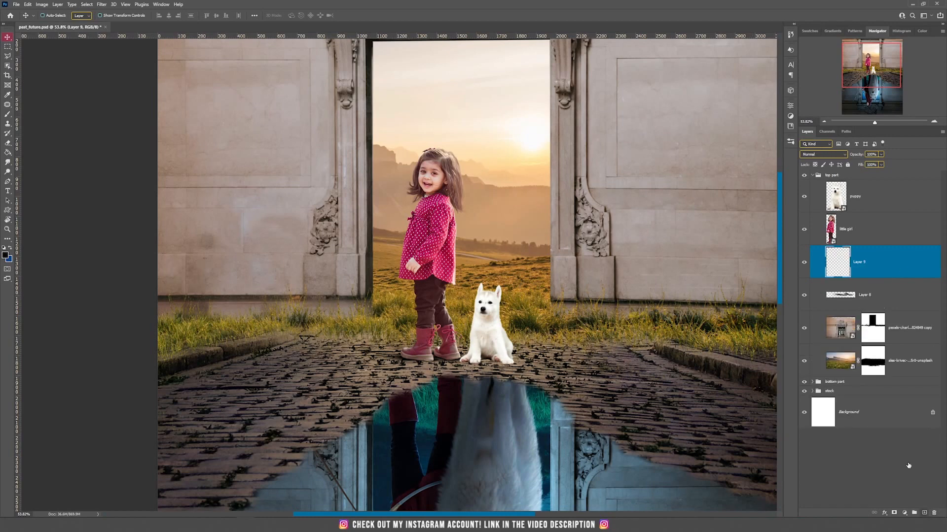
ctrl+click(831, 228)
key(g)
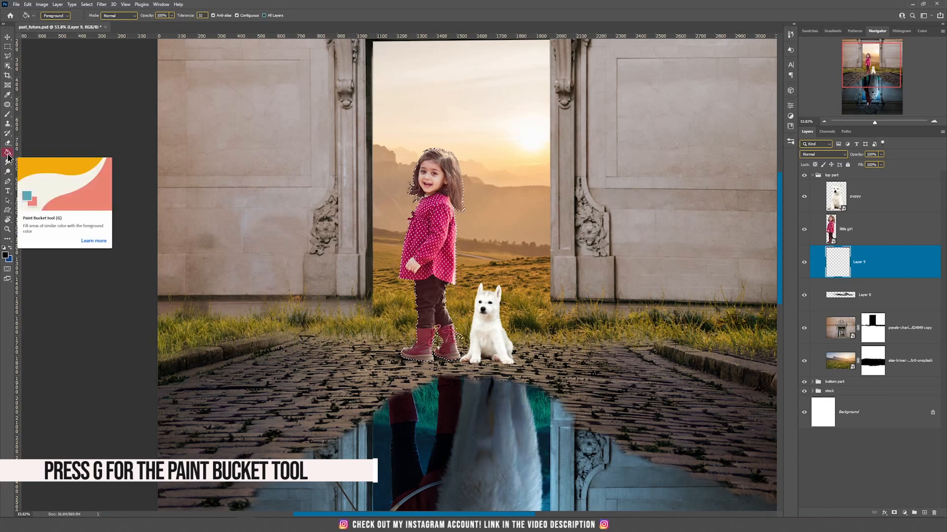
click(436, 242)
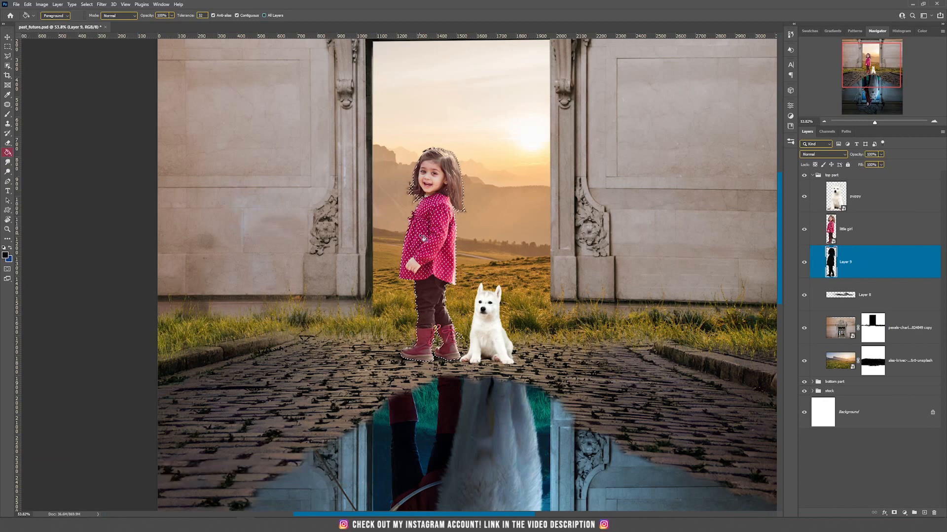
key(ctrl+d)
key(v)
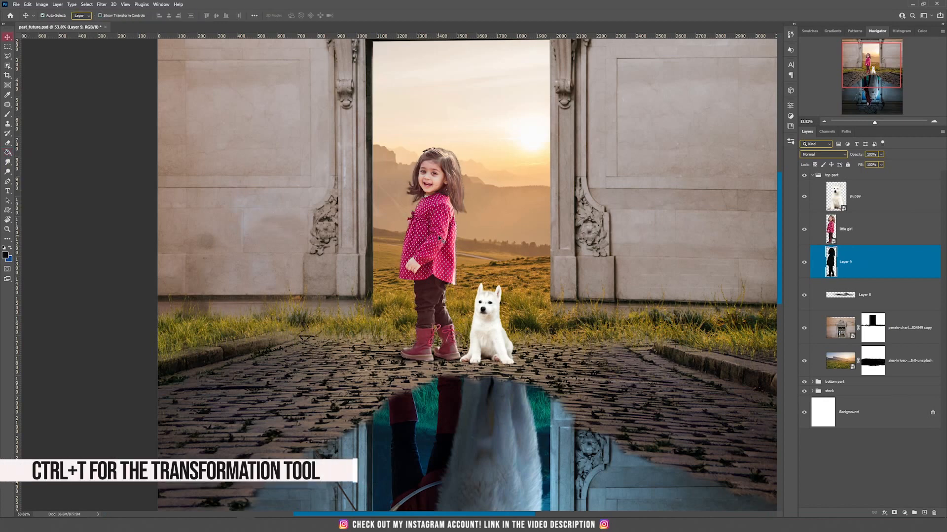
Flip the black silhouette on Layer 9 vertically and move it down so its feet meet the girl's boots
key(ctrl+t)
right_click(435, 225)
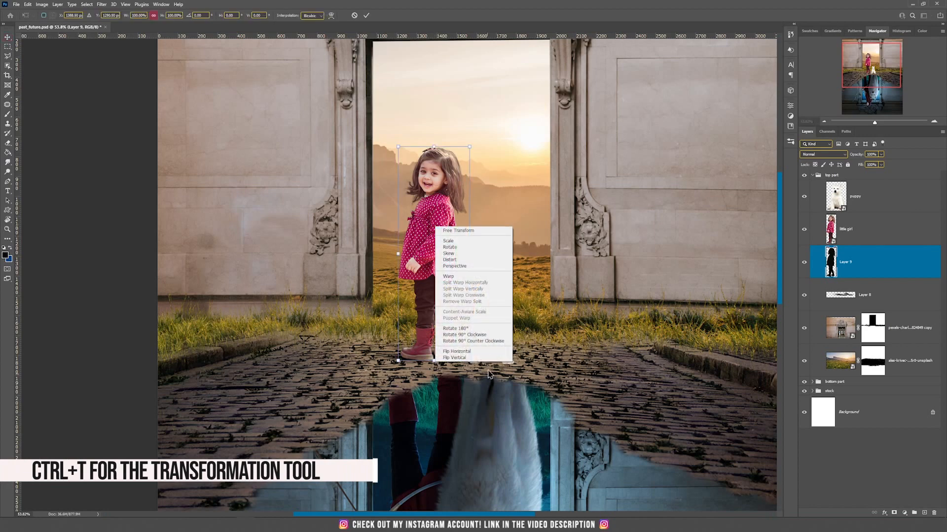
click(485, 356)
key(Return)
drag(439, 197, 439, 397)
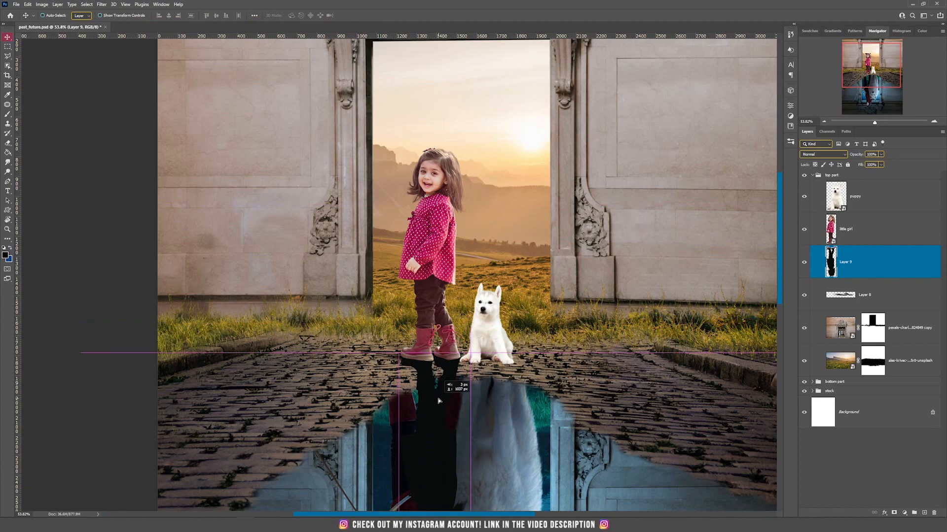
Distort the flipped silhouette into a slanted cast shadow running from the girl's boots across the cobblestones past the left image edge
scroll(438, 380, down, 5)
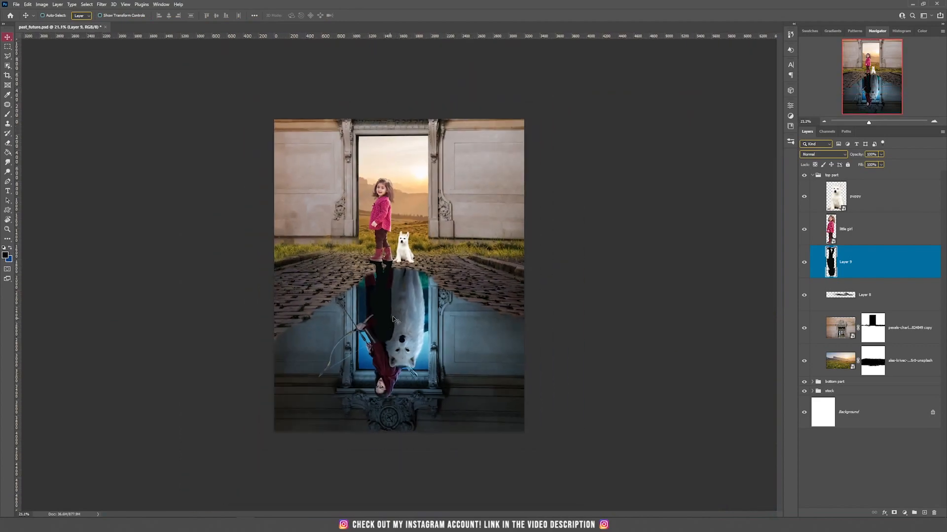
key(ctrl+t)
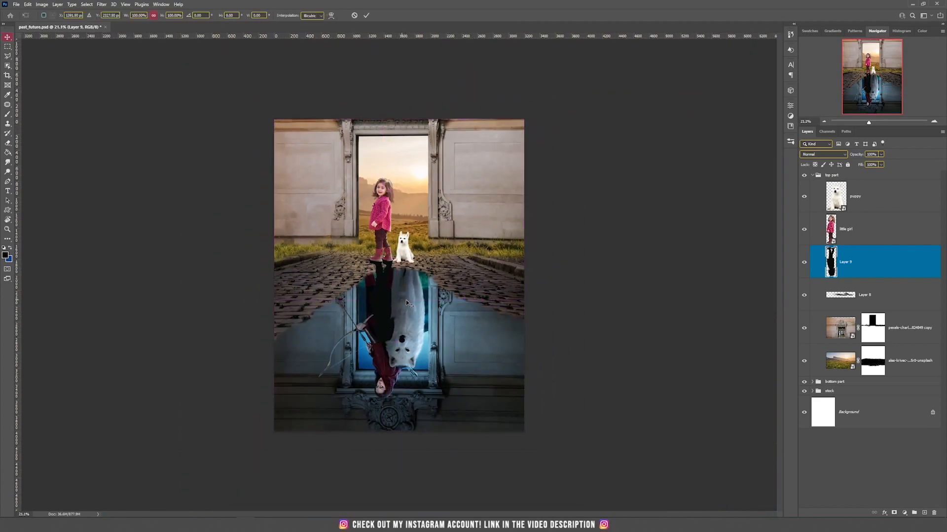
drag(369, 342, 249, 331)
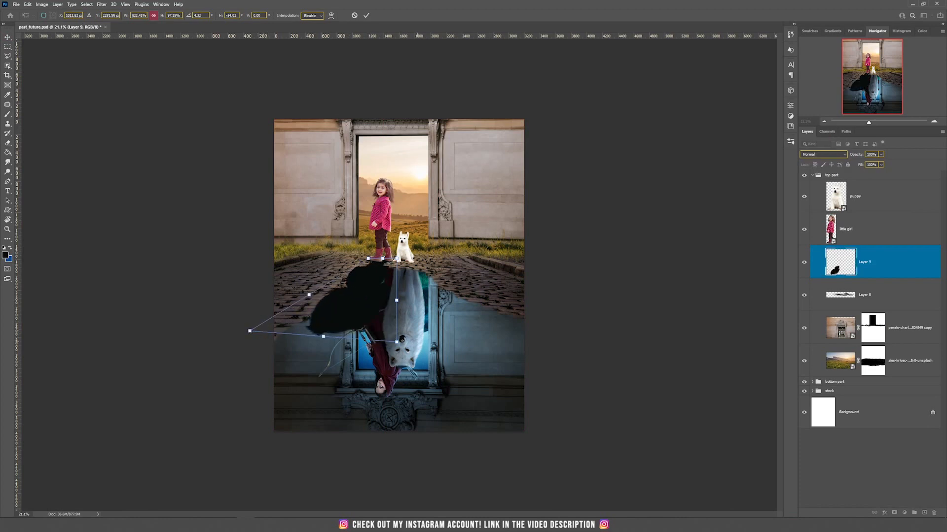
drag(397, 342, 315, 350)
drag(238, 331, 212, 338)
key(ctrl+z)
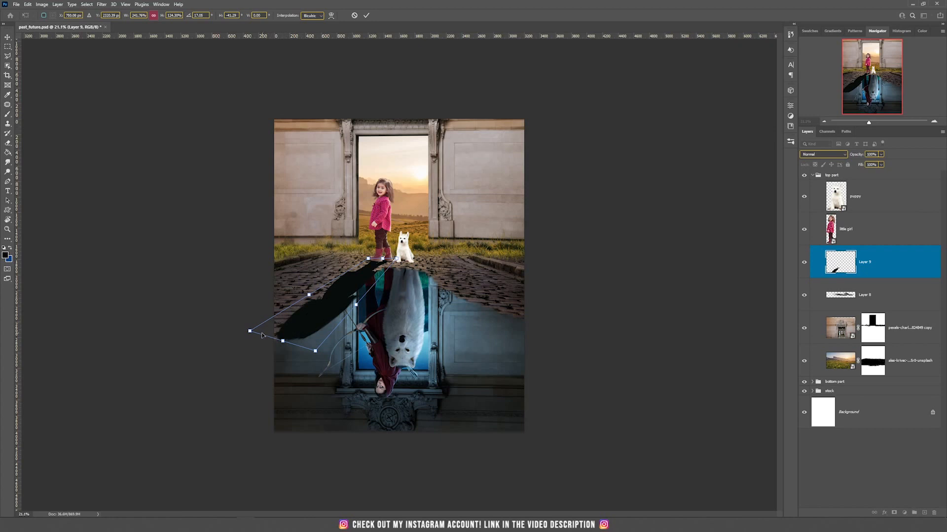
drag(250, 332, 224, 314)
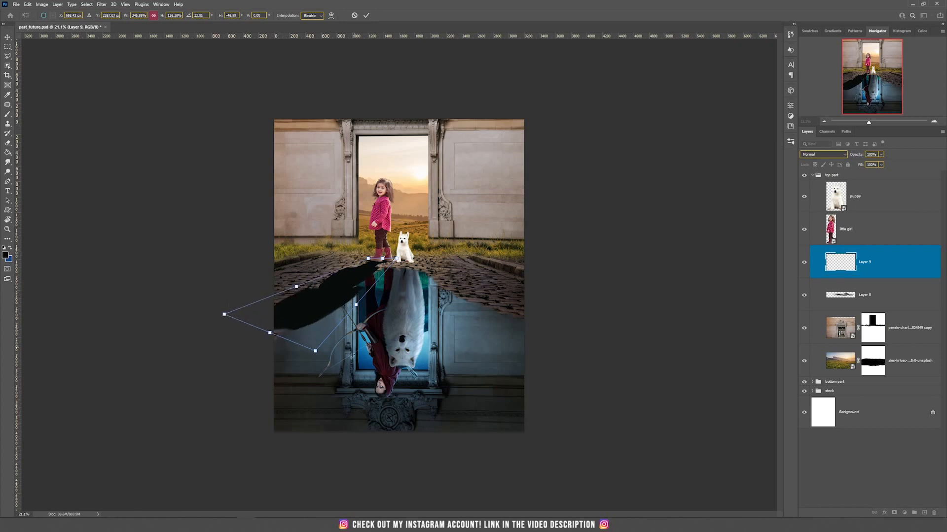
drag(314, 352, 316, 342)
key(Return)
scroll(319, 304, up, 3)
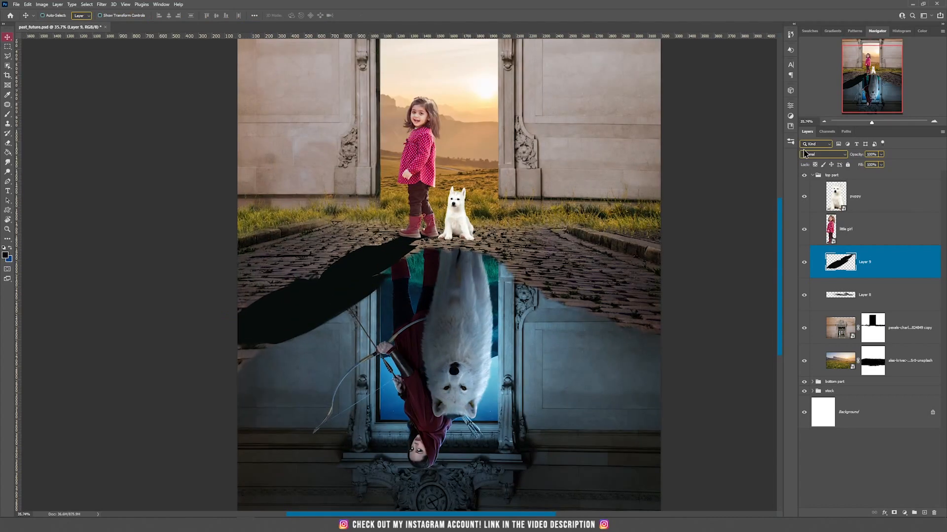
Set the girl's cast shadow on Layer 9 to the Multiply blend mode at 30% opacity
click(804, 155)
click(814, 183)
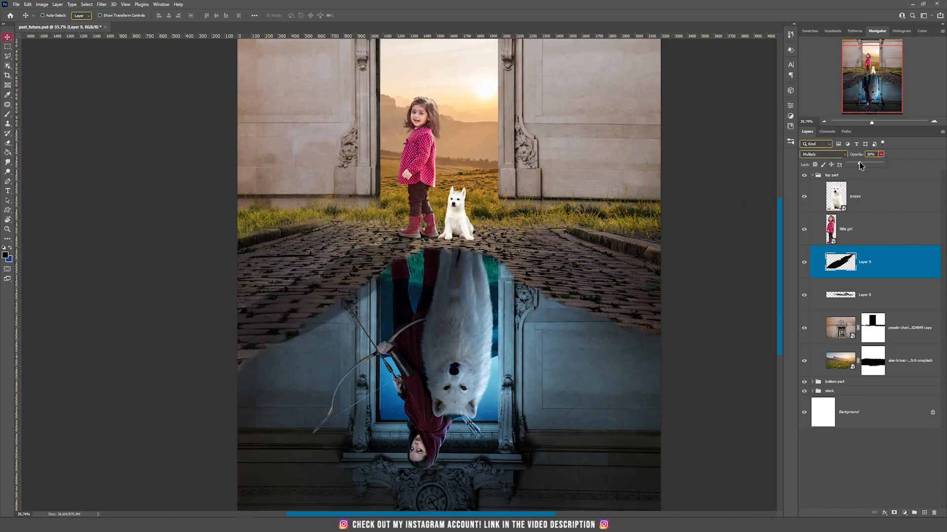
click(627, 218)
Add a mask to Layer 9 and fade the far end of the girl's cast shadow with a large soft round black brush
click(893, 515)
key(b)
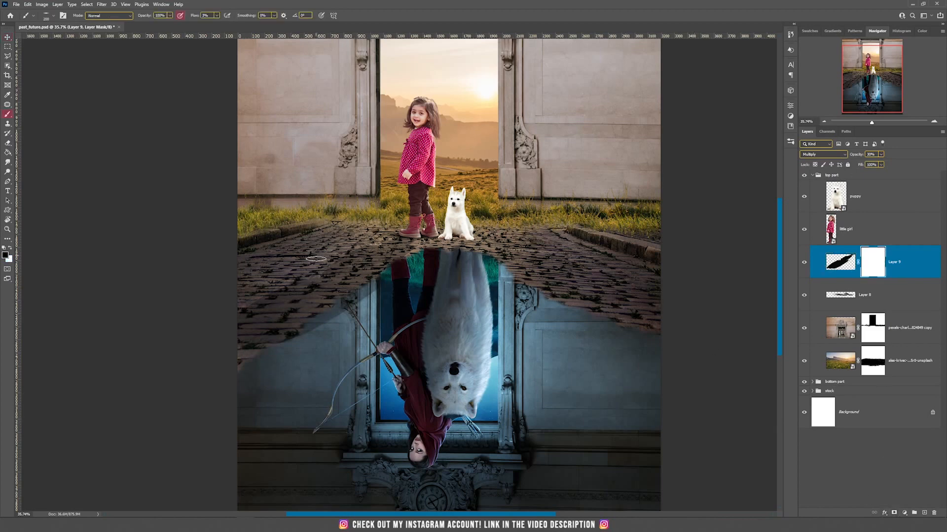
right_click(376, 272)
click(396, 292)
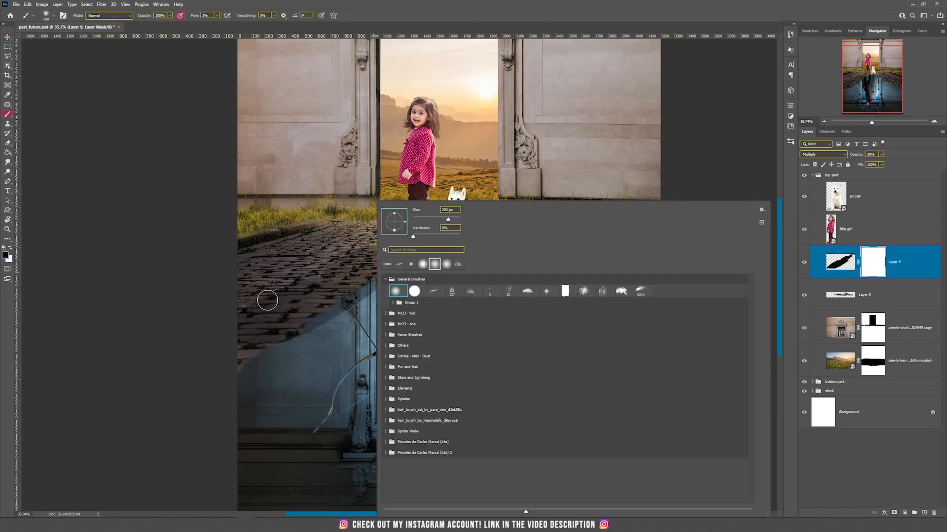
click(256, 298)
key(bracketright)
key(bracketright)
key(bracketright)
key(bracketright)
key(bracketright)
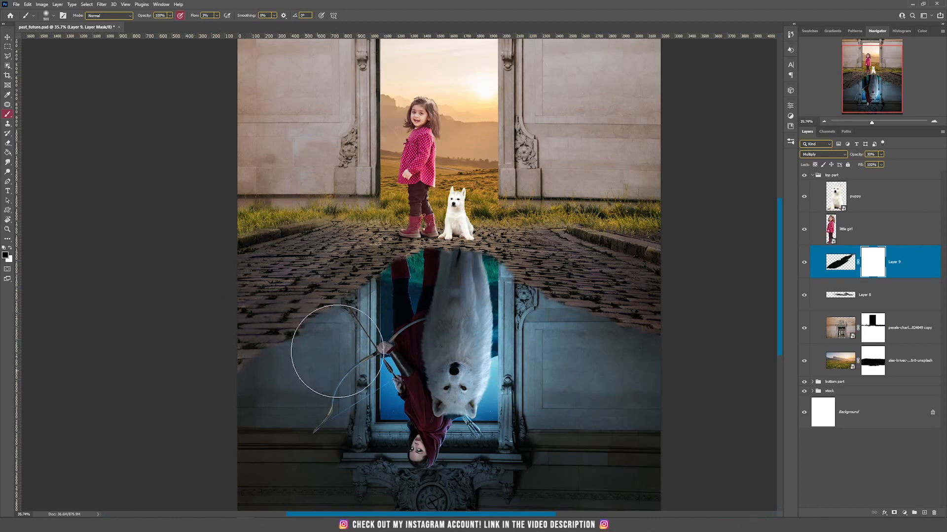
drag(228, 281, 200, 375)
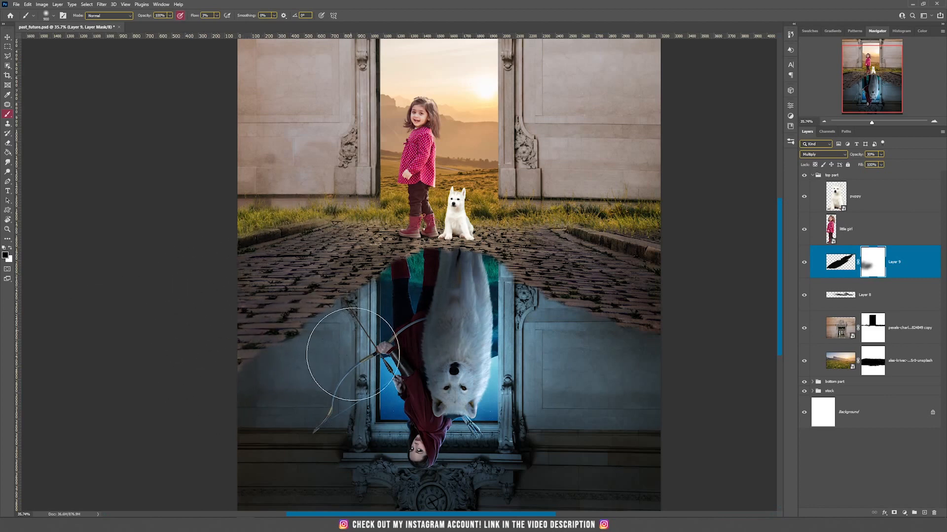
key(v)
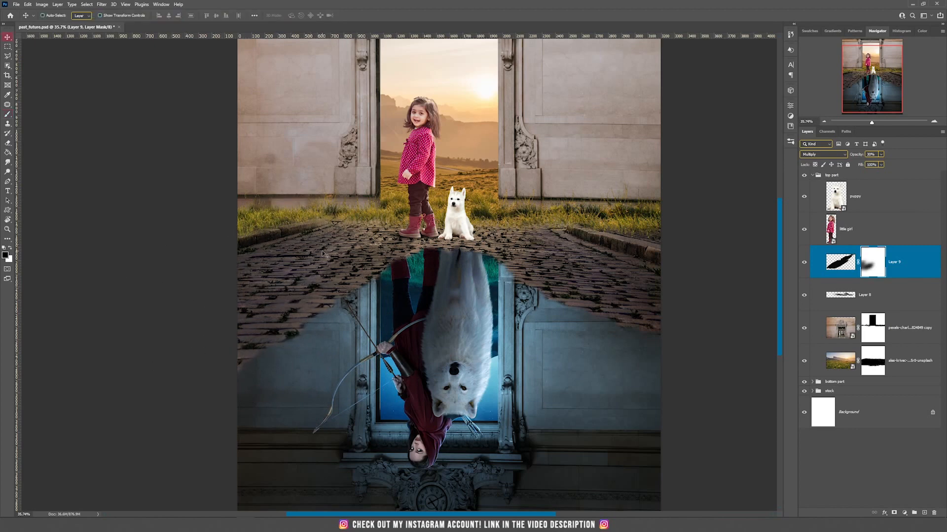
Raise the girl's cast shadow to 42% opacity and soften the shadow itself, not its mask, with Gaussian Blur
click(881, 155)
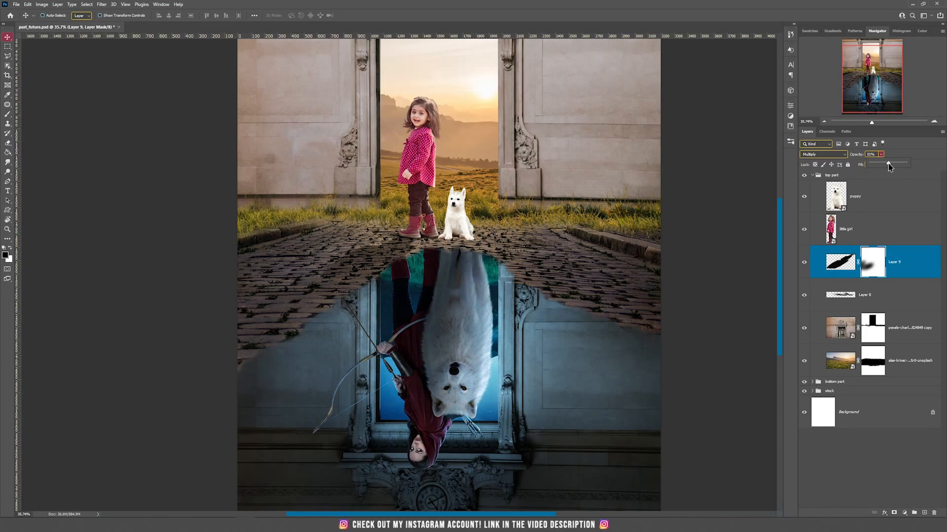
click(833, 268)
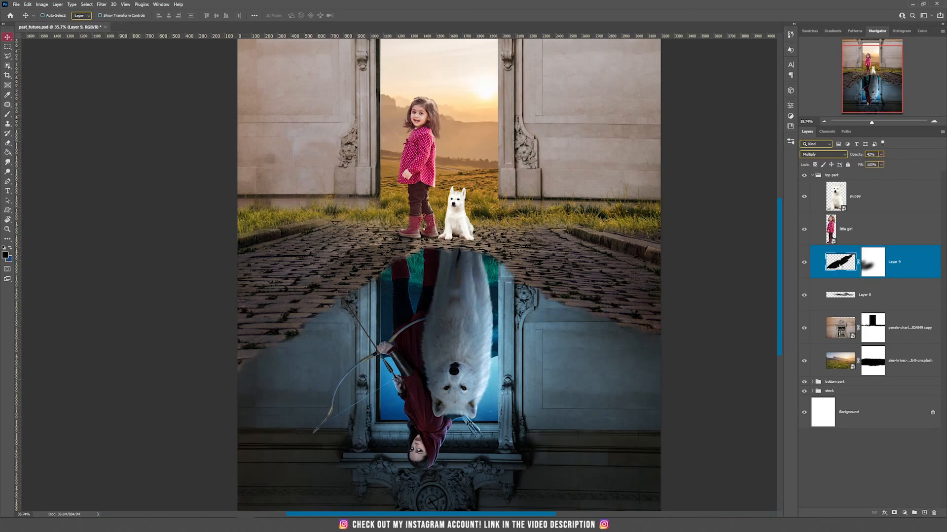
click(101, 5)
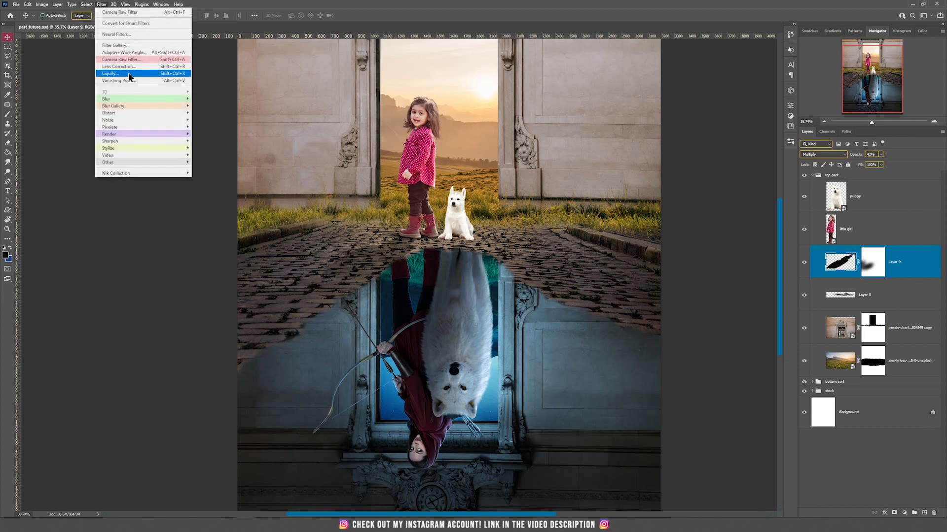
mouse_move(127, 102)
click(212, 127)
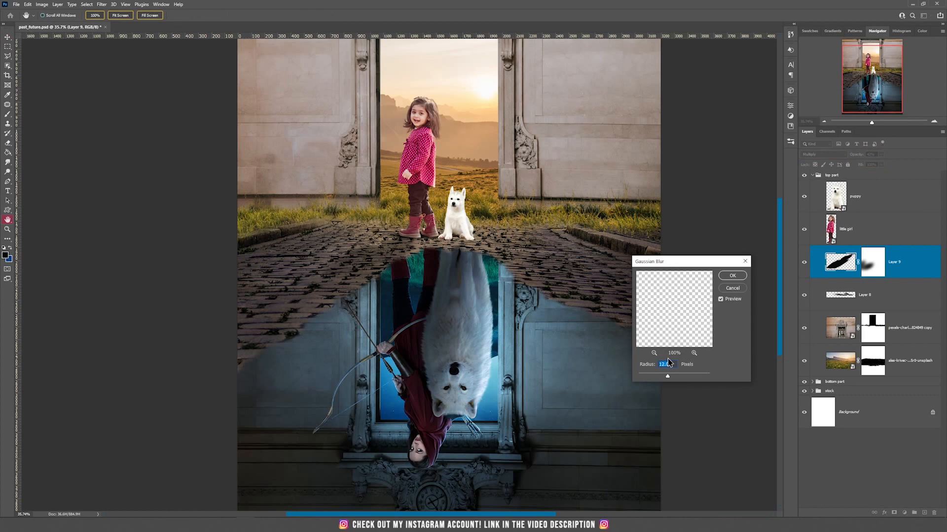
drag(661, 378, 659, 378)
click(732, 275)
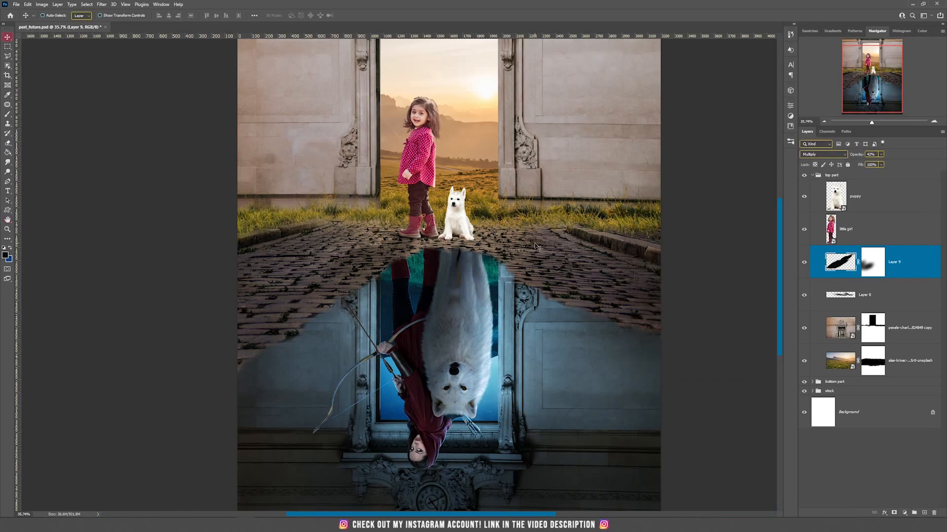
Add a new layer directly below the puppy and paint a soft black contact shadow under its paws
scroll(530, 249, down, 2)
scroll(329, 292, up, 5)
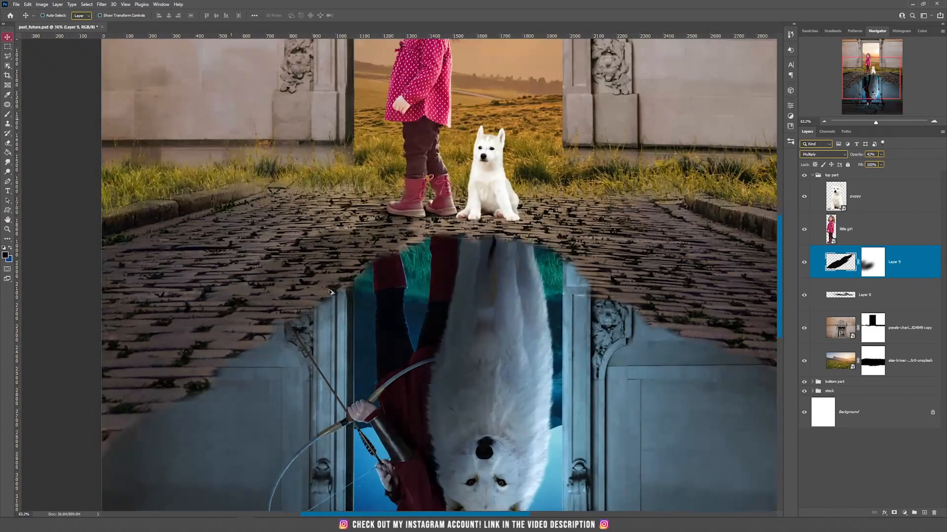
scroll(330, 292, down, 3)
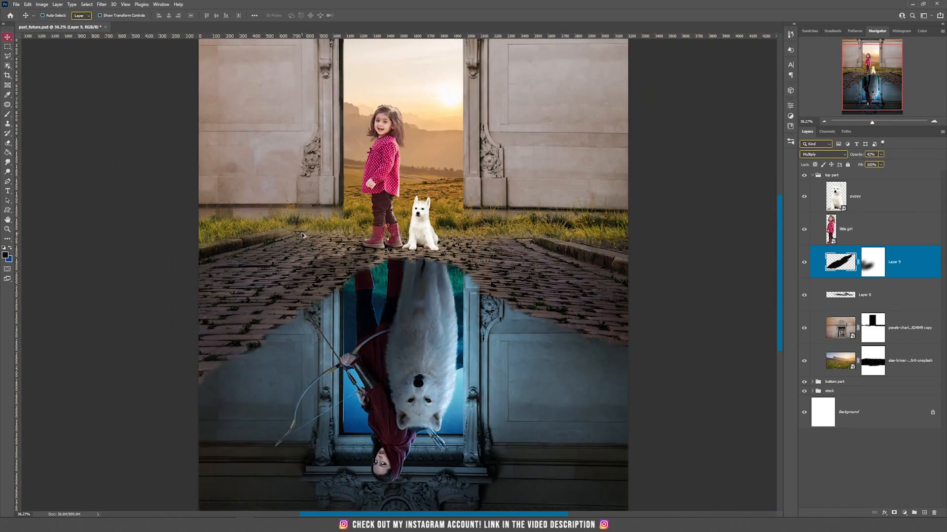
scroll(303, 235, up, 3)
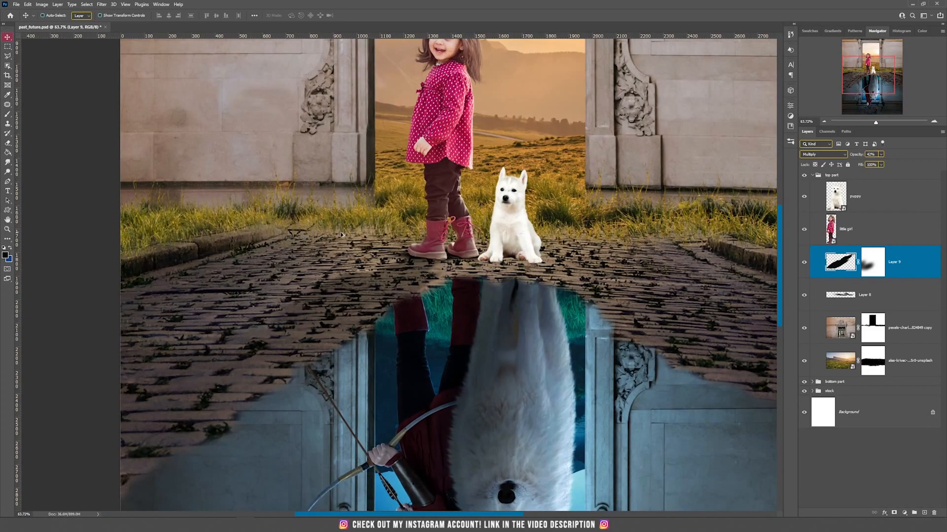
click(883, 206)
click(924, 513)
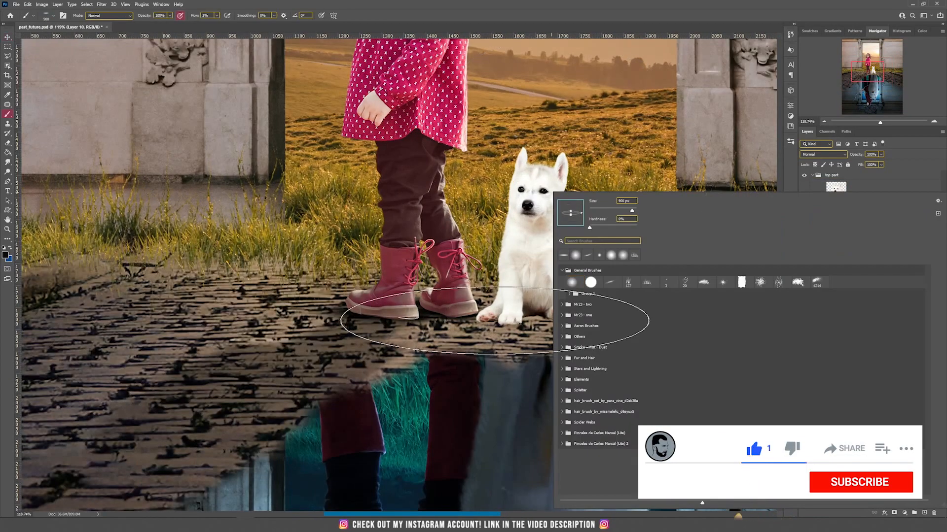
key(Escape)
scroll(515, 319, up, 5)
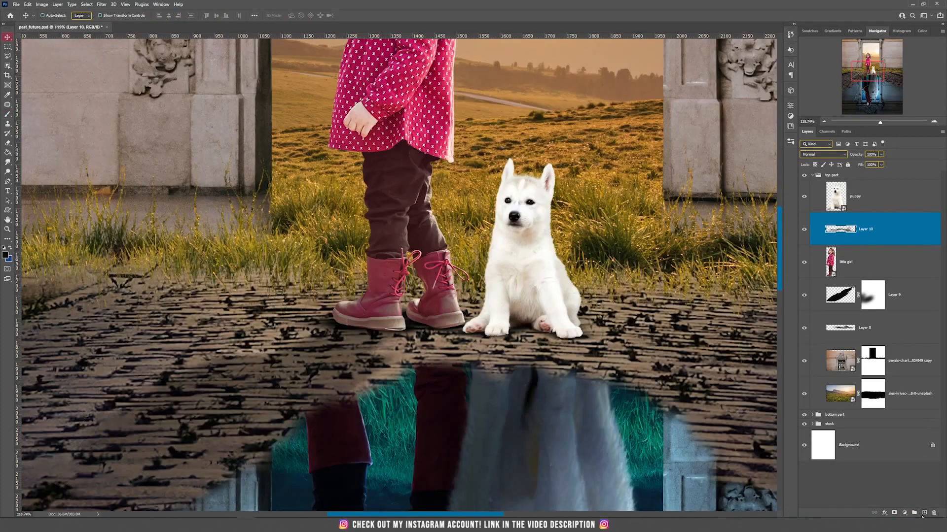
Fill the puppy's silhouette with black on a new layer below the puppy and flip it vertically
key(ctrl+shift+alt+n)
key(alt+BackSpace)
right_click(535, 254)
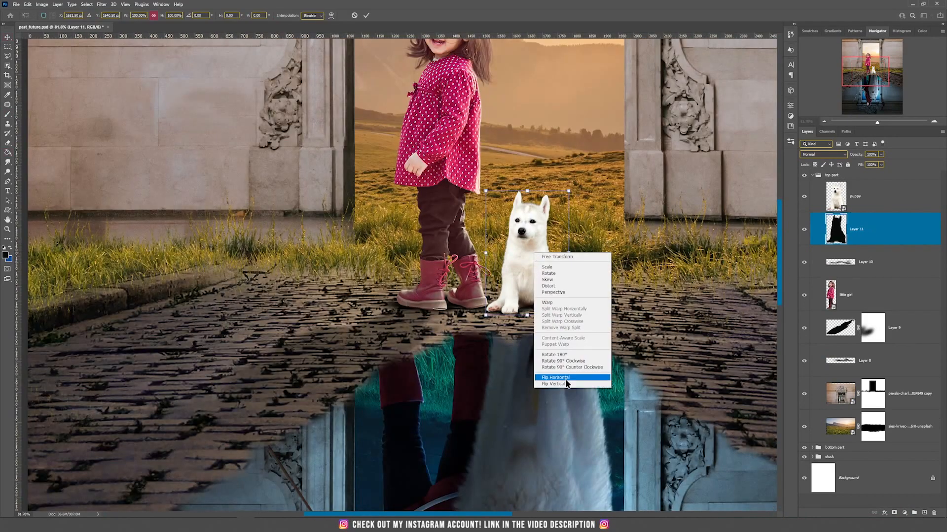
click(567, 381)
Distort the flipped puppy silhouette into a slanted cast shadow that falls from its paws in the same direction as the girl's shadow
drag(494, 395, 317, 369)
drag(560, 389, 549, 389)
mouse_move(317, 369)
mouse_down()
mouse_move(318, 361)
mouse_move(318, 369)
mouse_up()
key(Return)
Set the puppy's cast shadow to the Multiply blend mode at 40% opacity
click(823, 155)
click(814, 175)
key(4)
Add a mask to the puppy's cast shadow layer and fade the shadow with a large soft black brush
scroll(572, 333, up, 4)
click(893, 513)
key(b)
key(])
key(])
key(])
key(])
key(])
key(])
drag(491, 366, 482, 381)
key(])
click(102, 4)
key(Escape)
key(v)
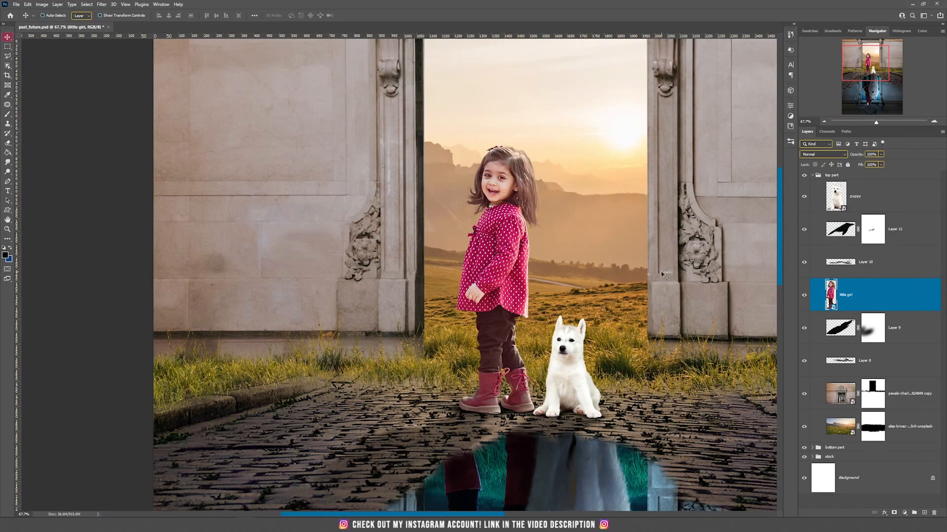
Group the girl's layer with its two shadow layers, Layer 9 and Layer 8, and name the group "little girl"
shift+click(887, 361)
drag(594, 294, 606, 275)
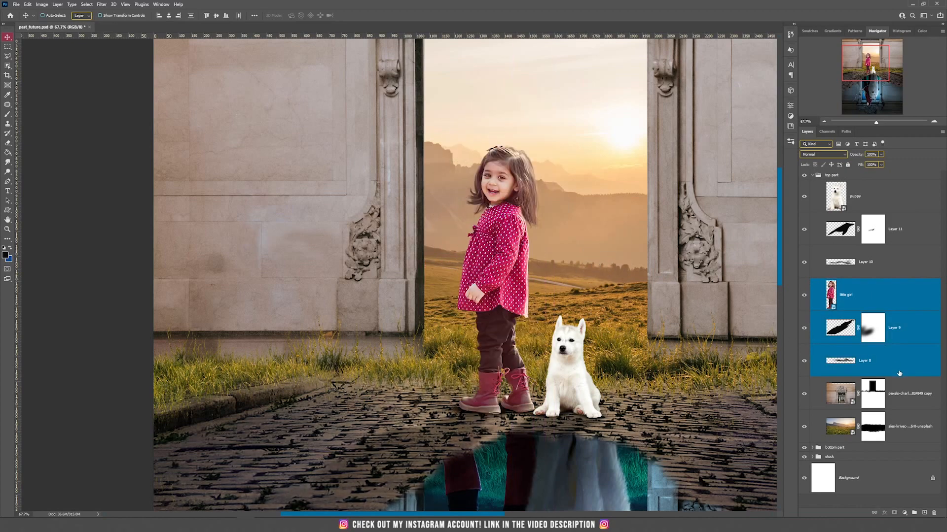
click(914, 513)
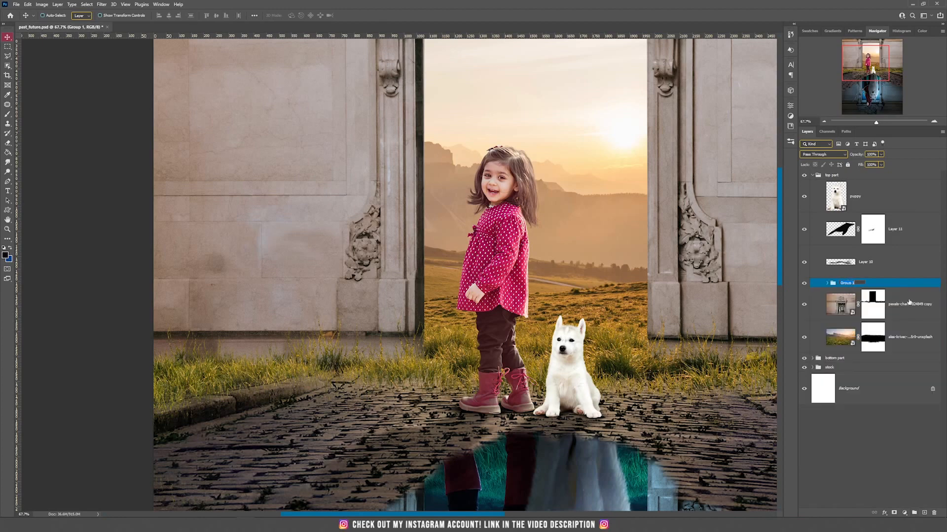
text(little girl)
key(Return)
Group the puppy's layer with its shadow layers, Layer 10 and Layer 11, and name the group "puppy"
click(890, 258)
shift+click(897, 202)
click(913, 513)
double_click(851, 185)
text(puppy)
key(Return)
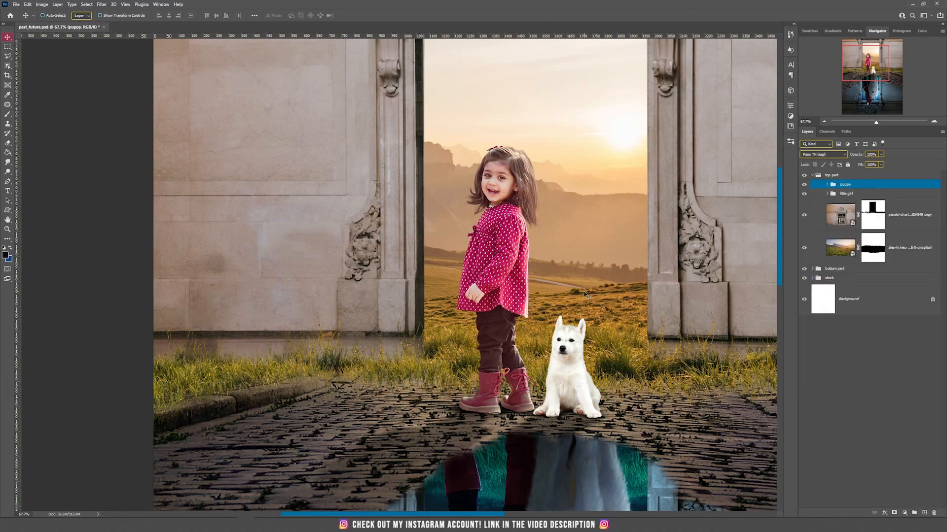
Clip a Selective Color adjustment to the little girl's layer with Neutrals at Cyan +7, Magenta +6, Yellow +17 and Black +10
click(827, 194)
scroll(614, 289, down, 2)
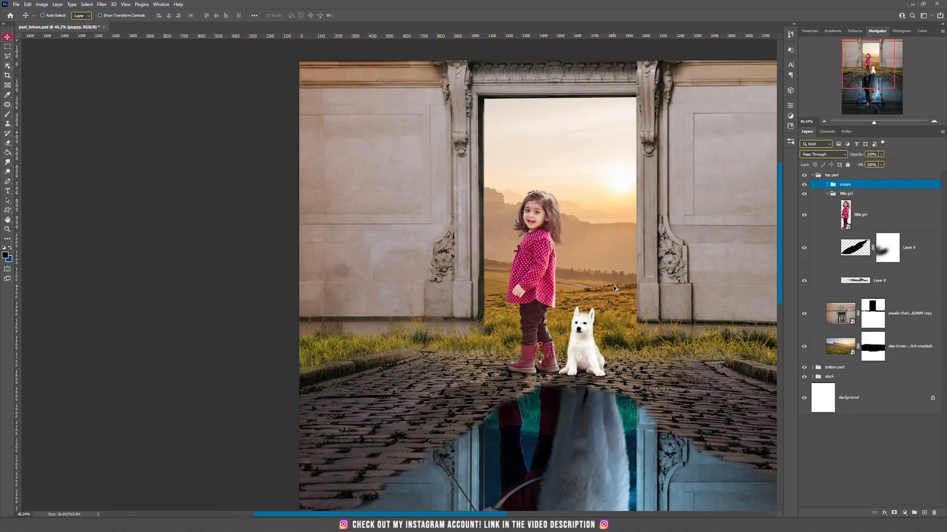
scroll(536, 285, up, 1)
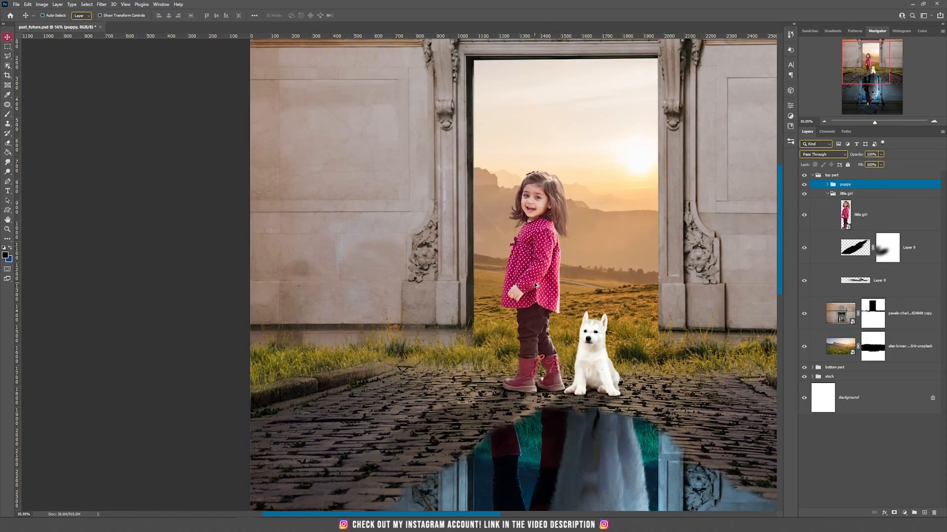
click(857, 218)
click(905, 513)
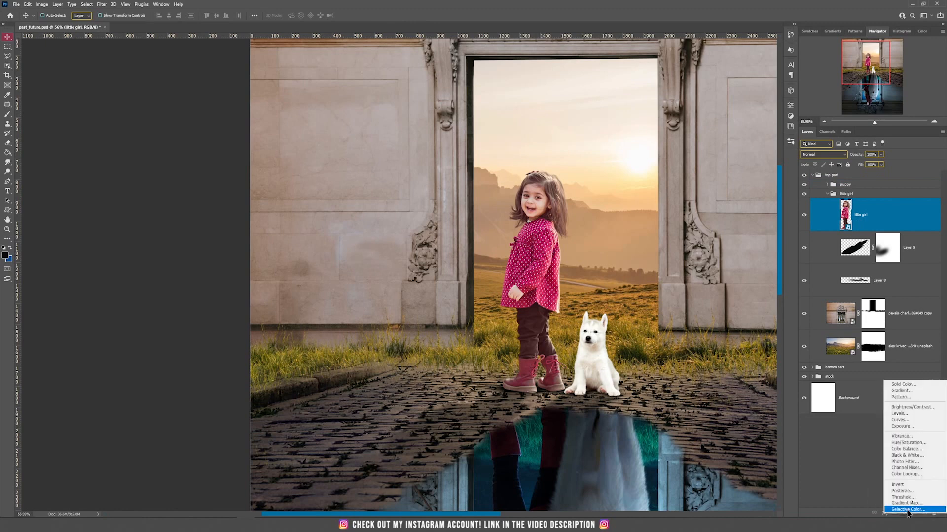
click(909, 510)
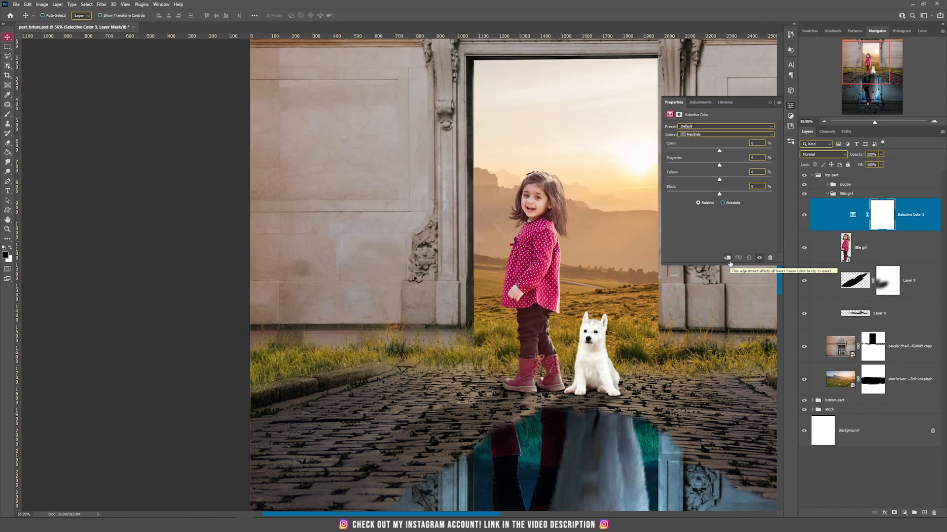
click(728, 258)
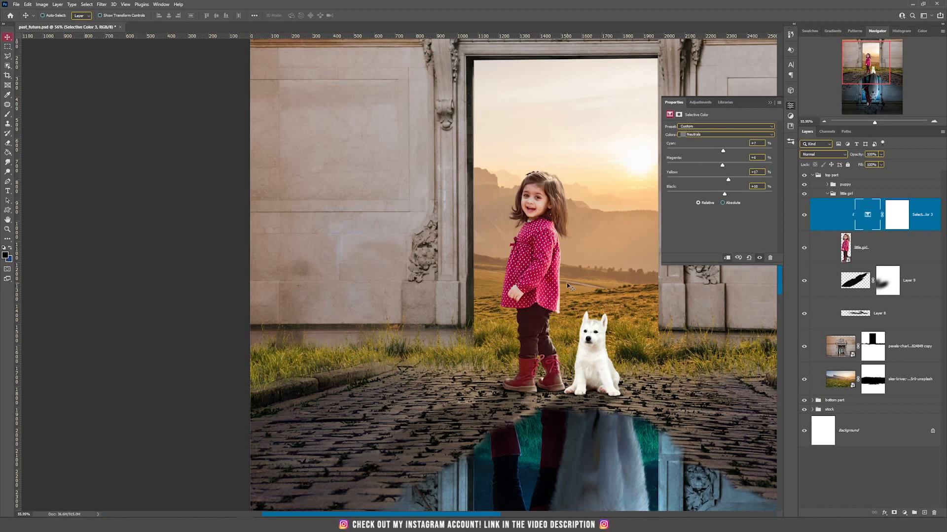
Clip a Levels adjustment to the little girl above the Selective Color and darken her by lowering the output white level to about 88
scroll(568, 282, down, 5)
scroll(576, 275, up, 6)
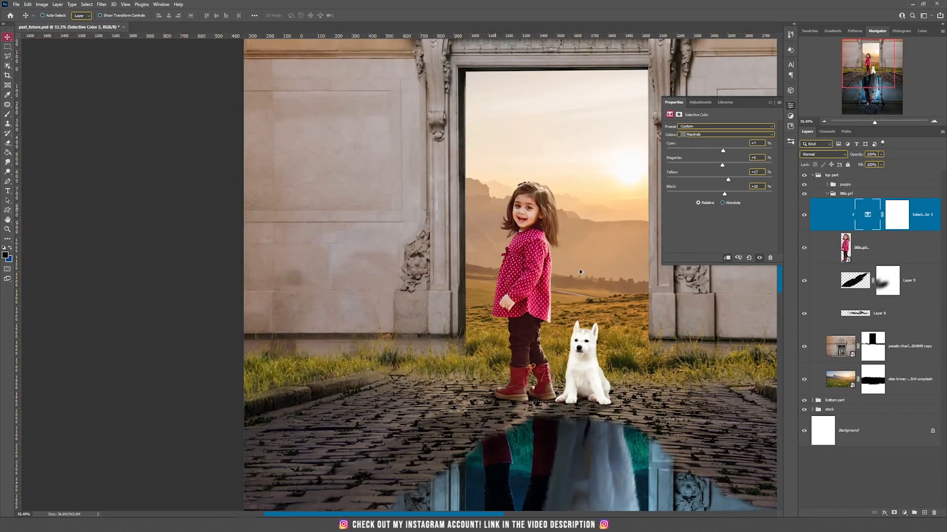
scroll(584, 275, down, 2)
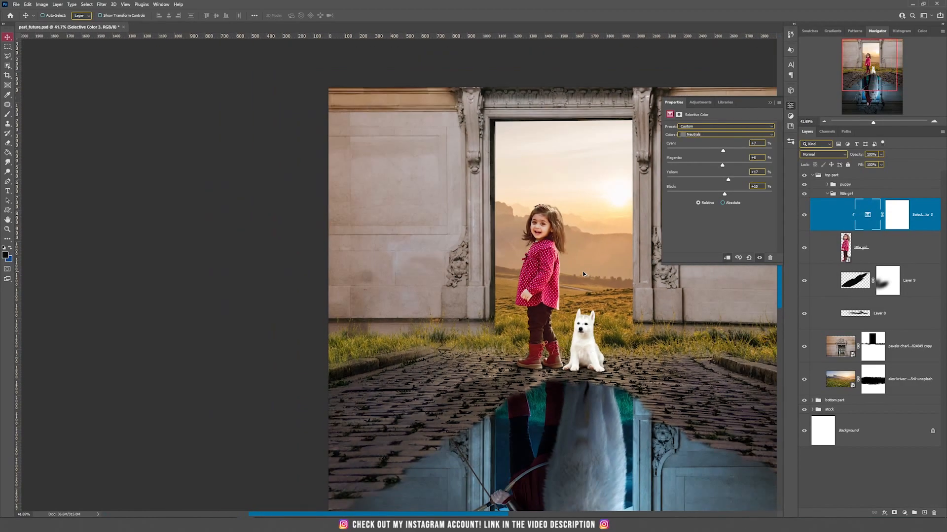
scroll(583, 274, up, 3)
click(905, 513)
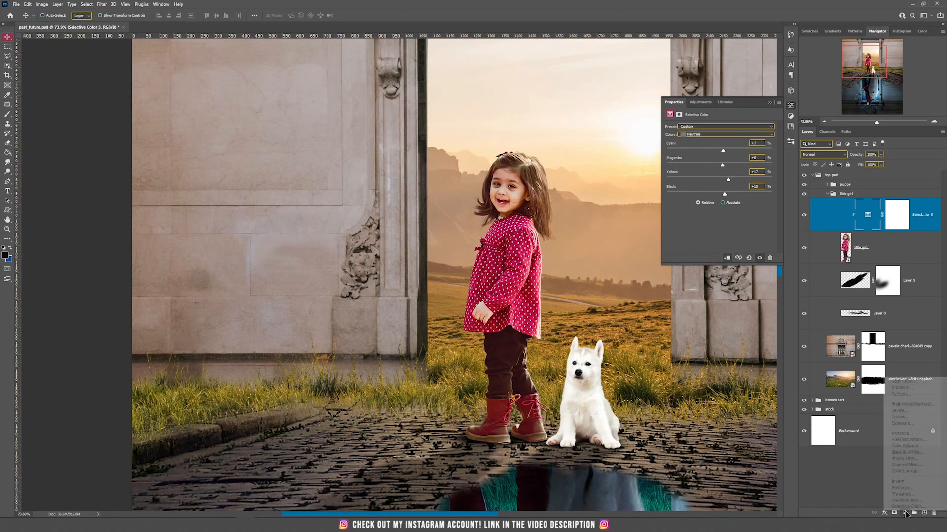
click(922, 414)
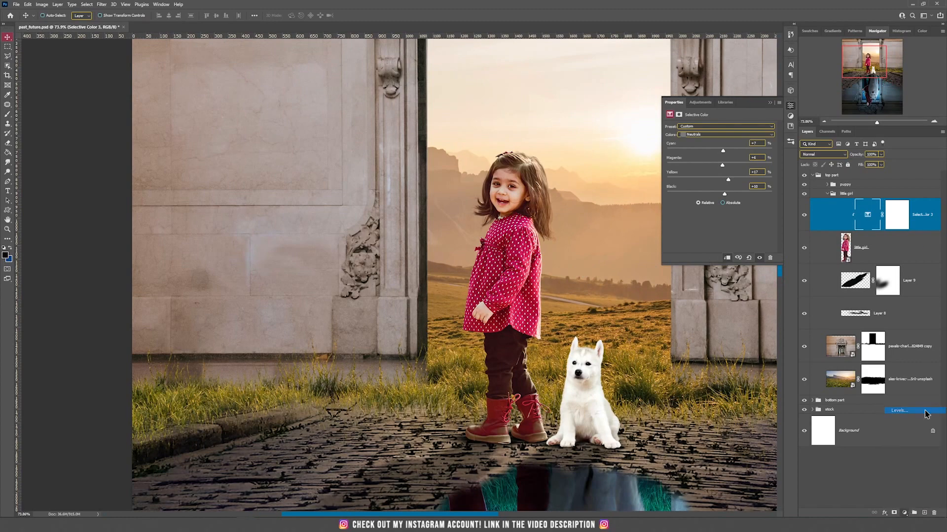
click(726, 257)
drag(773, 205, 712, 211)
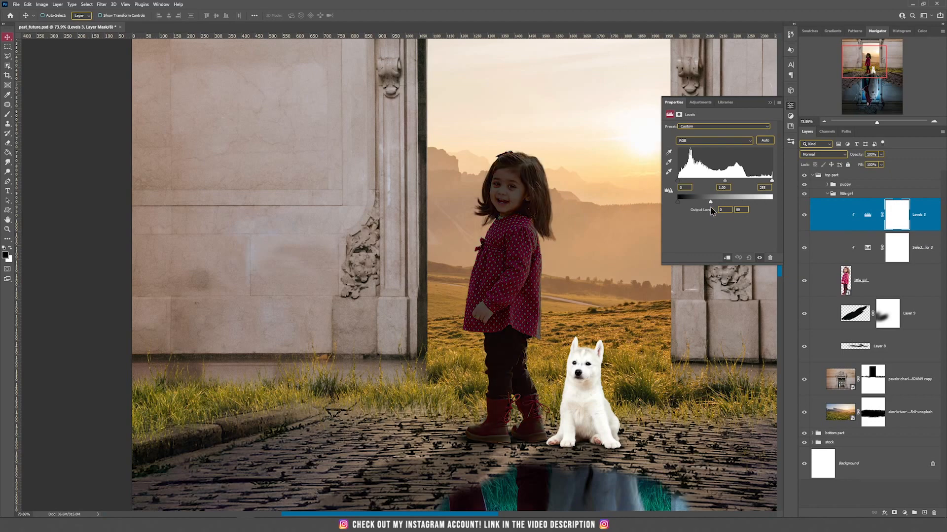
Invert the Levels mask to black and paint white with a soft brush over the girl's face, coat front, hand and boots for shading
click(896, 218)
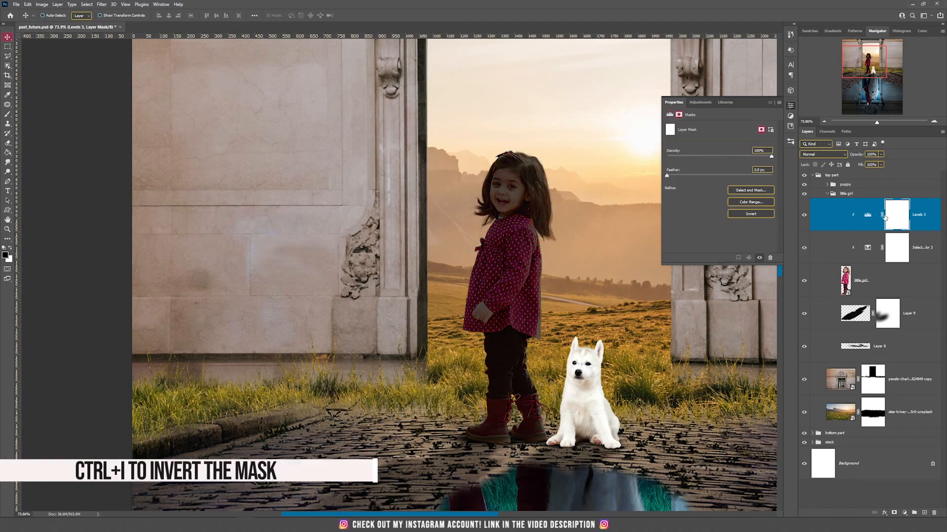
key(ctrl+i)
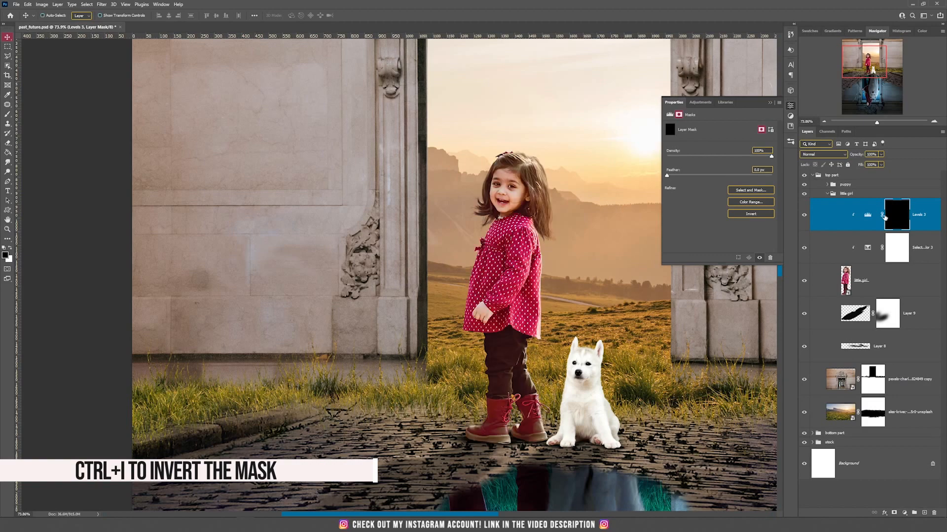
key(b)
key(x)
key(bracketright)
mouse_move(499, 177)
mouse_down()
mouse_move(491, 164)
mouse_move(512, 158)
mouse_move(487, 198)
mouse_move(518, 212)
mouse_move(485, 236)
mouse_up()
mouse_move(469, 289)
mouse_down()
mouse_move(511, 395)
mouse_move(482, 442)
mouse_move(493, 419)
mouse_up()
key(bracketleft)
key(bracketleft)
key(bracketleft)
key(bracketleft)
drag(481, 303, 498, 147)
mouse_move(524, 395)
mouse_down()
mouse_move(514, 428)
mouse_move(500, 434)
mouse_up()
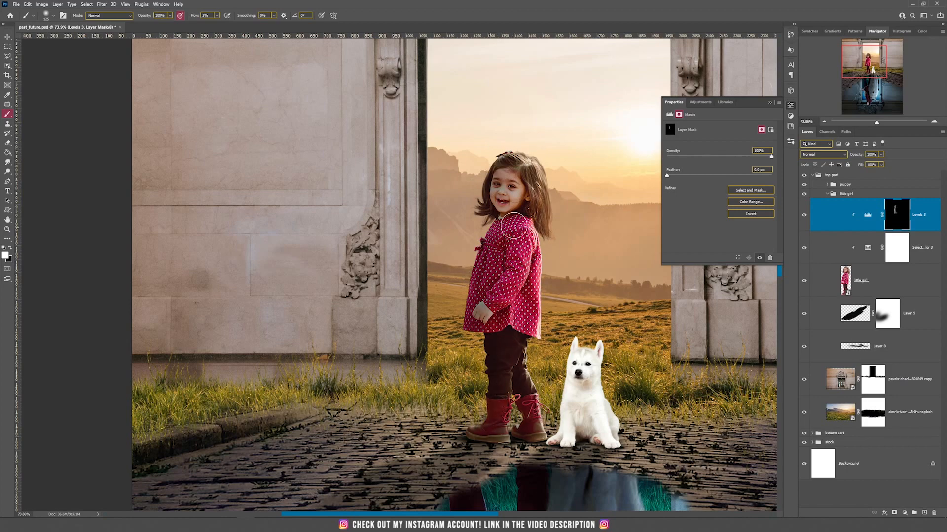
key(v)
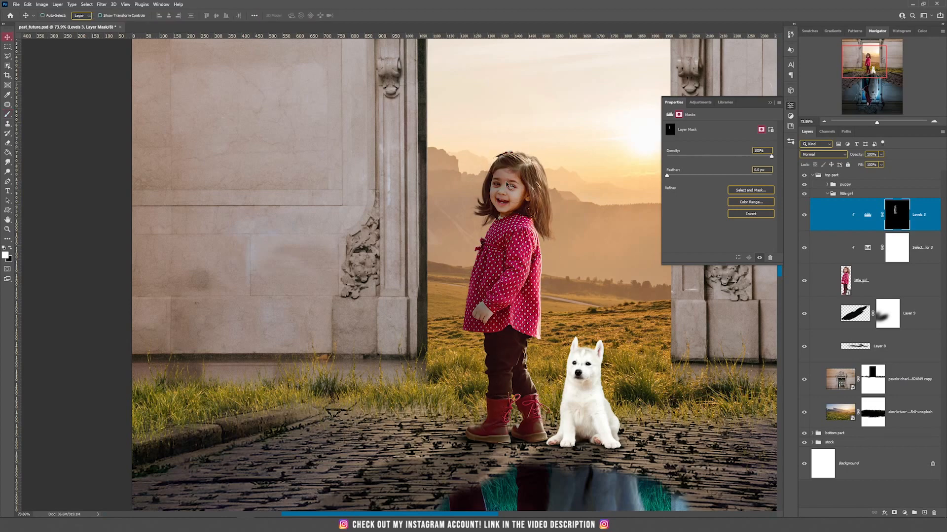
Create a 50% gray-filled layer in Soft Light mode above the girl's Levels adjustment and clip it to the girl
click(56, 5)
mouse_move(61, 14)
click(163, 12)
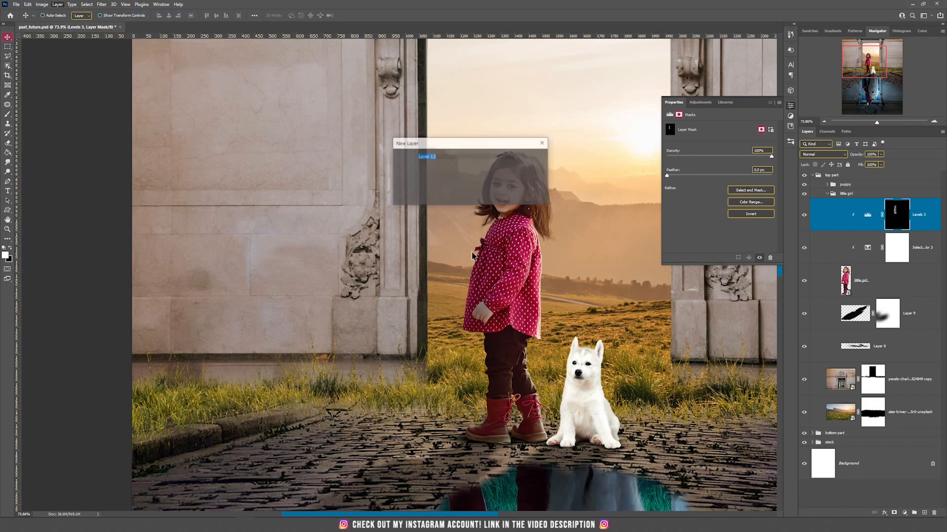
click(452, 189)
click(436, 298)
click(444, 197)
click(537, 162)
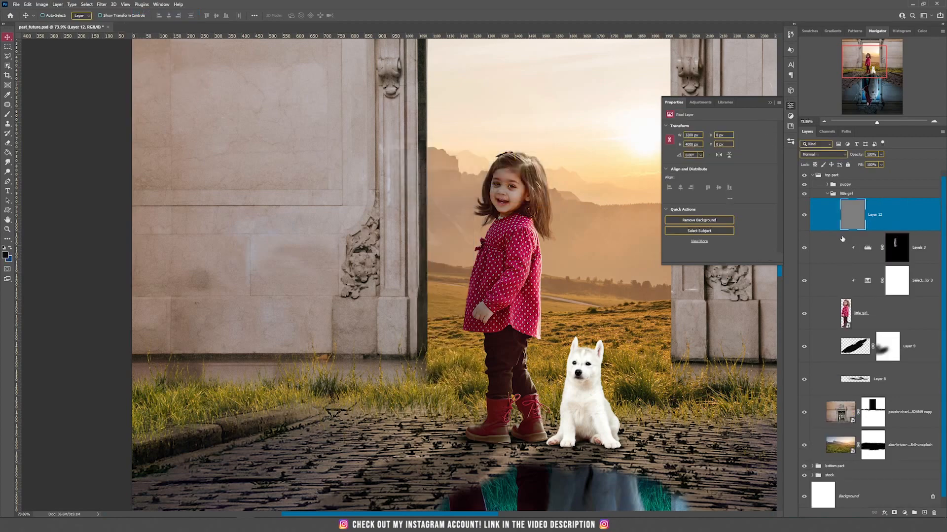
alt+click(888, 228)
Brush subtle shading over the girl's face and coat on the gray Soft Light layer
key(b)
scroll(492, 248, up, 2)
mouse_move(492, 164)
mouse_down()
mouse_move(485, 205)
mouse_move(507, 239)
mouse_move(539, 225)
mouse_move(519, 224)
mouse_move(506, 298)
mouse_move(511, 273)
mouse_move(486, 256)
mouse_move(466, 279)
mouse_move(501, 367)
mouse_move(471, 350)
mouse_move(527, 307)
mouse_move(545, 271)
mouse_up()
mouse_move(525, 211)
mouse_down()
mouse_move(507, 489)
mouse_move(495, 433)
mouse_move(538, 446)
mouse_move(541, 338)
mouse_move(510, 146)
mouse_up()
scroll(564, 296, down, 5)
scroll(565, 293, up, 5)
key(v)
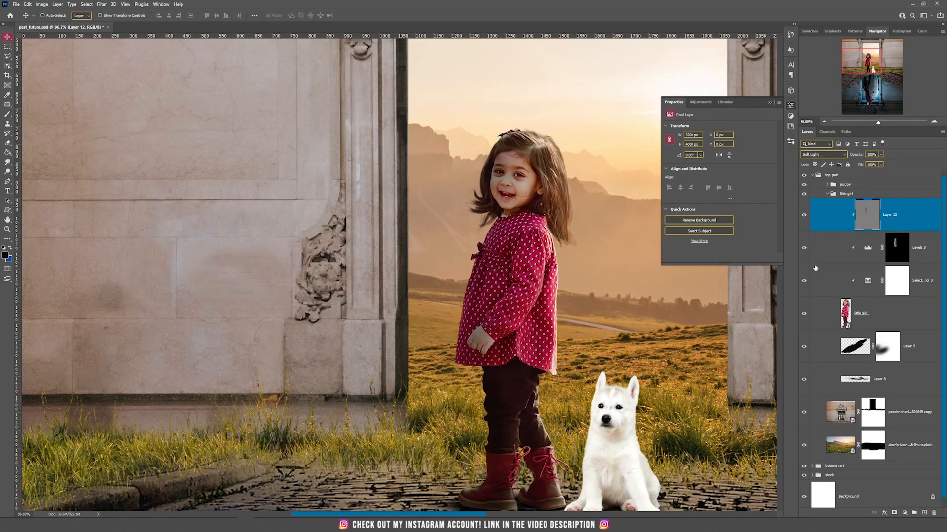
scroll(553, 243, down, 5)
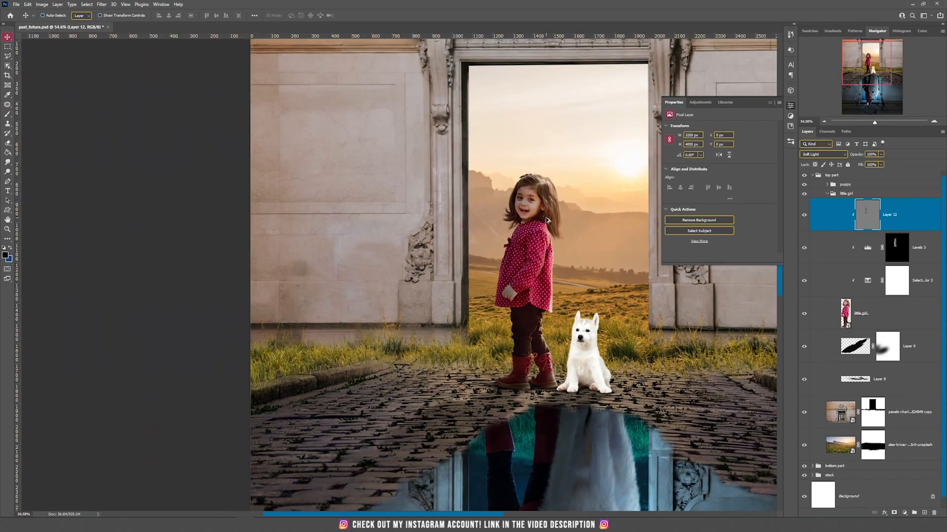
scroll(546, 219, up, 3)
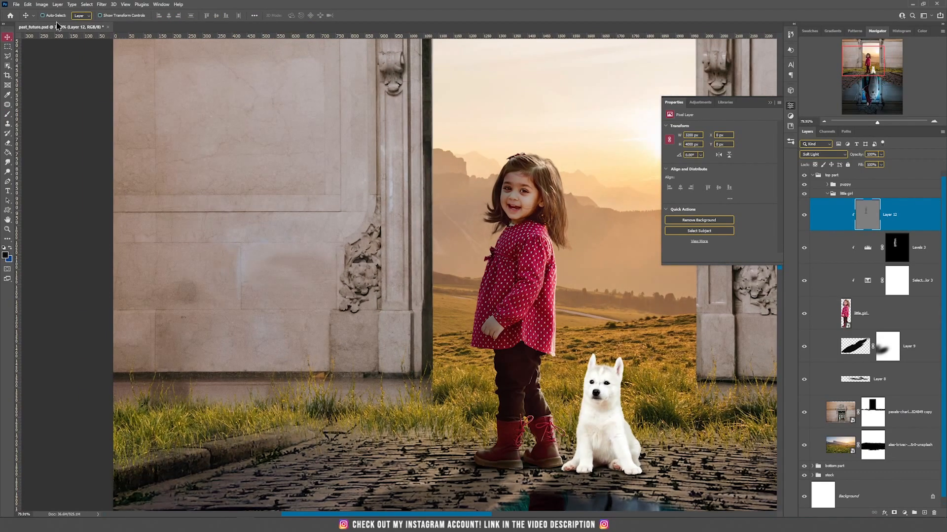
Create a new Linear Dodge (Add) layer above the gray layer and clip it to the girl
click(58, 4)
mouse_move(74, 11)
click(153, 11)
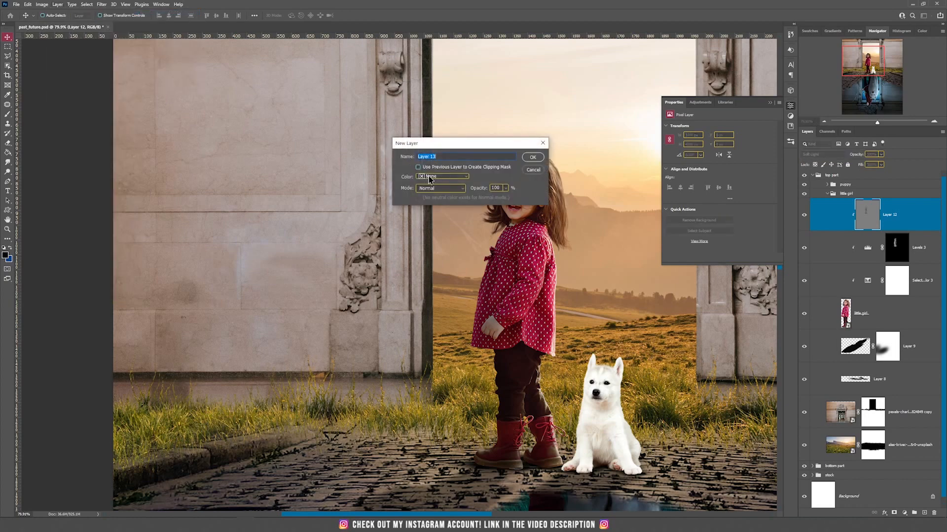
click(434, 190)
click(436, 274)
click(532, 157)
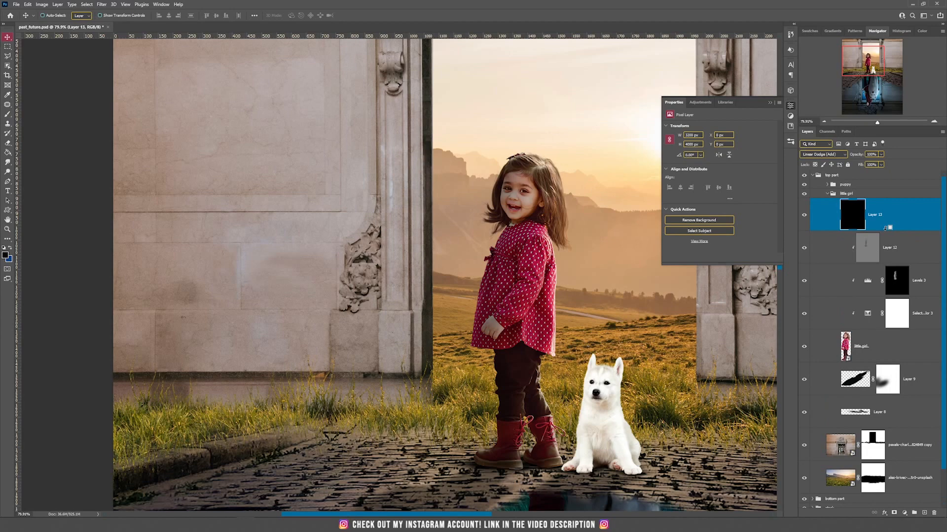
alt+click(885, 228)
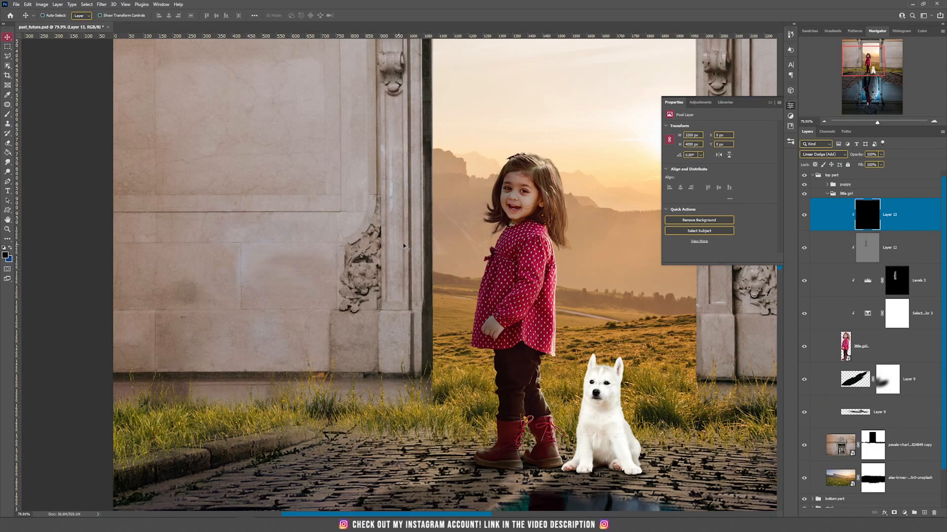
Set the foreground colour to orange #ff7e00 and paint soft sunset light onto the sun-facing side of the girl's hair
drag(532, 193, 403, 220)
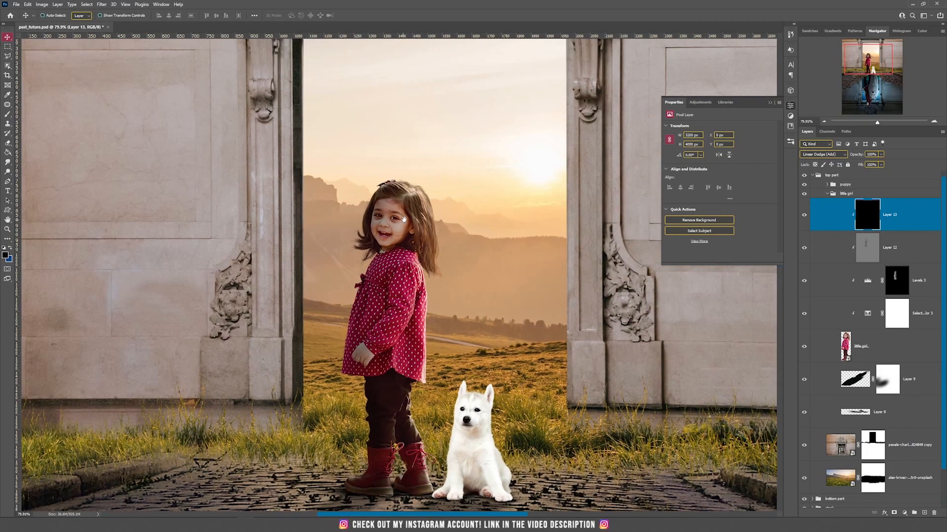
click(5, 256)
click(718, 397)
drag(679, 342, 710, 311)
click(717, 397)
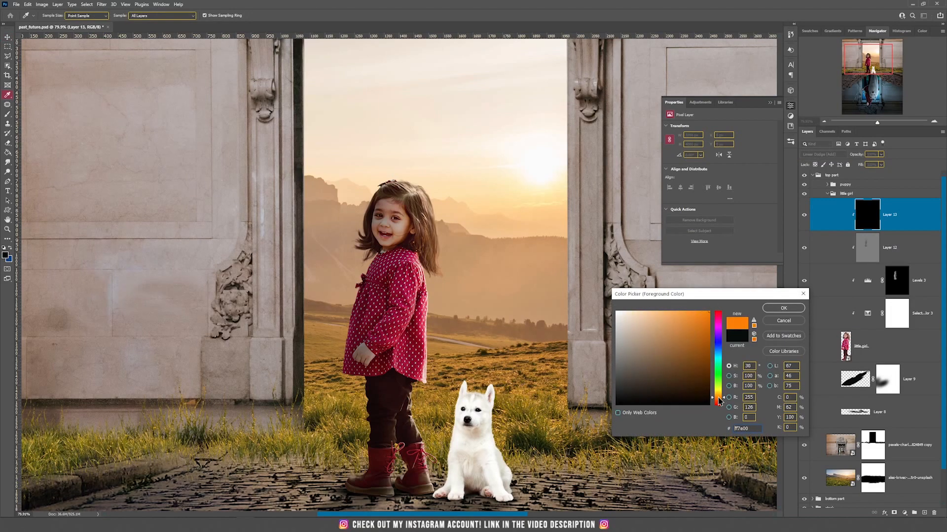
click(783, 308)
key(b)
scroll(431, 230, up, 3)
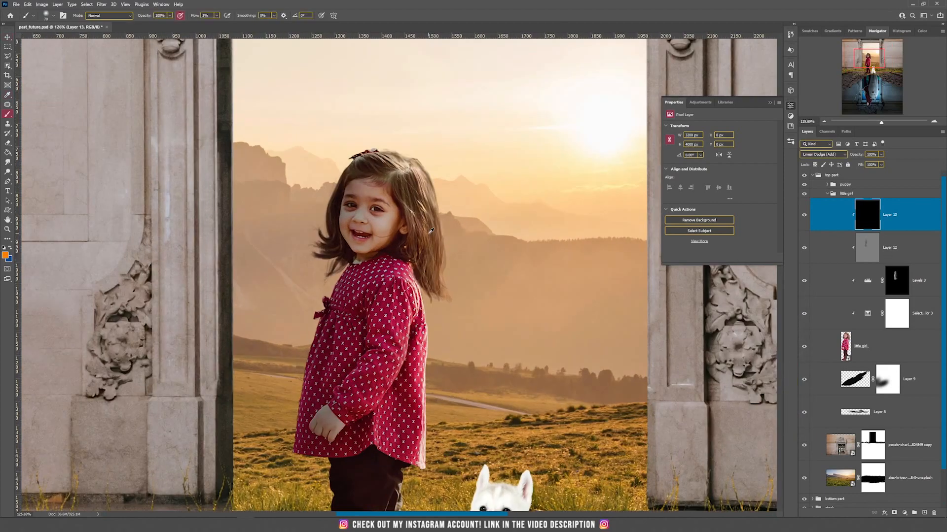
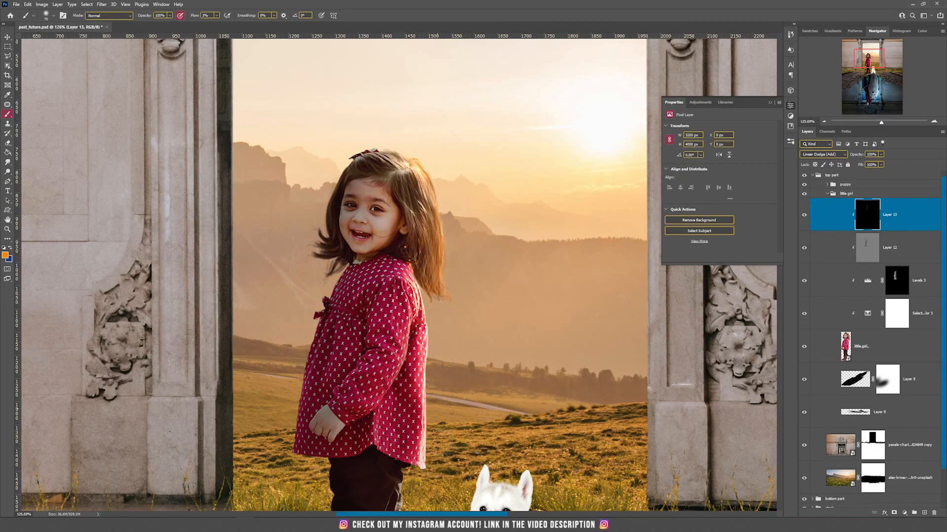
scroll(414, 217, down, 3)
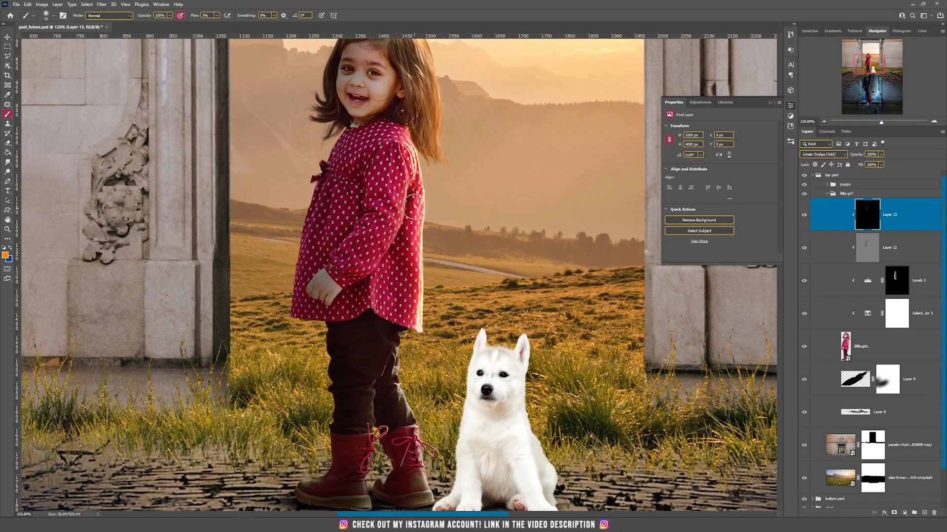
Paint orange light along the sun-facing edges of the girl's coat, trousers and boots, varying the brush size
key(bracketleft)
key(bracketleft)
key(bracketleft)
drag(402, 383, 425, 493)
drag(393, 339, 370, 433)
drag(413, 202, 404, 346)
key(bracketright)
key(bracketright)
key(bracketright)
key(bracketright)
key(bracketright)
key(bracketright)
key(bracketright)
drag(413, 177, 429, 272)
key(bracketleft)
key(bracketleft)
key(bracketleft)
key(bracketleft)
key(bracketleft)
drag(377, 462, 361, 265)
drag(379, 343, 393, 387)
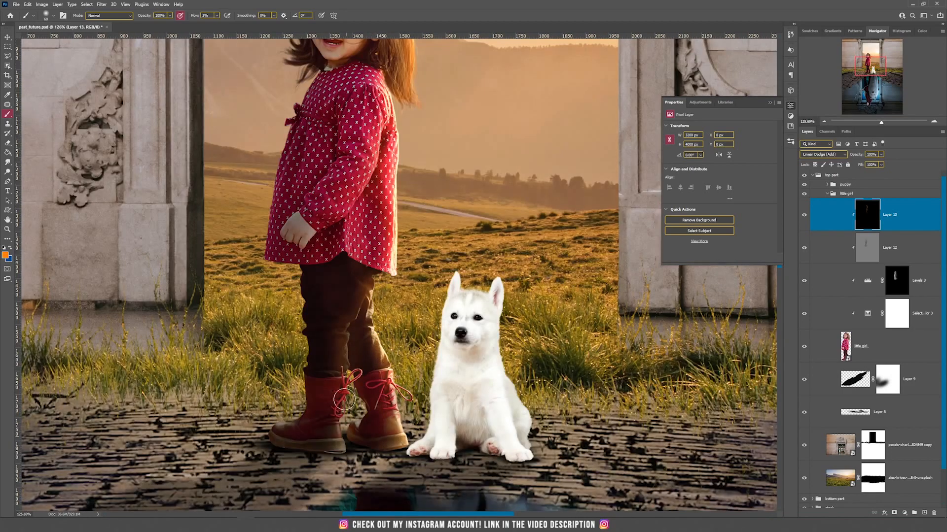
Raise the Underlying Layer shadow threshold in the orange-painted layer's Blend If settings
drag(460, 133, 510, 337)
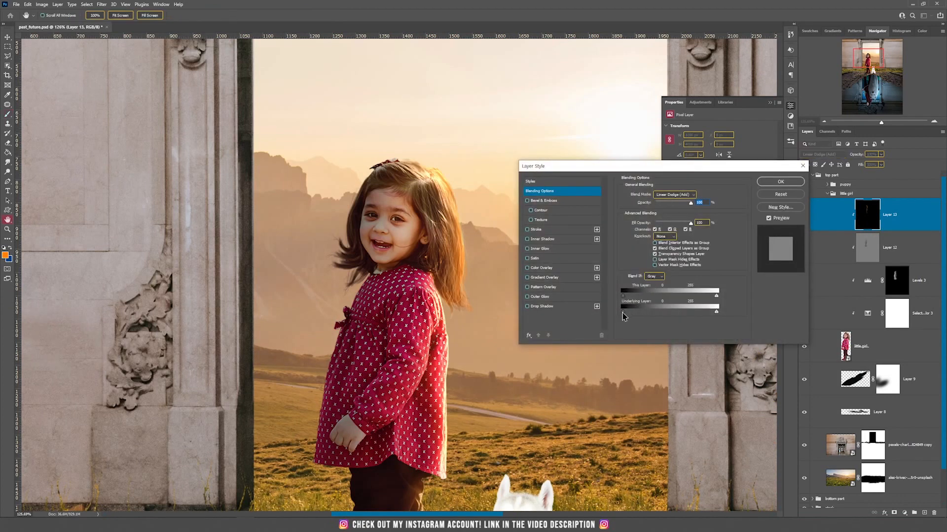
drag(640, 317, 685, 316)
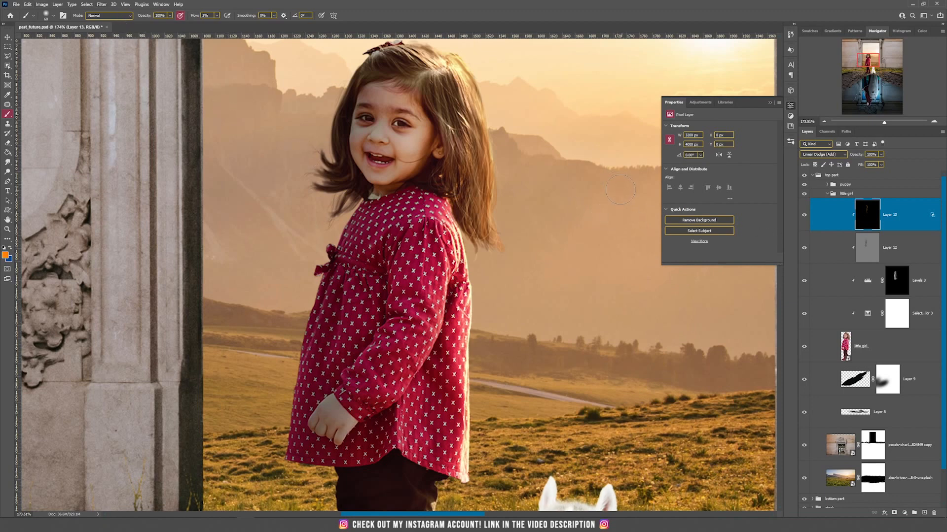
Add another Linear Dodge (Add) layer above the orange-painted layer and clip it to the girl
click(57, 4)
mouse_move(69, 13)
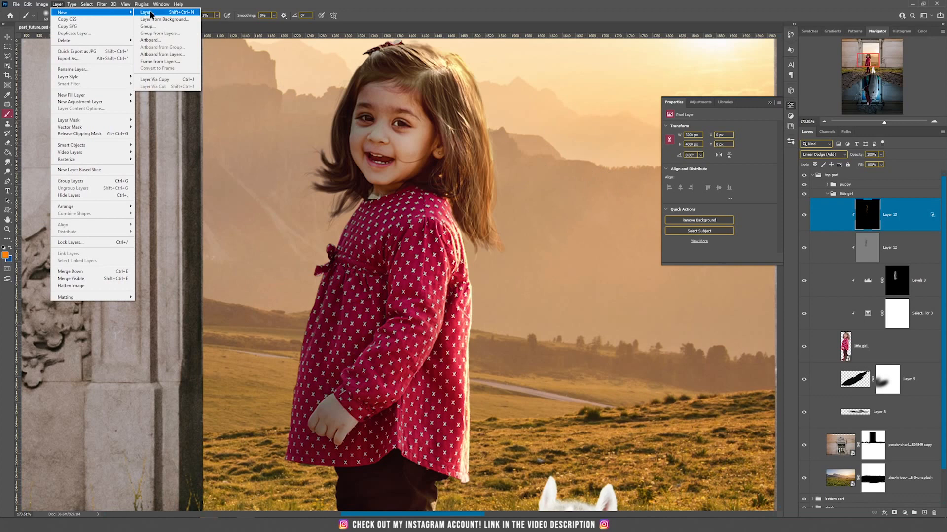
click(151, 13)
click(434, 189)
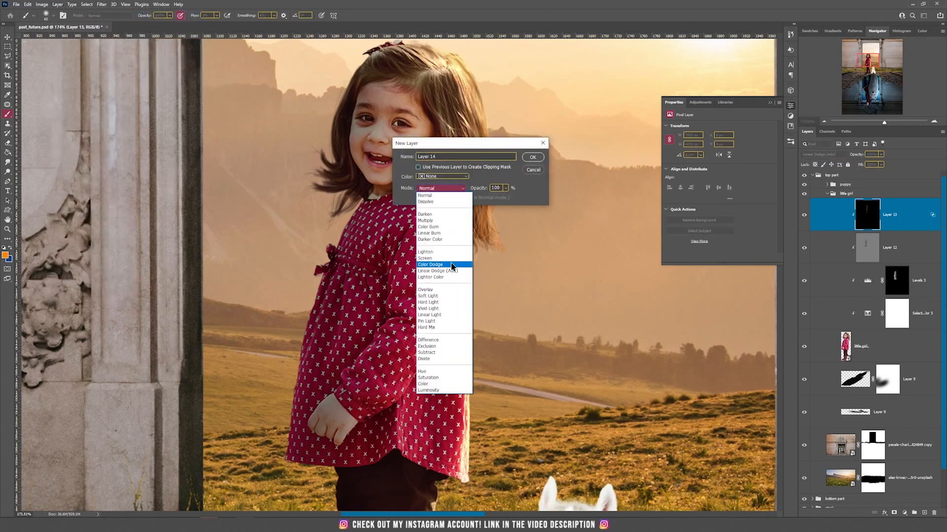
click(450, 265)
click(534, 159)
alt+click(902, 230)
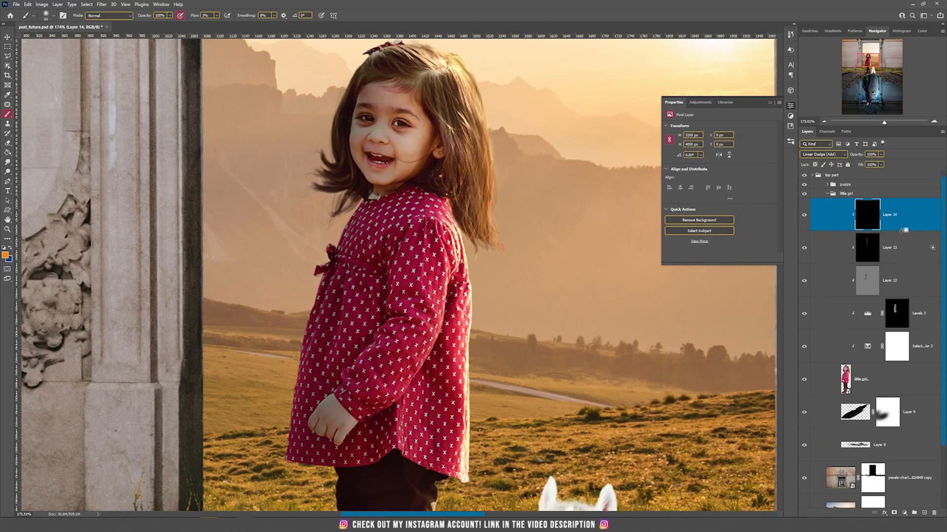
Rename the painted Linear Dodge layer as orange and the new one above it as white
double_click(890, 248)
text(or)
key(Return)
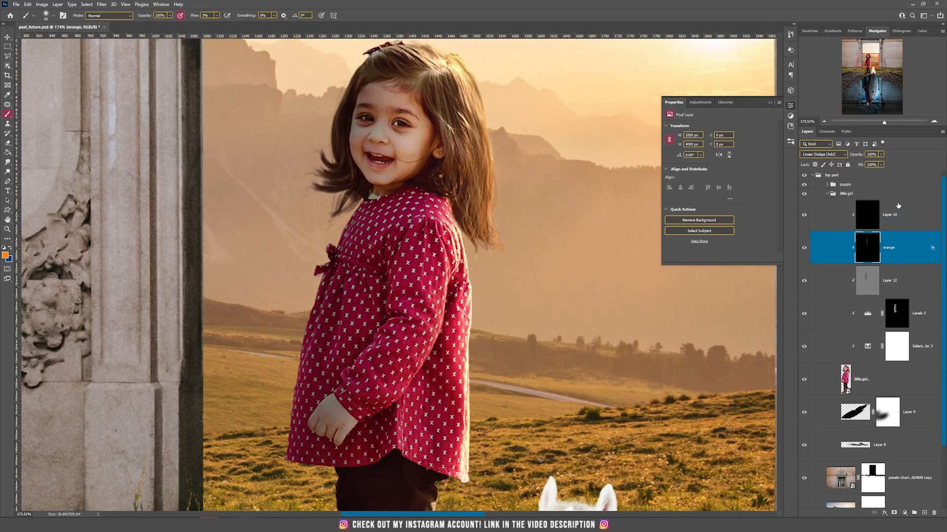
double_click(888, 219)
text(white)
key(Return)
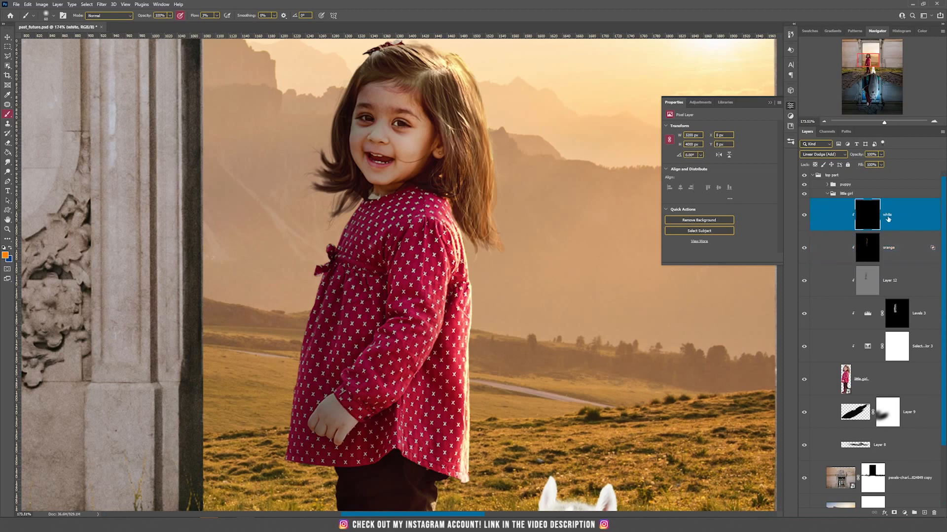
Paint fine white highlights with a very small brush along the sun-facing edge of the girl's coat and sleeve
key(bracketleft)
key(bracketleft)
key(bracketleft)
key(bracketleft)
key(bracketleft)
key(bracketleft)
scroll(454, 235, up, 3)
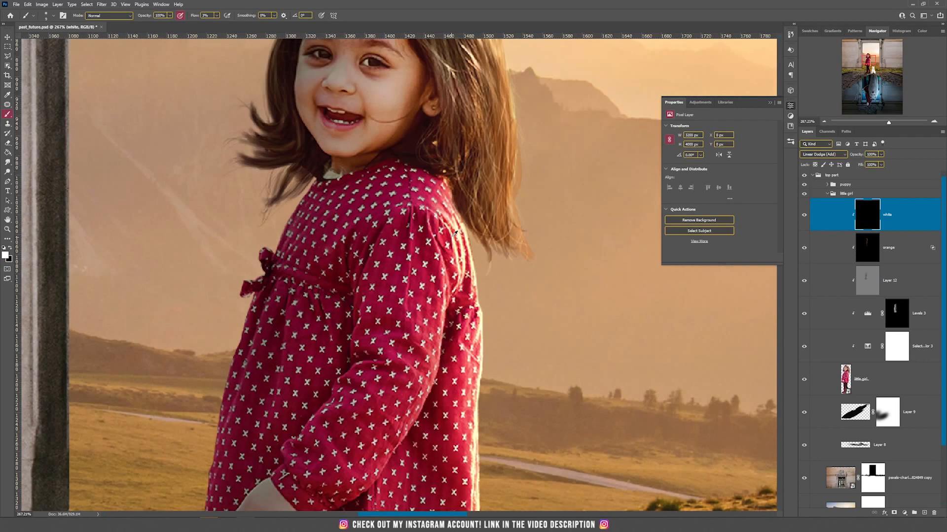
drag(491, 191, 458, 358)
drag(423, 408, 411, 290)
drag(391, 256, 394, 299)
mouse_move(396, 374)
mouse_down()
mouse_move(399, 324)
mouse_move(401, 434)
mouse_up()
drag(372, 286, 341, 390)
Raise the brush flow to 10% and paint white rim highlights down the girl's coat, trousers and boots
key(shift+1)
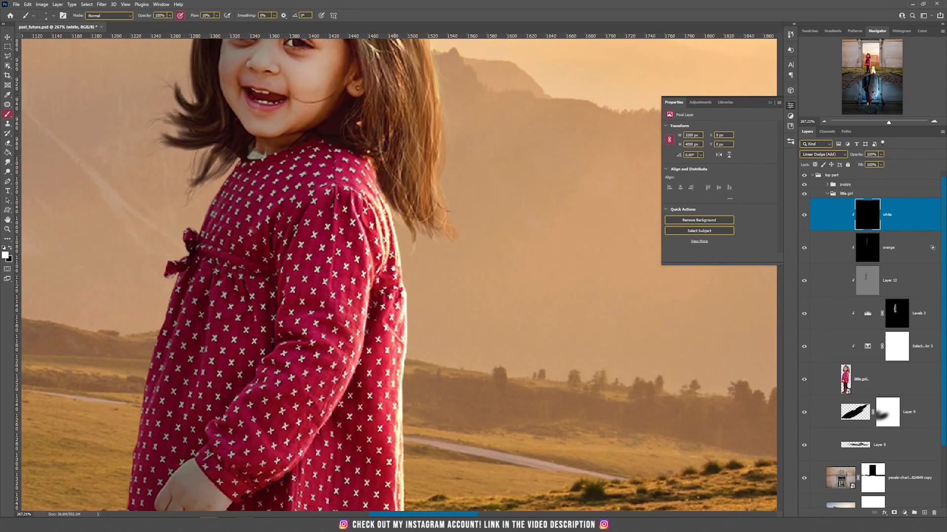
drag(398, 328, 399, 223)
drag(291, 392, 296, 444)
drag(375, 438, 375, 243)
drag(353, 311, 339, 391)
drag(347, 386, 374, 476)
mouse_move(340, 321)
mouse_down()
mouse_move(308, 390)
mouse_move(284, 409)
mouse_up()
drag(293, 413, 301, 403)
drag(316, 301, 333, 318)
mouse_move(302, 418)
mouse_down()
mouse_move(306, 330)
mouse_move(305, 405)
mouse_up()
mouse_move(377, 364)
mouse_down()
mouse_move(389, 407)
mouse_move(381, 338)
mouse_up()
drag(402, 387, 423, 490)
drag(323, 442, 297, 456)
drag(157, 448, 133, 459)
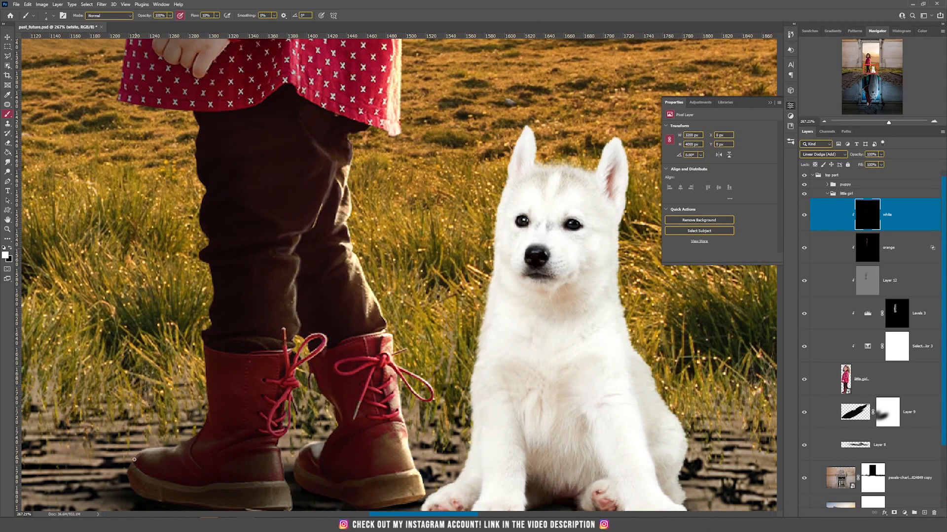
Add thin white highlights to the remaining coat details and hair strands on the white layer
drag(197, 114, 230, 434)
drag(219, 322, 187, 373)
drag(163, 333, 152, 415)
drag(191, 239, 177, 282)
drag(197, 213, 190, 315)
drag(174, 320, 201, 238)
mouse_move(212, 207)
mouse_down()
mouse_move(187, 305)
mouse_move(228, 235)
mouse_up()
drag(388, 278, 383, 264)
scroll(398, 214, down, 5)
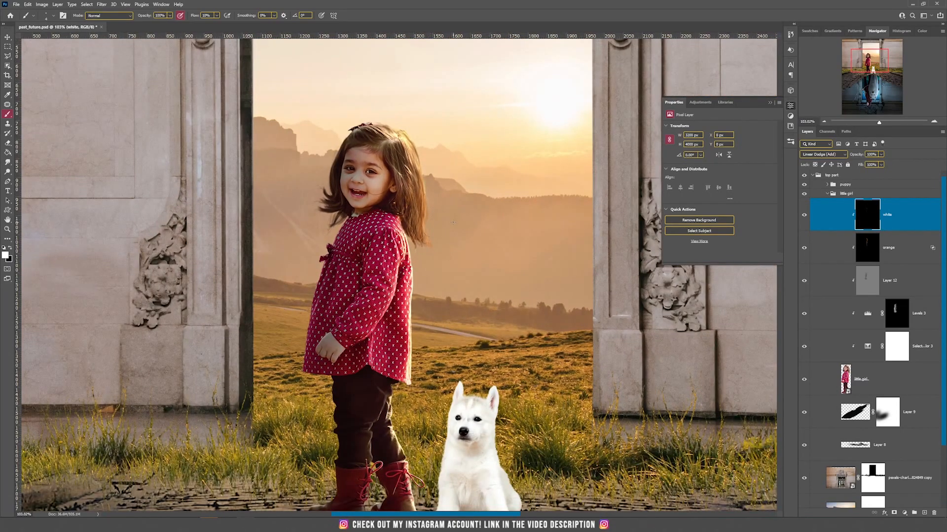
scroll(436, 201, up, 8)
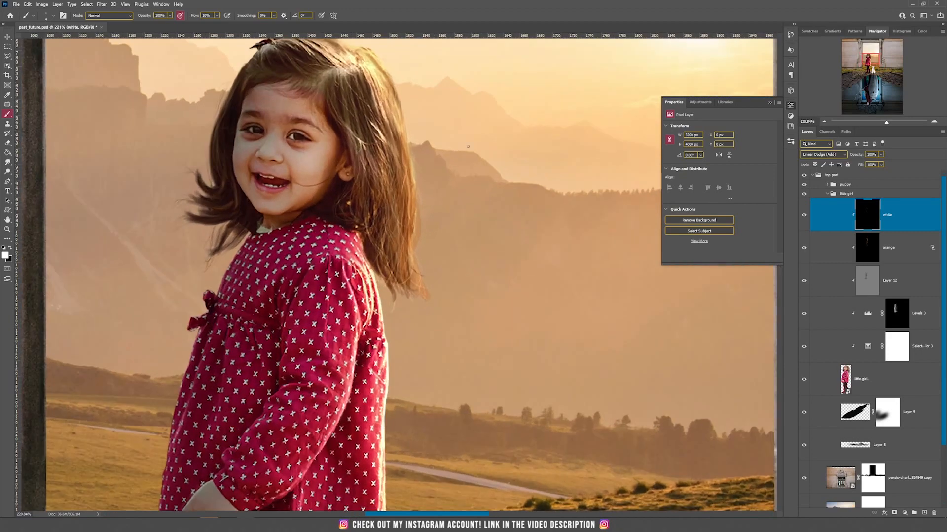
drag(452, 164, 395, 283)
scroll(432, 233, down, 2)
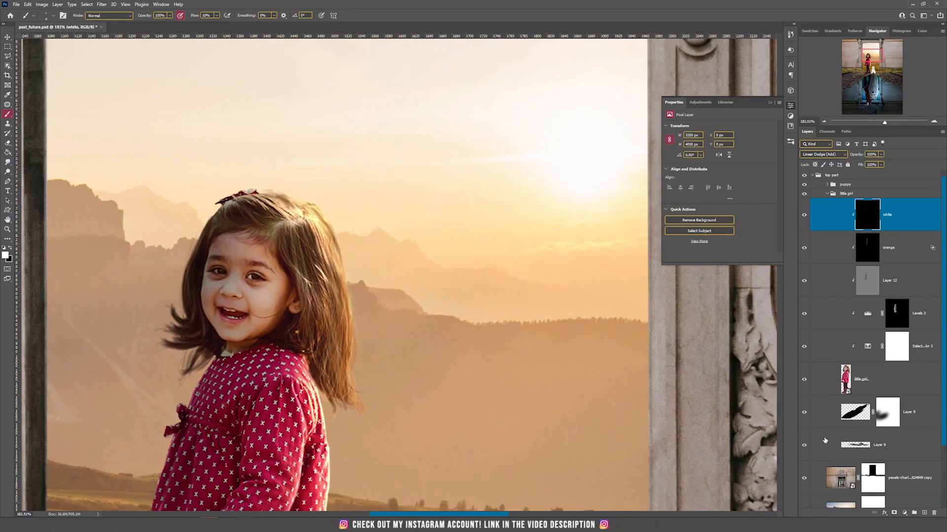
Add an empty layer above the white layer and choose a fine hair-strand brush preset
click(924, 513)
right_click(476, 285)
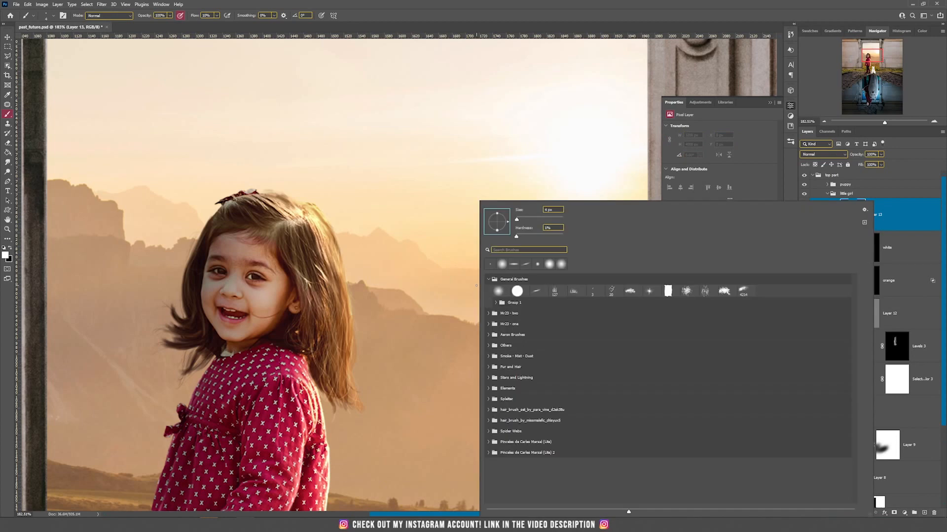
click(592, 291)
click(464, 3)
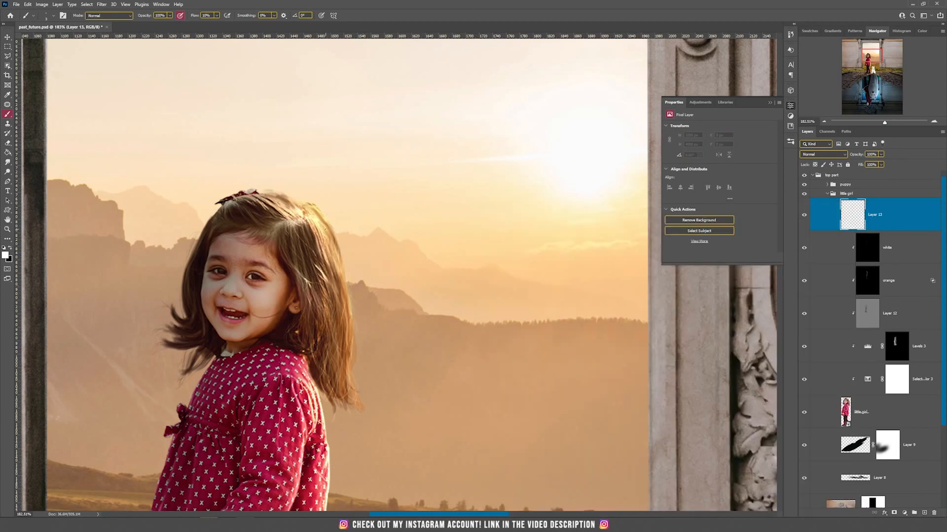
scroll(326, 229, up, 4)
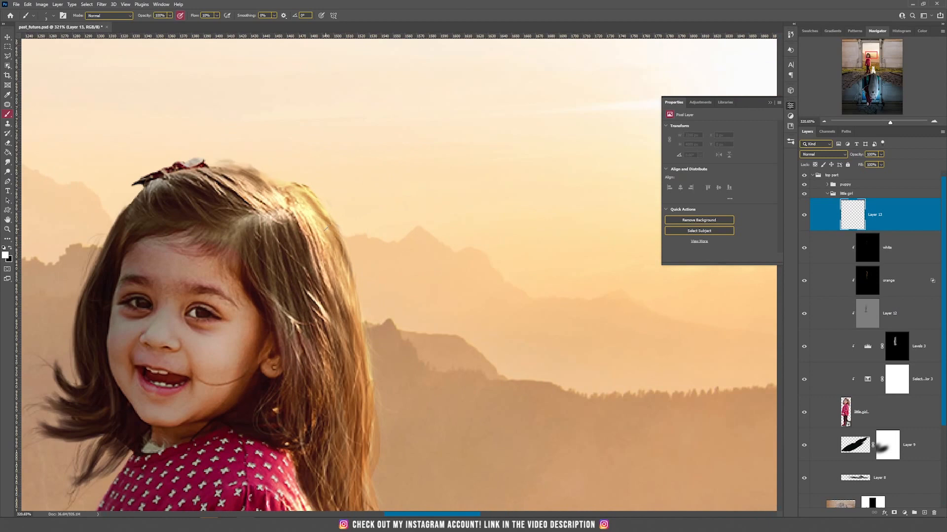
drag(385, 256, 393, 222)
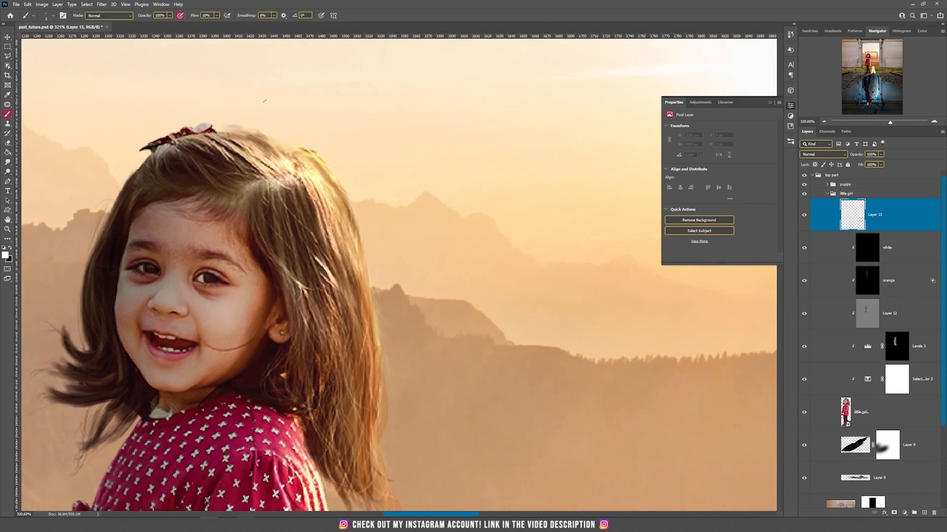
Set the hair brush to 100% flow and a size of 2 px
click(216, 15)
drag(217, 25, 243, 25)
scroll(399, 276, up, 1)
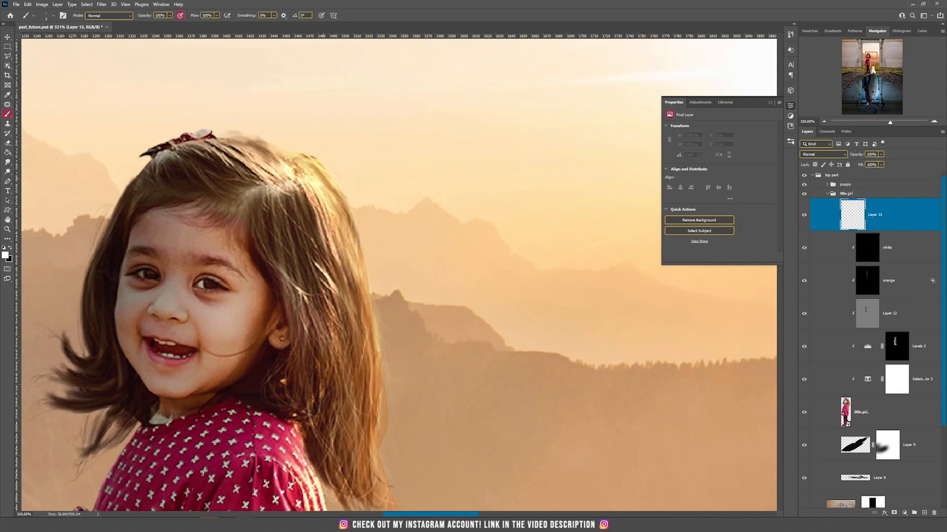
right_click(350, 151)
click(420, 161)
text(2)
key(Return)
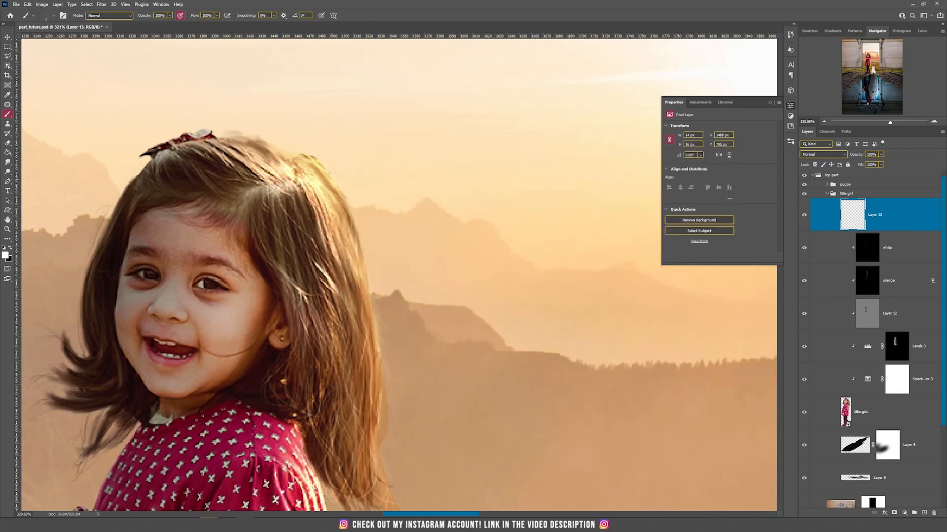
Paint fine stray hair strands on the empty top layer along the crown and back edge of the girl's hair
drag(364, 244, 383, 338)
drag(386, 395, 390, 448)
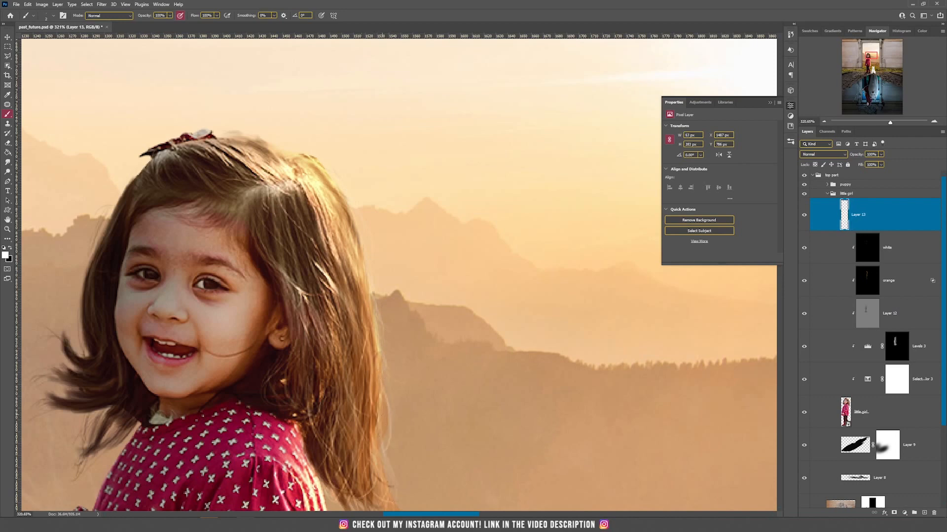
mouse_move(361, 286)
mouse_down()
mouse_move(385, 445)
mouse_move(363, 322)
mouse_up()
mouse_move(375, 405)
mouse_down()
mouse_move(351, 292)
mouse_move(351, 228)
mouse_up()
drag(347, 183, 389, 265)
drag(324, 122, 369, 185)
drag(265, 100, 290, 114)
Paint fine stray strands around the flipped hair tips on the face side of the girl's head
drag(124, 177, 104, 247)
drag(122, 300, 155, 251)
drag(135, 273, 115, 245)
drag(126, 298, 82, 288)
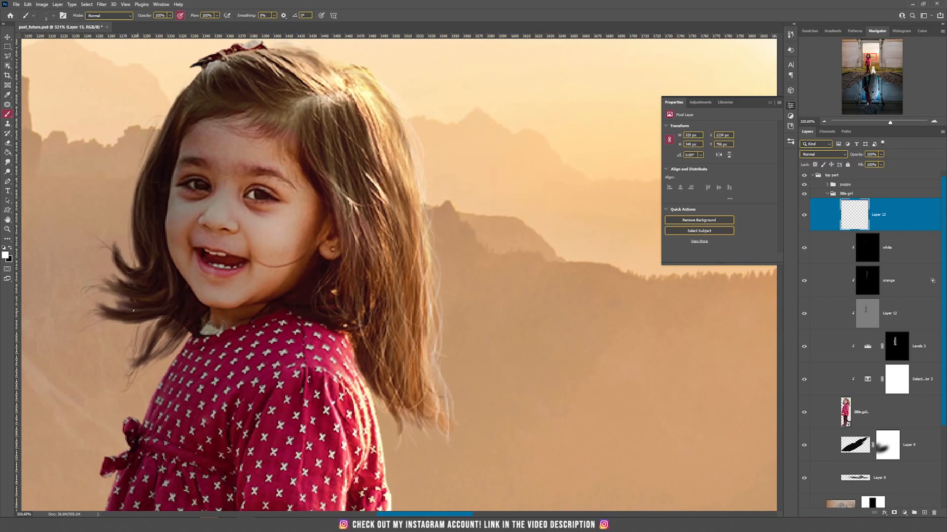
Add more long, thin strands from the girl's crown down the sunlit back of her hair
mouse_move(361, 84)
mouse_down()
mouse_move(428, 395)
mouse_move(452, 457)
mouse_up()
mouse_move(427, 211)
mouse_down()
mouse_move(441, 342)
mouse_move(439, 267)
mouse_up()
mouse_move(350, 66)
mouse_down()
mouse_move(418, 294)
mouse_move(423, 391)
mouse_up()
drag(424, 201, 437, 273)
scroll(387, 139, down, 8)
scroll(407, 125, up, 3)
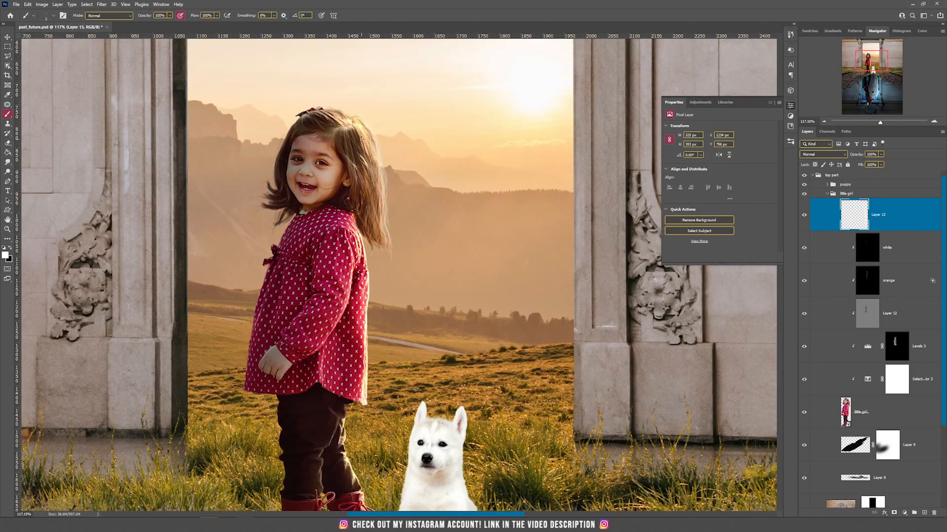
Expand the puppy group and add a Selective Color adjustment clipped to the puppy layer
key(v)
scroll(375, 135, down, 2)
drag(428, 324, 410, 286)
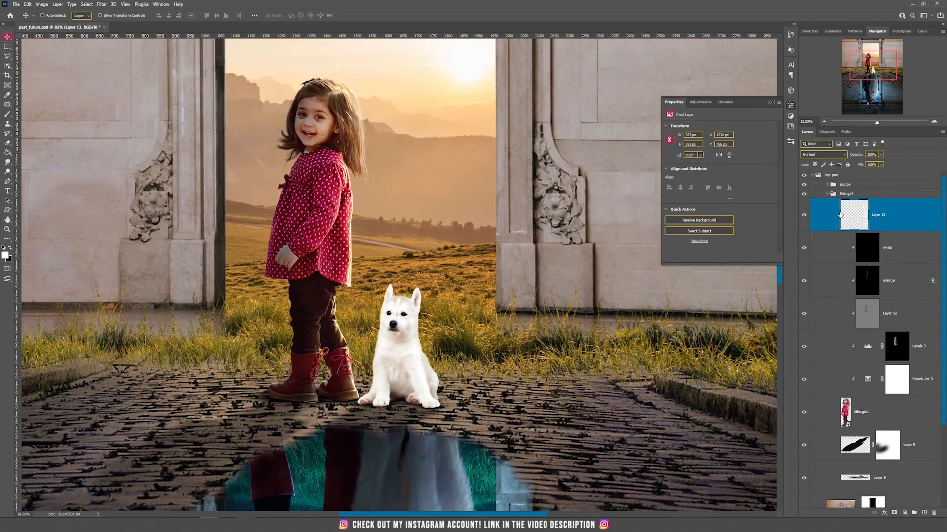
click(827, 184)
click(872, 209)
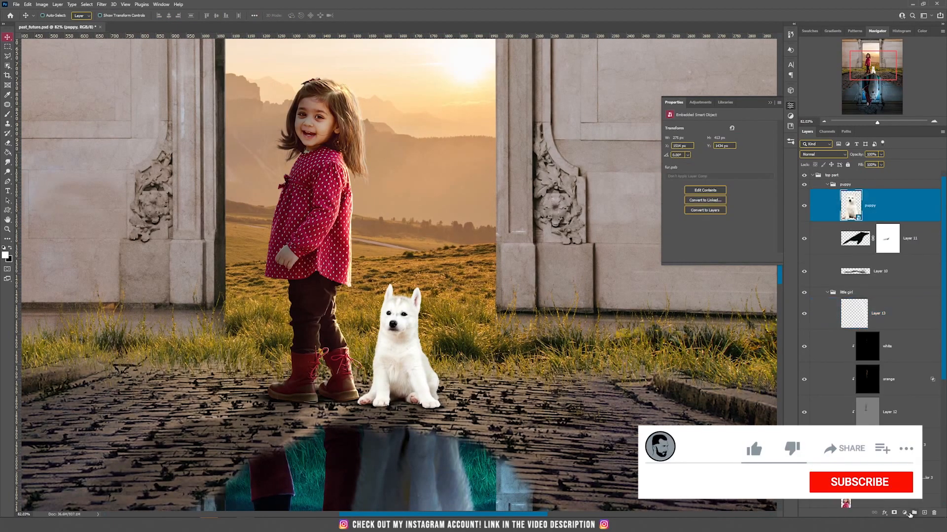
click(904, 513)
click(905, 507)
click(727, 257)
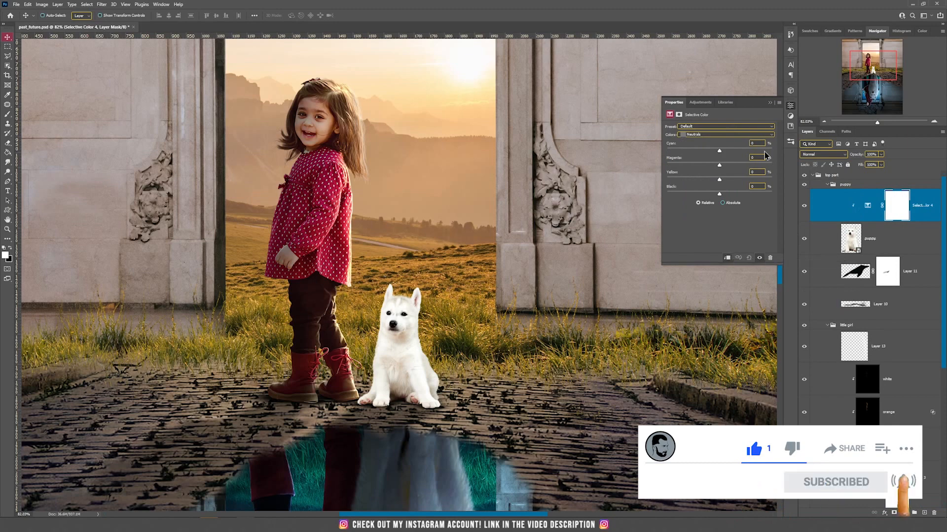
Tune the puppy's Selective Color, setting Neutrals to Cyan +11, Magenta +7, Yellow +8 and Black +31
click(714, 134)
click(696, 176)
drag(722, 150, 732, 150)
drag(722, 194, 762, 193)
drag(723, 167, 737, 151)
click(713, 134)
click(700, 186)
drag(719, 150, 735, 194)
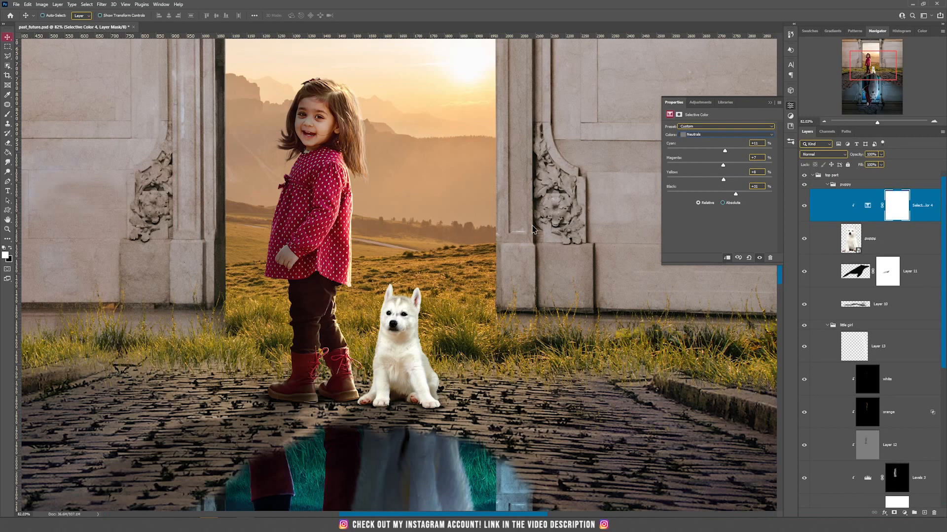
Add a clipped Levels adjustment above the puppy's Selective Color and lower its white output level to about 95
scroll(529, 242, down, 5)
scroll(518, 217, up, 6)
click(905, 513)
click(900, 414)
drag(771, 201, 712, 201)
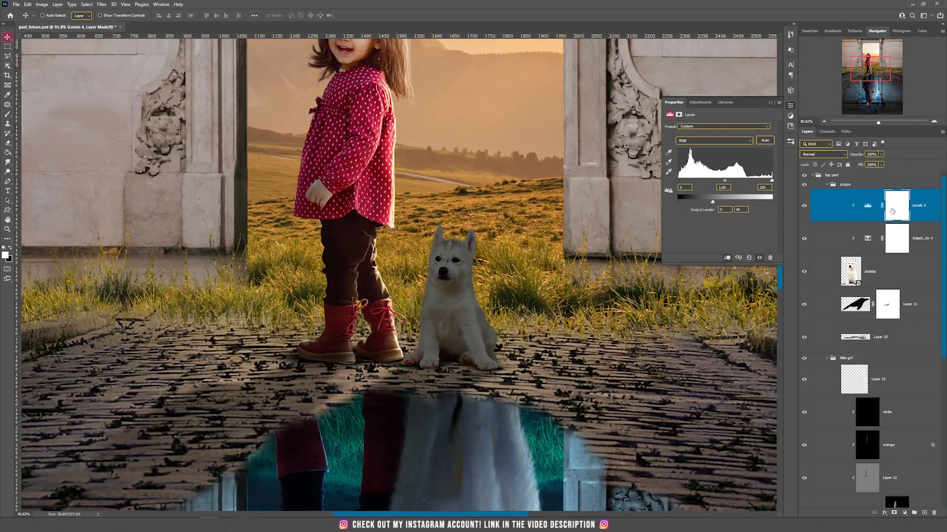
Invert the puppy's Levels mask to black and prepare a brush with 3% flow
click(886, 209)
key(ctrl+i)
key(b)
right_click(458, 194)
key(Escape)
double_click(207, 15)
text(3)
key(Return)
Paint white on the Levels mask to darken the shaded parts of the puppy's head and body
mouse_move(473, 253)
mouse_down()
mouse_move(461, 299)
mouse_move(476, 355)
mouse_move(424, 364)
mouse_move(456, 256)
mouse_move(464, 320)
mouse_up()
mouse_move(497, 353)
mouse_down()
mouse_move(436, 299)
mouse_move(471, 314)
mouse_up()
mouse_move(503, 241)
mouse_down()
mouse_move(513, 342)
mouse_move(528, 305)
mouse_up()
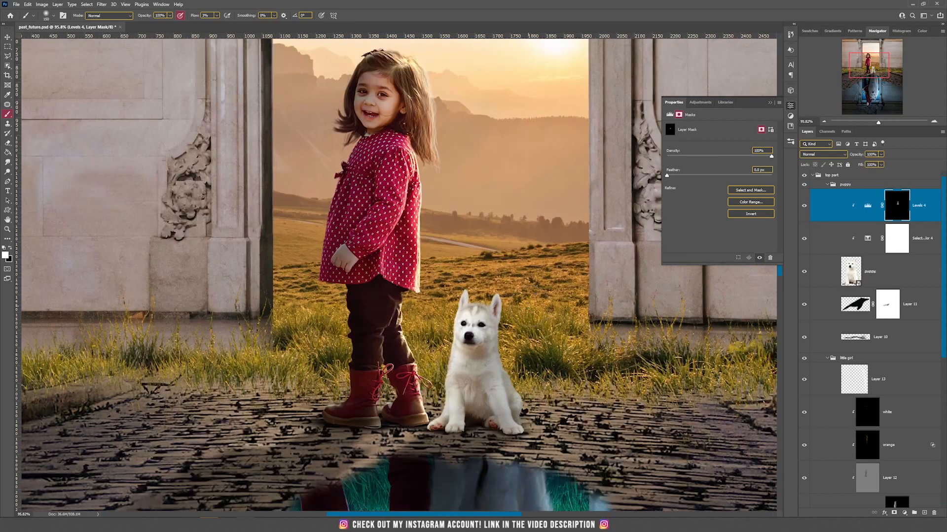
key(ctrl+i)
key(ctrl+i)
key(alt+BackSpace)
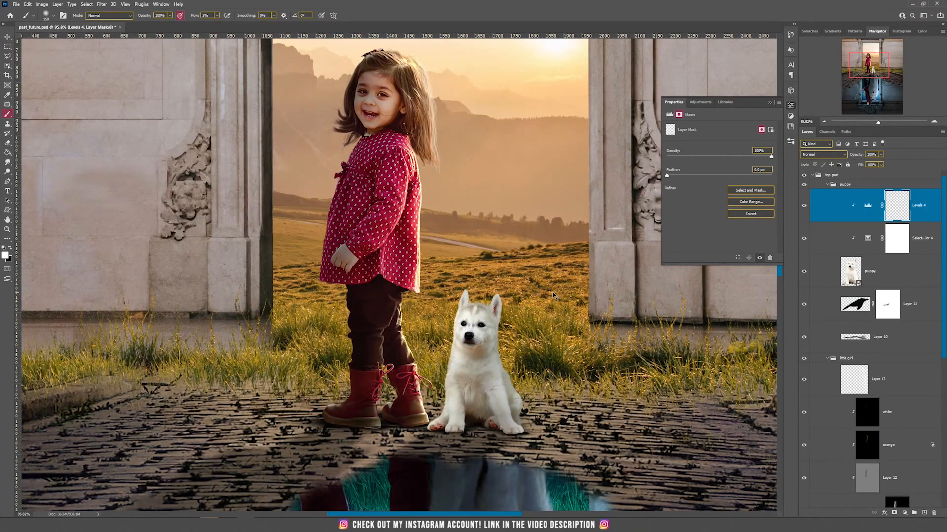
key(ctrl+i)
Shrink the brush and paint finer shadows on the puppy's paws, face and chest in the Levels mask
mouse_move(510, 430)
mouse_down()
mouse_move(479, 409)
mouse_move(461, 413)
mouse_move(504, 430)
mouse_up()
key(bracketleft)
key(bracketleft)
key(bracketleft)
key(bracketleft)
key(bracketleft)
key(bracketleft)
mouse_move(484, 330)
mouse_down()
mouse_move(461, 392)
mouse_move(508, 414)
mouse_move(490, 389)
mouse_up()
Create a Soft Light layer filled with neutral gray above the puppy's Levels adjustment
click(57, 5)
click(152, 13)
click(441, 188)
click(433, 292)
click(533, 156)
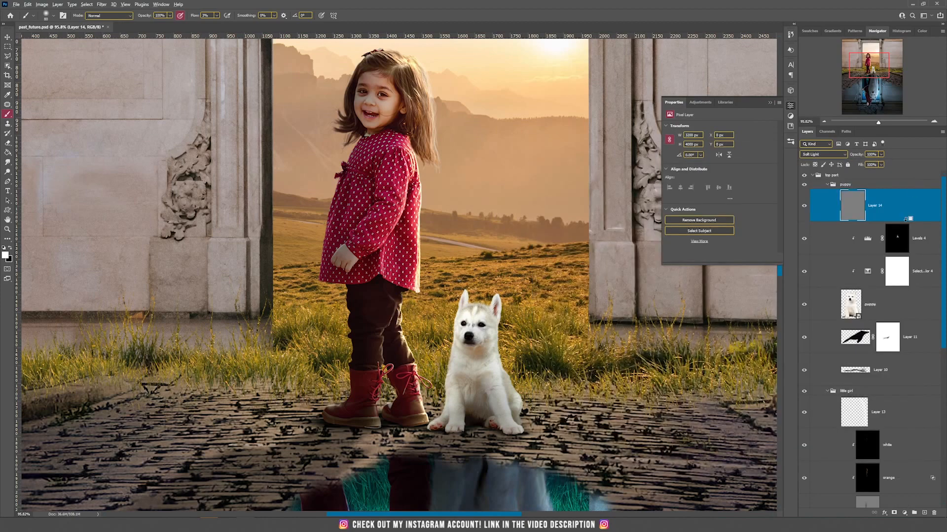
Clip the gray Soft Light layer to the puppy and paint soft lights and shadows over its fur
scroll(516, 368, up, 4)
mouse_move(491, 266)
mouse_down()
mouse_move(502, 446)
mouse_move(460, 409)
mouse_up()
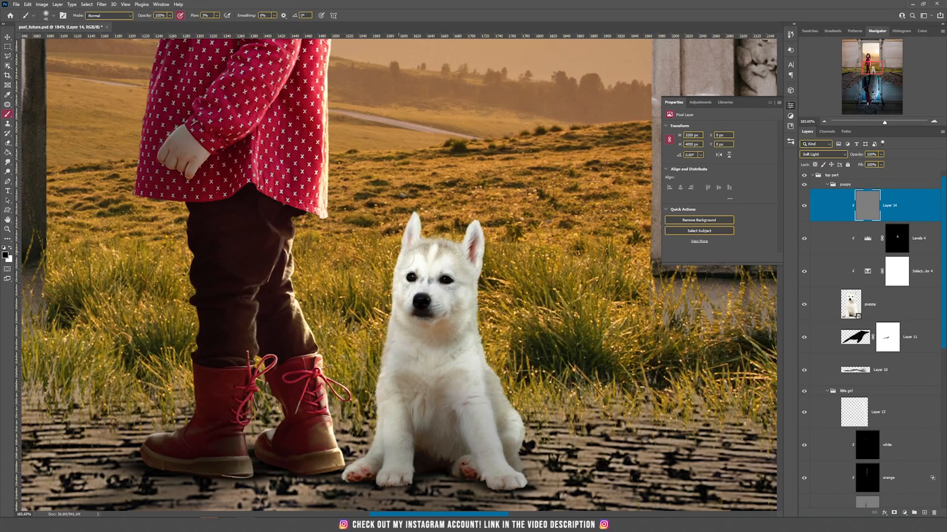
scroll(518, 365, down, 3)
scroll(518, 364, down, 4)
Create a Linear Dodge (Add) layer filled with neutral black and clip it to the puppy
click(58, 4)
mouse_move(67, 13)
click(154, 14)
click(458, 188)
click(445, 272)
click(418, 197)
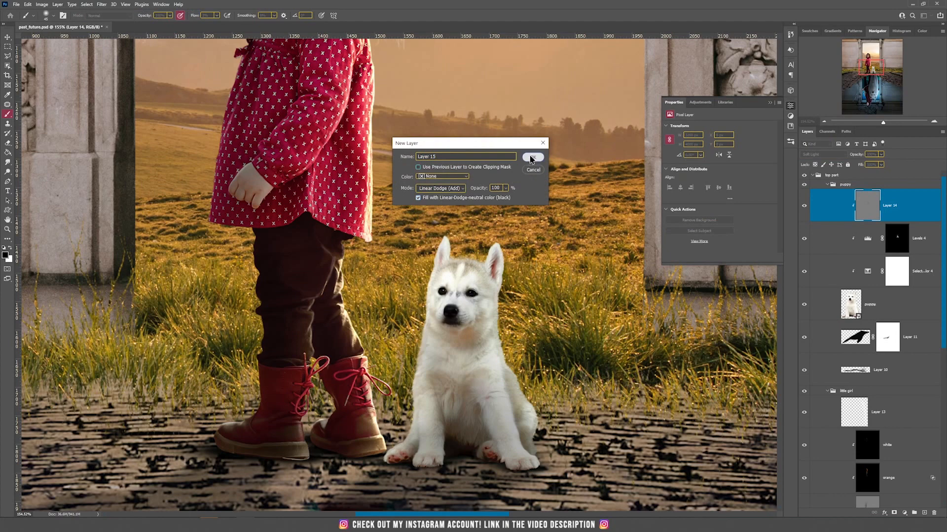
click(531, 158)
scroll(456, 239, up, 2)
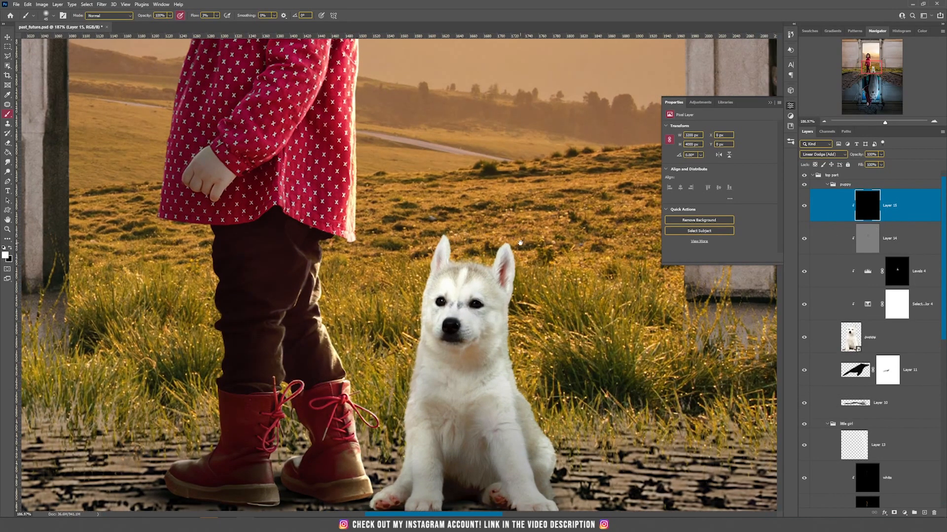
Set the foreground colour to a saturated orange for the puppy's rim light
click(5, 255)
click(718, 400)
click(709, 312)
click(718, 398)
click(772, 309)
Paint orange rim light around the puppy's head and body on the Linear Dodge layer, adjusting the brush size
mouse_move(526, 254)
mouse_down()
mouse_move(416, 168)
mouse_move(437, 324)
mouse_up()
key(bracketleft)
key(bracketleft)
key(bracketleft)
key(bracketleft)
key(bracketright)
key(bracketright)
key(bracketright)
key(bracketright)
key(bracketright)
key(bracketright)
key(bracketright)
mouse_move(424, 202)
mouse_down()
mouse_move(418, 316)
mouse_move(425, 276)
mouse_up()
drag(284, 286, 276, 320)
Enlarge the brush and add a broad, soft orange glow on the puppy's sunlit side
key(bracketright)
key(bracketright)
key(bracketright)
key(bracketright)
key(bracketright)
key(bracketright)
key(bracketright)
key(bracketright)
click(429, 183)
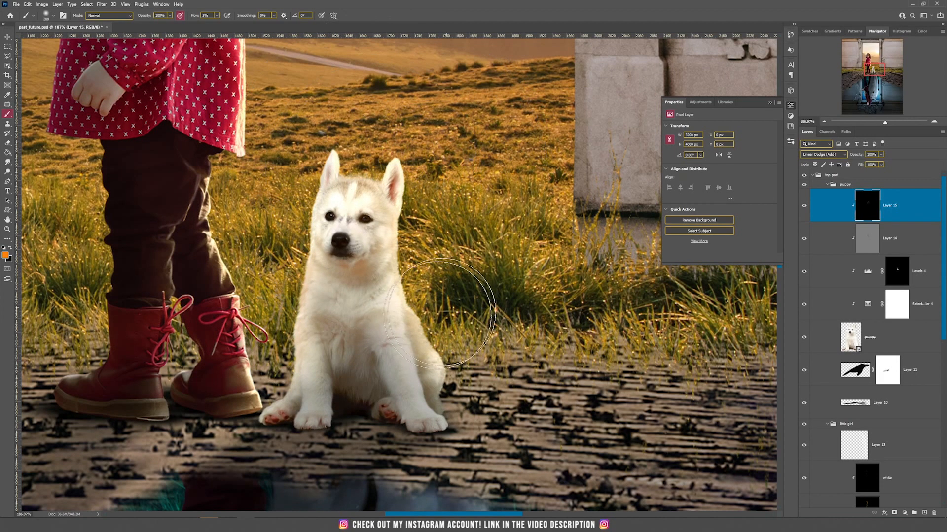
key(v)
scroll(429, 234, down, 6)
scroll(417, 253, up, 4)
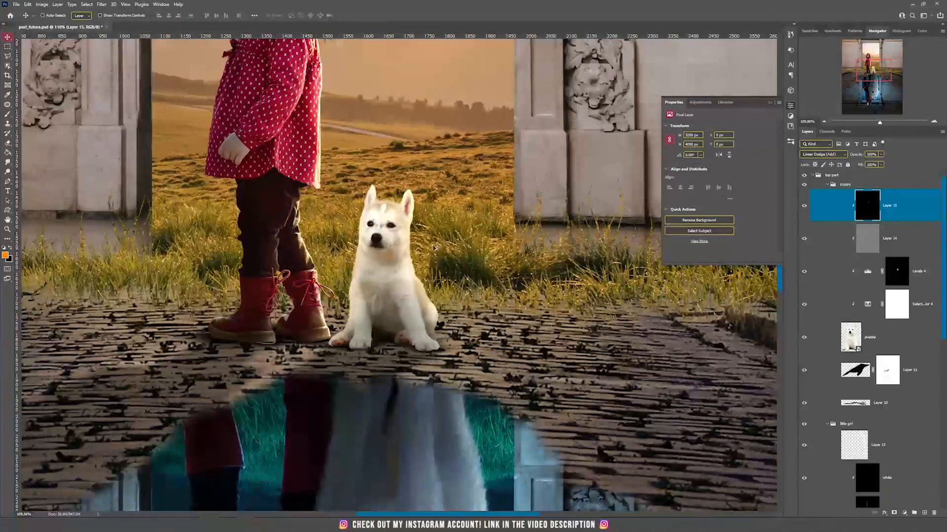
Add a second black-filled Linear Dodge (Add) layer clipped to the puppy, above the orange one
click(58, 3)
click(153, 11)
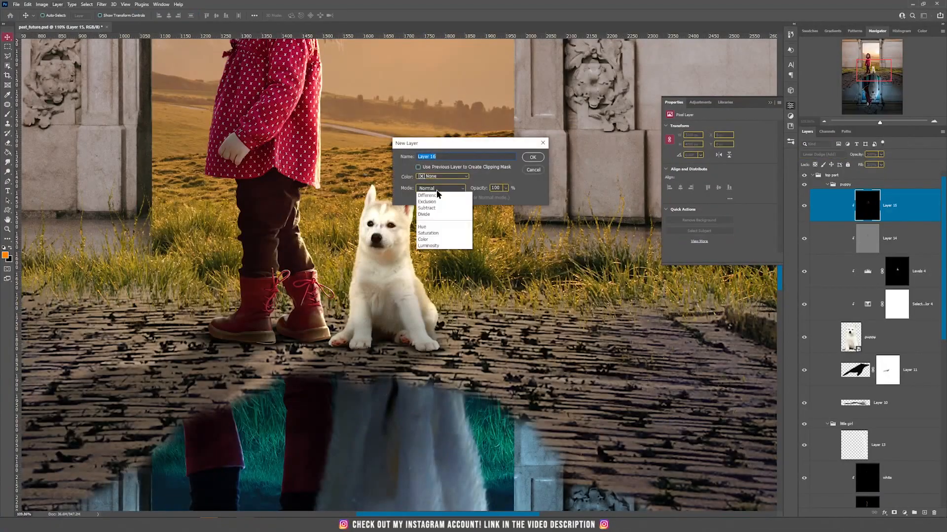
click(533, 156)
scroll(468, 254, up, 6)
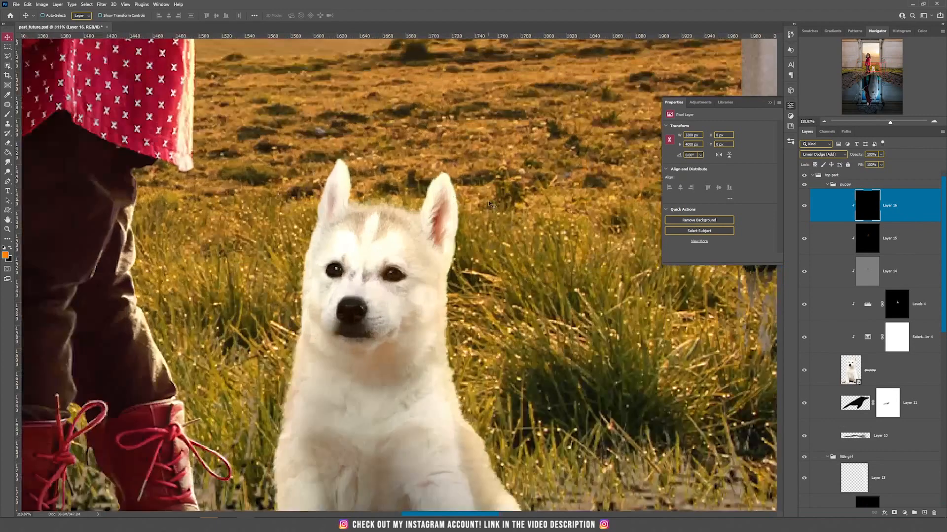
Choose a fur brush tip with white as the colour and raise its flow to 10%
key(b)
right_click(260, 180)
key(Escape)
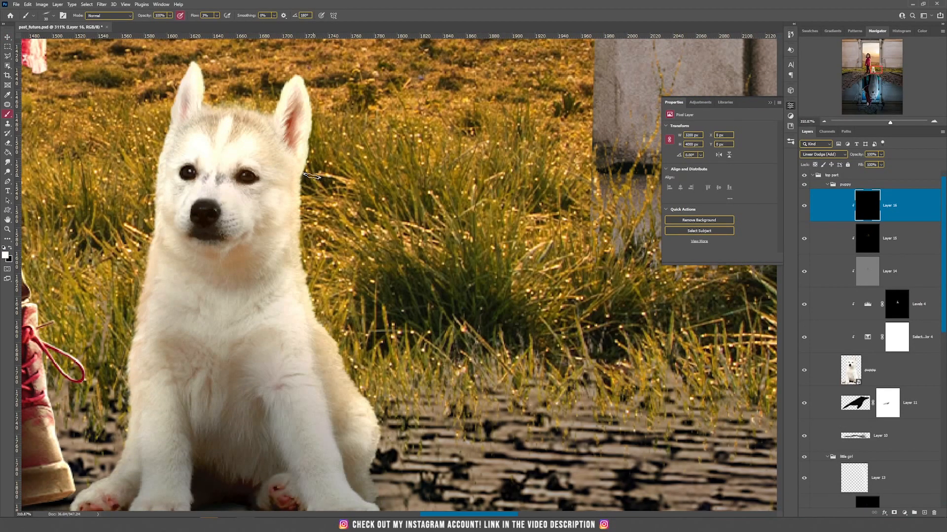
drag(306, 182, 296, 181)
key(shift+1)
Paint white rim highlights along the fur edges on both sides of the puppy's body, head and ear
drag(313, 260, 321, 260)
mouse_move(303, 269)
mouse_down()
mouse_move(305, 311)
mouse_move(385, 436)
mouse_up()
drag(142, 245, 123, 415)
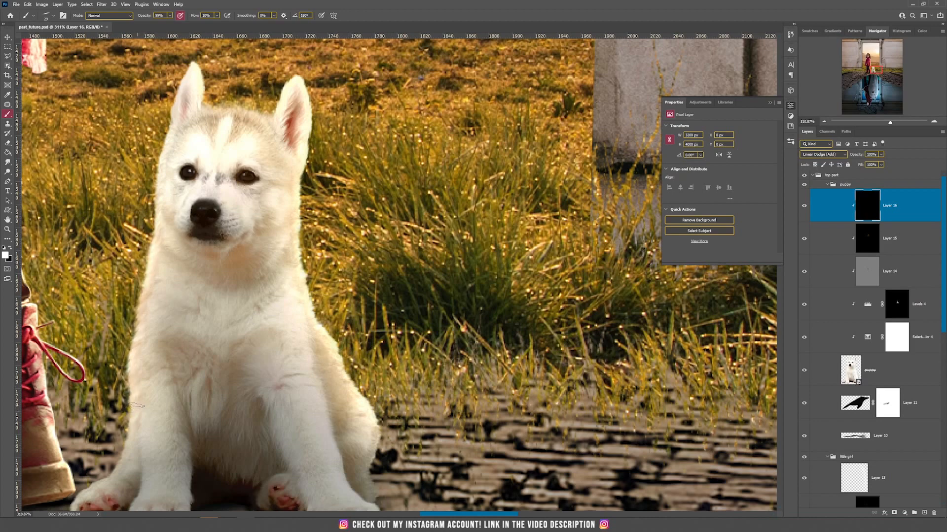
drag(129, 328, 147, 281)
drag(157, 217, 163, 256)
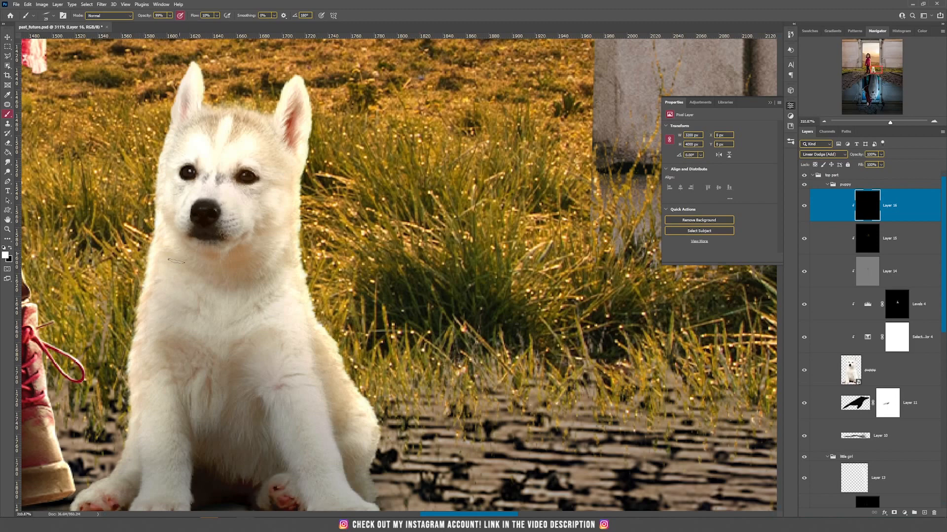
drag(157, 199, 186, 79)
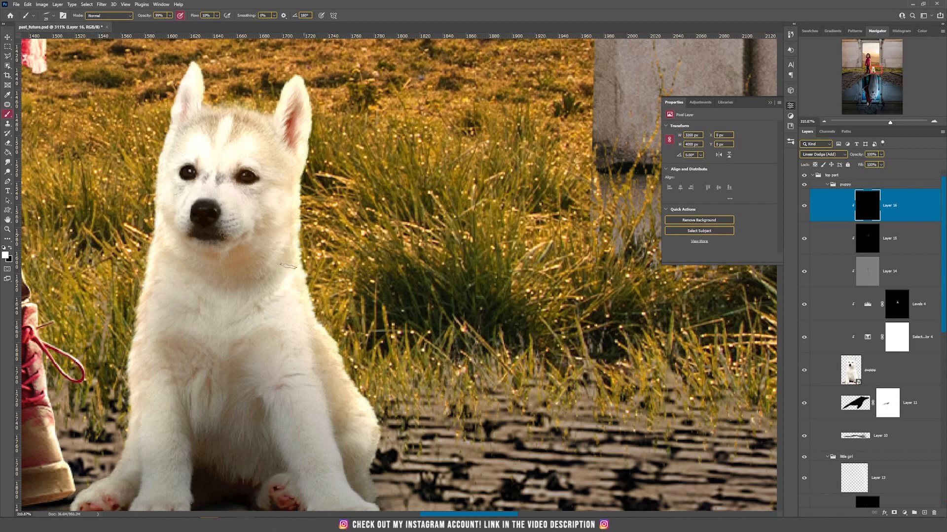
Refine the puppy's fur highlights, swapping to black to tone them down along the neck and cheek
key(x)
scroll(320, 341, down, 3)
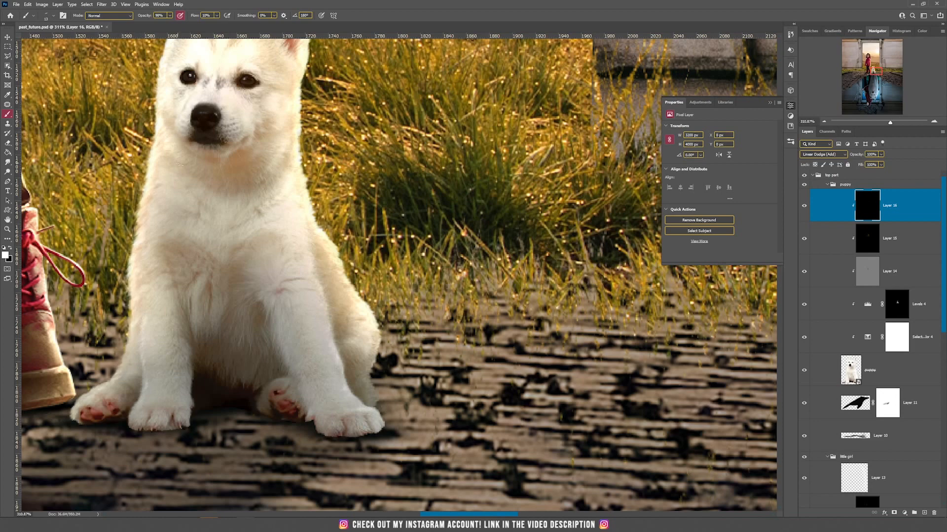
scroll(133, 249, up, 2)
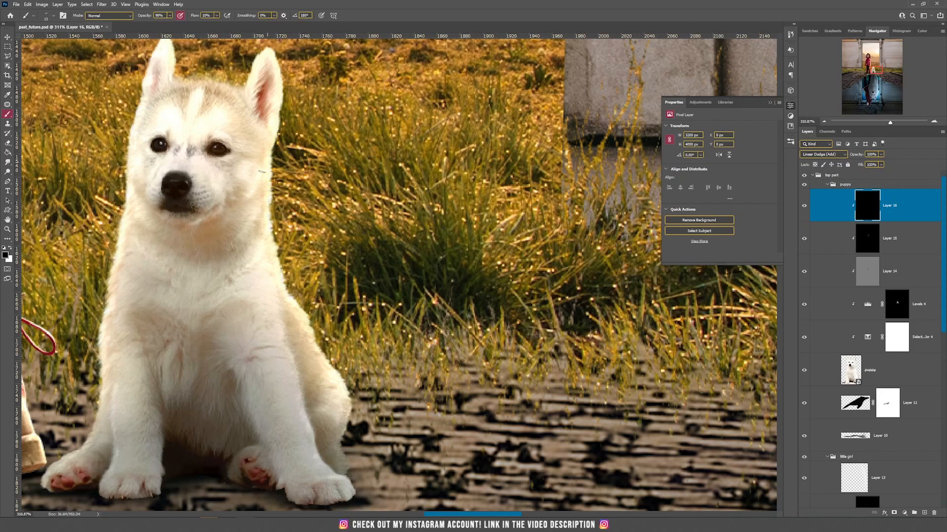
drag(243, 200, 266, 267)
Use a tiny hard round brush to paint white catchlights in the puppy's eyes
scroll(179, 295, up, 12)
drag(180, 295, 226, 468)
right_click(394, 292)
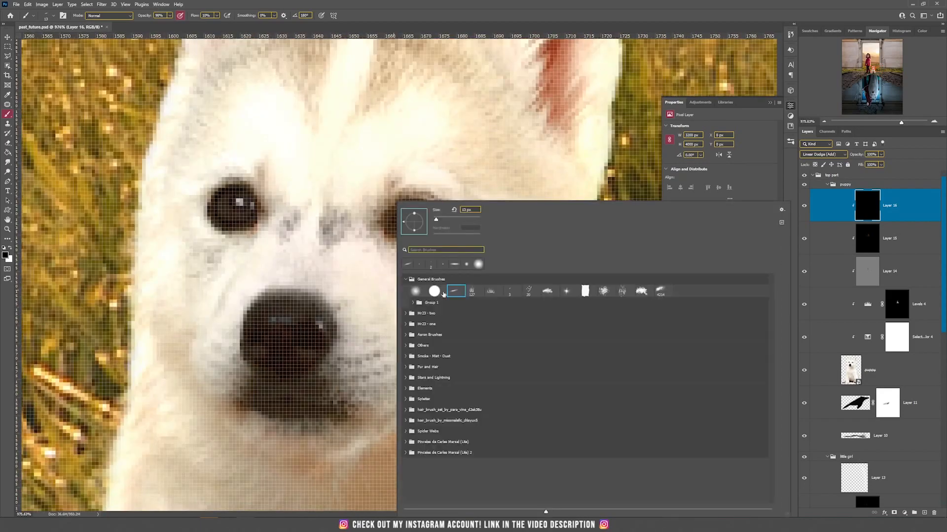
double_click(435, 292)
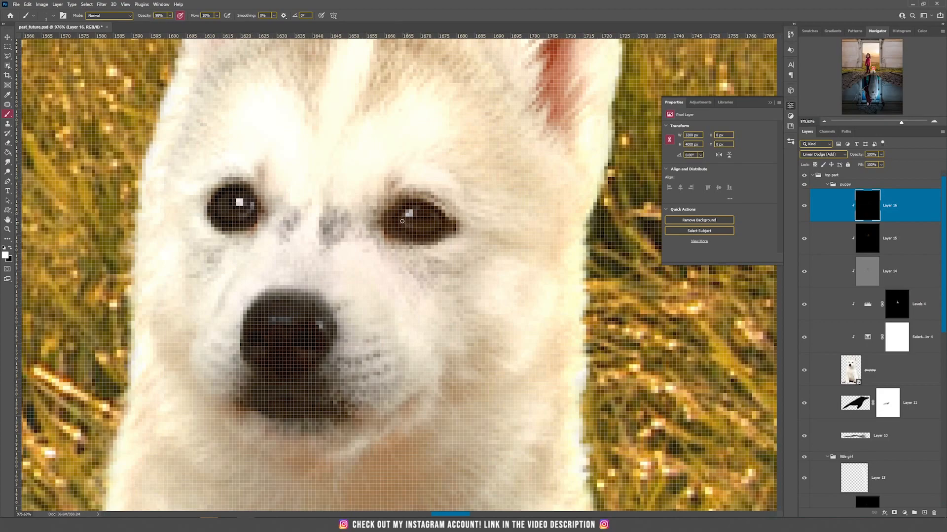
scroll(465, 212, down, 20)
scroll(474, 212, up, 2)
key(v)
scroll(475, 212, down, 5)
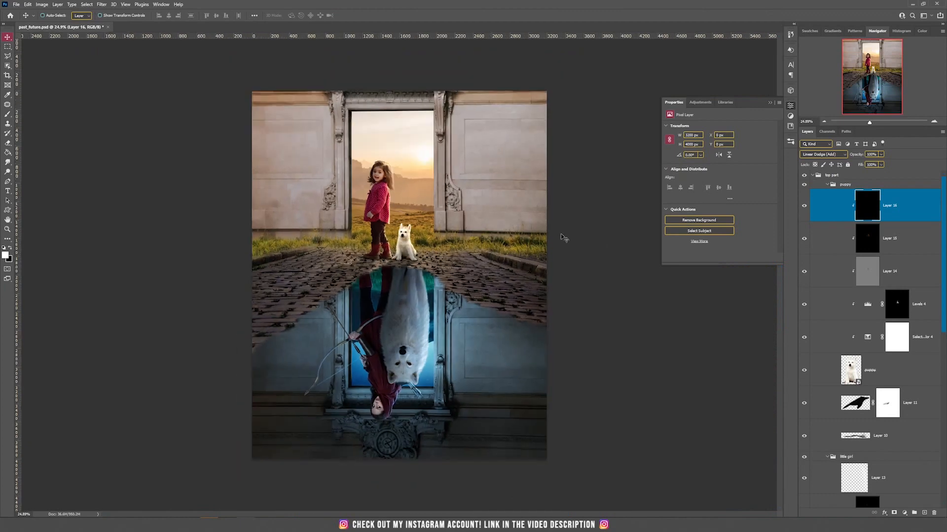
Collapse the puppy and little girl groups and place the top wall photo layer in a new group named wall
click(828, 185)
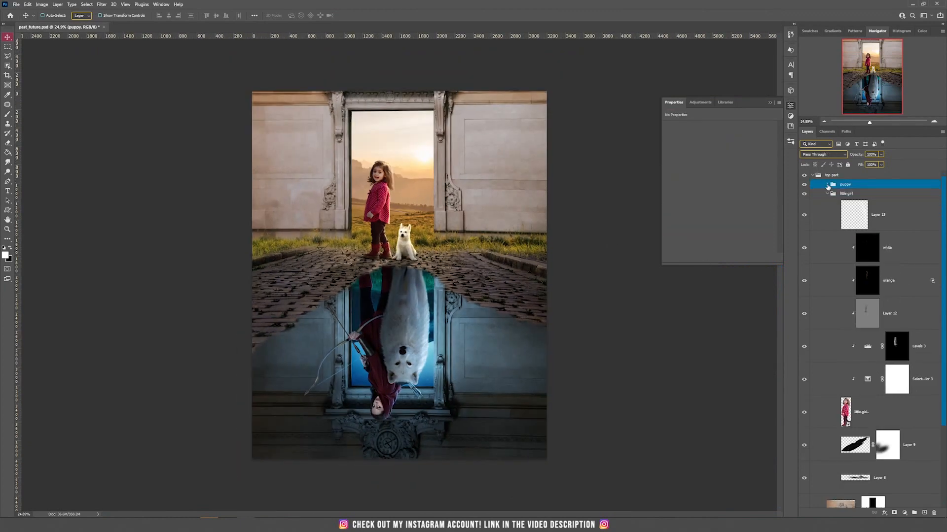
click(829, 194)
click(922, 212)
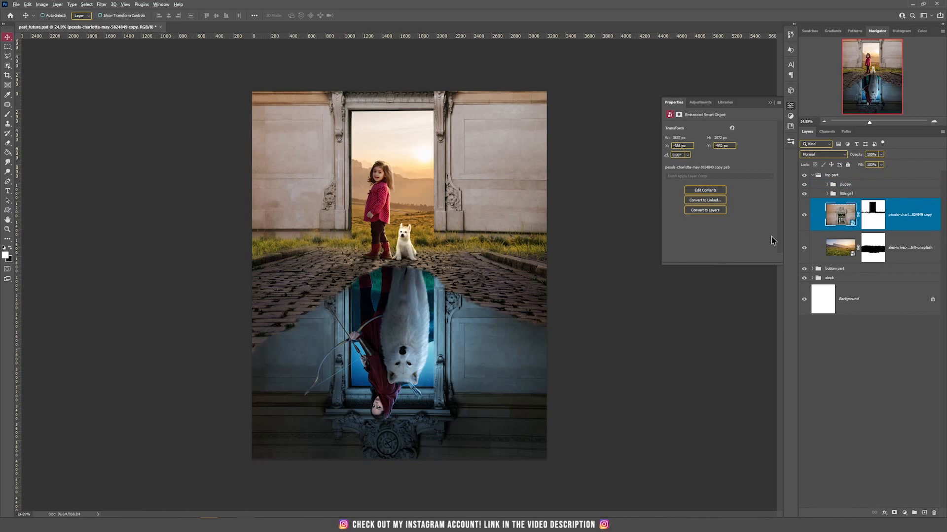
click(914, 514)
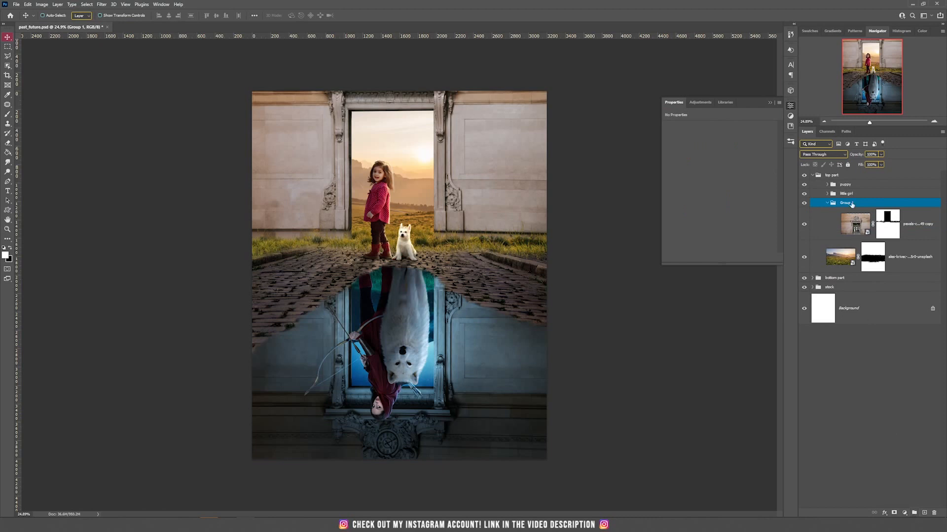
double_click(848, 207)
key(Return)
Add a Levels adjustment clipped to the wall photo and lower its white output level to 82
click(855, 221)
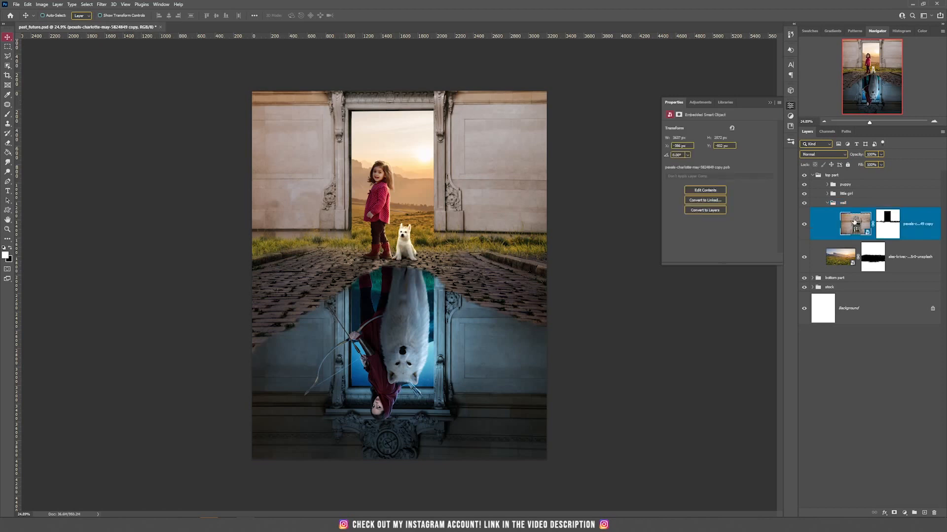
click(904, 514)
click(907, 416)
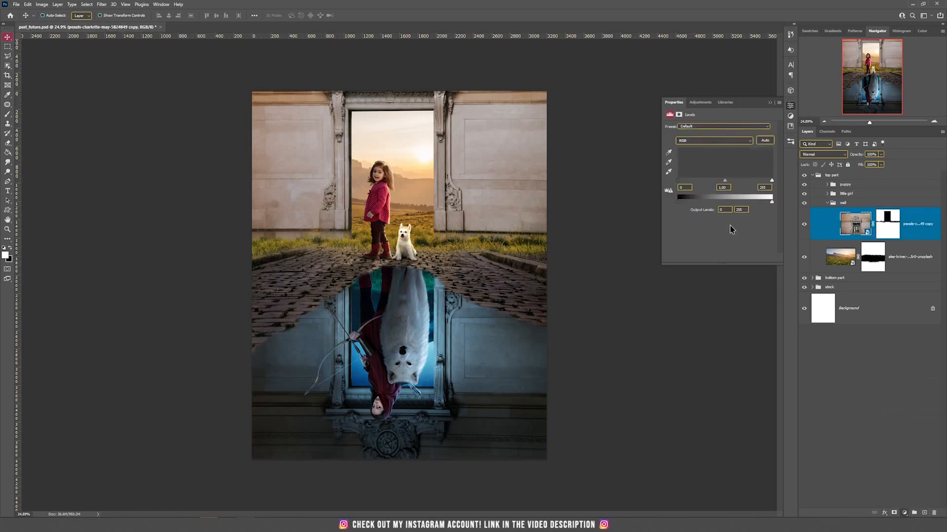
drag(767, 203, 704, 203)
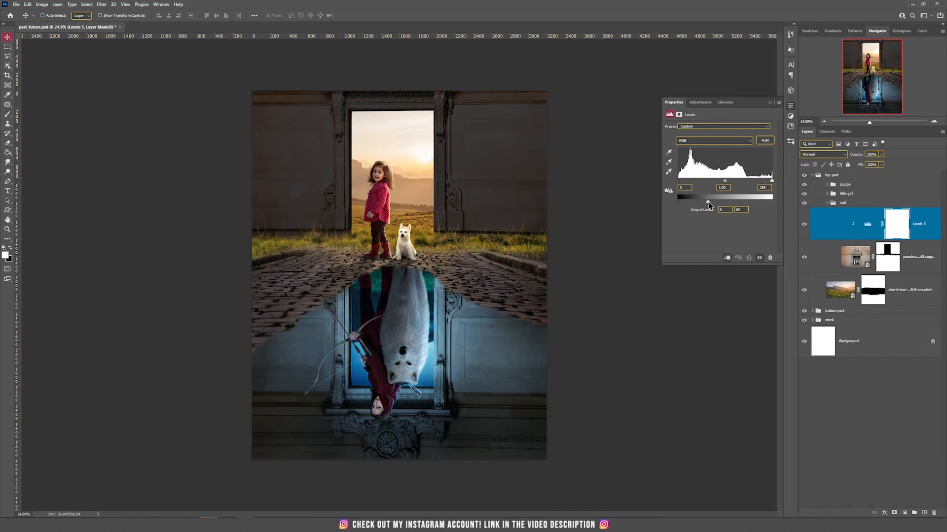
Invert the wall's Levels mask to black and choose a brush preset for painting on it
click(889, 226)
key(ctrl+i)
key(b)
right_click(503, 204)
click(488, 283)
click(508, 4)
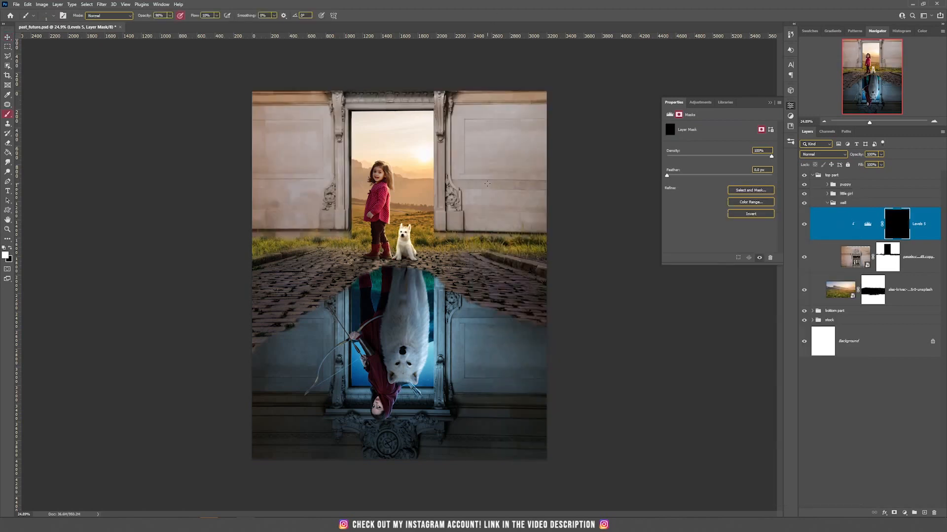
Paint white on the wall's Levels mask with a 1000 px brush at 100% opacity and 3% flow to darken both sides of the wall
click(170, 16)
click(211, 15)
text(3)
key(Return)
key(bracketright)
key(bracketright)
key(bracketright)
key(bracketright)
drag(269, 101, 329, 70)
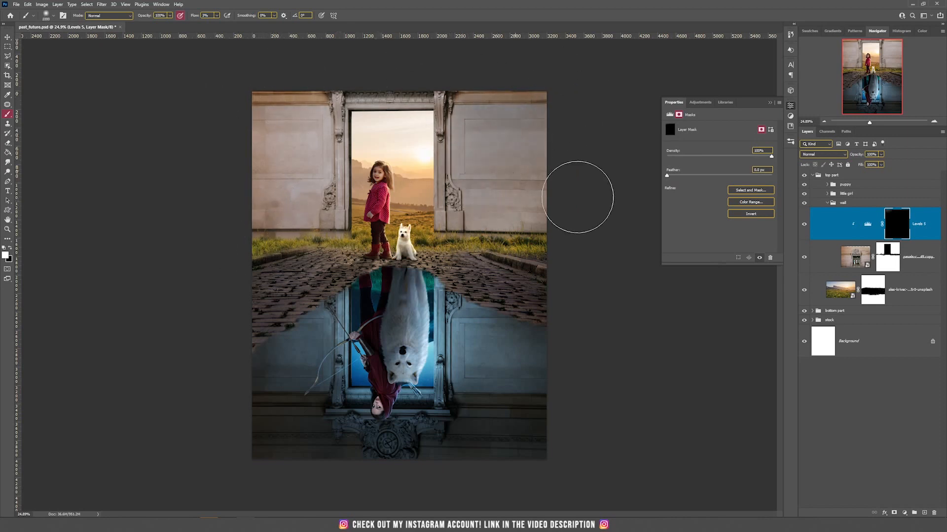
mouse_move(582, 239)
mouse_down()
mouse_move(551, 142)
mouse_move(444, 93)
mouse_move(452, 109)
mouse_move(420, 73)
mouse_move(282, 231)
mouse_move(250, 193)
mouse_move(467, 97)
mouse_move(262, 171)
mouse_up()
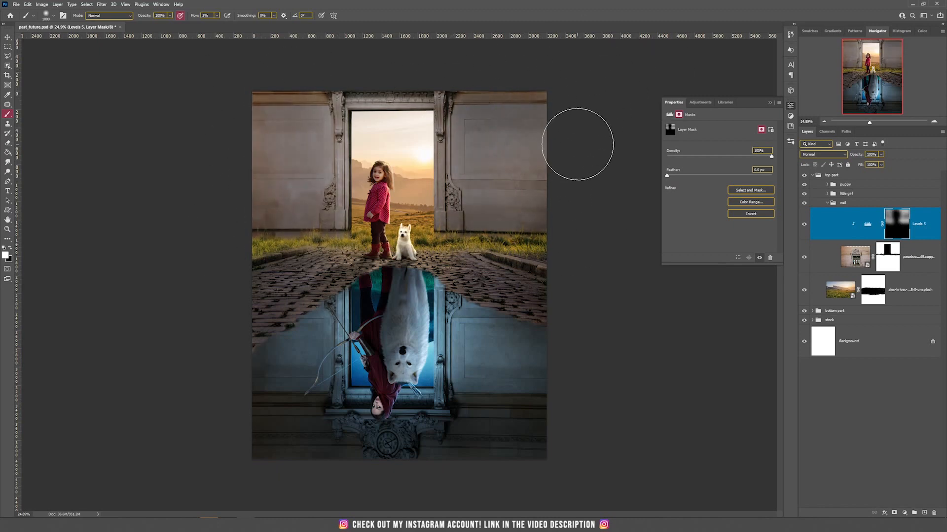
drag(449, 89, 463, 203)
drag(312, 90, 303, 250)
Create a Soft Light layer filled with 50% gray above the wall's Levels adjustment
click(56, 4)
mouse_move(62, 12)
click(144, 12)
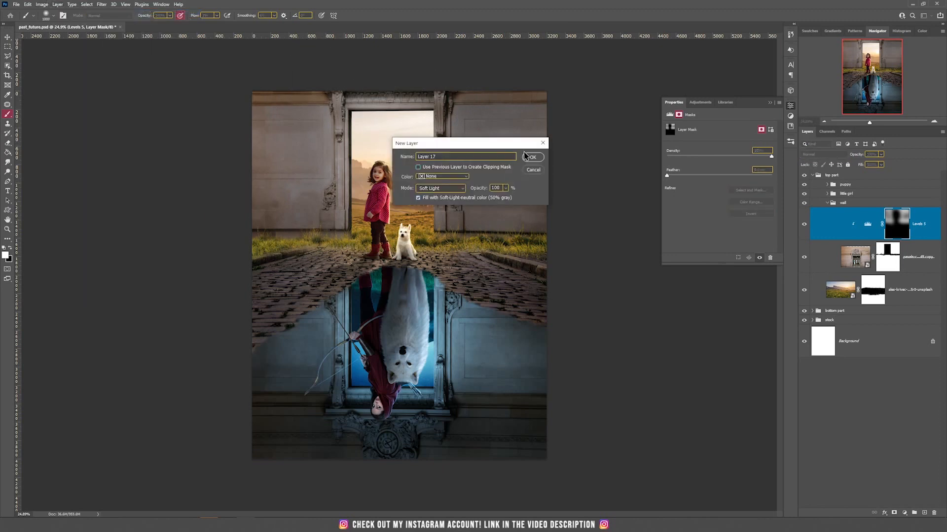
click(532, 157)
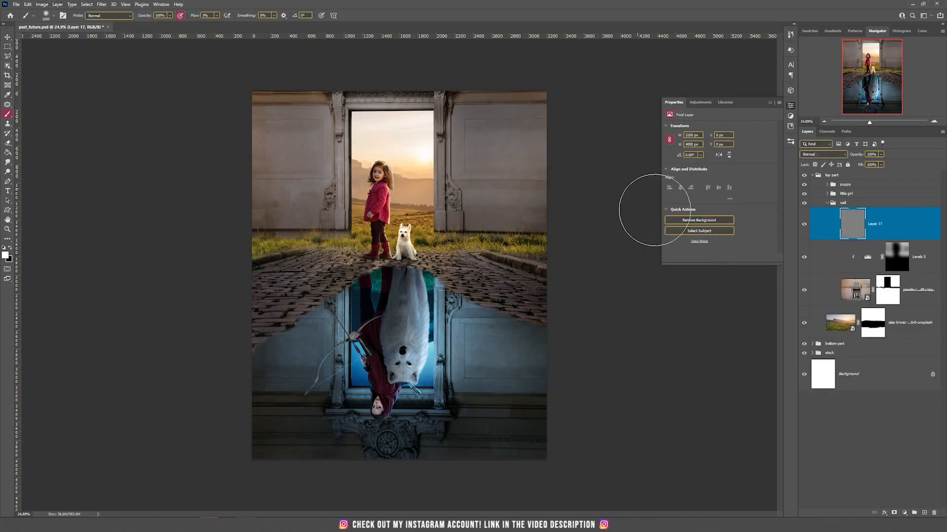
Paint black on the gray layer to burn the lower and upper wall areas beside the doorway, slightly reducing the brush size
key(x)
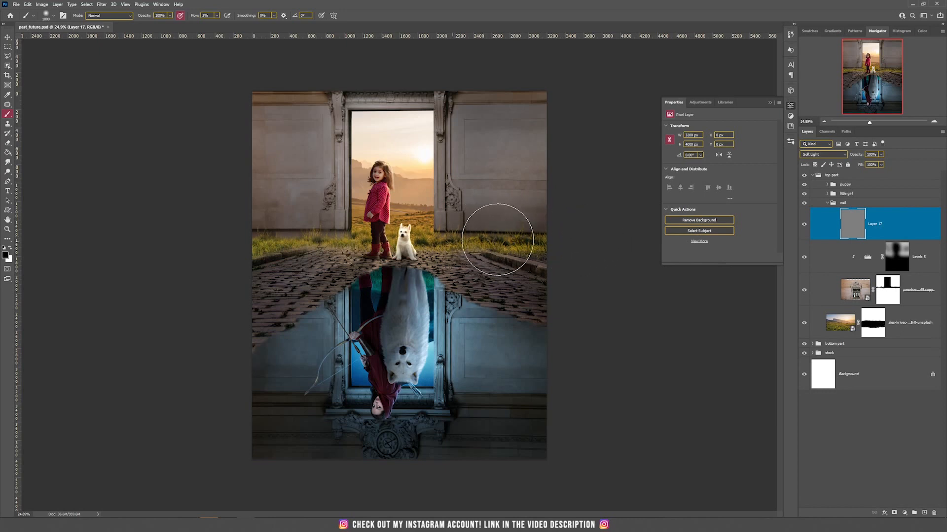
drag(490, 238, 580, 212)
key([)
drag(281, 232, 296, 257)
drag(288, 194, 330, 66)
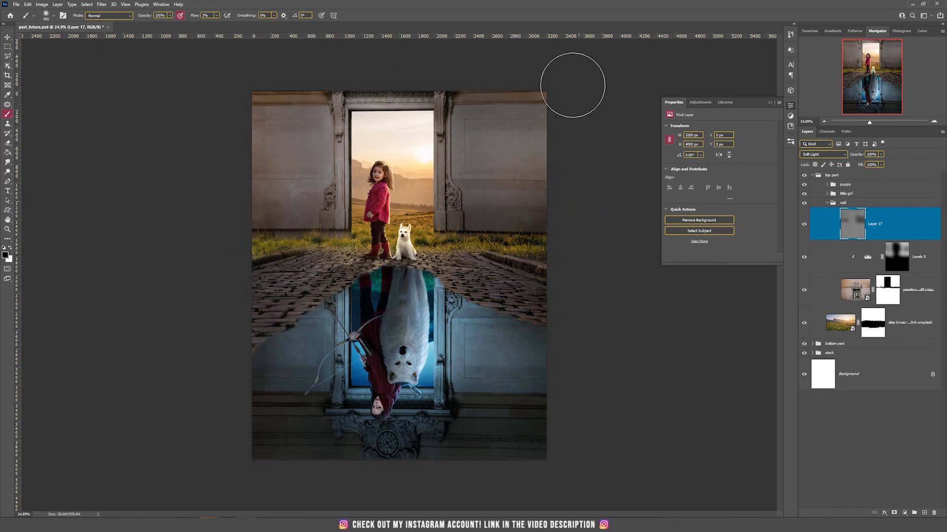
drag(533, 89, 552, 161)
Add a new empty layer at the top of the wall group and set its blend mode to Overlay
key(v)
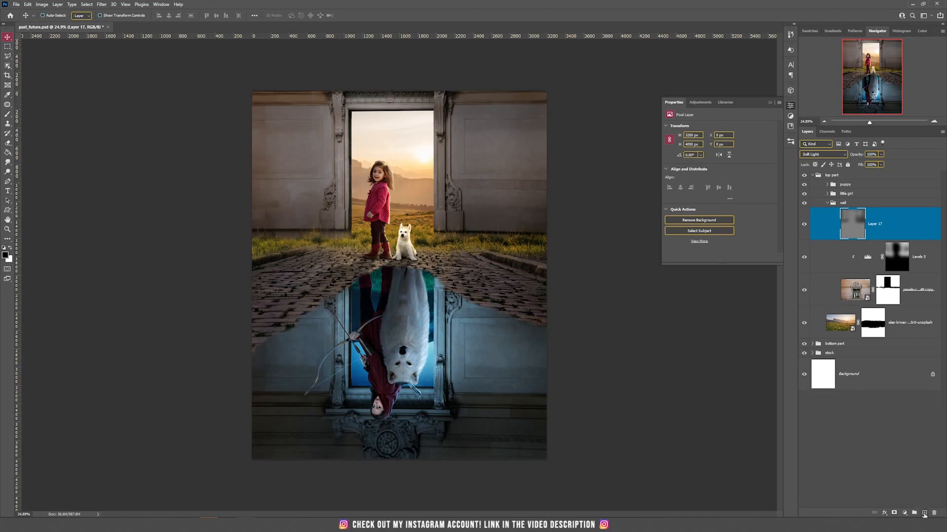
click(924, 515)
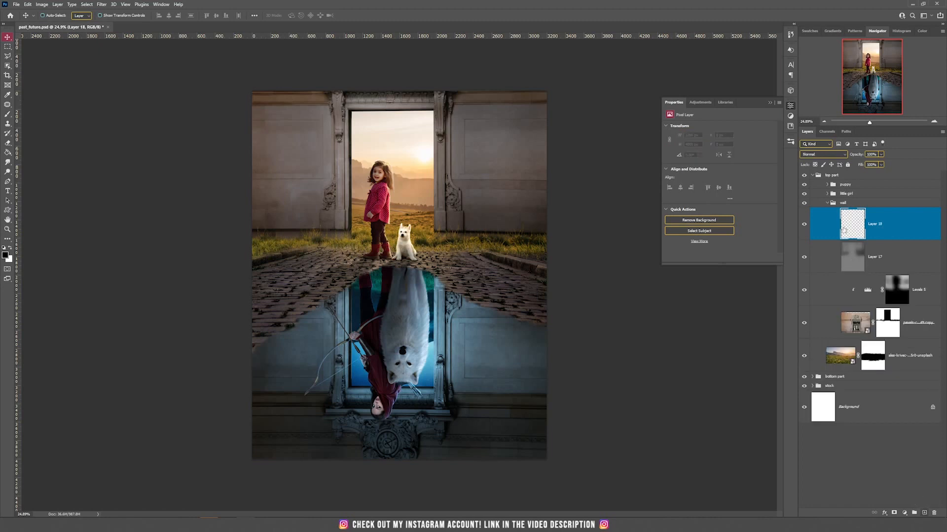
click(831, 156)
click(807, 244)
key(b)
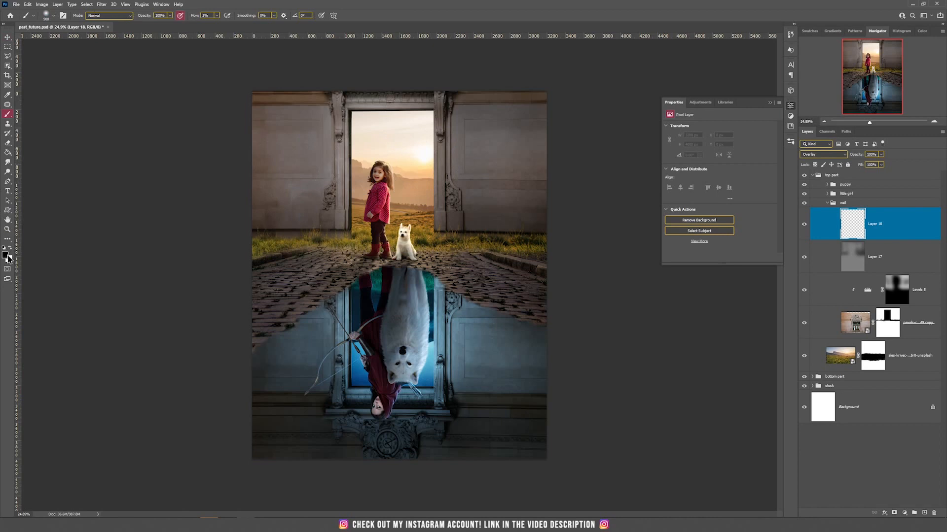
Choose a warm orange as the foreground colour for the light glow
click(8, 259)
key(Return)
click(6, 256)
click(719, 396)
drag(707, 316, 741, 313)
click(783, 308)
Paint orange light over the grass and cobblestones around the girl with a smaller soft brush, undoing the first stroke and repainting it
key(bracketleft)
key(bracketleft)
key(bracketleft)
key(bracketleft)
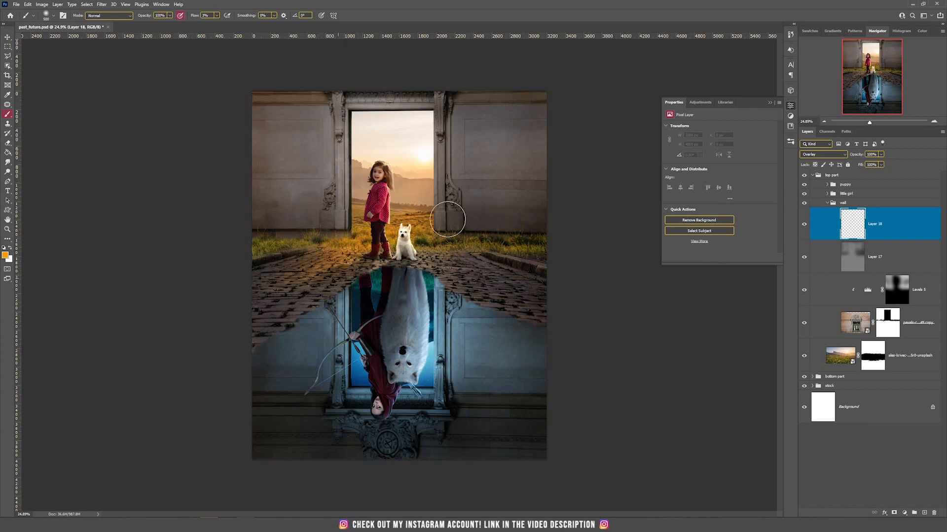
mouse_move(456, 215)
mouse_down()
mouse_move(372, 253)
mouse_move(347, 234)
mouse_move(378, 241)
mouse_up()
key(ctrl+z)
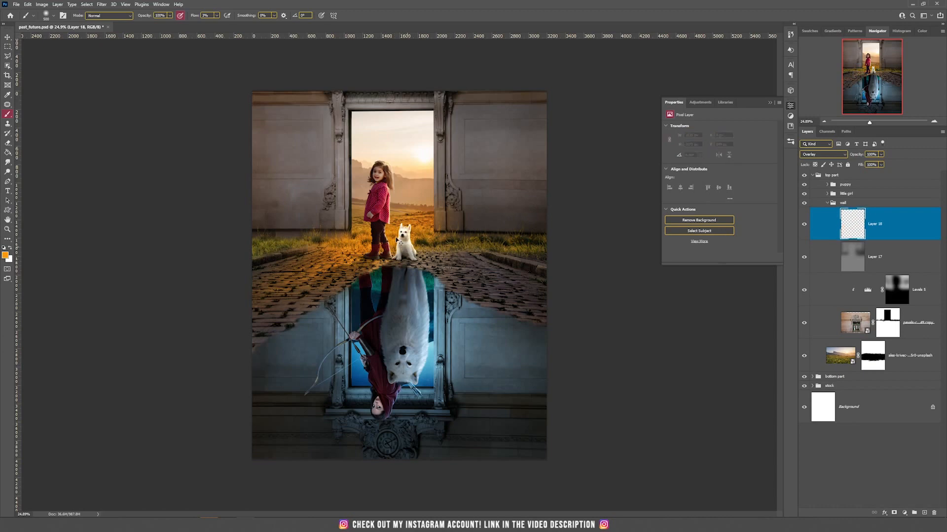
scroll(345, 271, up, 3)
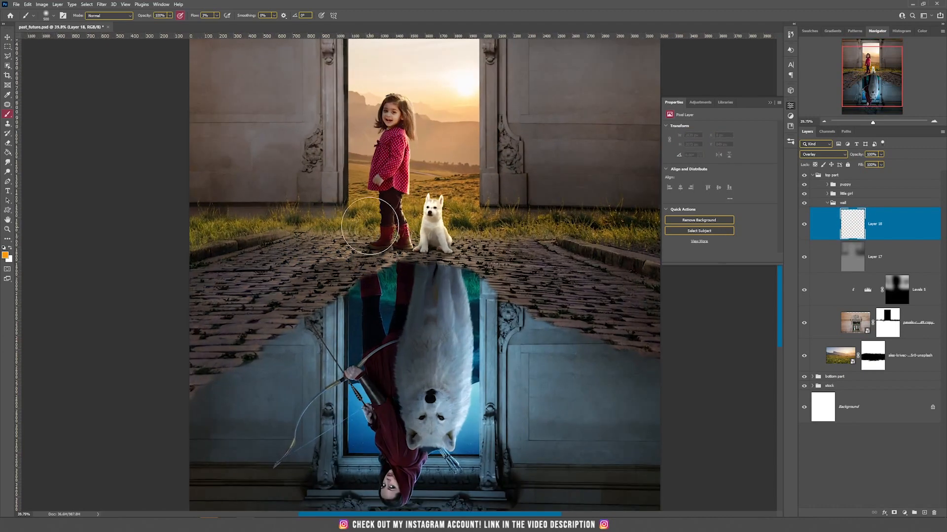
mouse_move(411, 219)
mouse_down()
mouse_move(272, 246)
mouse_move(324, 263)
mouse_move(407, 208)
mouse_move(347, 225)
mouse_move(384, 206)
mouse_move(336, 216)
mouse_move(227, 267)
mouse_move(284, 254)
mouse_move(350, 209)
mouse_move(220, 303)
mouse_move(388, 239)
mouse_move(394, 222)
mouse_move(478, 180)
mouse_move(455, 180)
mouse_move(459, 189)
mouse_move(345, 223)
mouse_move(289, 257)
mouse_move(345, 252)
mouse_move(365, 242)
mouse_move(214, 280)
mouse_move(191, 318)
mouse_move(248, 265)
mouse_move(312, 264)
mouse_move(289, 250)
mouse_up()
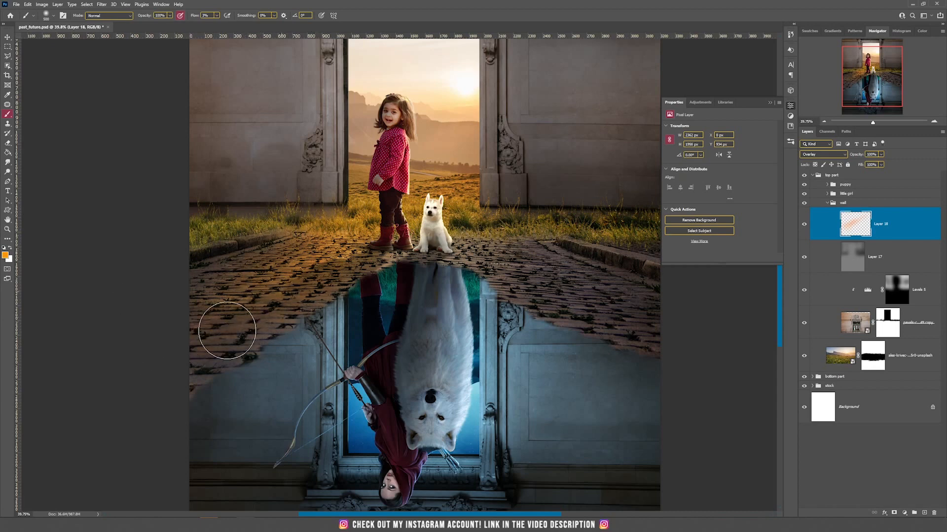
scroll(315, 293, down, 5)
scroll(315, 293, up, 6)
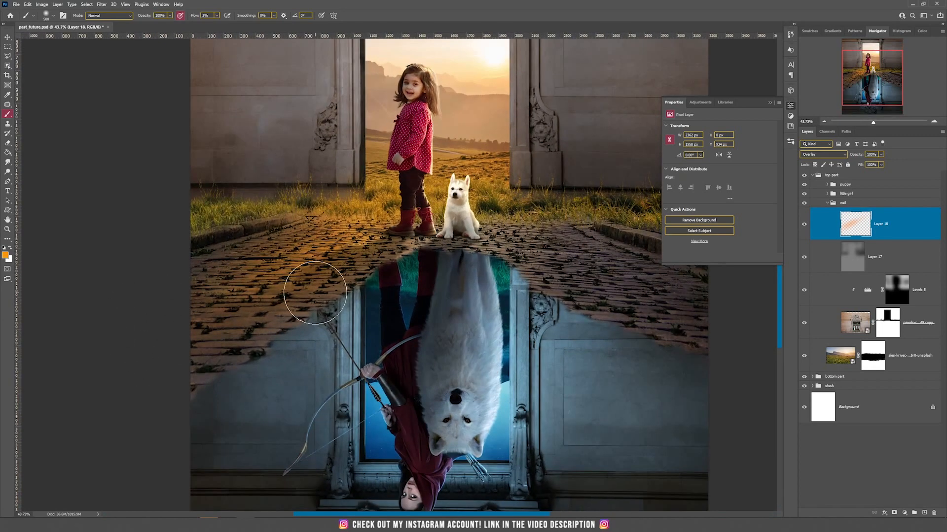
key(e)
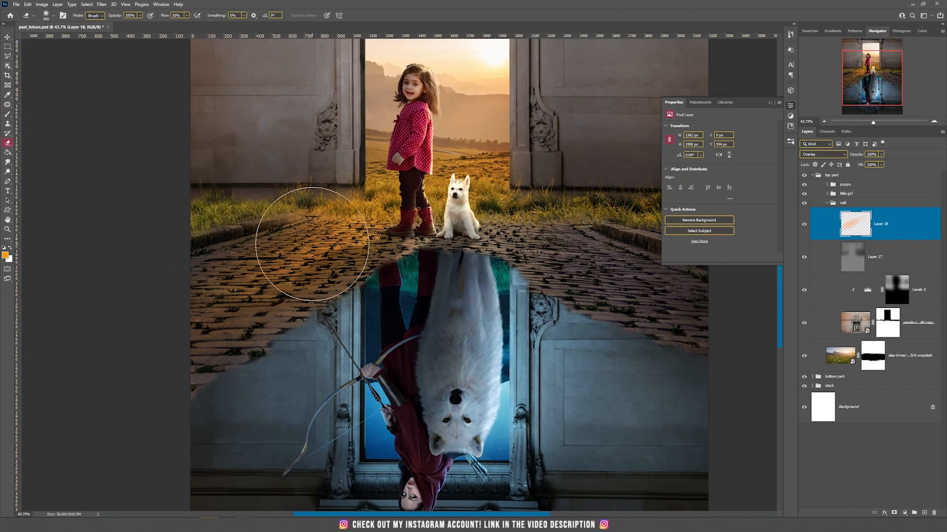
key(b)
key(b)
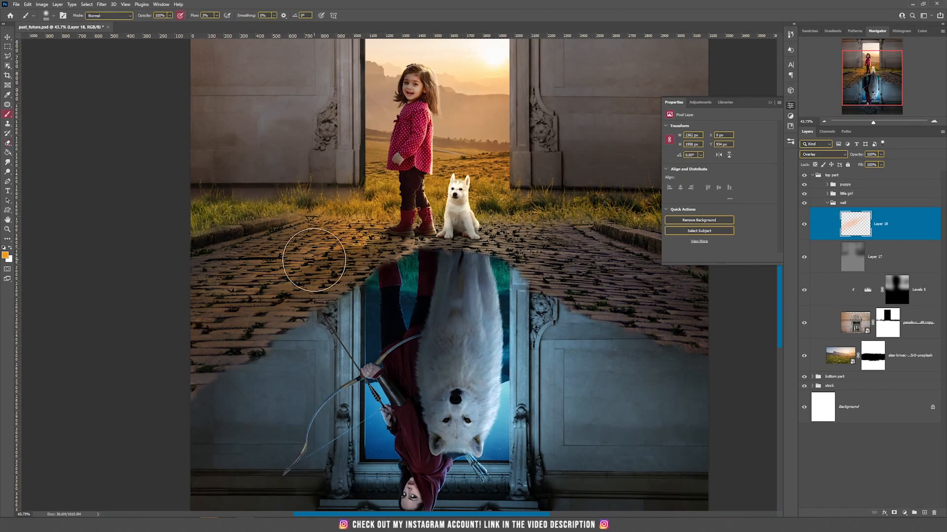
key(v)
key(ctrl+0)
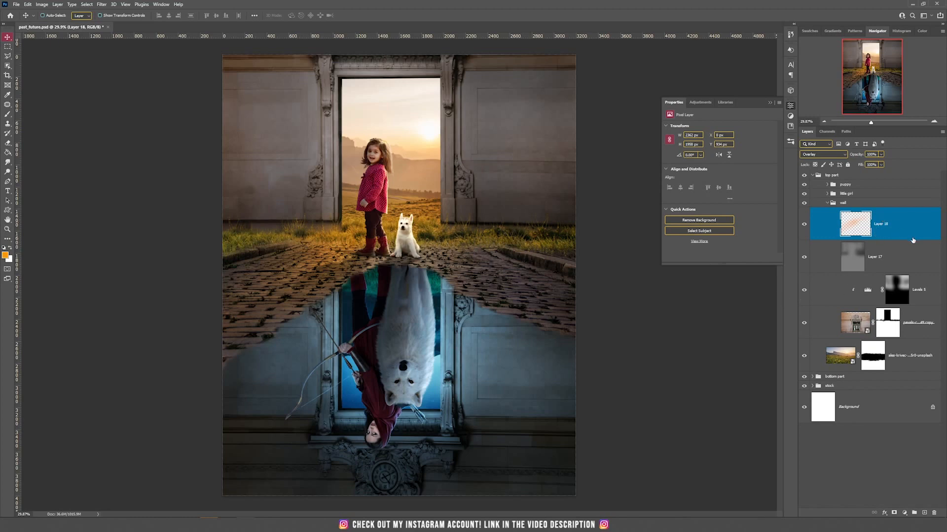
Add a Levels adjustment above the orange glow layer and lower its white output level to about 137
click(904, 513)
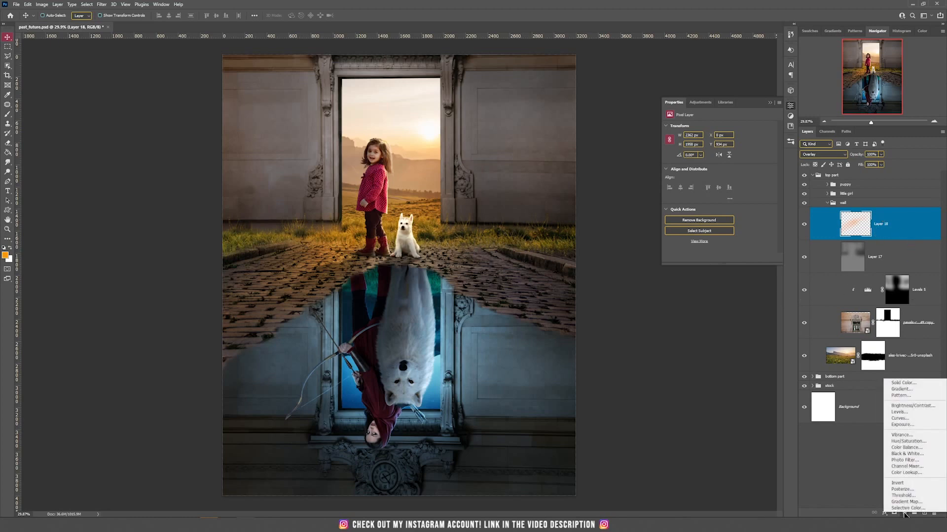
click(924, 413)
drag(772, 206, 731, 204)
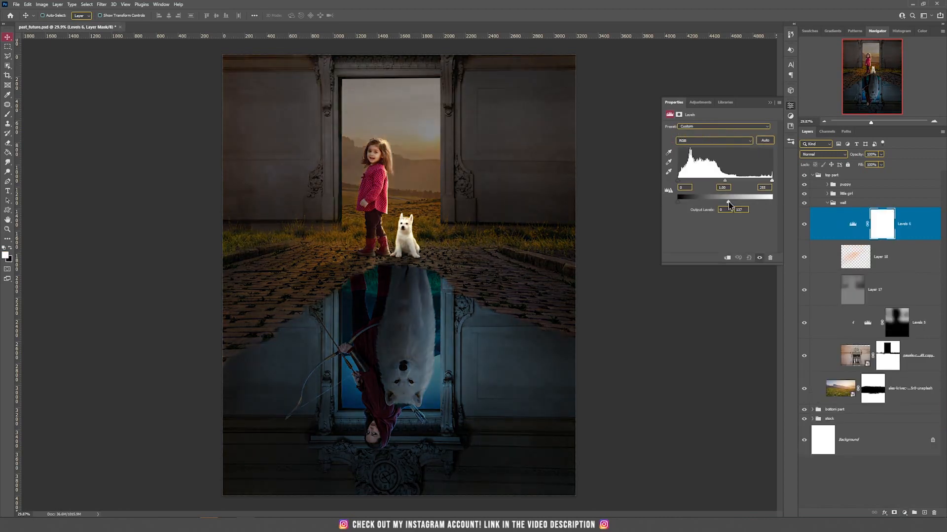
Invert the new Levels mask to black and paint white over the outer ground areas to darken the grass and cobblestones
click(874, 222)
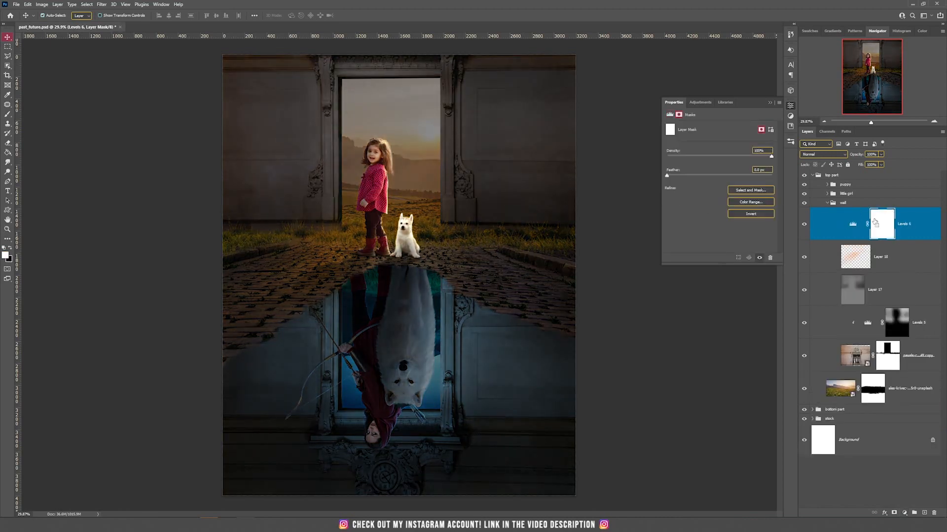
key(ctrl+i)
key(b)
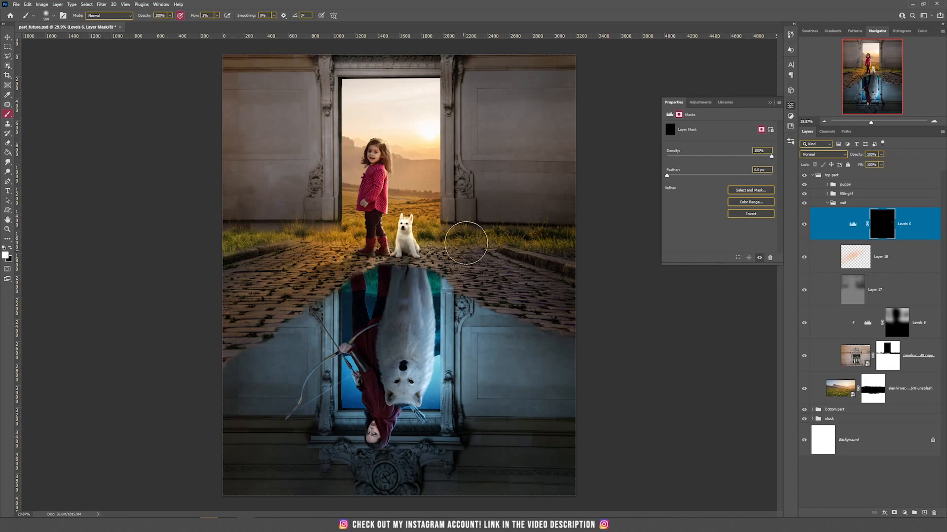
mouse_move(476, 260)
mouse_down()
mouse_move(549, 243)
mouse_move(238, 243)
mouse_move(802, 227)
mouse_up()
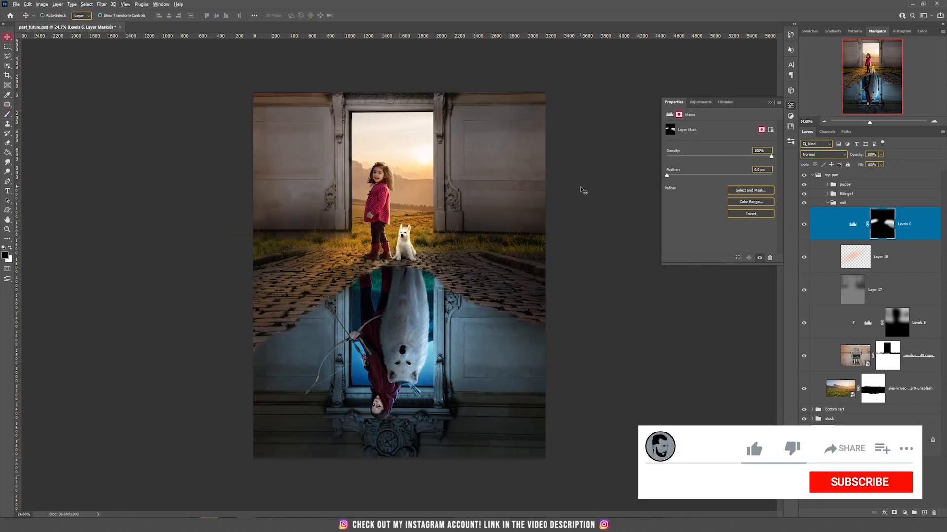
scroll(444, 281, up, 3)
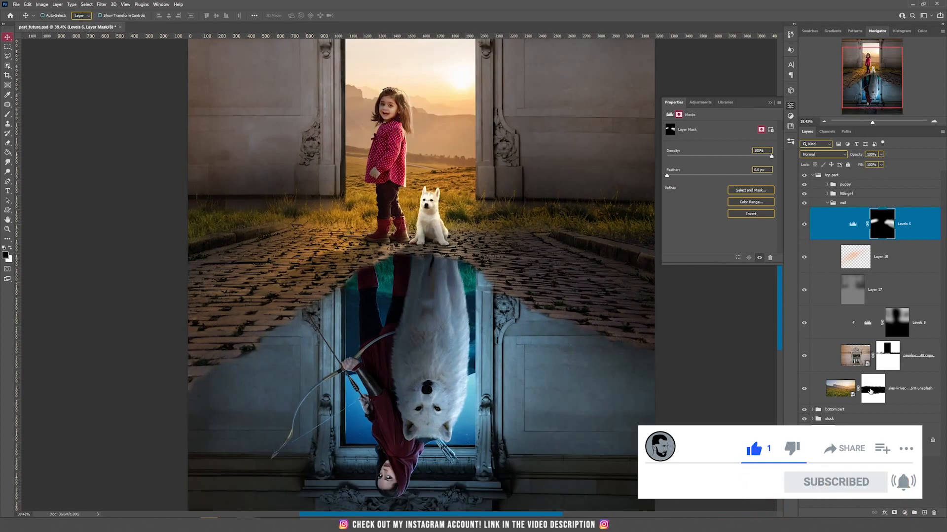
Add a Hue/Saturation adjustment above the landscape photo and clip it to that layer
click(852, 391)
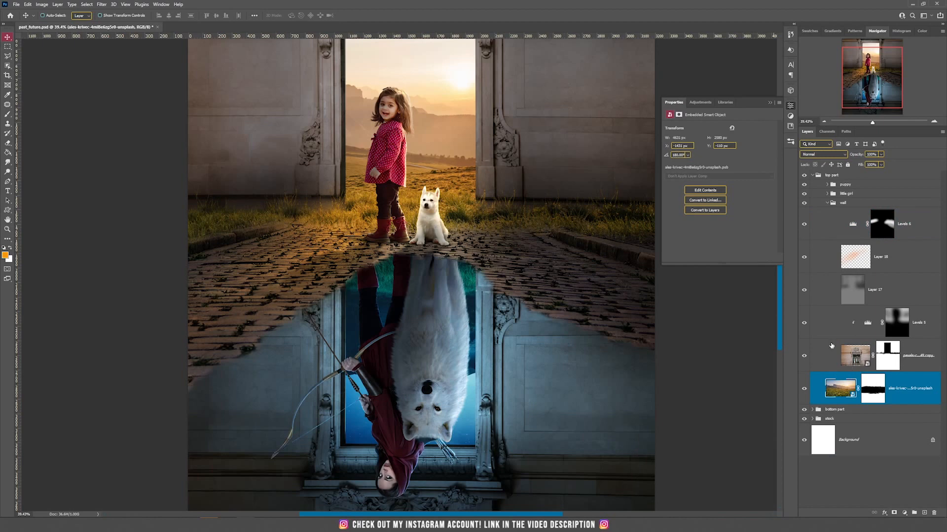
click(905, 514)
click(909, 444)
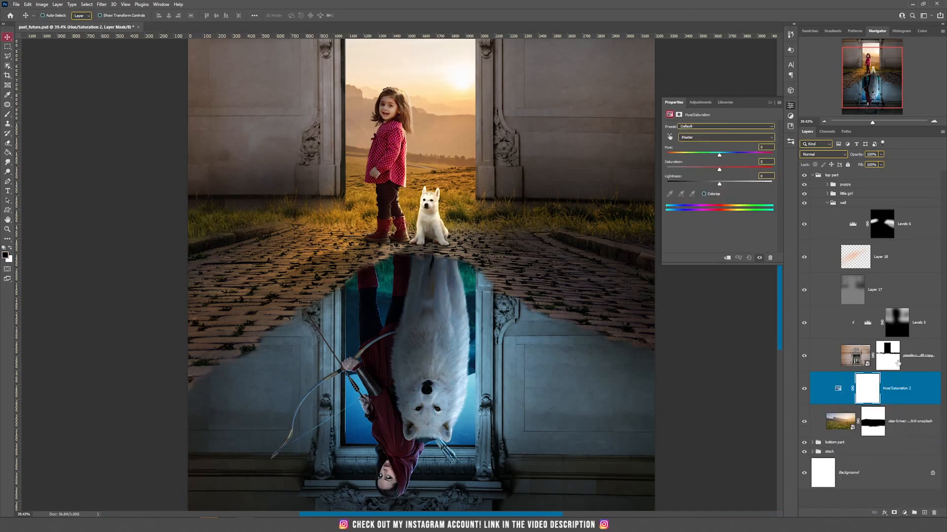
click(813, 415)
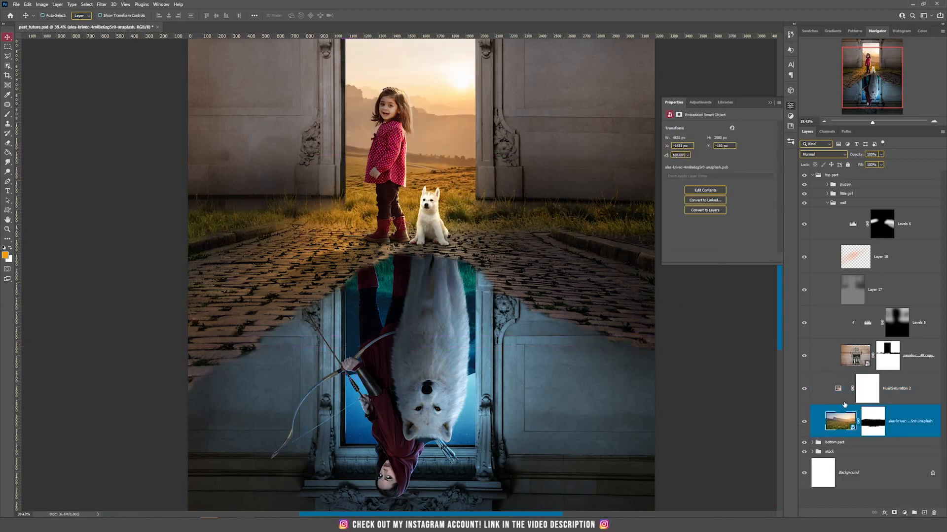
alt+click(842, 402)
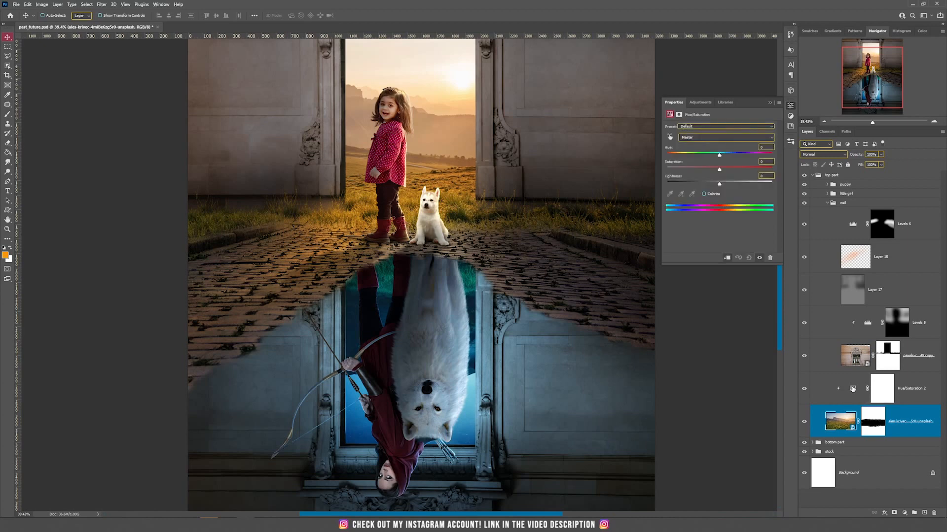
Colorize the landscape with hue 38, saturation 38 and lightness -11
click(694, 168)
drag(696, 169, 718, 185)
click(718, 184)
click(704, 194)
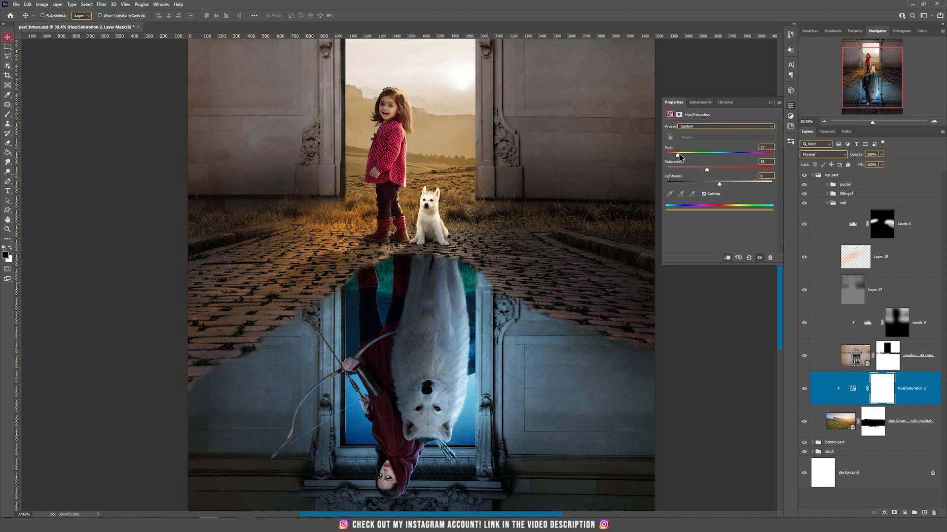
drag(682, 156, 679, 155)
drag(717, 186, 715, 188)
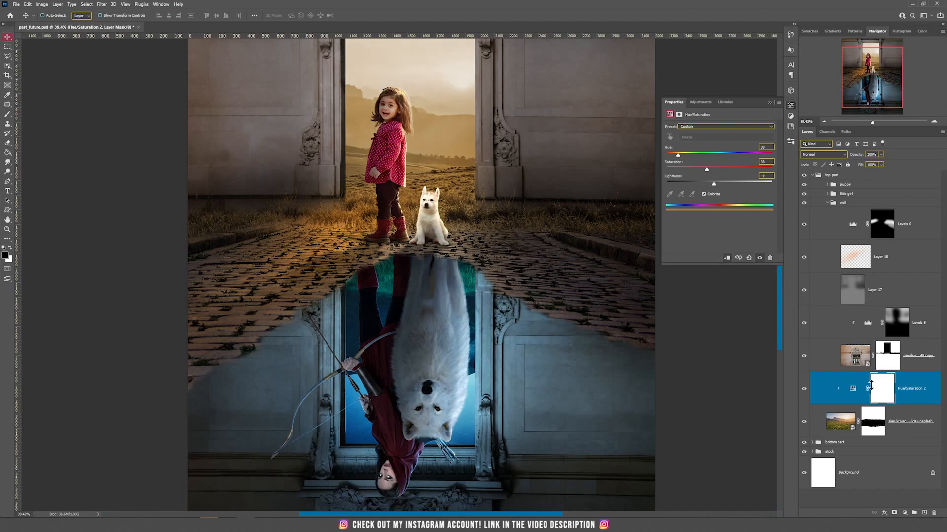
Invert the Hue/Saturation mask to black and paint white over the grass on both sides to mute its green
click(883, 397)
key(ctrl+i)
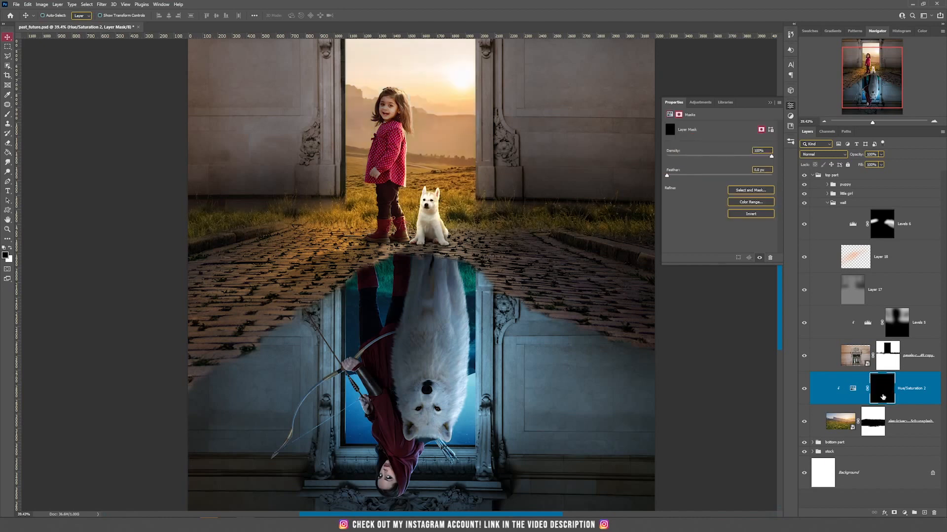
key(b)
key(x)
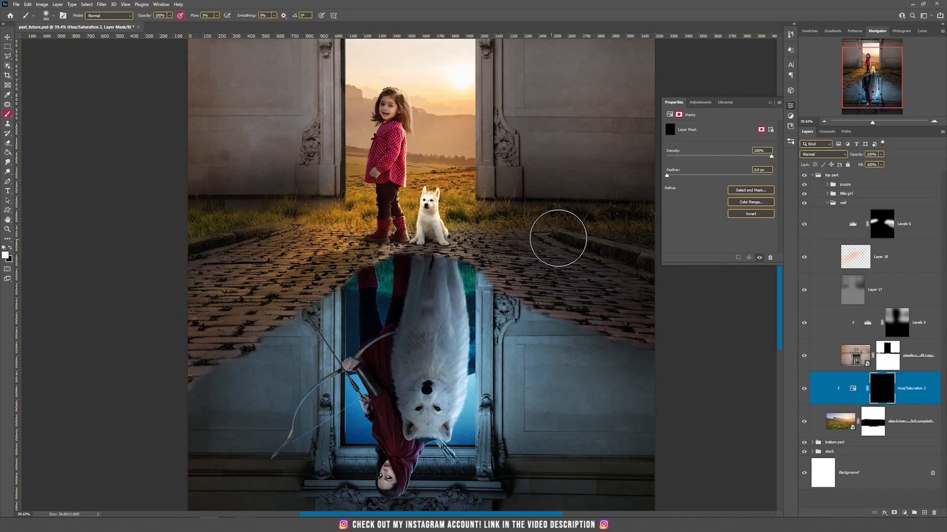
drag(691, 242, 519, 243)
mouse_move(255, 219)
mouse_down()
mouse_move(171, 221)
mouse_move(277, 199)
mouse_move(205, 198)
mouse_move(237, 219)
mouse_move(136, 229)
mouse_move(314, 199)
mouse_move(150, 216)
mouse_move(228, 199)
mouse_move(267, 194)
mouse_move(150, 223)
mouse_move(237, 213)
mouse_move(259, 192)
mouse_up()
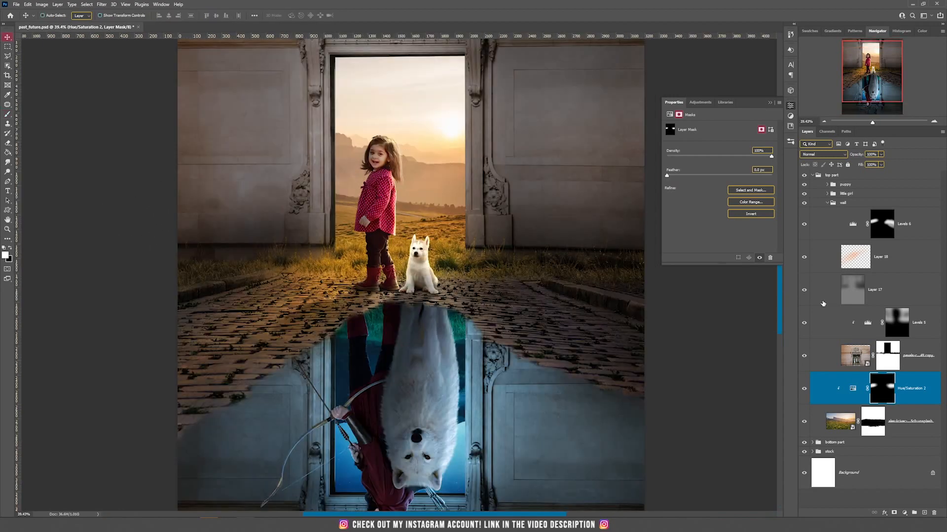
Add a Linear Dodge (Add) layer filled with neutral black above the wall's Levels adjustment and clip it to the wall
click(920, 329)
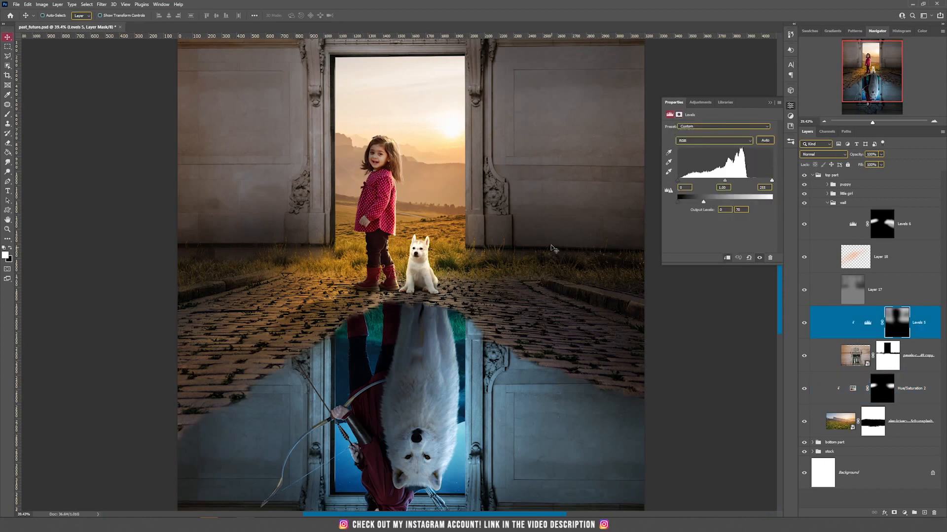
click(854, 359)
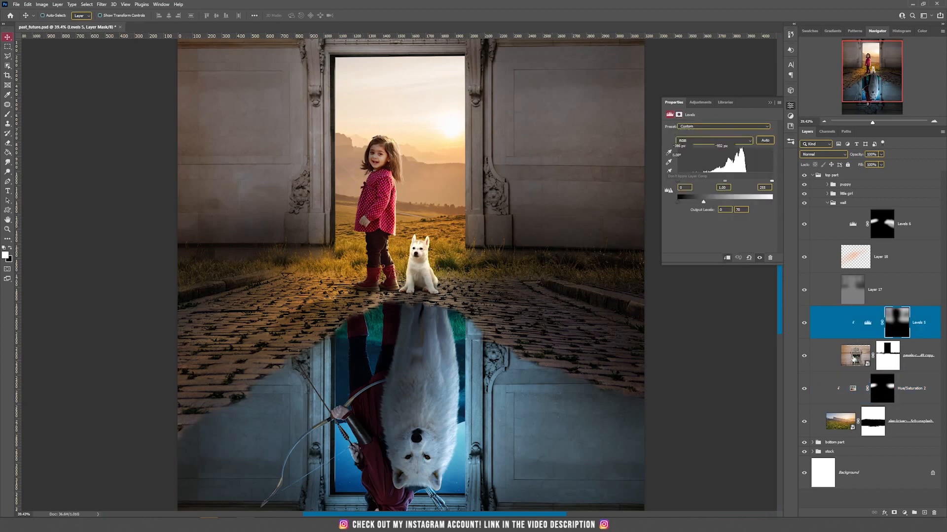
click(928, 330)
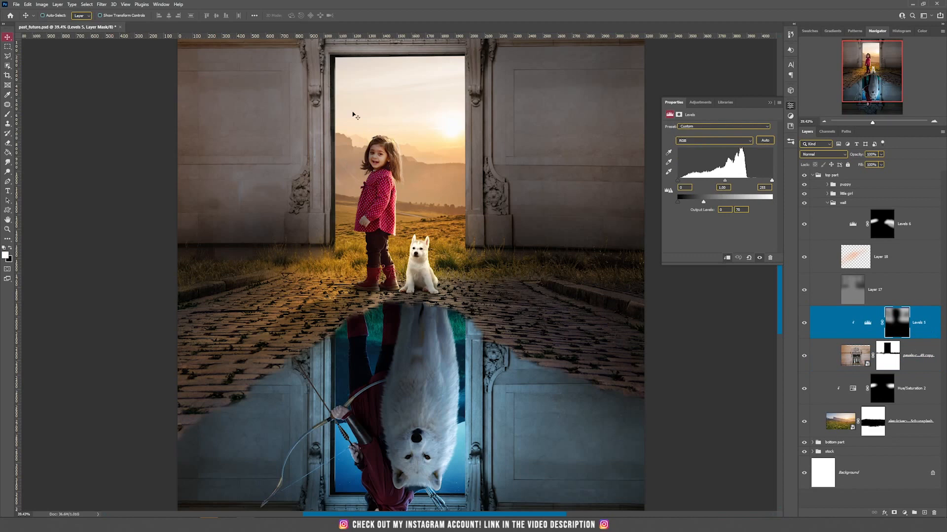
click(58, 4)
mouse_move(119, 12)
click(150, 13)
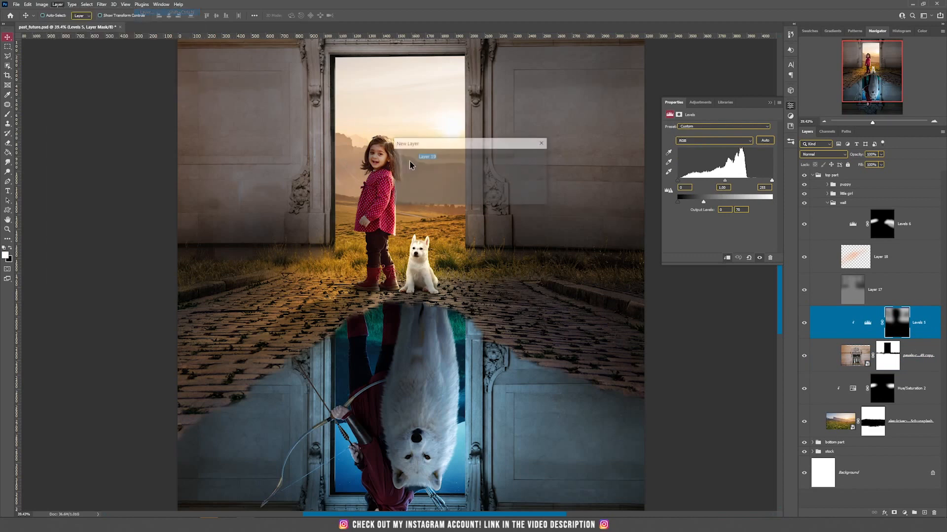
click(450, 195)
click(446, 271)
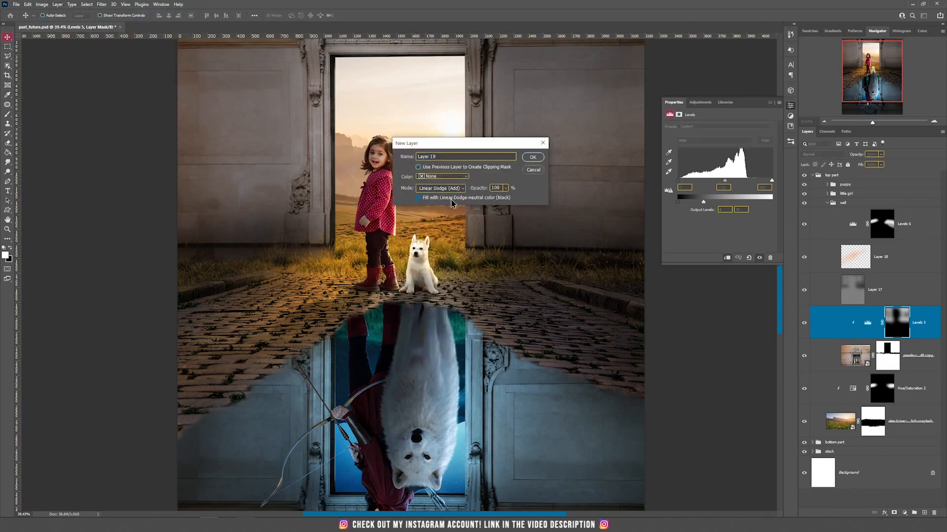
click(538, 161)
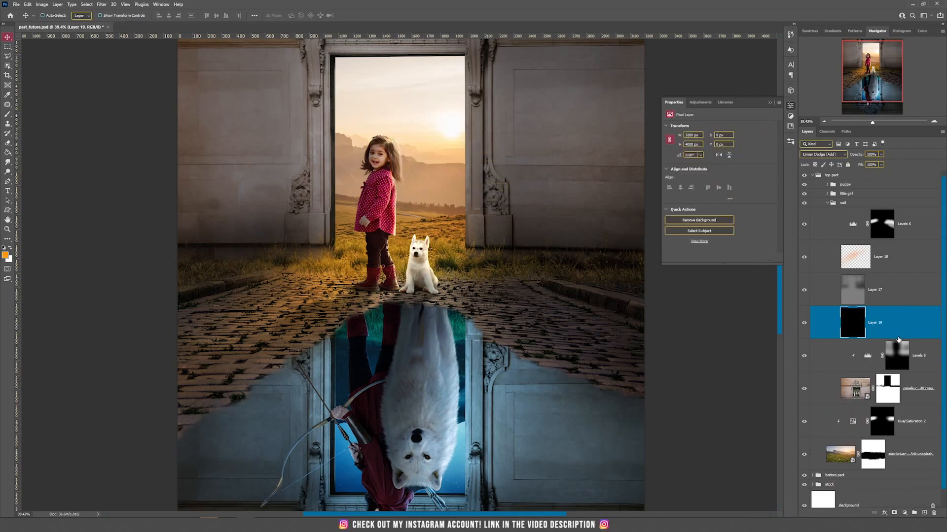
alt+click(898, 337)
Paint a soft orange glow along the sides and top of the door frame, using a larger brush for the top
key(b)
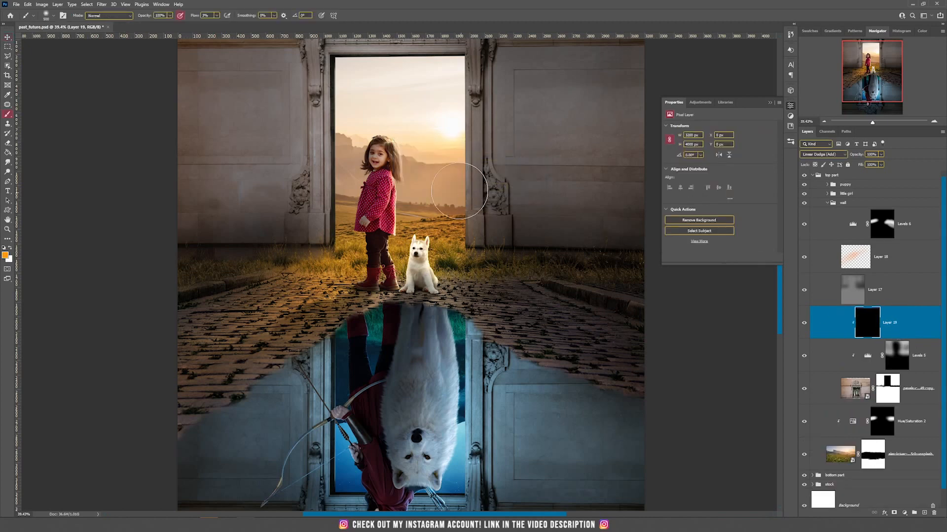
drag(343, 160, 368, 256)
mouse_move(360, 196)
mouse_down()
mouse_move(367, 338)
mouse_move(360, 295)
mouse_move(356, 315)
mouse_move(360, 195)
mouse_move(372, 163)
mouse_move(409, 155)
mouse_move(377, 161)
mouse_move(429, 162)
mouse_move(428, 175)
mouse_move(475, 170)
mouse_move(469, 160)
mouse_move(481, 226)
mouse_move(473, 168)
mouse_move(478, 313)
mouse_up()
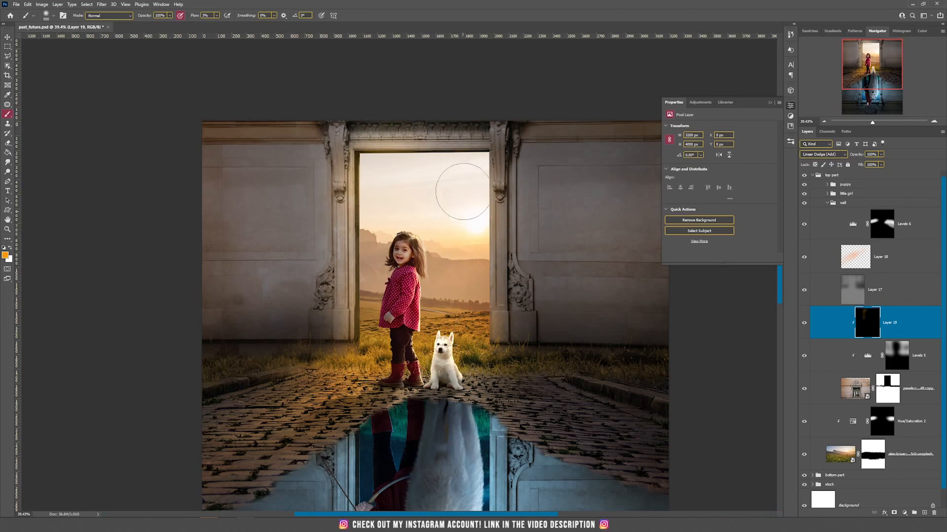
key(bracketright)
key(bracketright)
key(bracketright)
key(bracketright)
mouse_move(355, 154)
mouse_down()
mouse_move(382, 149)
mouse_move(353, 161)
mouse_move(323, 334)
mouse_move(367, 363)
mouse_move(490, 357)
mouse_move(468, 160)
mouse_move(433, 164)
mouse_up()
key(v)
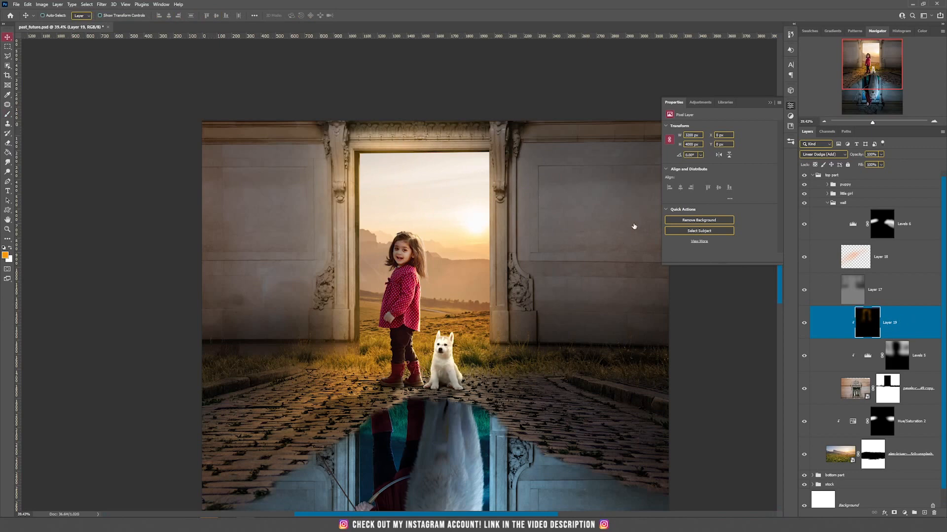
Split the underlying layer's black Blend If slider on the orange glow layer so the glow fades out of the dark tones
double_click(896, 329)
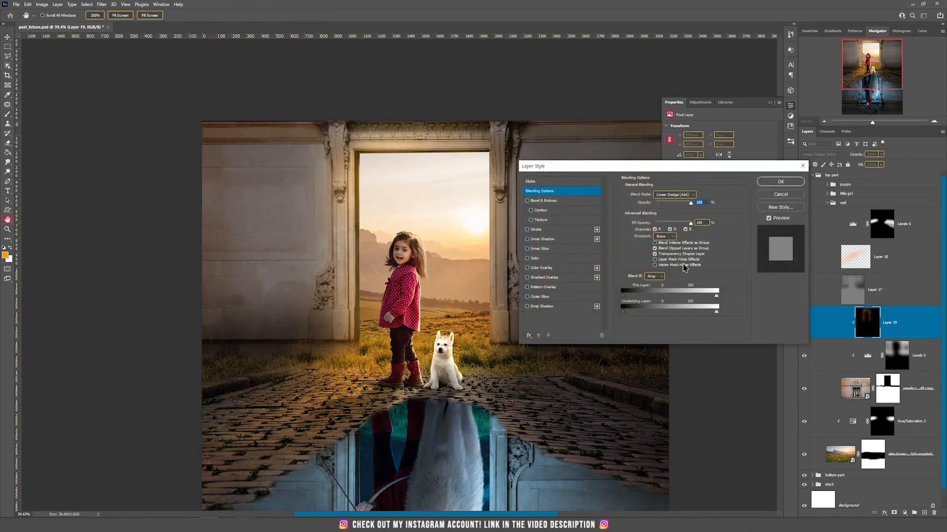
drag(648, 315, 684, 318)
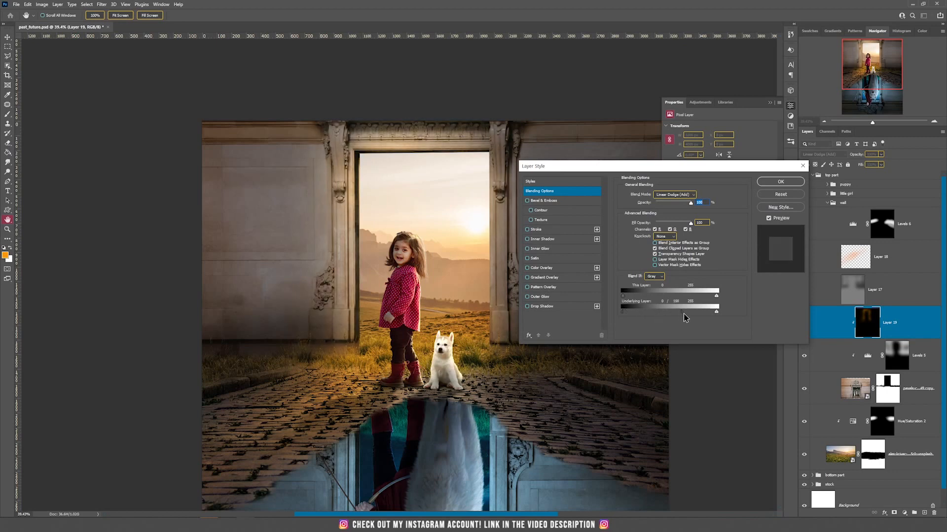
click(781, 181)
Set the foreground colour to black (000000) and paint back excess orange glow around the doorway
key(b)
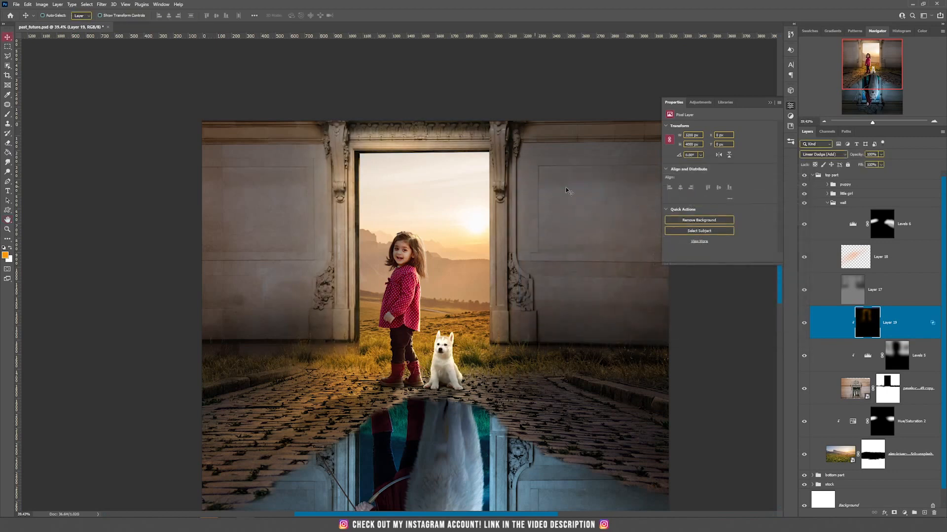
click(7, 254)
drag(693, 366, 746, 437)
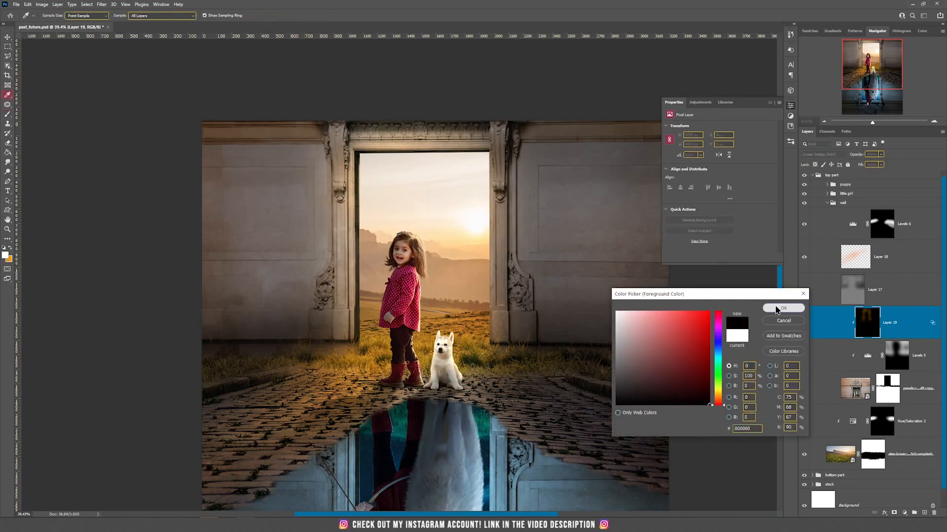
click(776, 309)
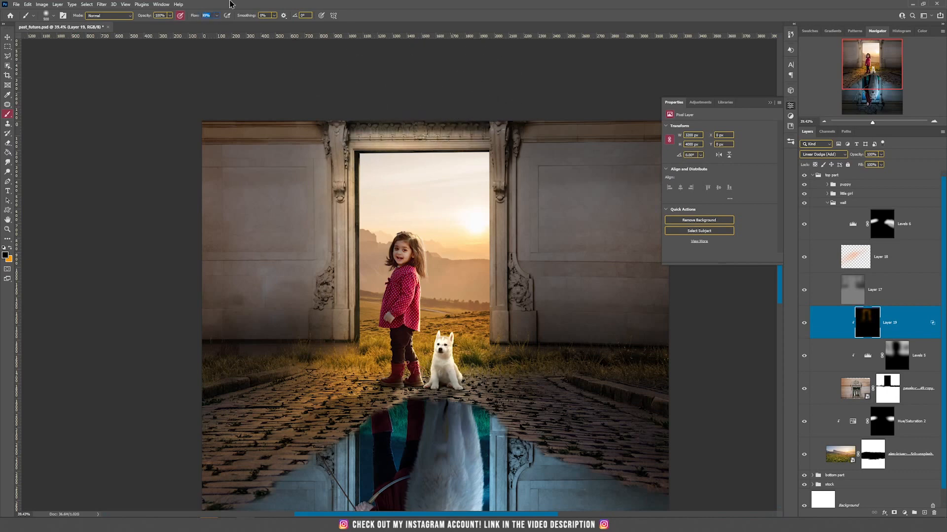
mouse_move(338, 115)
mouse_down()
mouse_move(315, 119)
mouse_move(506, 118)
mouse_move(520, 184)
mouse_move(320, 128)
mouse_move(351, 115)
mouse_move(171, 116)
mouse_move(550, 127)
mouse_move(495, 128)
mouse_move(519, 206)
mouse_move(308, 106)
mouse_move(174, 121)
mouse_move(548, 121)
mouse_move(546, 285)
mouse_move(470, 285)
mouse_up()
key(v)
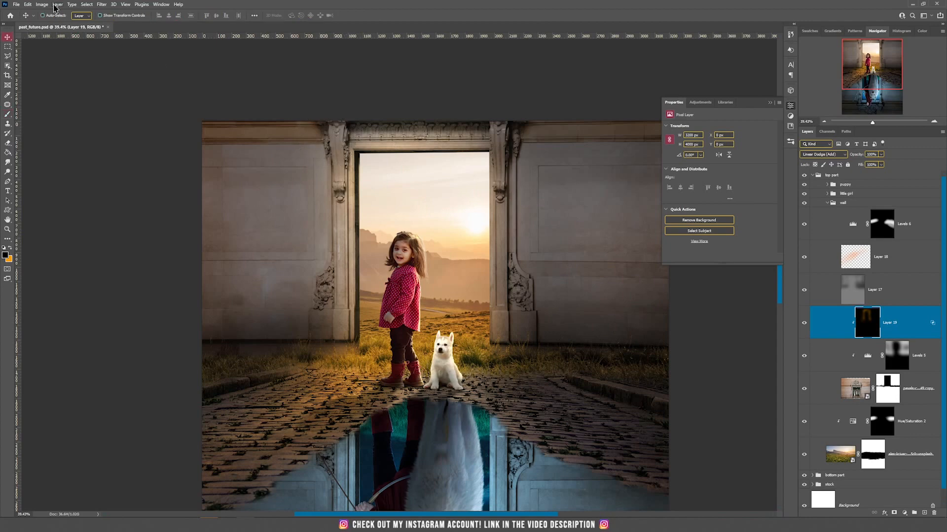
Add a Soft Light layer filled with neutral gray, clip it to the wall and brush light and shade onto the wall
click(54, 7)
mouse_move(63, 11)
click(148, 10)
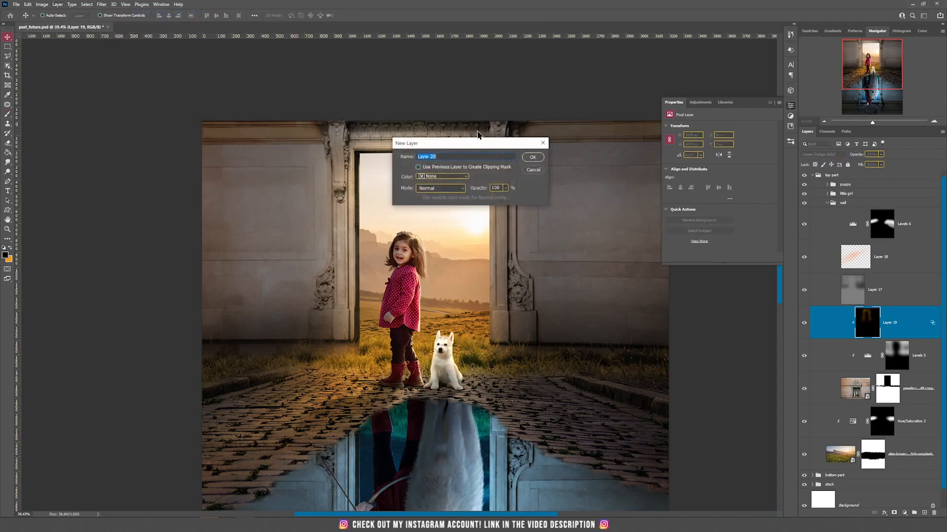
click(438, 188)
click(435, 287)
click(458, 198)
click(532, 157)
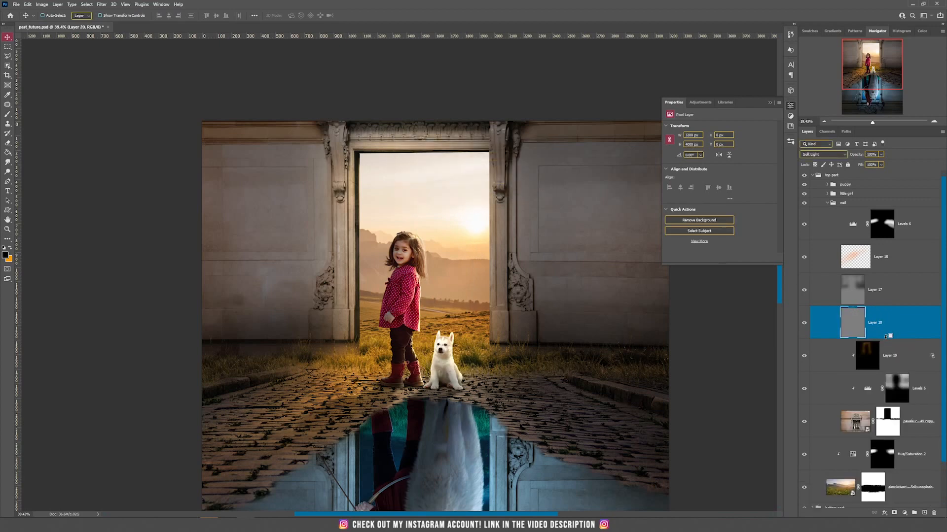
alt+click(885, 336)
key(b)
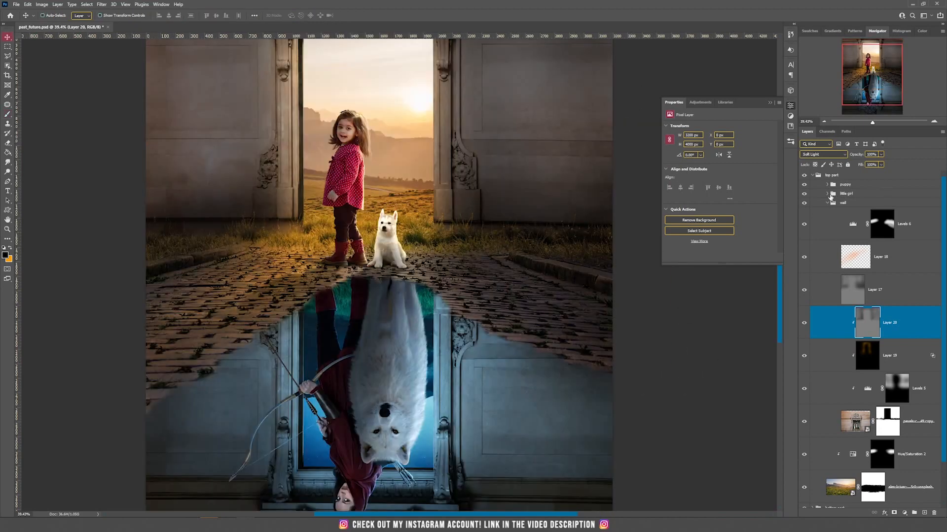
Add a Brightness/Contrast adjustment above the girl's white highlight layer, clip it and raise brightness to 51
click(838, 193)
click(827, 194)
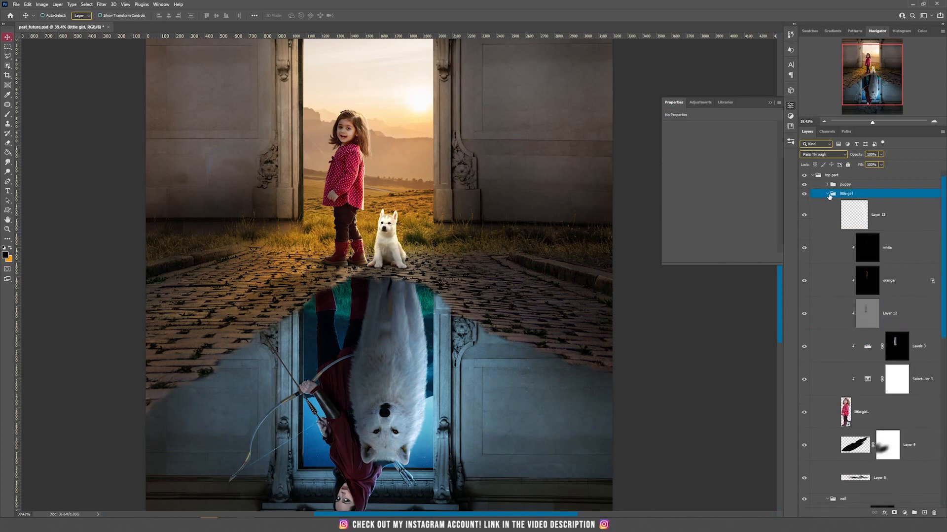
click(918, 251)
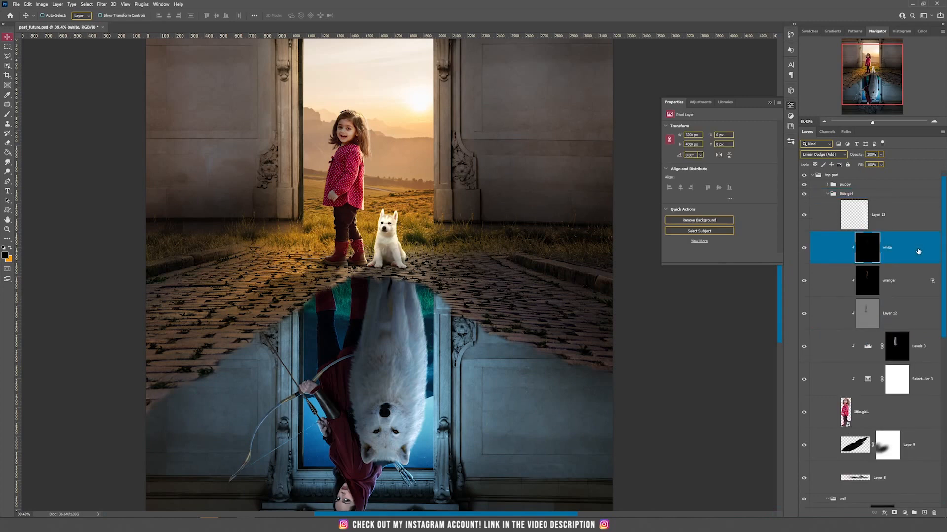
click(905, 513)
click(913, 406)
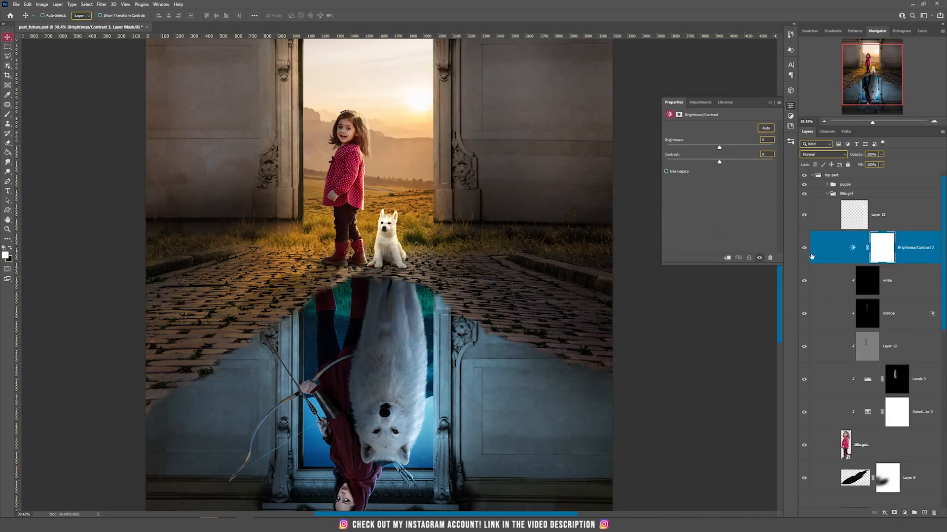
click(728, 258)
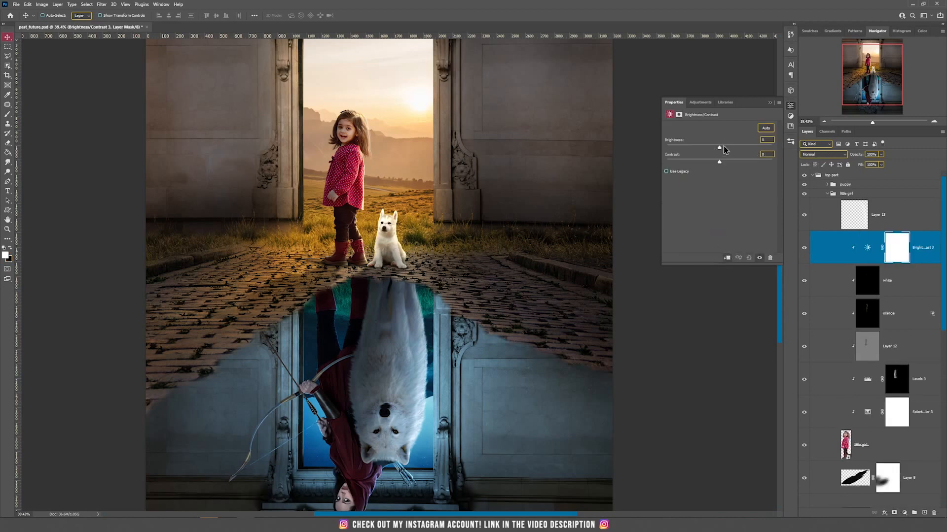
drag(725, 149, 738, 149)
Paint black with a soft, low-flow brush on the Brightness/Contrast mask to reduce the brightening on parts of the girl
click(899, 244)
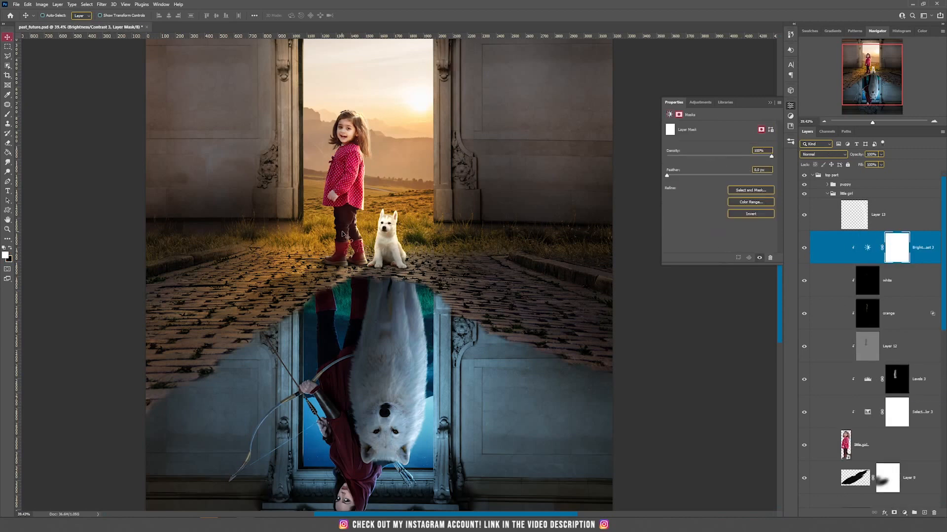
key(b)
key(x)
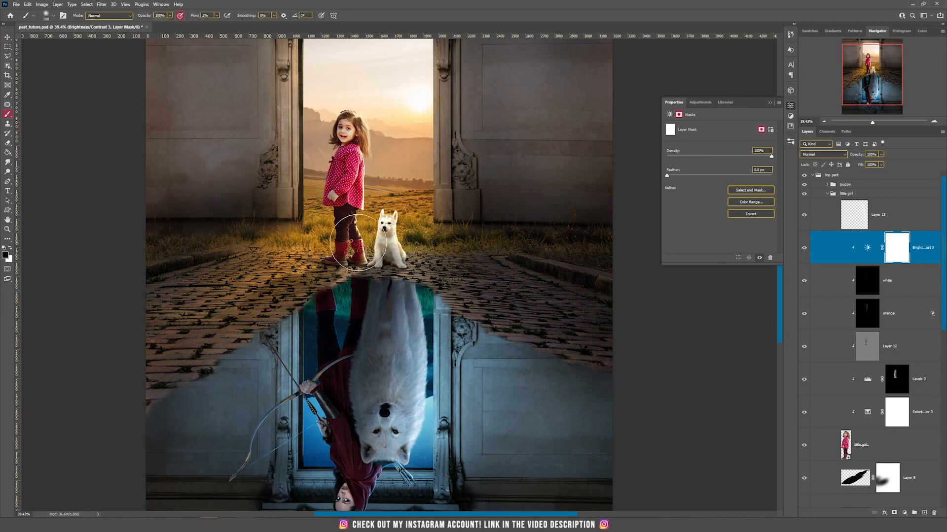
scroll(322, 228, up, 3)
mouse_move(373, 267)
mouse_down()
mouse_move(362, 286)
mouse_move(372, 227)
mouse_move(387, 200)
mouse_move(379, 300)
mouse_move(360, 299)
mouse_move(387, 181)
mouse_move(374, 192)
mouse_move(366, 181)
mouse_move(370, 235)
mouse_move(370, 216)
mouse_move(354, 275)
mouse_move(379, 208)
mouse_move(379, 142)
mouse_move(351, 179)
mouse_move(373, 150)
mouse_move(349, 157)
mouse_move(427, 89)
mouse_move(367, 146)
mouse_move(313, 106)
mouse_up()
scroll(458, 243, down, 5)
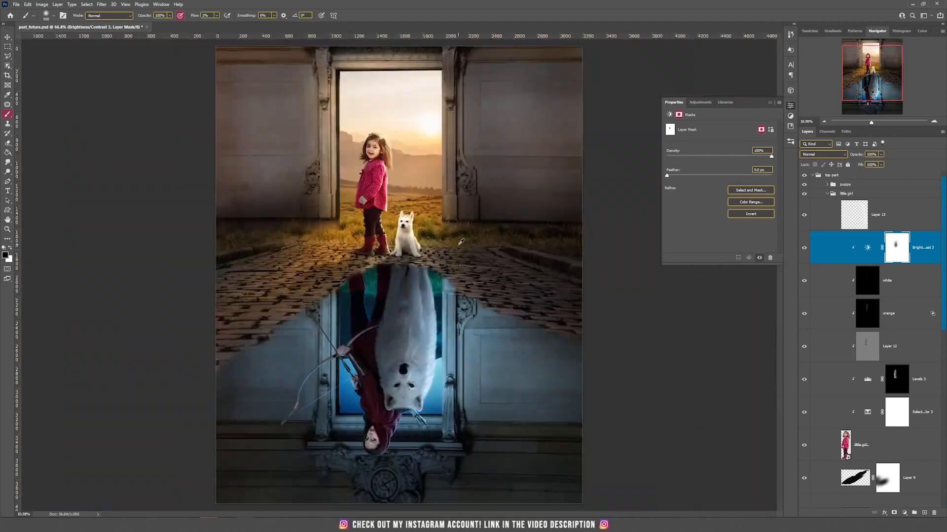
key(v)
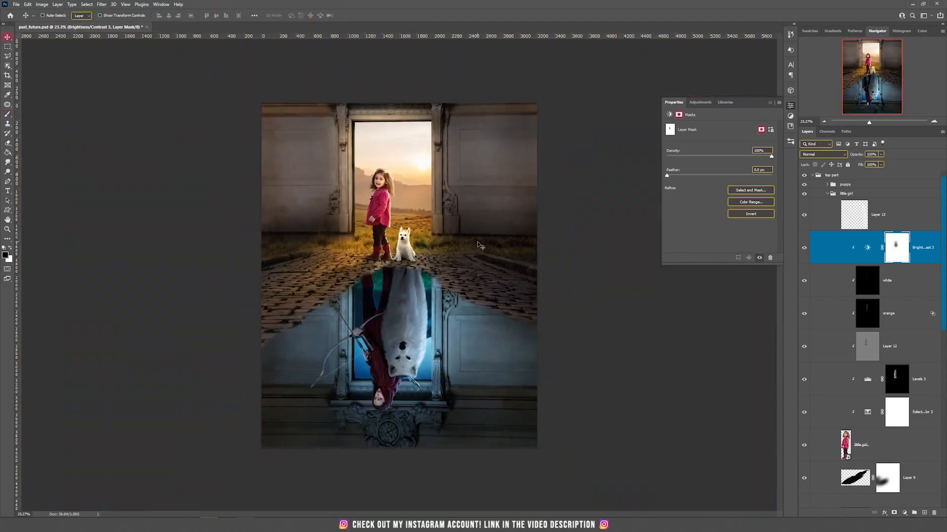
Add a clipped Brightness/Contrast adjustment above the wall's Soft Light layer with brightness 20 and contrast about 72
scroll(464, 256, up, 3)
drag(502, 226, 532, 288)
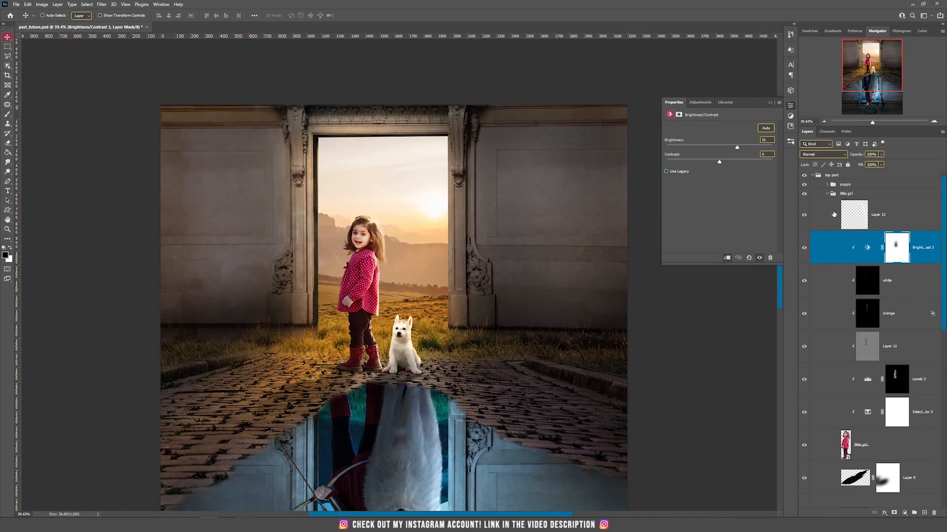
scroll(869, 264, down, 10)
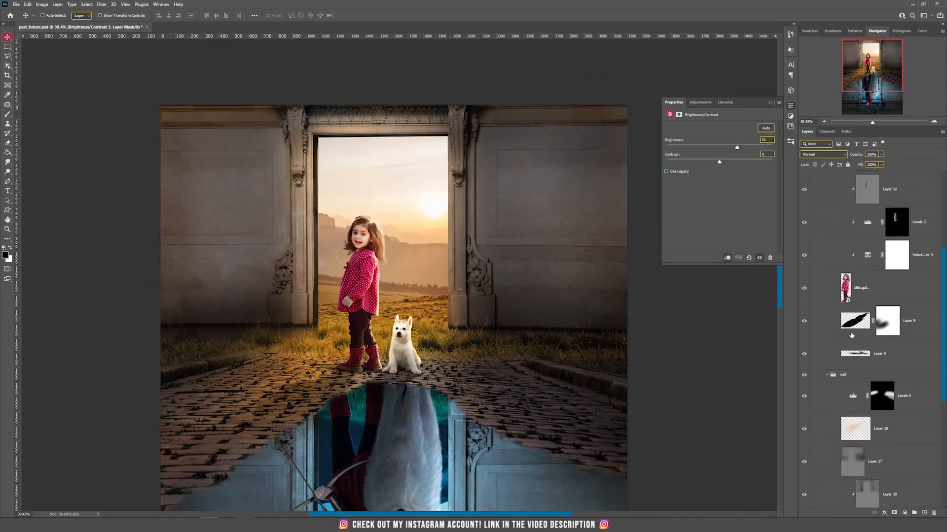
click(855, 375)
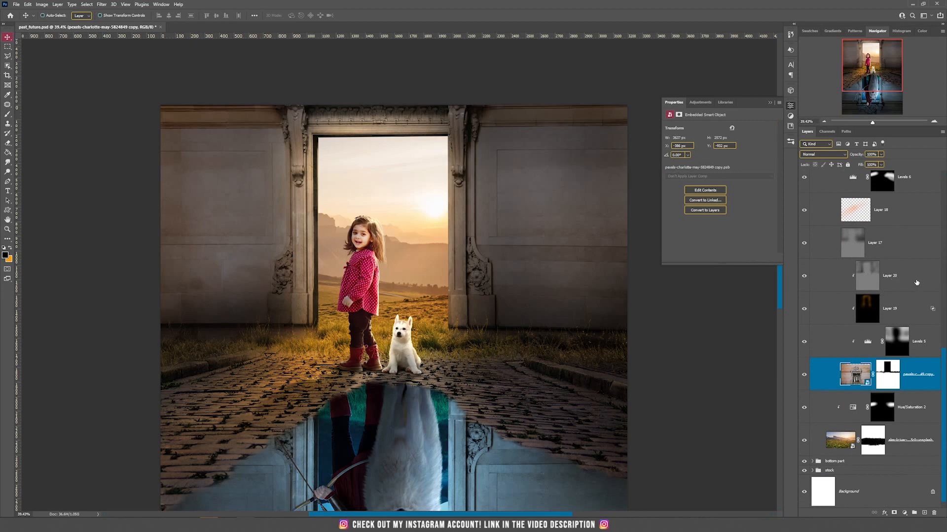
key(shift+alt+f)
click(909, 279)
click(904, 513)
click(914, 405)
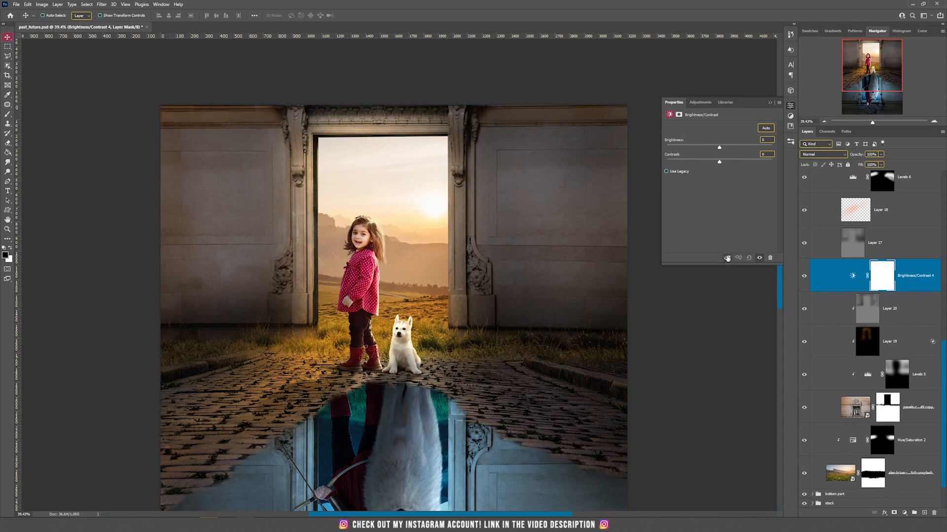
drag(746, 161, 724, 147)
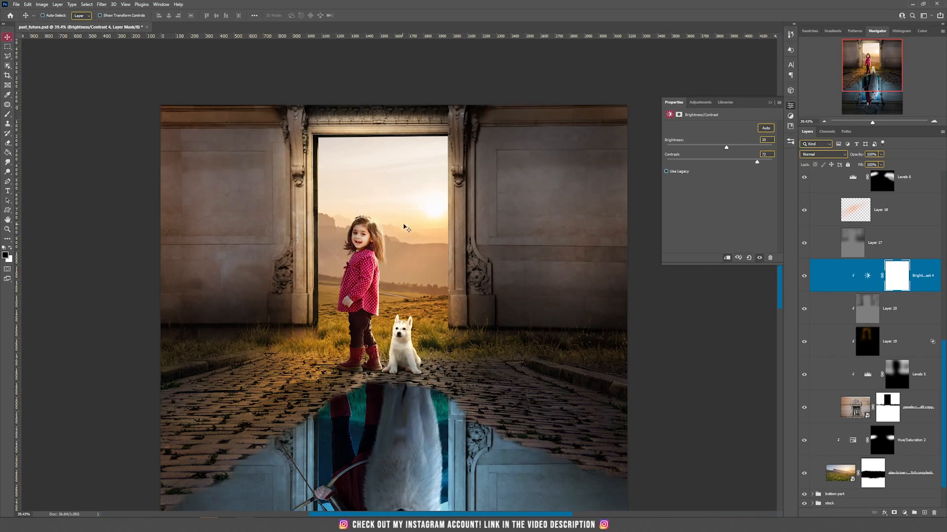
Compare the wall with and without its Soft Light shading layer, then delete that layer
scroll(404, 227, down, 3)
scroll(404, 227, up, 1)
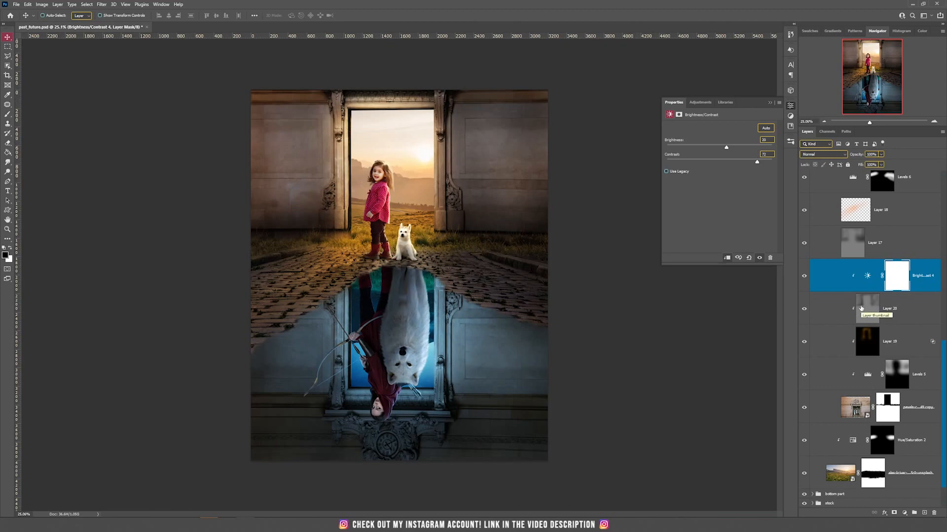
click(861, 308)
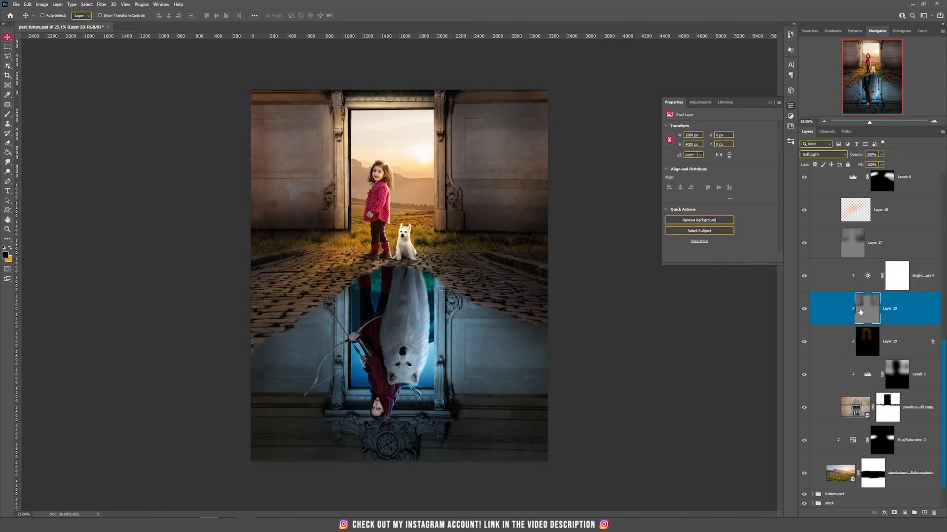
click(804, 309)
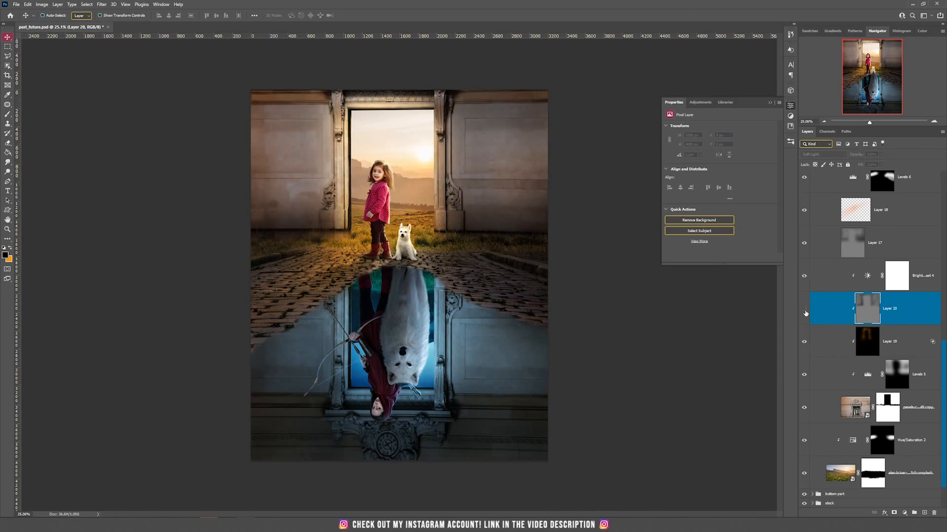
click(804, 309)
click(804, 310)
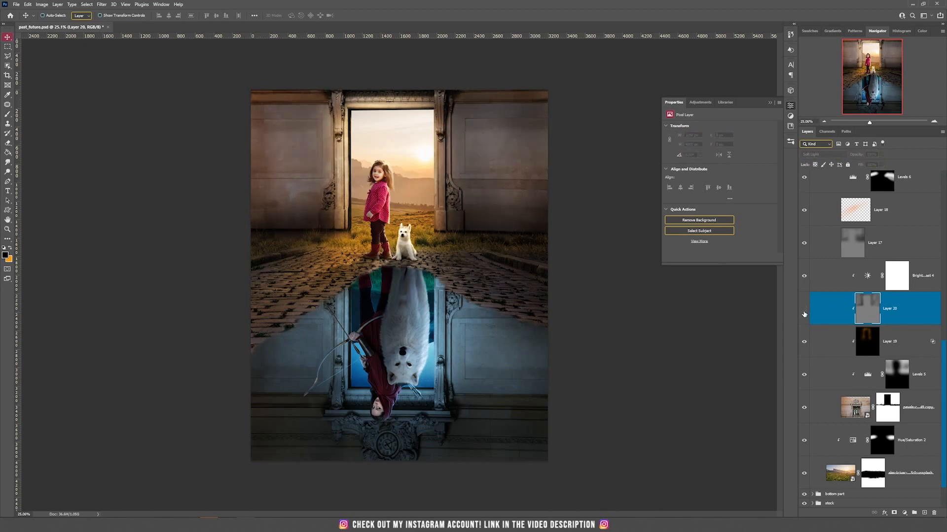
click(804, 309)
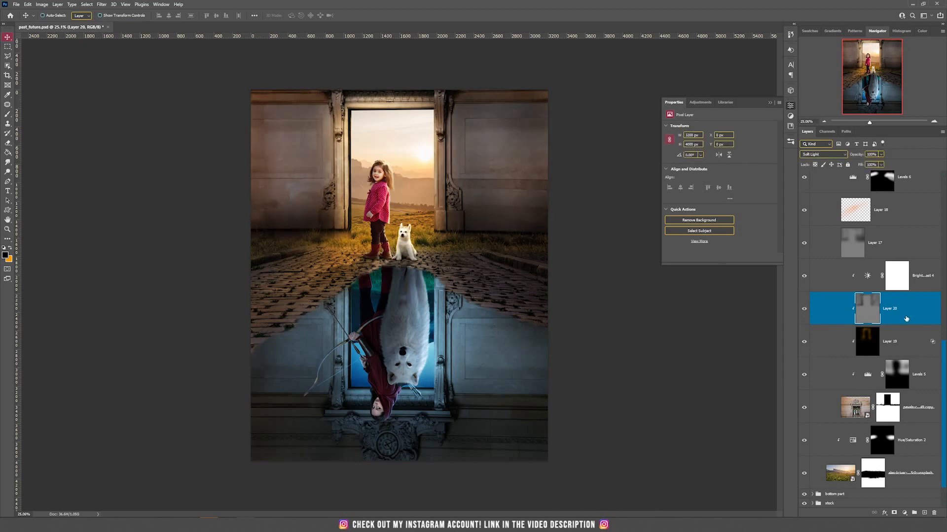
click(934, 513)
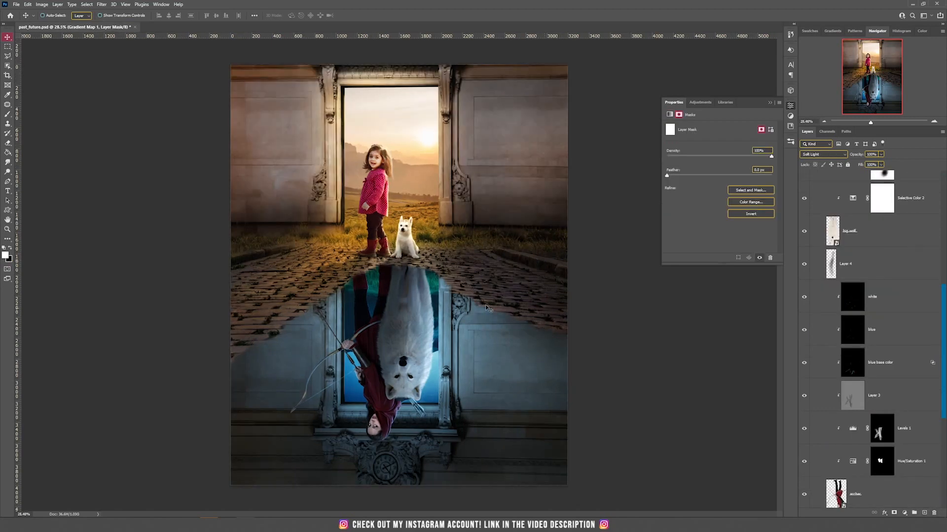
Rotate the canvas view 180° and add a Color Dodge layer directly beneath the archer layer
key(r)
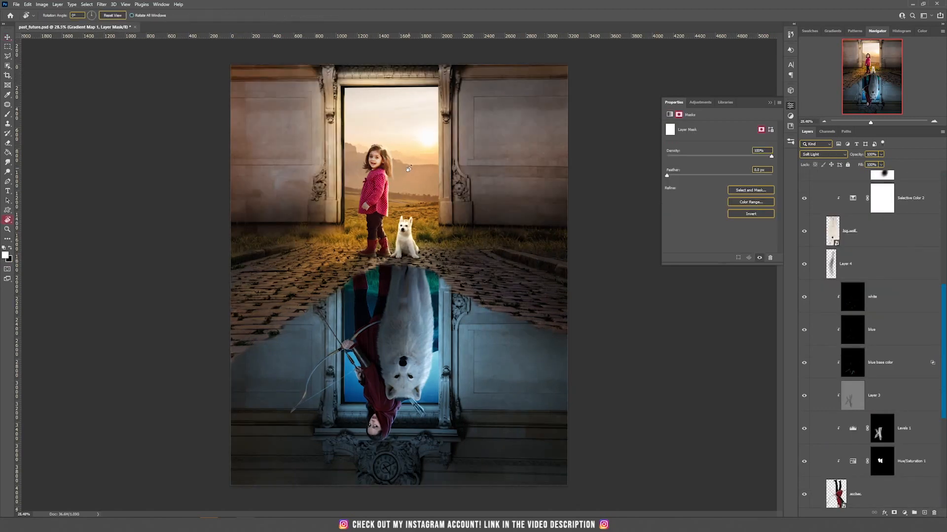
drag(415, 194, 383, 341)
scroll(883, 415, down, 6)
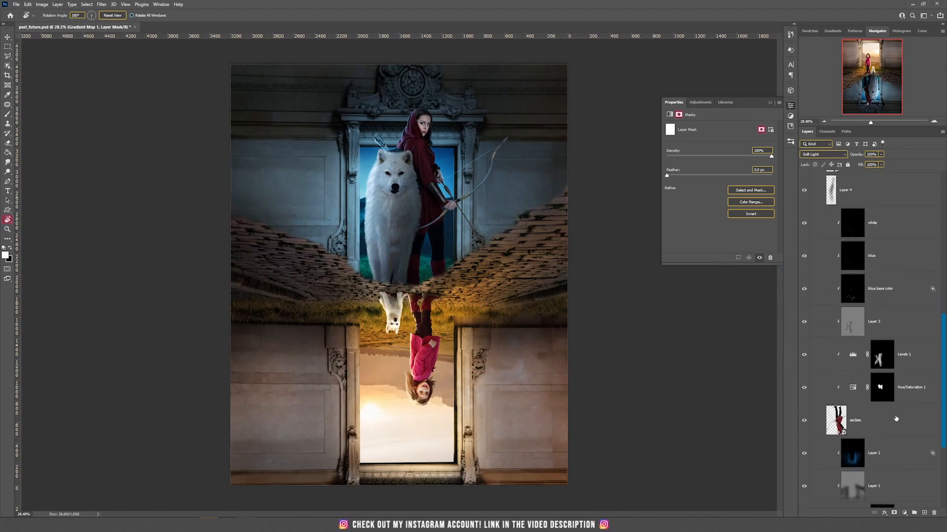
scroll(884, 347, down, 1)
click(881, 292)
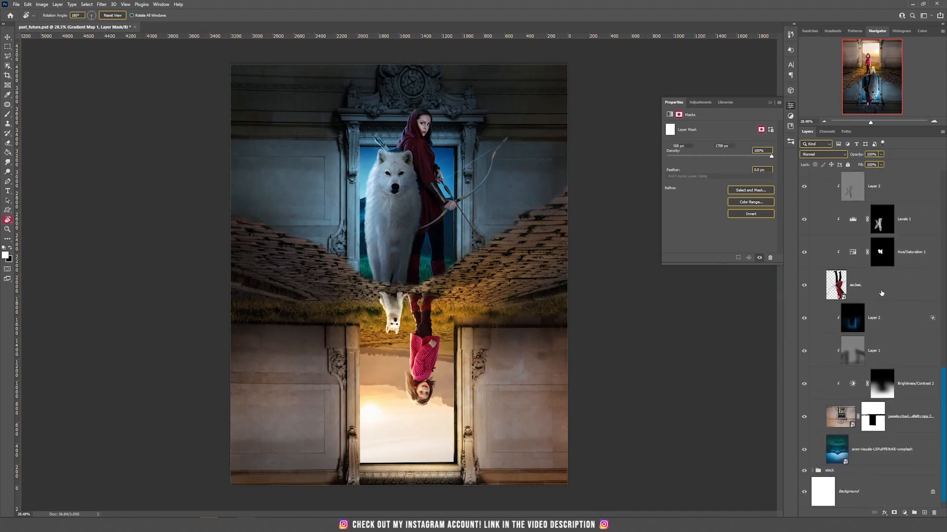
ctrl+click(924, 514)
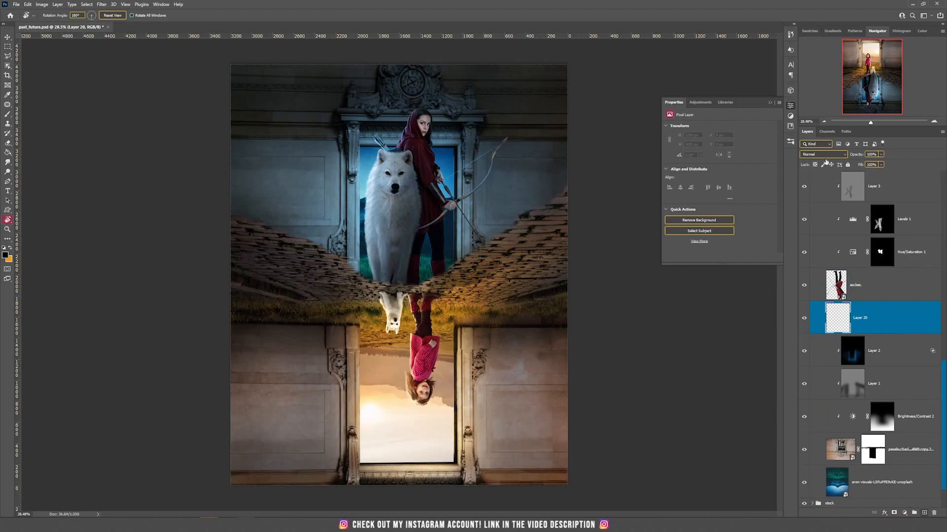
click(822, 154)
click(822, 234)
Paint a light blue glow with a soft, low-flow brush around the doorway behind the archer and wolf
scroll(400, 166, up, 6)
drag(418, 106, 414, 268)
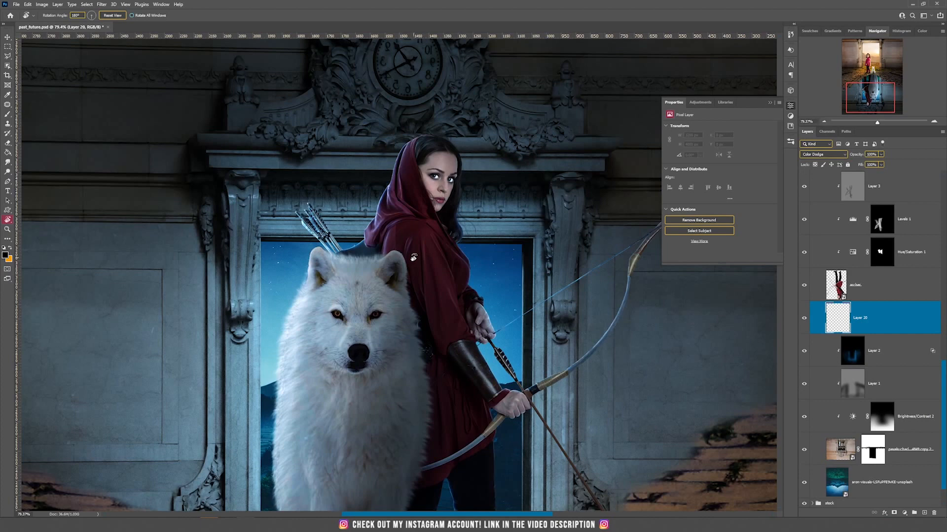
key(b)
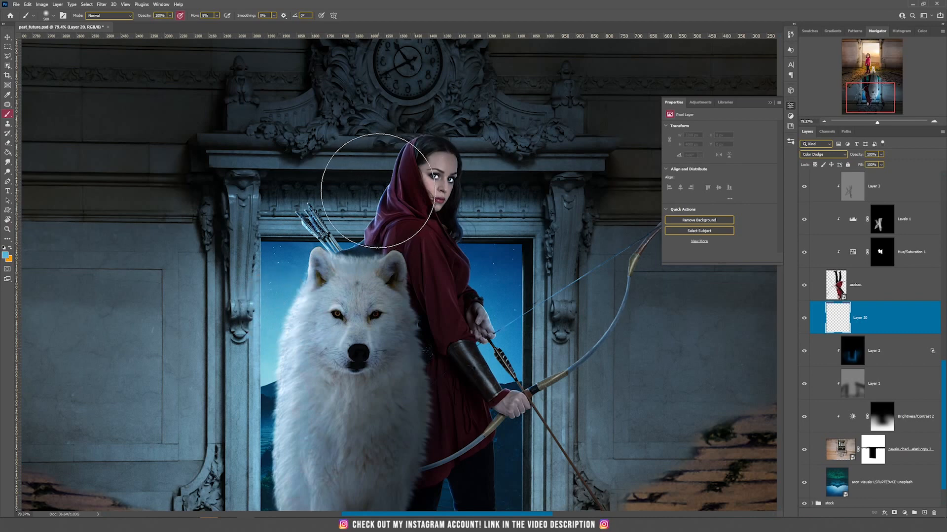
click(204, 16)
text(1)
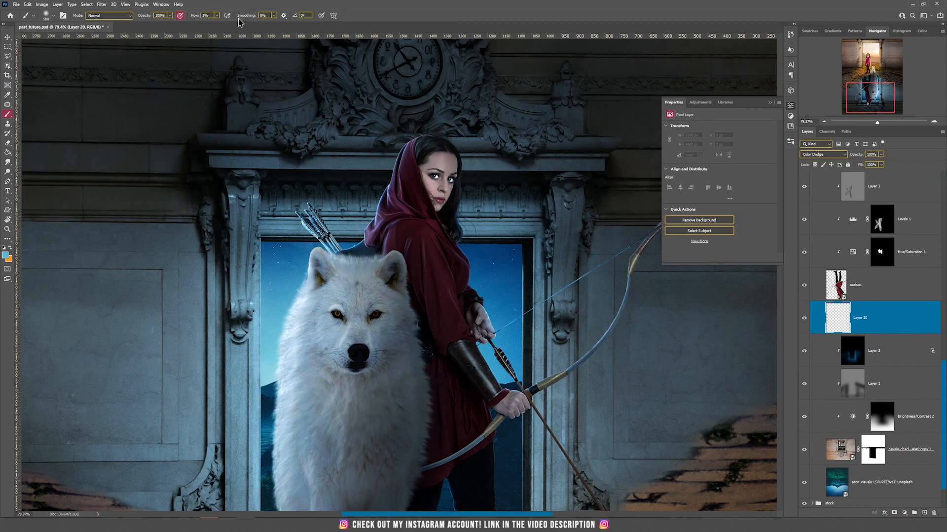
mouse_move(350, 277)
mouse_down()
mouse_move(306, 288)
mouse_move(318, 291)
mouse_move(309, 404)
mouse_move(309, 362)
mouse_move(429, 272)
mouse_move(377, 274)
mouse_up()
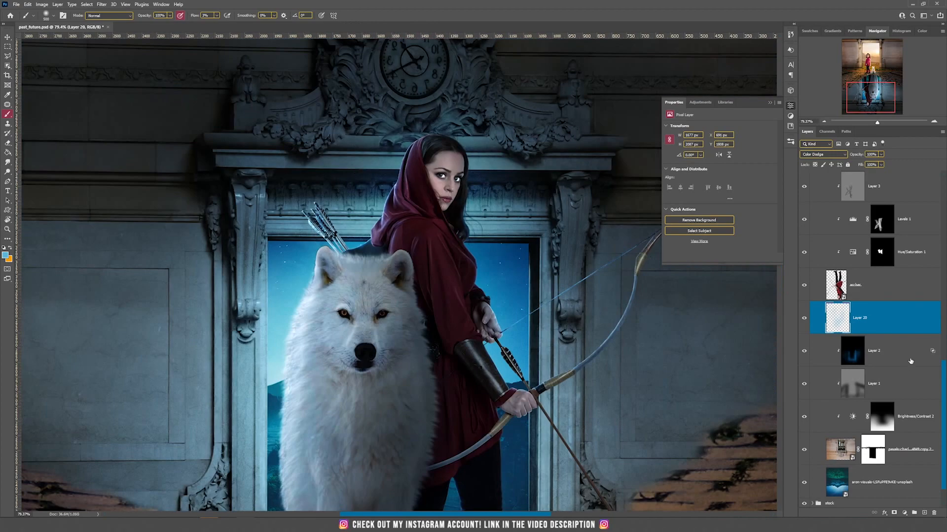
Add a new layer above Gradient Map 1 and set its blend mode to Color Dodge
scroll(910, 361, up, 10)
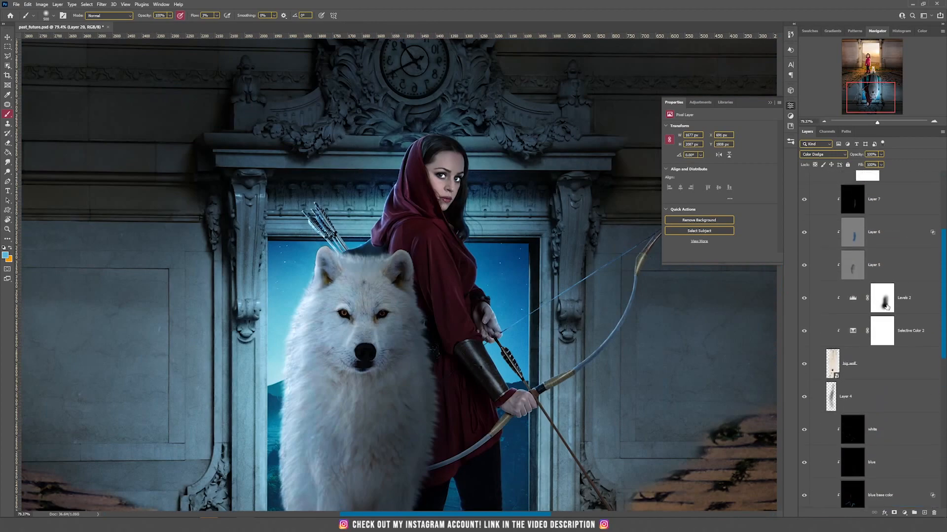
scroll(886, 307, up, 2)
scroll(887, 307, up, 2)
click(908, 296)
click(920, 275)
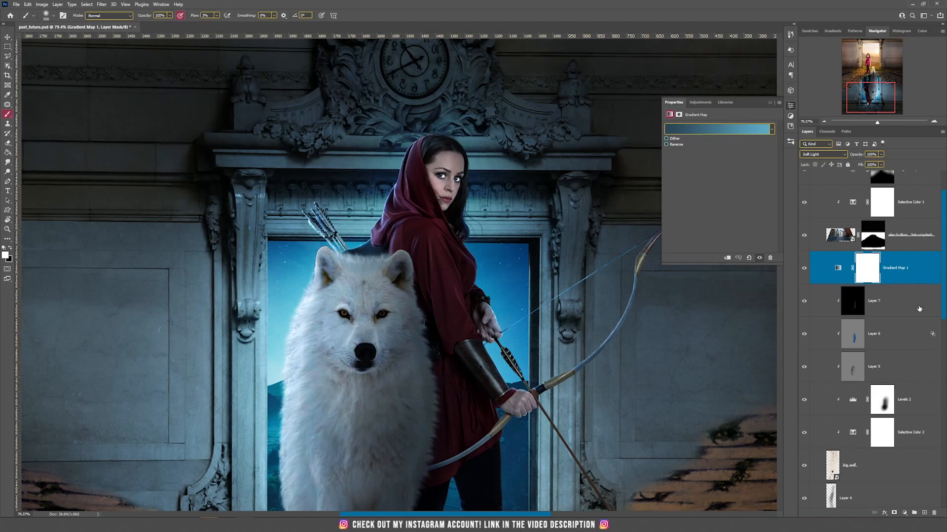
click(924, 513)
click(819, 154)
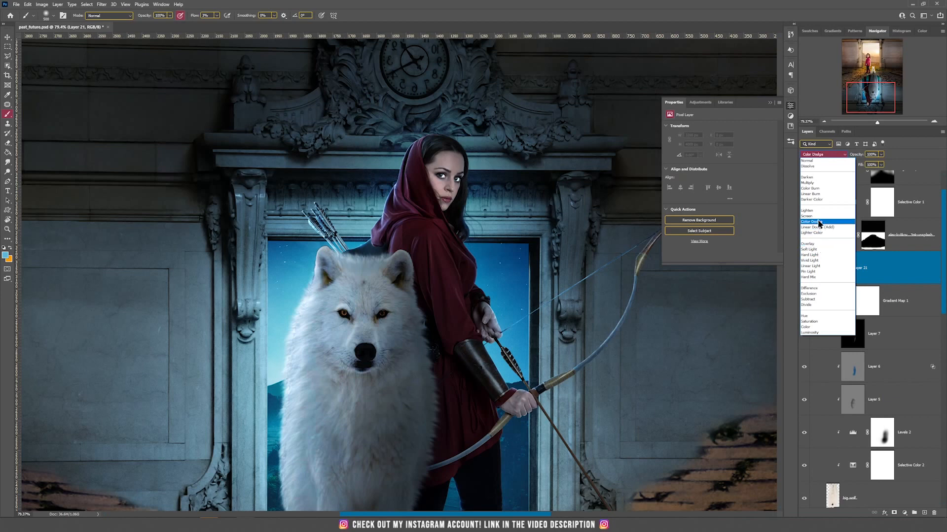
click(825, 223)
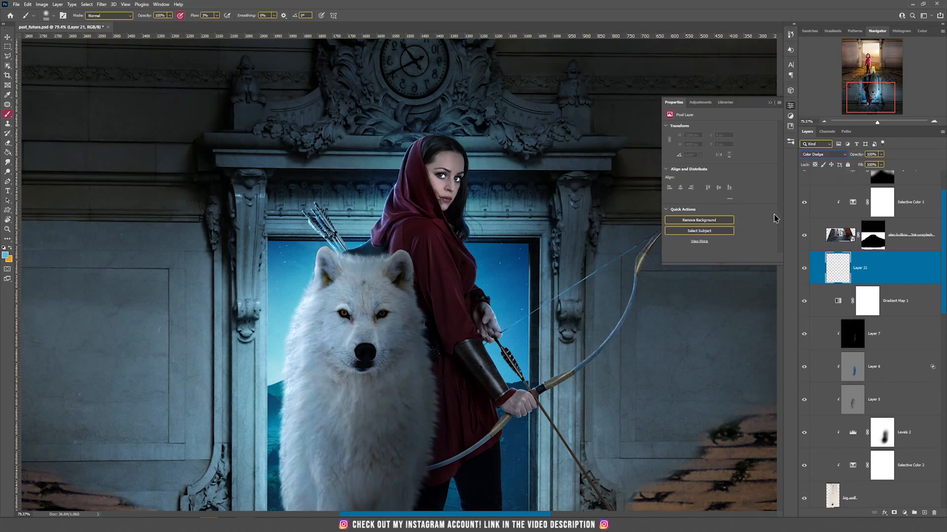
Brush a soft light blue glow over the edges of the archer's hood and the wolf, undoing the stroke across her face
click(401, 168)
click(399, 159)
key(bracketleft)
key(bracketleft)
key(bracketleft)
key(bracketleft)
key(bracketleft)
mouse_move(427, 199)
mouse_down()
mouse_move(458, 160)
mouse_move(423, 181)
mouse_up()
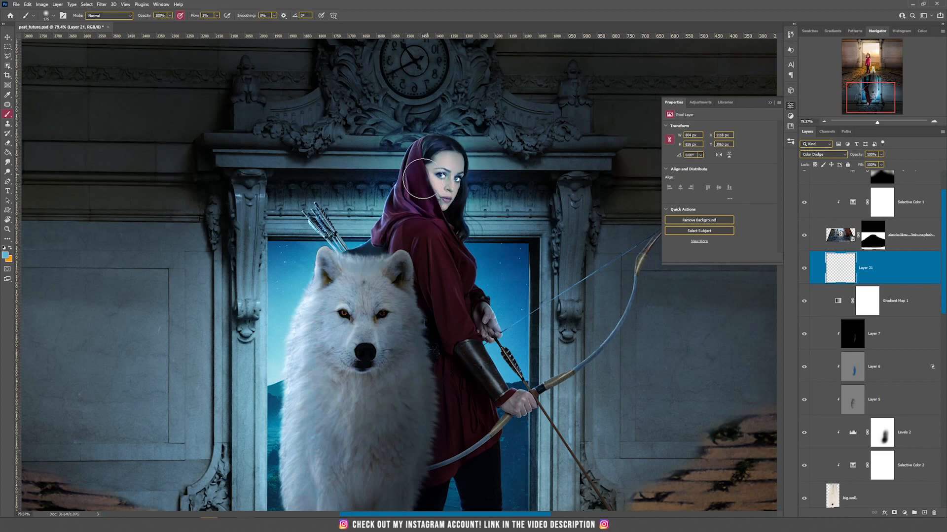
key(ctrl+z)
key(bracketright)
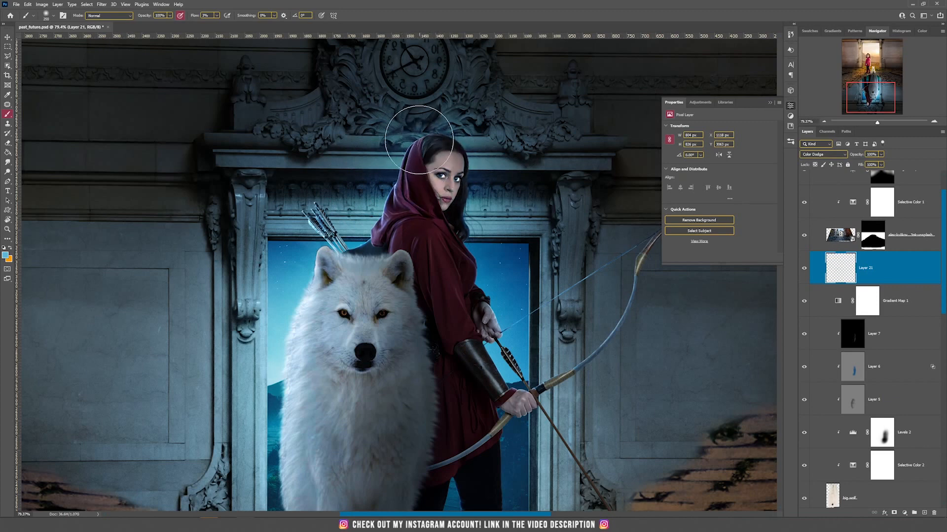
mouse_move(394, 187)
mouse_down()
mouse_move(394, 232)
mouse_move(384, 249)
mouse_move(418, 222)
mouse_move(392, 232)
mouse_move(410, 167)
mouse_move(390, 256)
mouse_move(346, 256)
mouse_move(313, 276)
mouse_move(283, 404)
mouse_up()
mouse_move(332, 219)
mouse_down()
mouse_move(501, 333)
mouse_move(522, 164)
mouse_up()
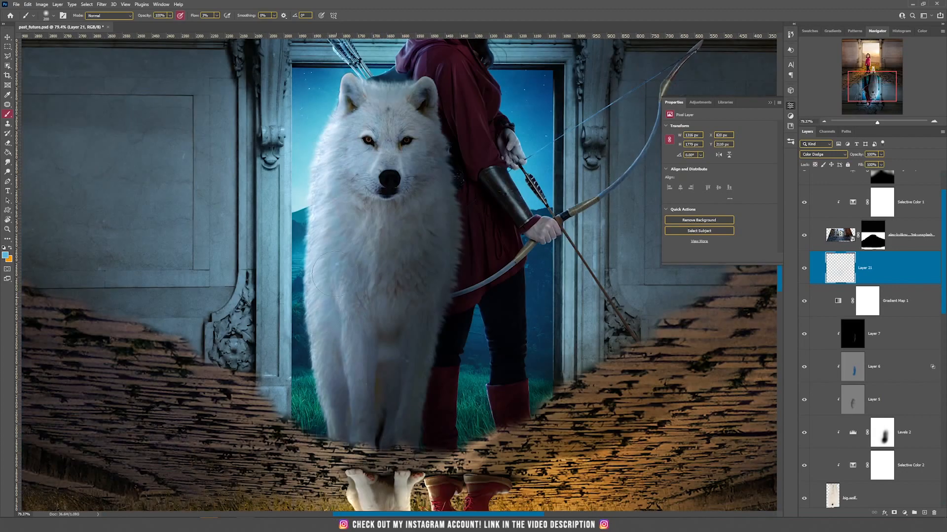
drag(316, 316, 317, 370)
Reset the canvas view rotation and review the whole composite upright
scroll(362, 175, down, 5)
drag(363, 175, 394, 276)
key(v)
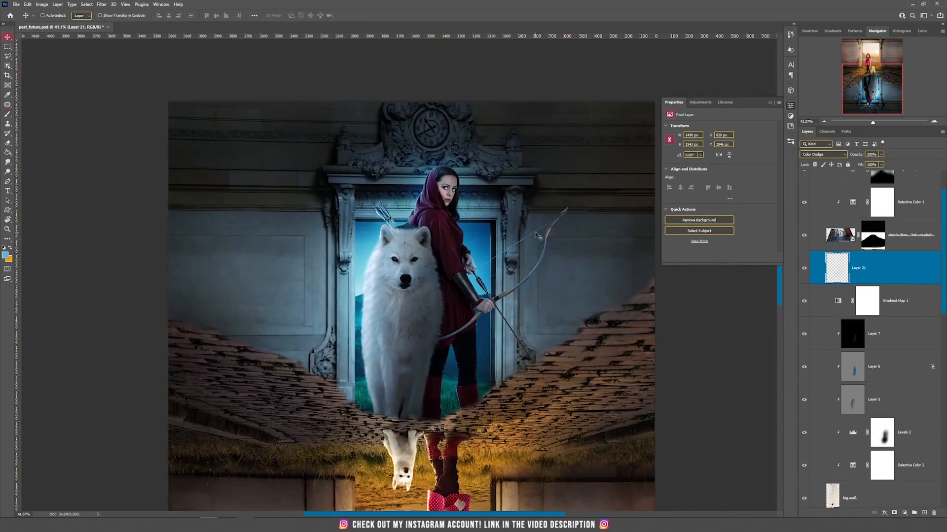
key(r)
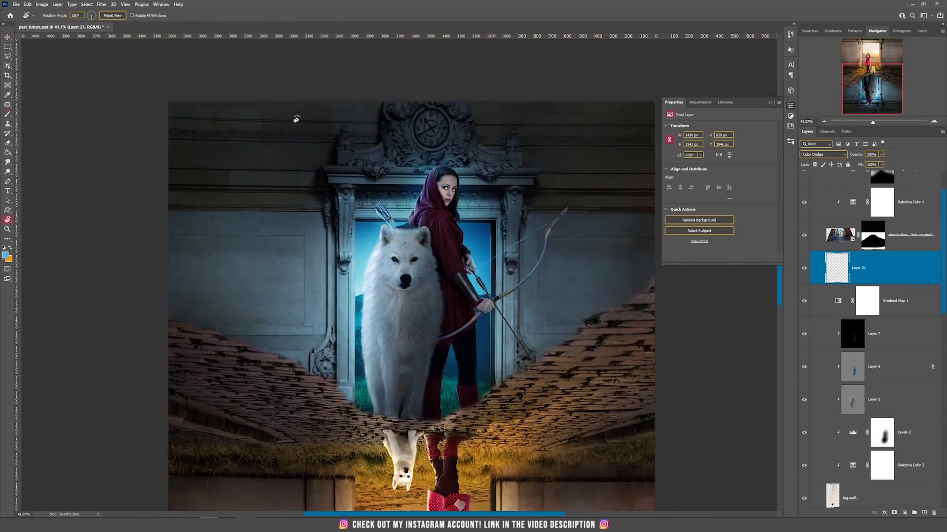
click(112, 16)
click(7, 38)
drag(457, 142, 444, 224)
scroll(444, 223, down, 2)
scroll(444, 224, down, 1)
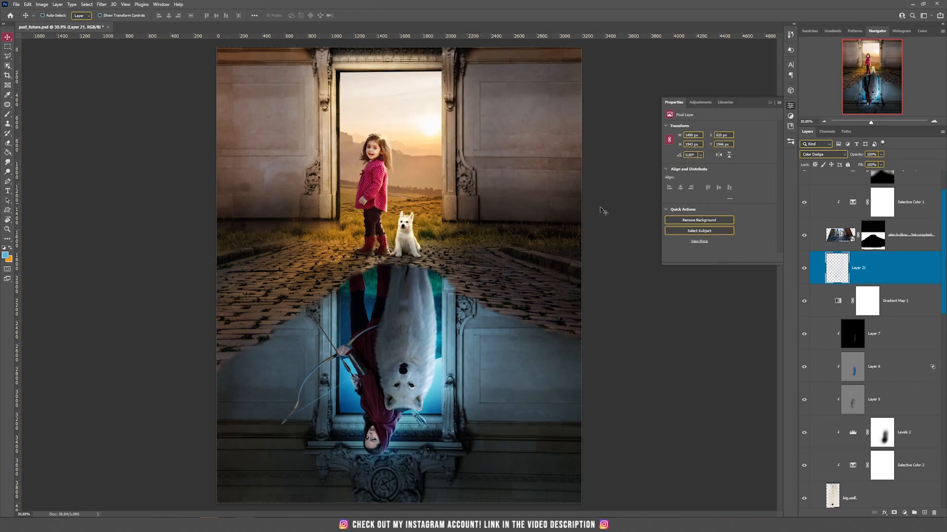
Merge all visible layers into a new layer above the top part group and convert it to a smart object
scroll(871, 187, up, 2)
click(833, 175)
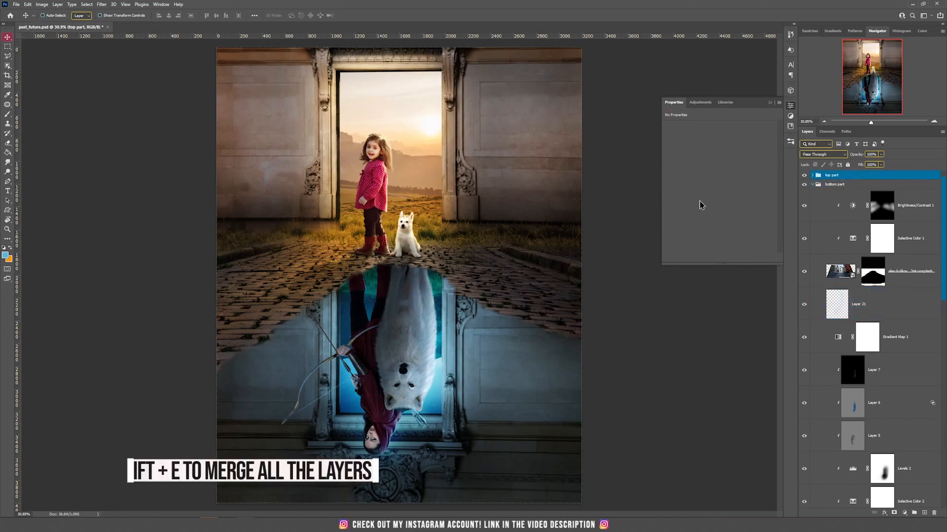
key(ctrl+alt+shift+e)
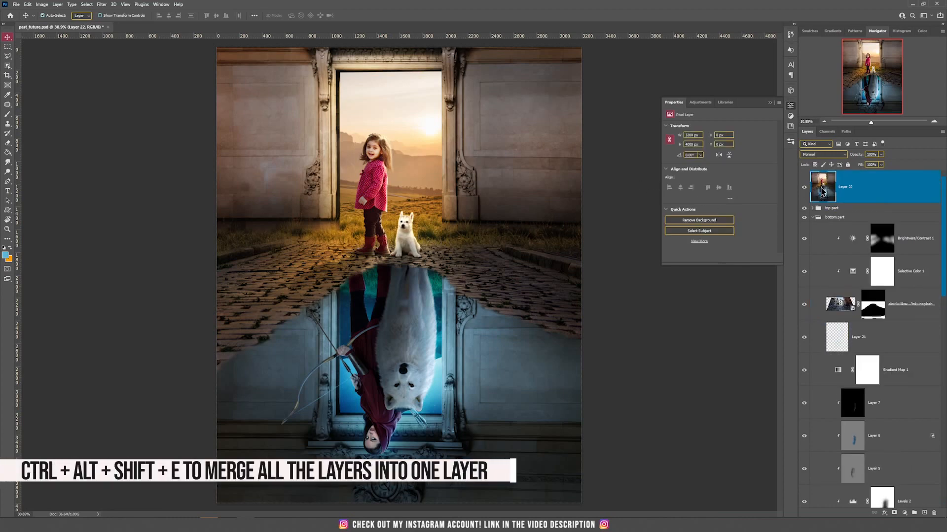
right_click(843, 194)
click(873, 292)
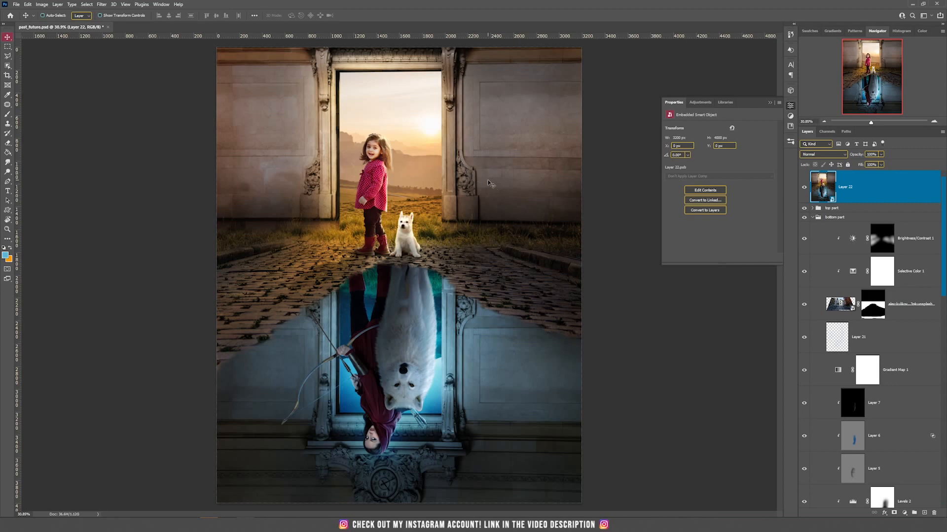
Apply the Displace filter to the merged smart object with horizontal scale 4, using the "displacement" file as the map
click(87, 3)
mouse_move(102, 4)
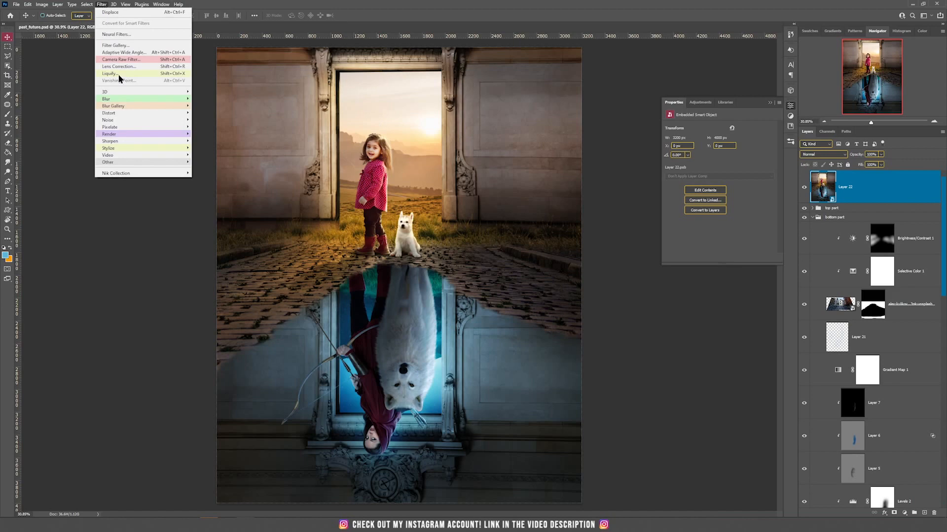
mouse_move(131, 113)
click(205, 113)
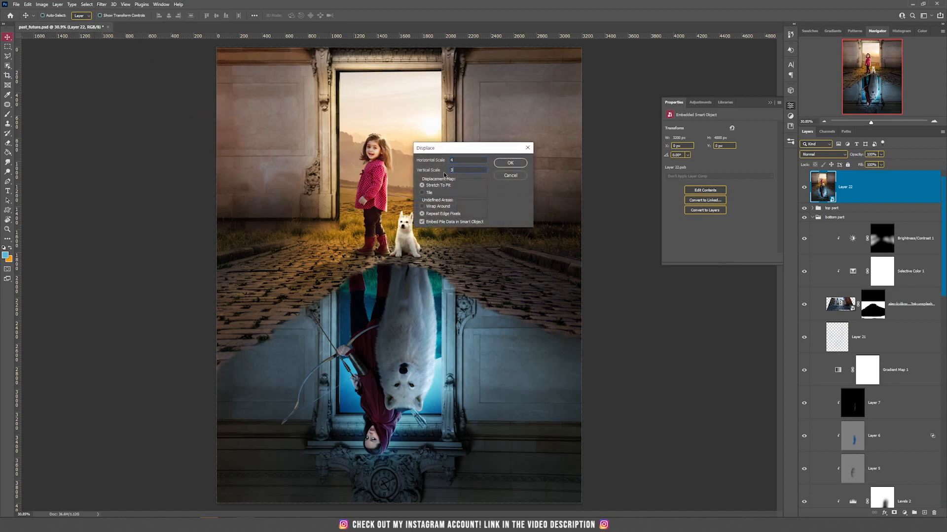
click(509, 163)
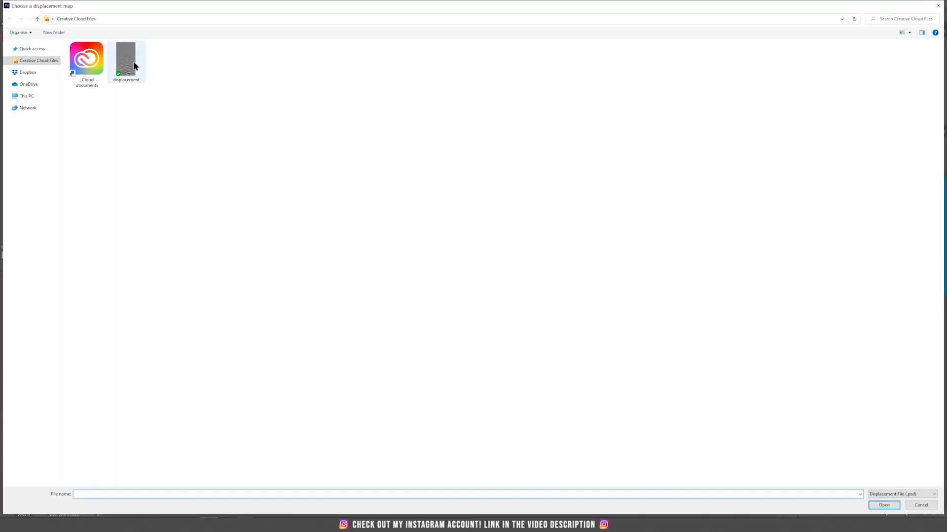
double_click(126, 59)
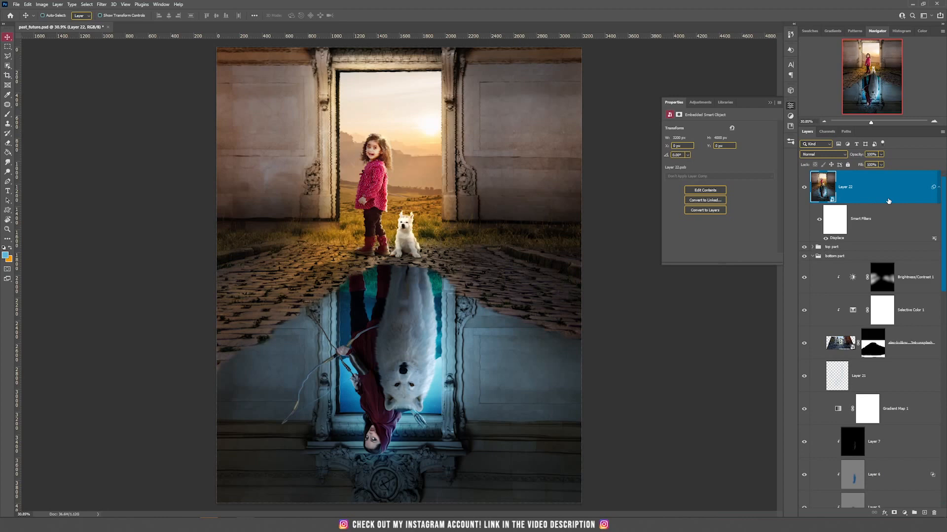
Move the displaced layer into the bottom part group just below the cobblestone street layer and add a layer mask to it
drag(899, 194, 865, 244)
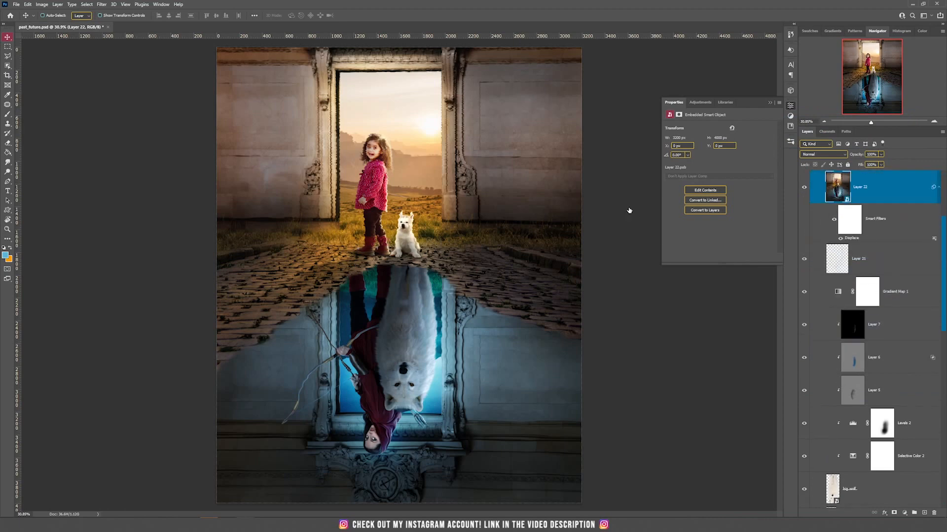
drag(462, 370, 579, 381)
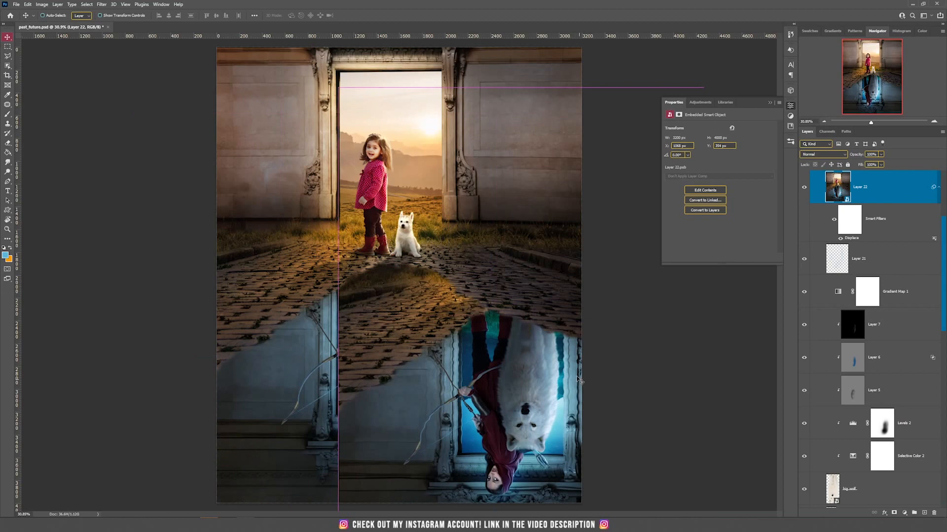
key(ctrl+z)
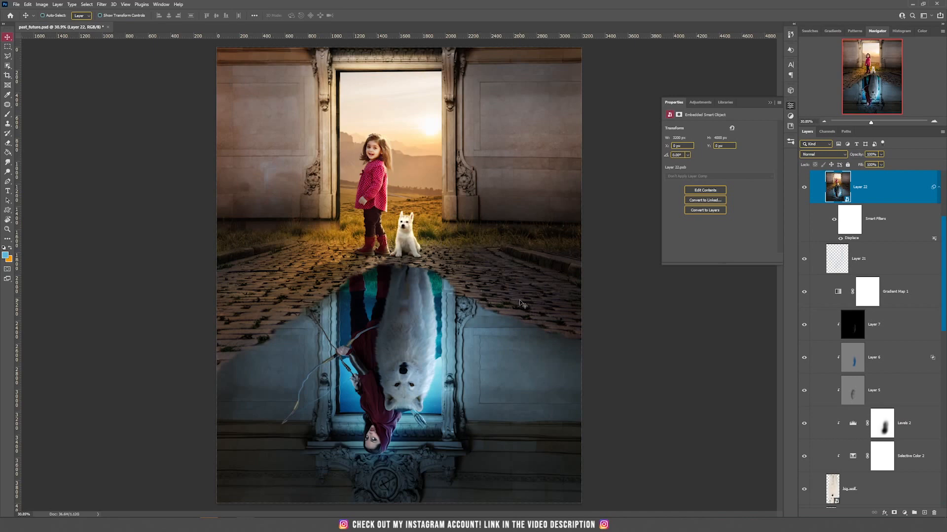
click(893, 512)
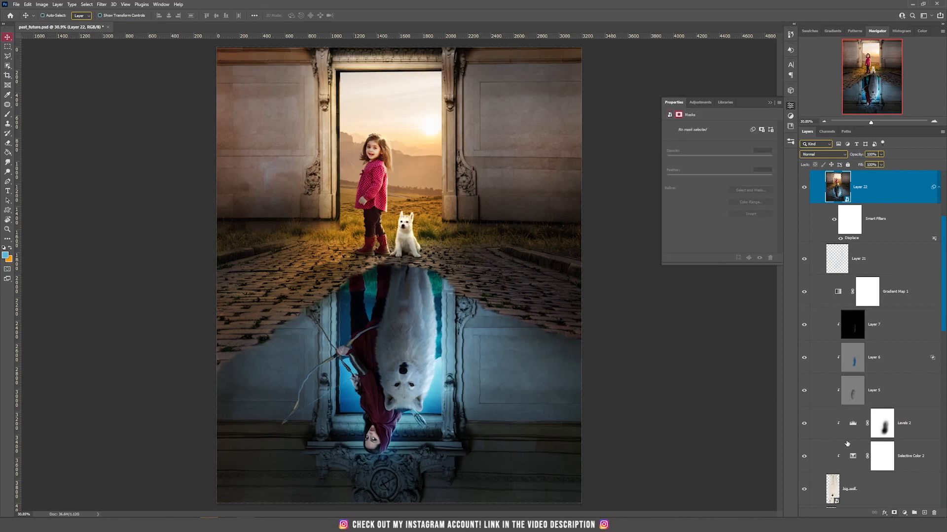
Add a black layer mask to the displaced layer and paint white on it to reveal the distortion near the puddle's upper edge
alt+click(895, 512)
key(d)
key(b)
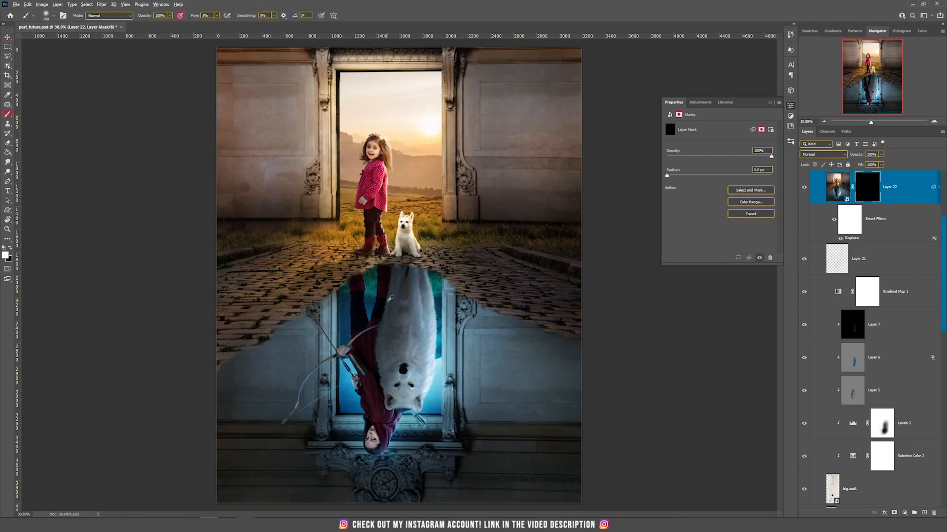
scroll(365, 266, up, 3)
key(bracketleft)
key(bracketleft)
key(bracketleft)
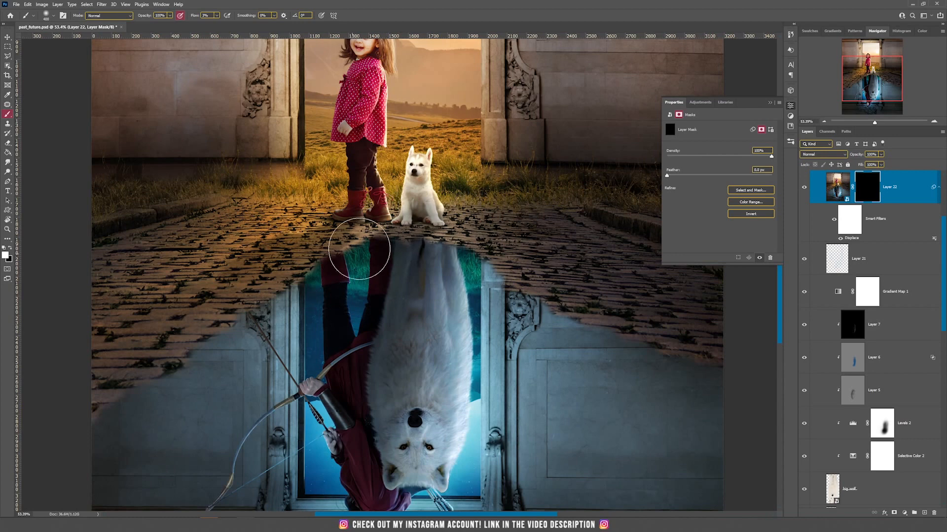
mouse_move(355, 257)
mouse_down()
mouse_move(410, 250)
mouse_move(389, 275)
mouse_move(508, 273)
mouse_move(410, 308)
mouse_move(528, 301)
mouse_move(471, 311)
mouse_move(501, 303)
mouse_move(485, 343)
mouse_move(357, 346)
mouse_move(379, 319)
mouse_move(287, 302)
mouse_move(252, 340)
mouse_move(252, 350)
mouse_move(340, 355)
mouse_move(360, 277)
mouse_move(392, 315)
mouse_move(326, 361)
mouse_up()
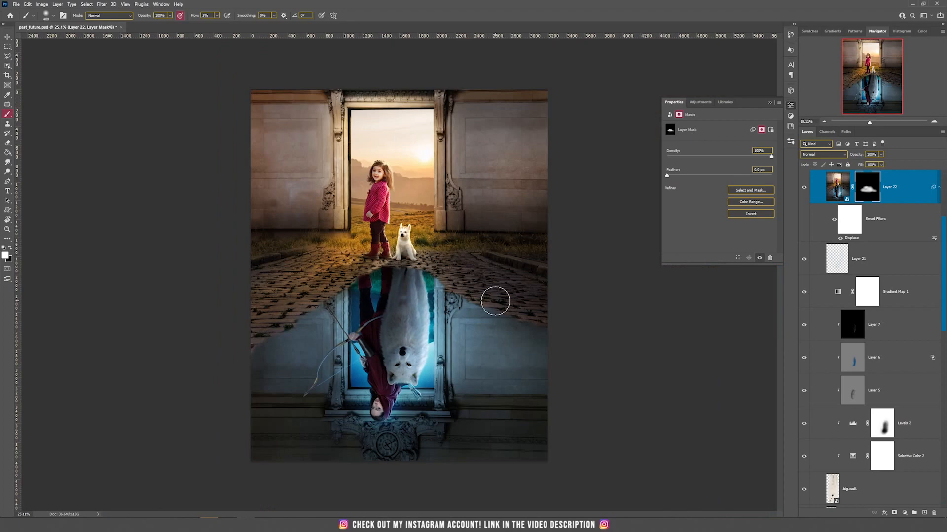
Merge all visible layers into a new layer above the top part group and convert it to a smart object
key(v)
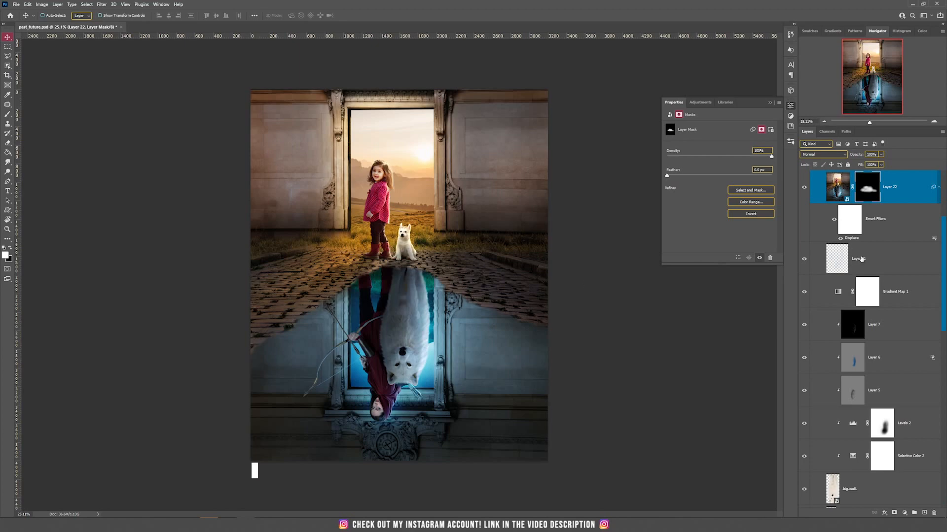
scroll(870, 258, up, 5)
click(854, 175)
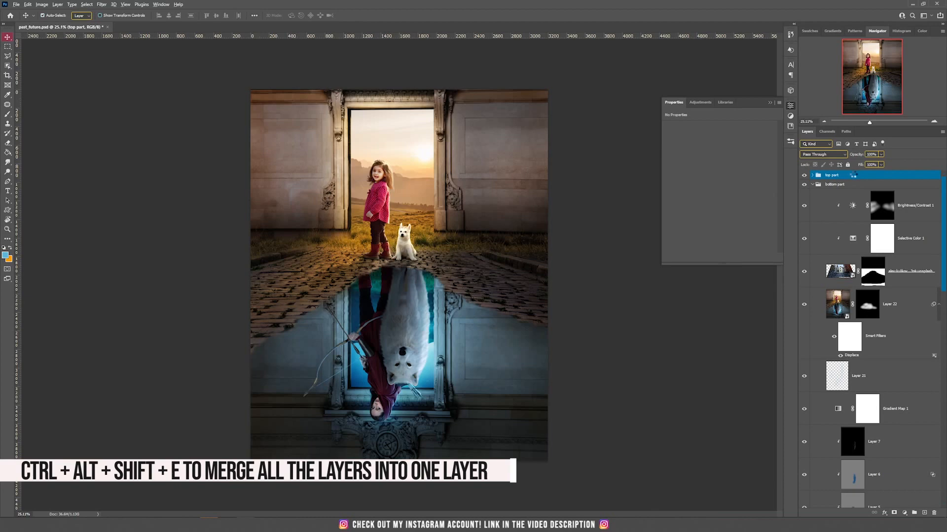
key(ctrl+alt+shift+e)
right_click(858, 180)
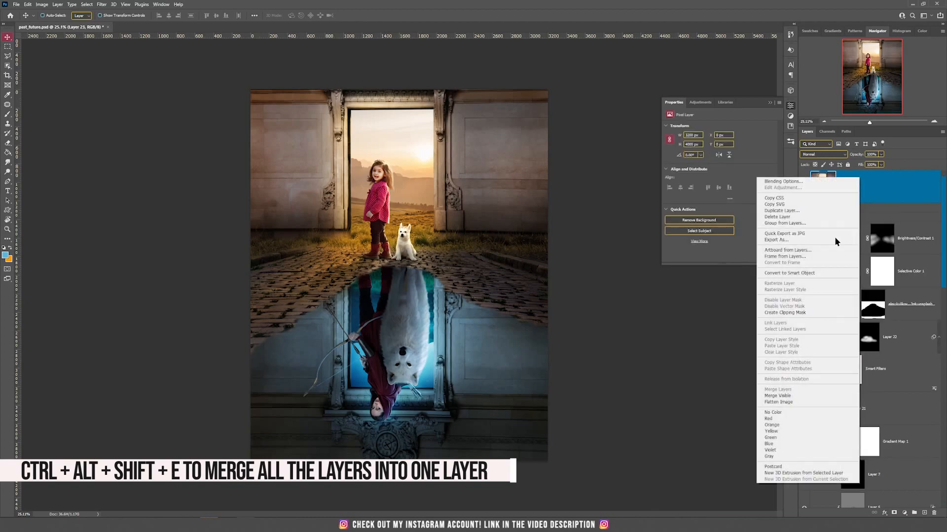
click(810, 277)
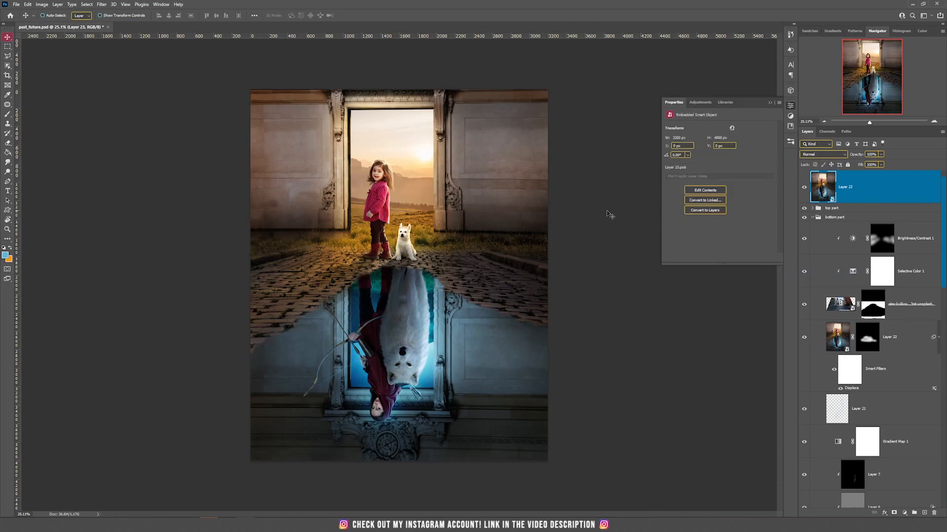
Apply Camera Raw with temperature -16, exposure +0.35, contrast +19, highlights -51, shadows +21, whites -33, blacks +21, texture +10, clarity +11 and dehaze +7
click(102, 5)
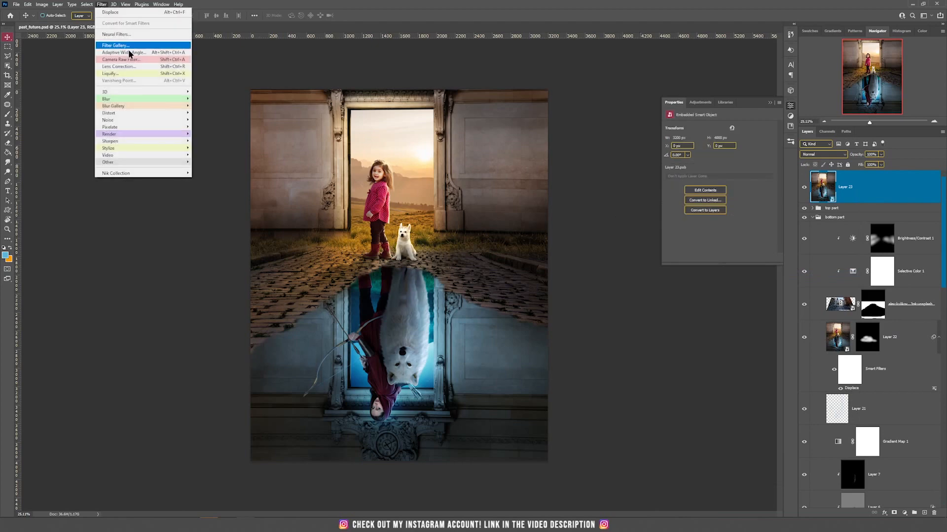
click(124, 59)
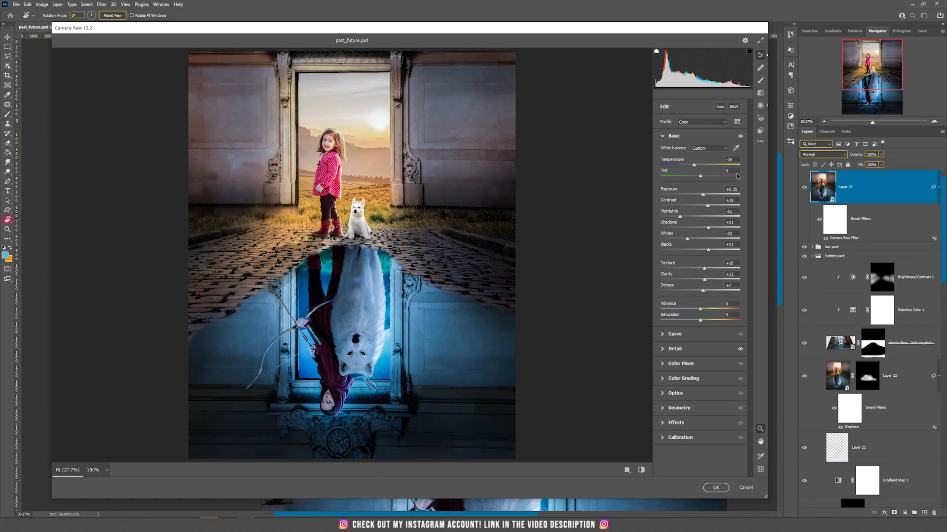
click(663, 137)
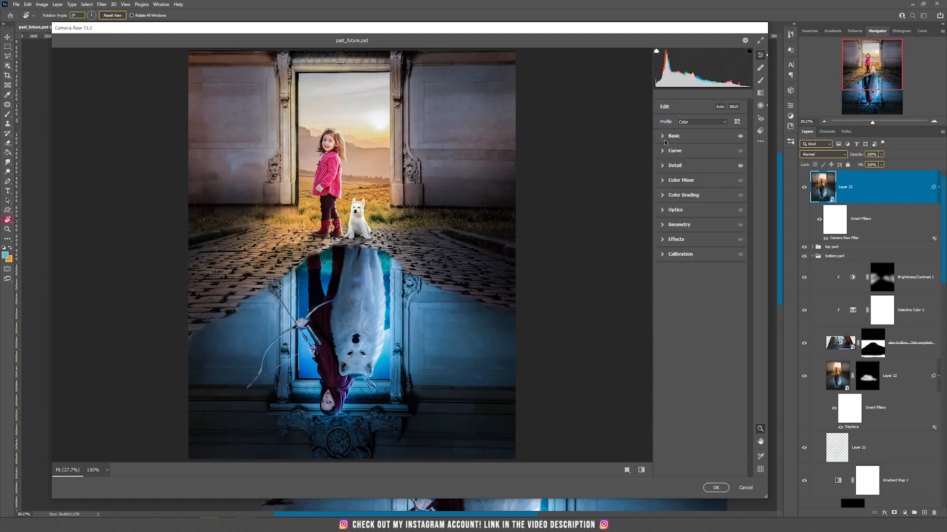
Set the Camera Raw detail to sharpening 60, noise reduction 45 and color noise reduction 45, and apply the filter
click(663, 166)
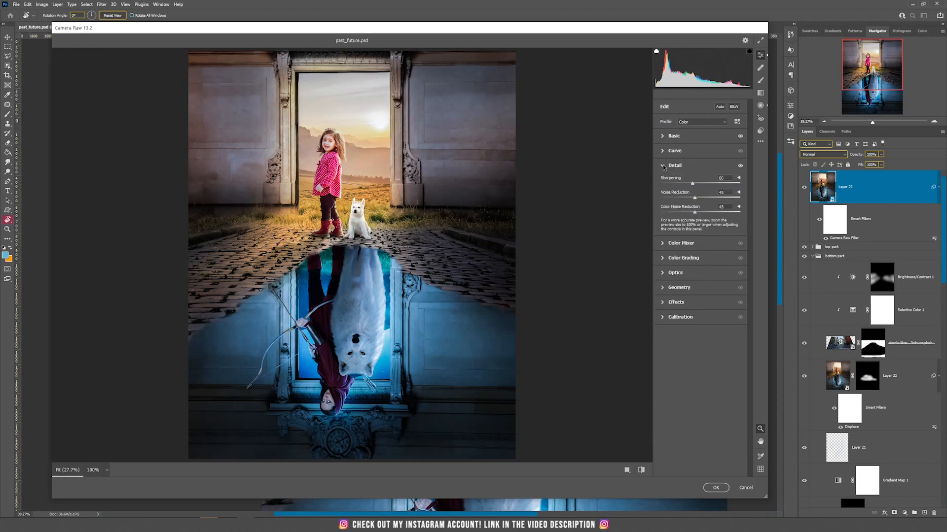
click(663, 166)
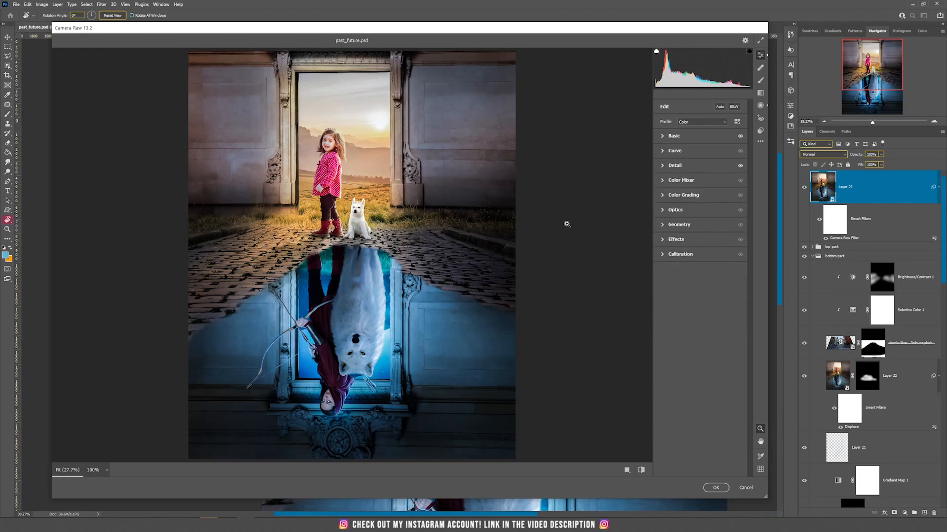
click(715, 489)
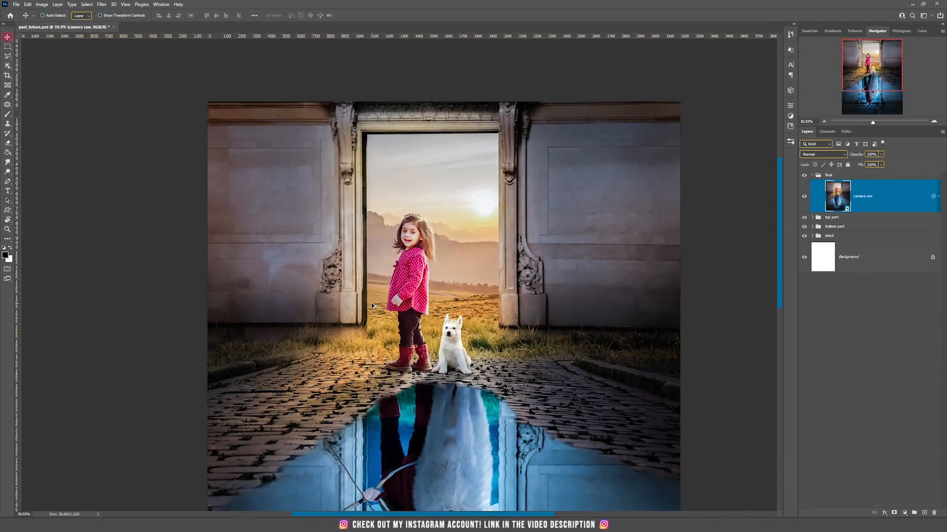
Hide the camera raw layer and move the wall in the top part group down to show the moulding above the doorway
scroll(372, 305, down, 3)
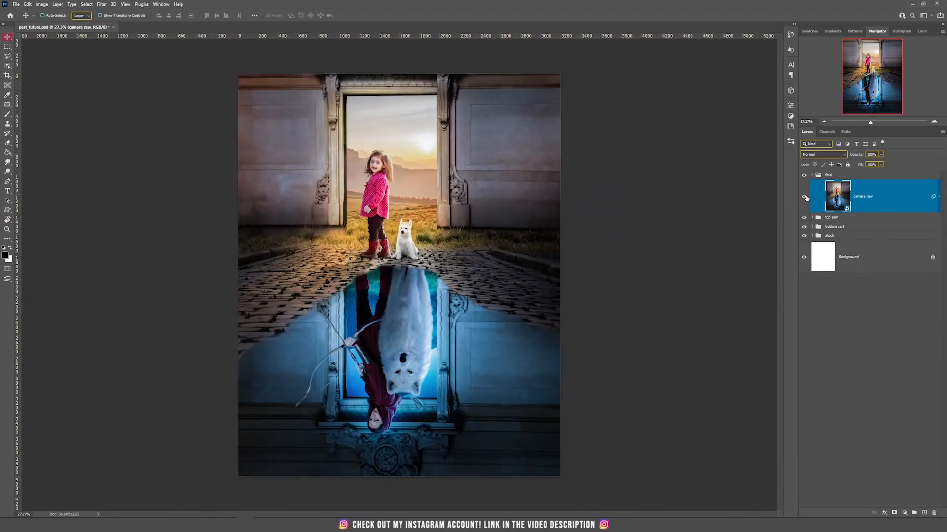
scroll(336, 232, up, 8)
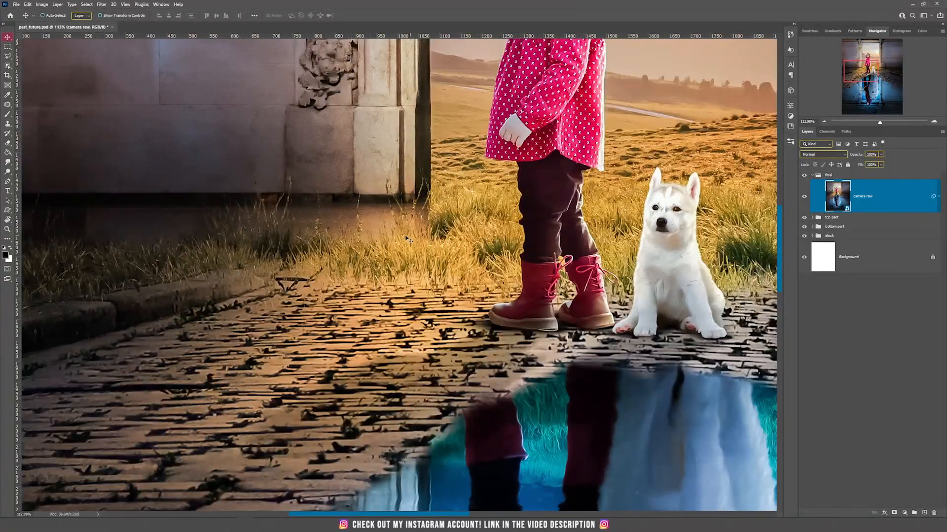
scroll(318, 241, down, 1)
drag(292, 36, 402, 11)
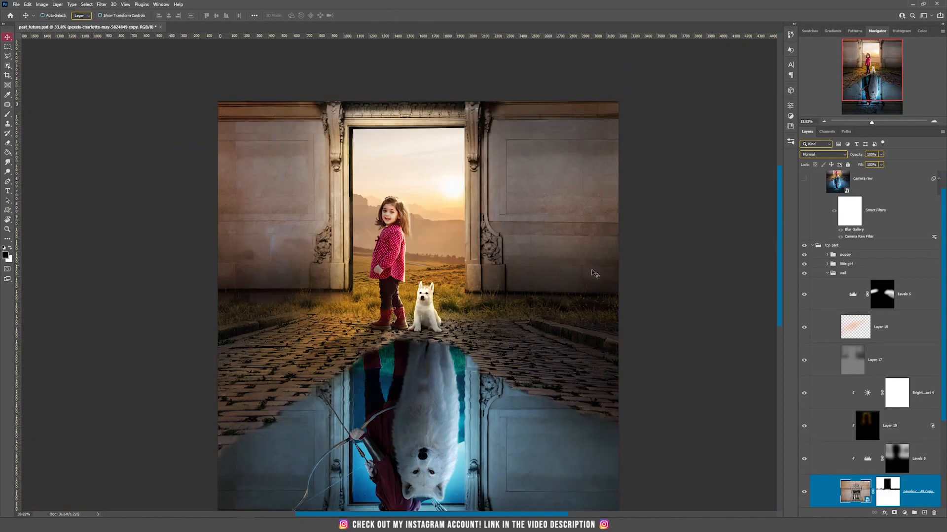
scroll(893, 394, down, 1)
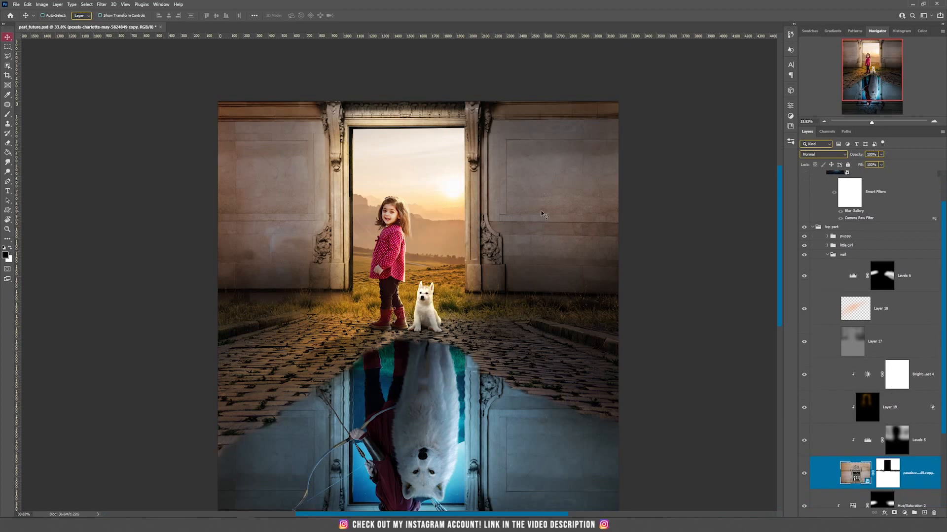
drag(511, 215, 509, 231)
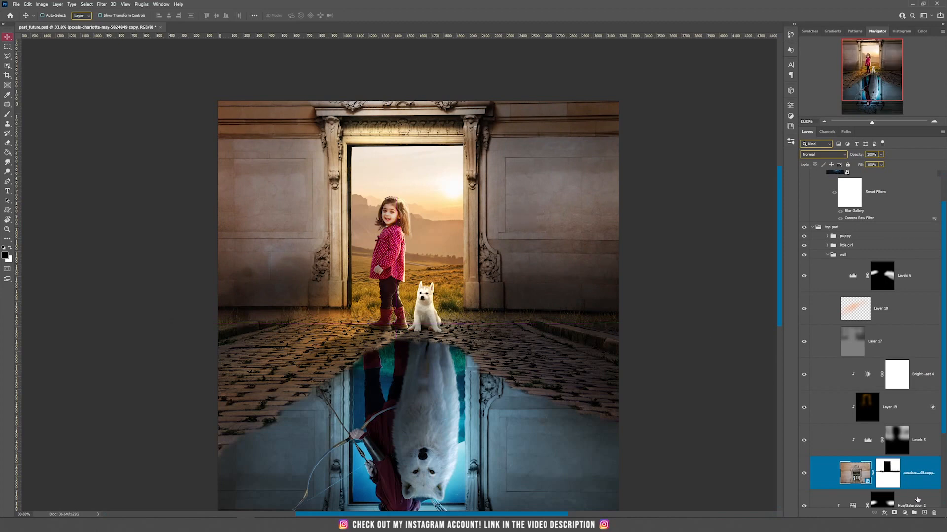
Paint black on the wall layer's mask with the grass-shaped brush along the wall's base to blend it into the grass
click(885, 475)
key(b)
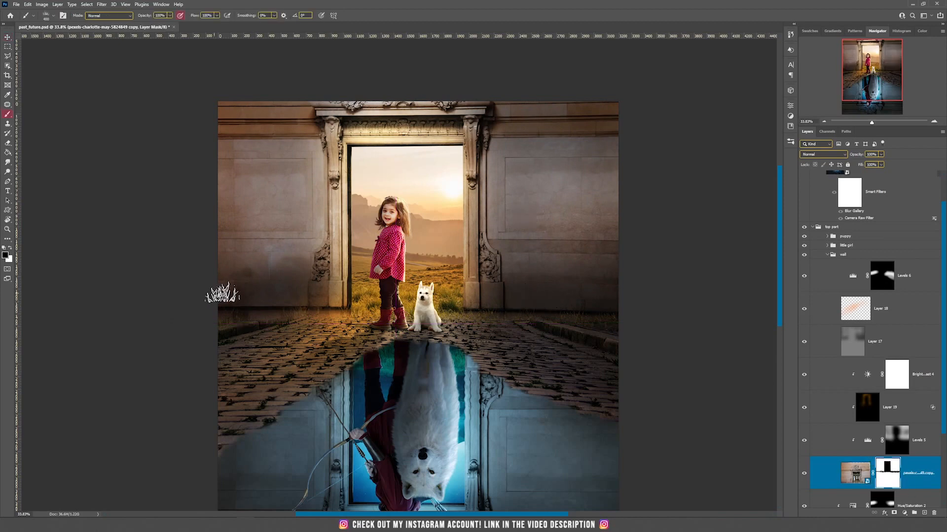
scroll(230, 312, up, 2)
scroll(231, 313, up, 1)
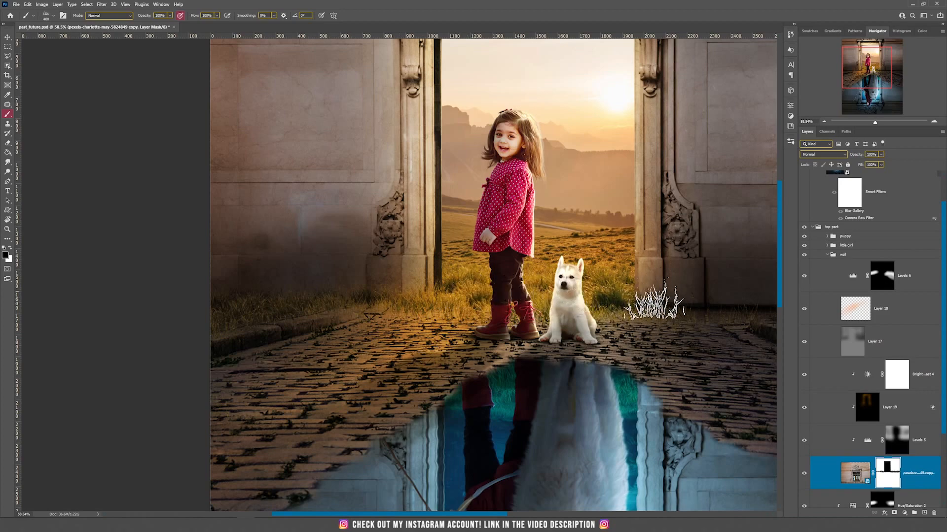
drag(695, 299, 464, 292)
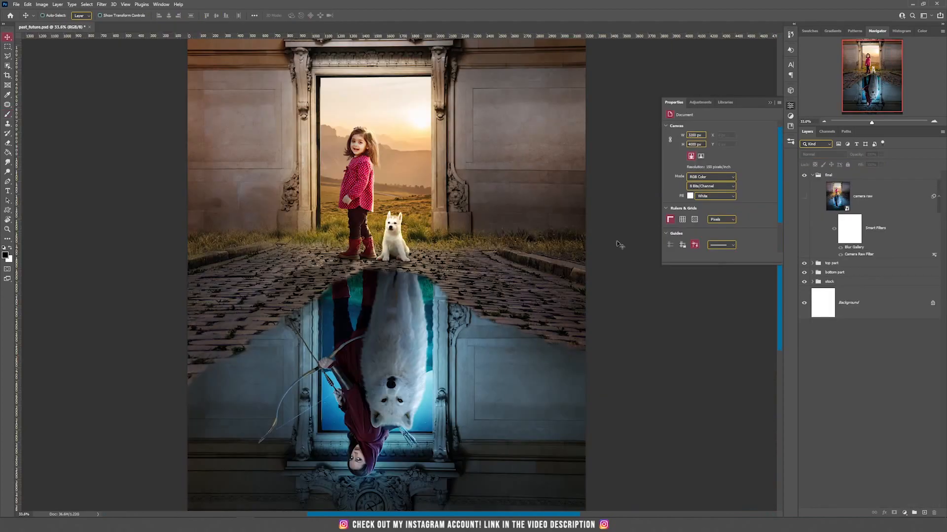
Merge all visible layers into a new layer between the final and top part groups and convert it to a smart object
click(878, 264)
key(ctrl+alt+shift+e)
right_click(882, 269)
click(819, 307)
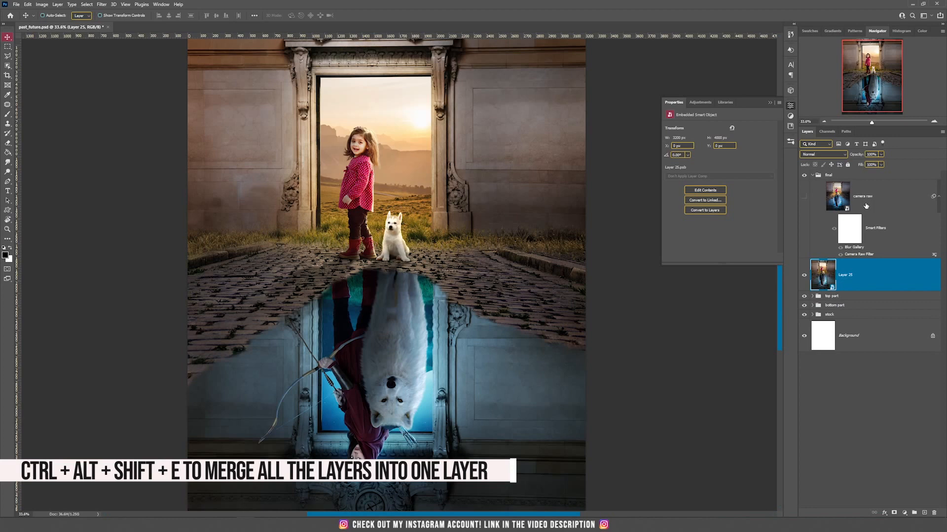
Compare with the camera raw layer, hide it again, and copy its Blur Gallery and Camera Raw smart filters onto the new smart object
click(823, 198)
click(804, 197)
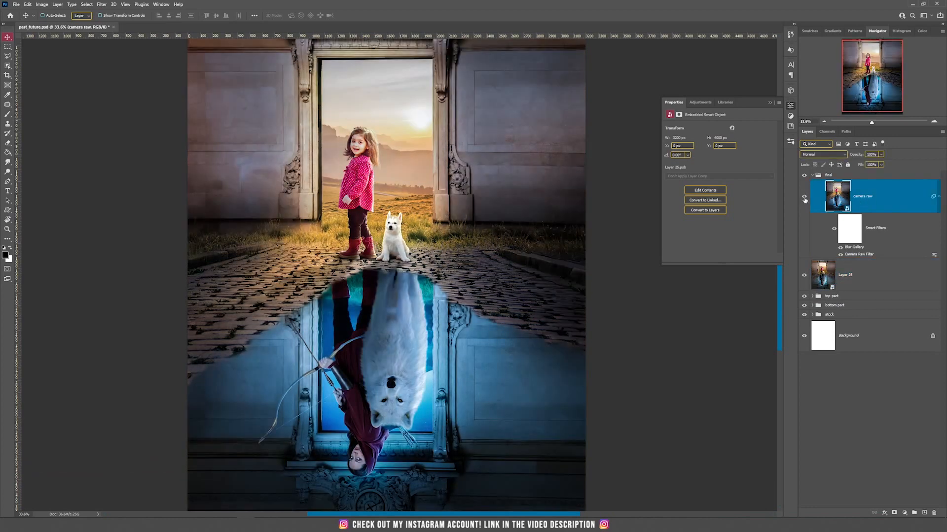
click(804, 197)
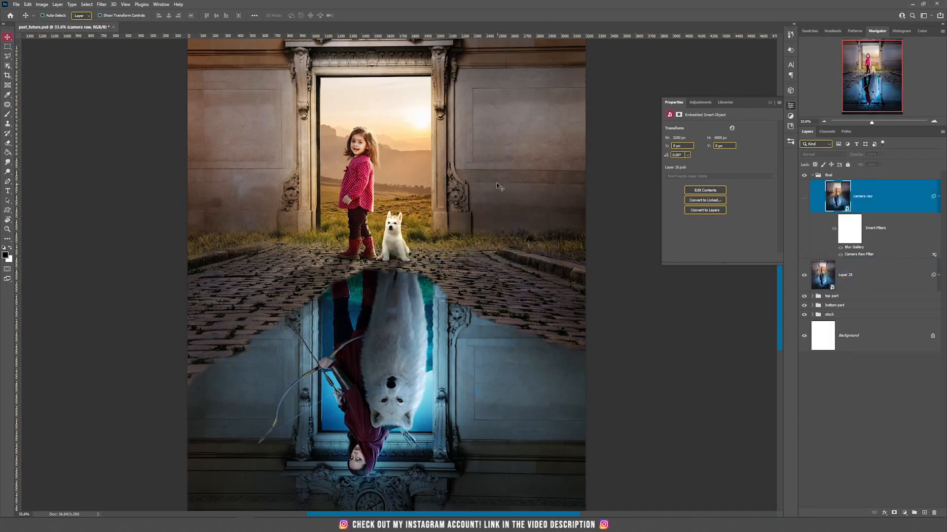
Review the graded composite with the interface hidden and rotate the canvas view 180° to examine the archer and wolf upright
scroll(496, 187, down, 2)
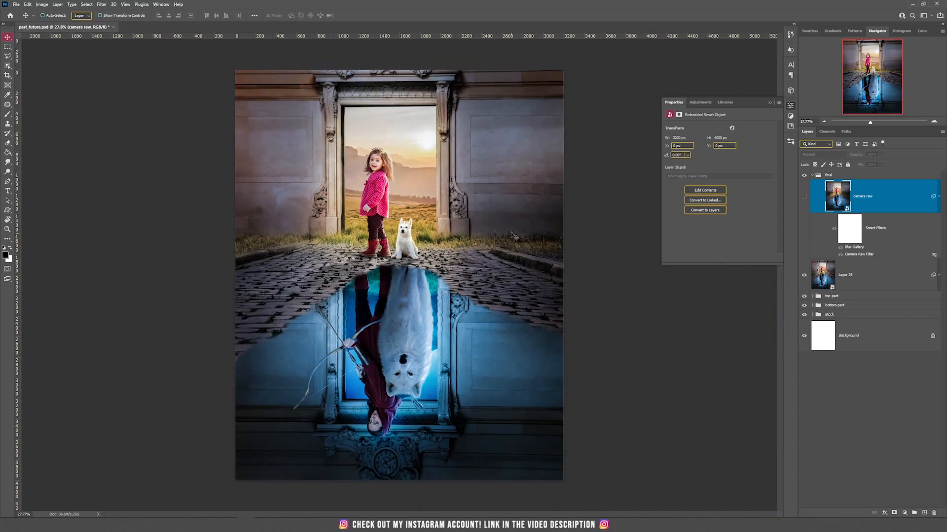
scroll(444, 226, down, 1)
key(Tab)
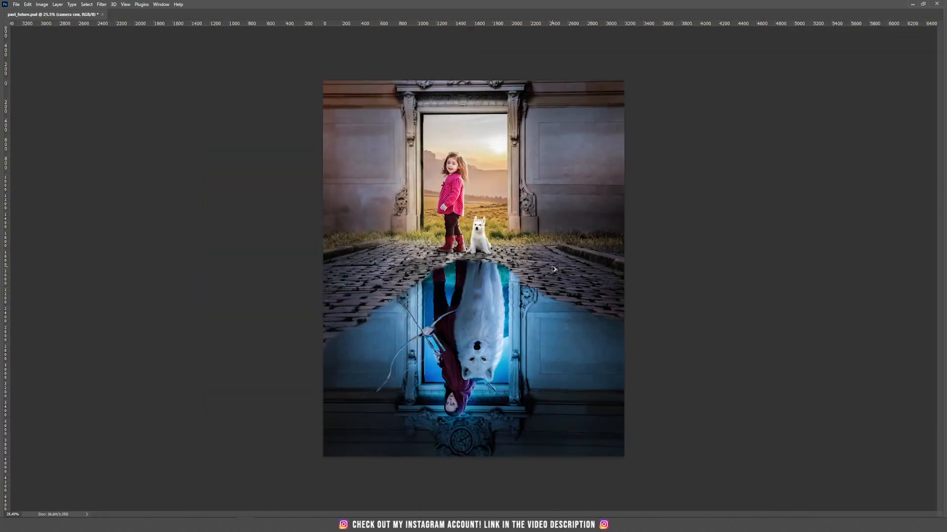
scroll(553, 269, up, 3)
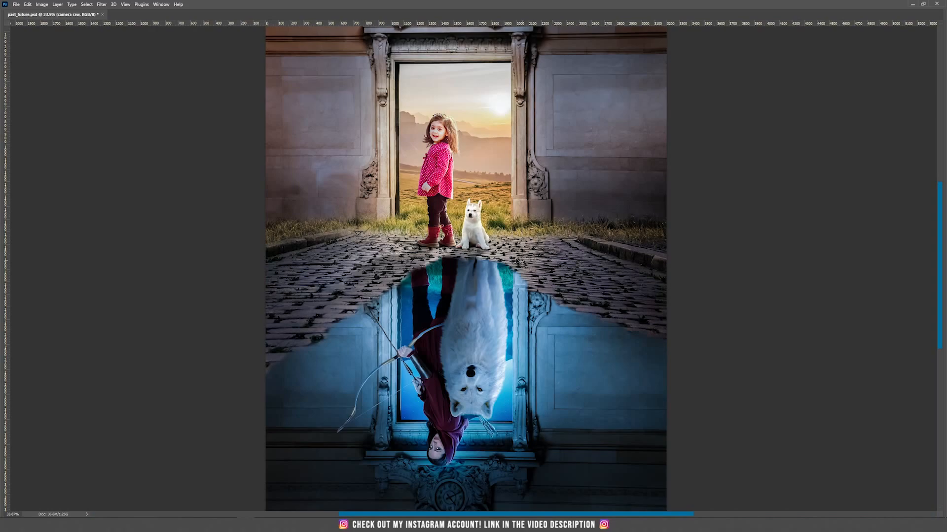
key(r)
drag(519, 257, 332, 363)
drag(331, 363, 309, 332)
key(Escape)
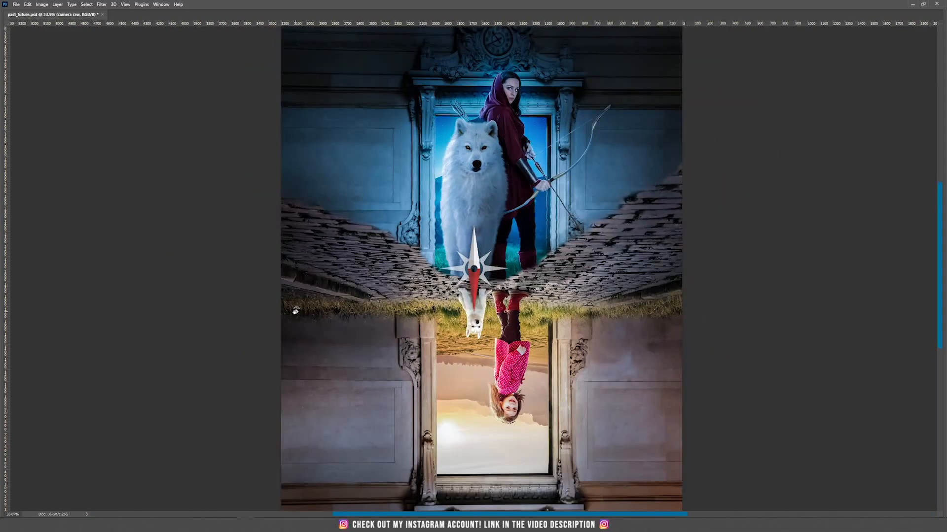
Examine the details of both scenes in full screen, turning the canvas view between the archer with the wolf and the girl with the puppy
scroll(474, 199, up, 5)
drag(528, 139, 424, 127)
drag(453, 270, 430, 177)
key(f)
key(r)
drag(522, 195, 407, 339)
drag(564, 469, 501, 66)
drag(532, 387, 522, 252)
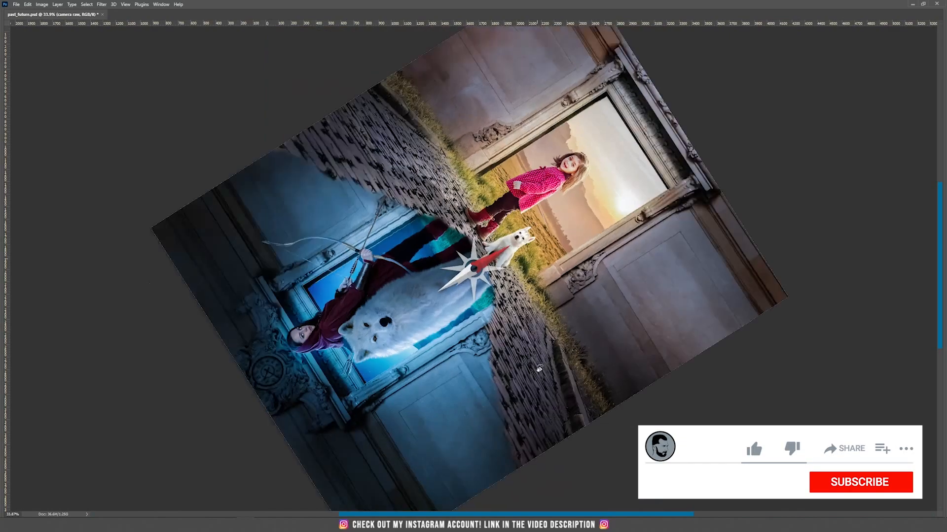
drag(539, 369, 293, 303)
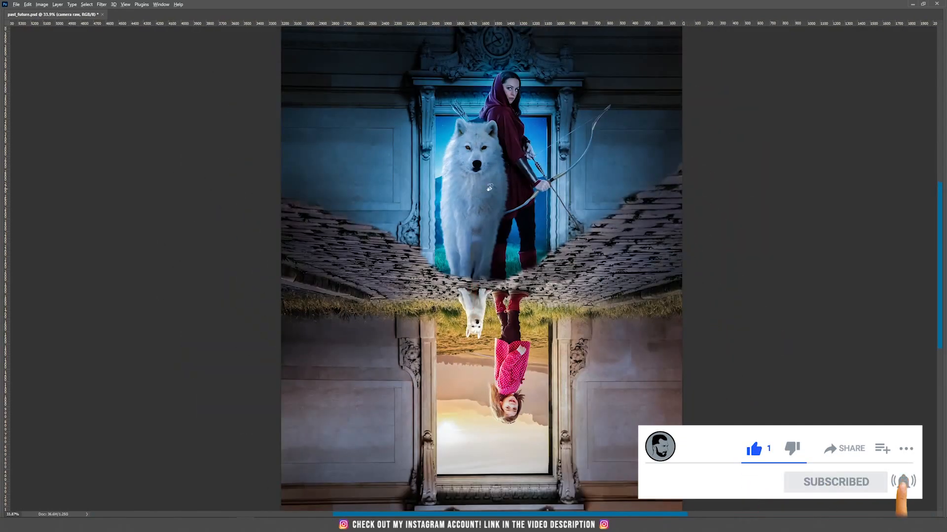
scroll(497, 186, up, 8)
drag(499, 183, 320, 49)
scroll(299, 240, down, 4)
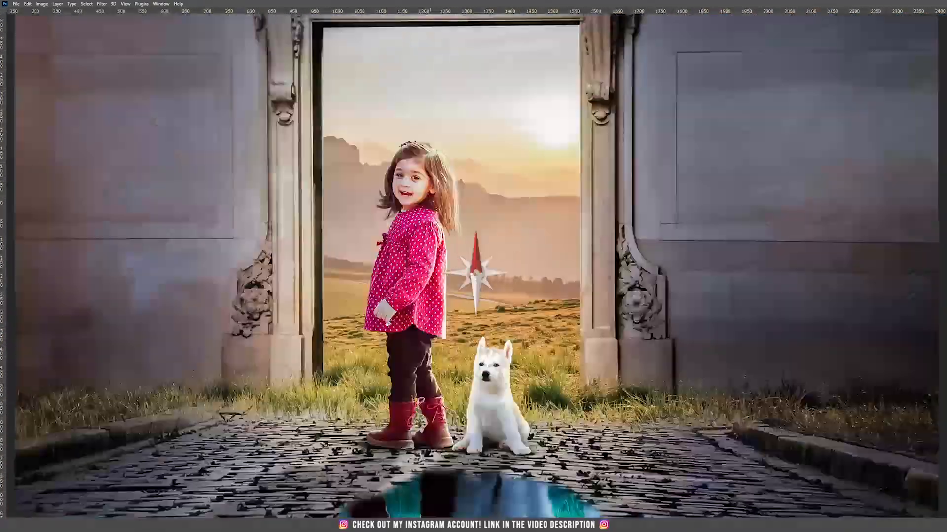